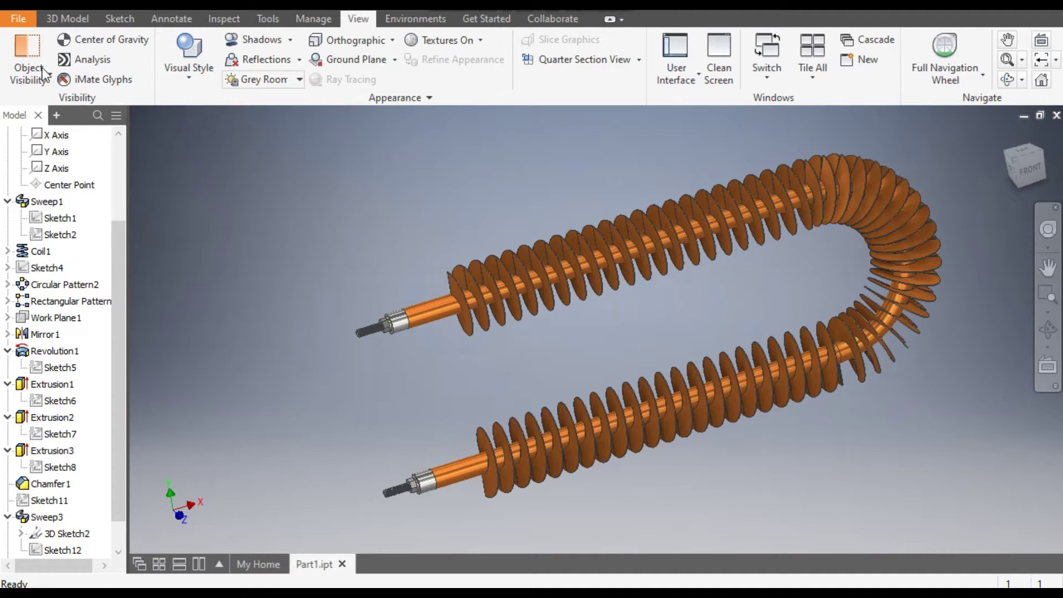
Step: Create a new part from the Standard (mm).ipt template and start a 2D sketch on the XY plane
click(43, 10)
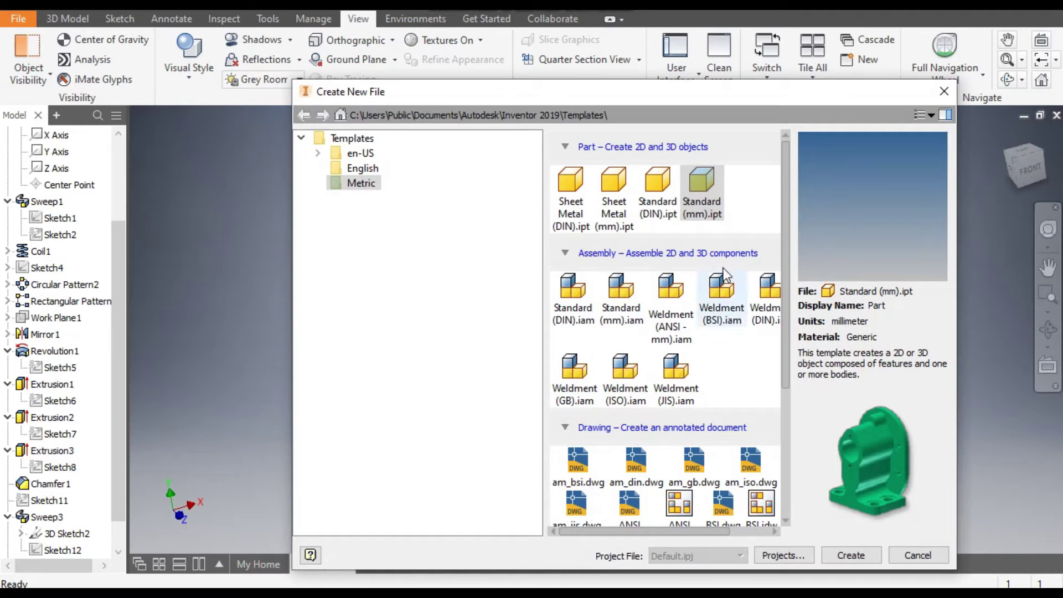
click(851, 555)
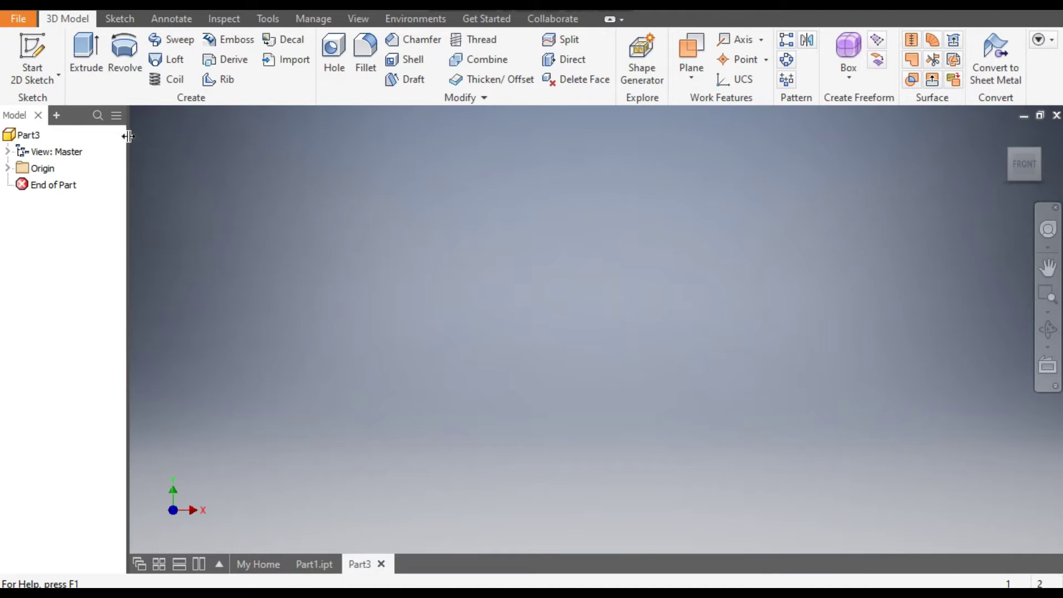
click(23, 51)
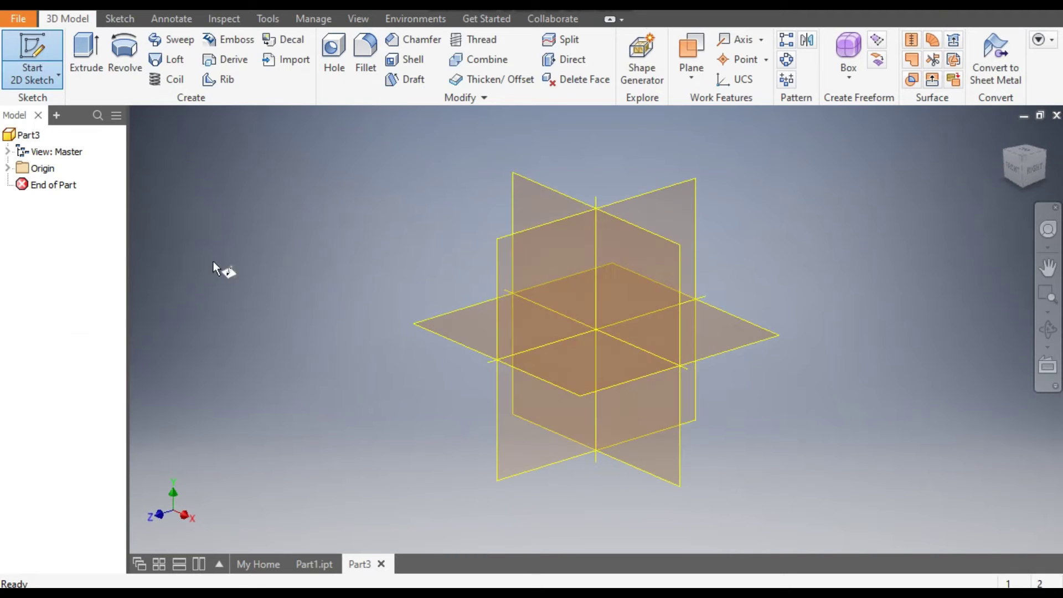
click(552, 191)
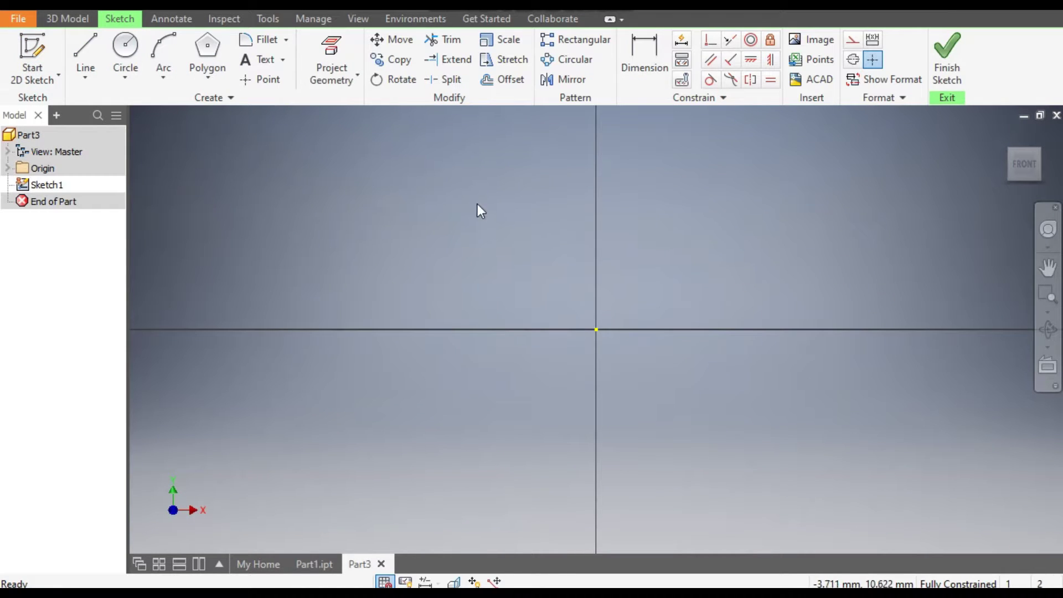
Step: Draw a 300 mm horizontal line starting at the origin and extending along the positive X direction
click(84, 45)
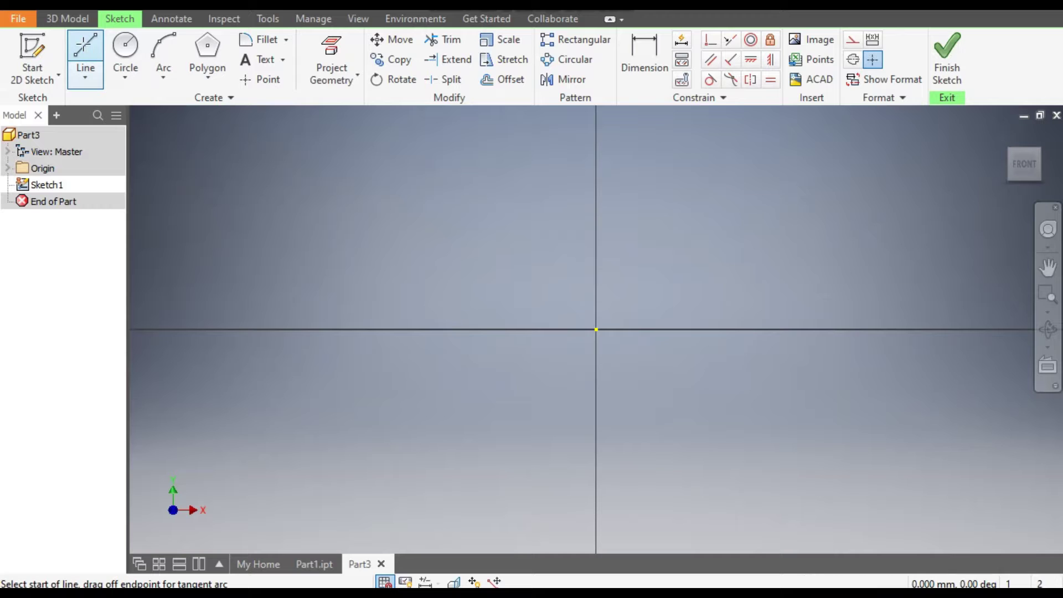
mouse_move(807, 249)
middle_down()
mouse_move(559, 267)
mouse_move(570, 286)
middle_up()
click(376, 347)
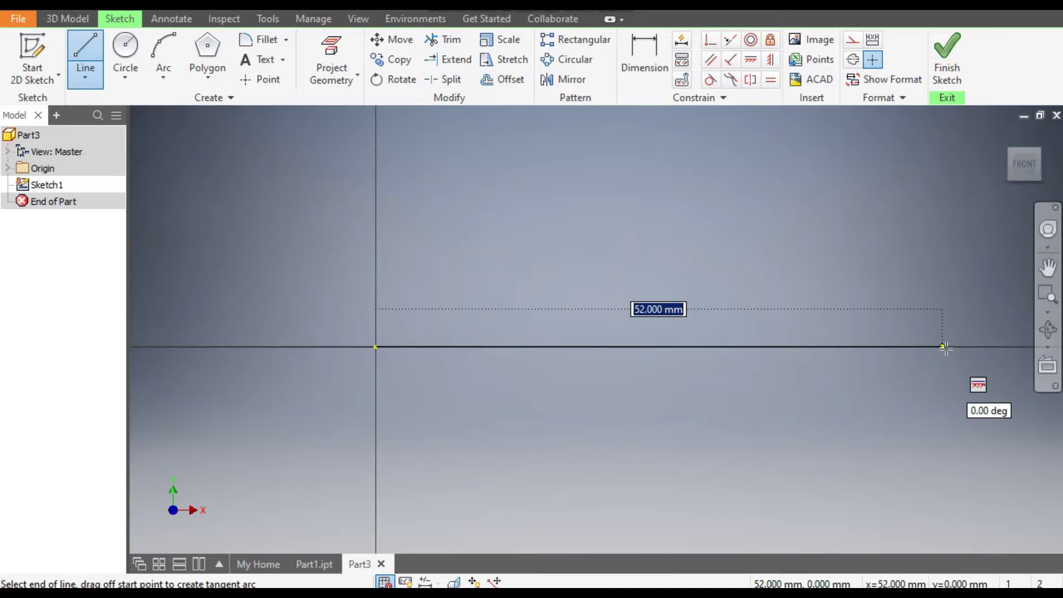
text(3)
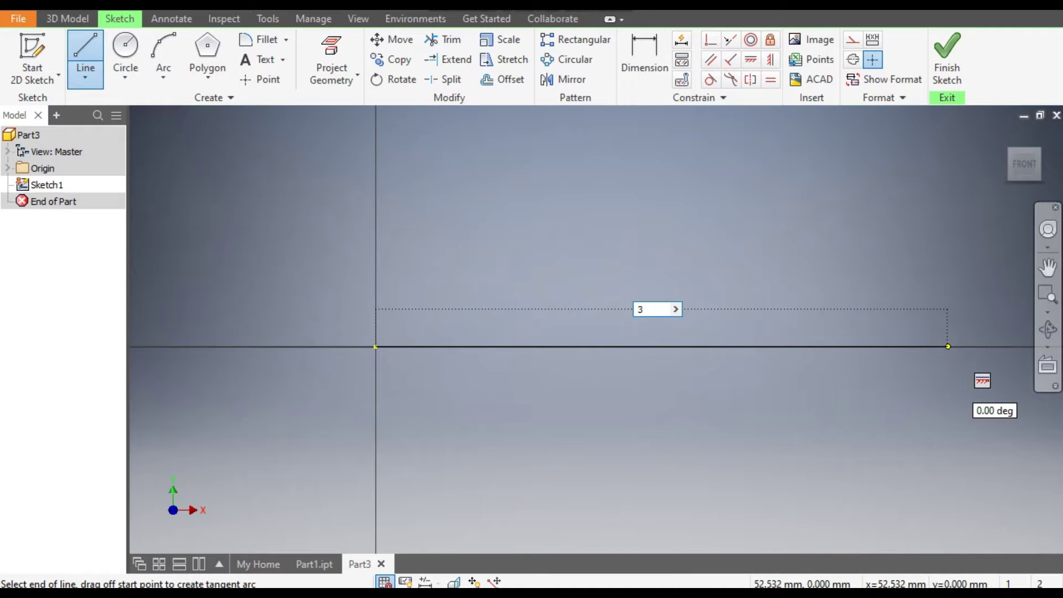
text(00)
key(Return)
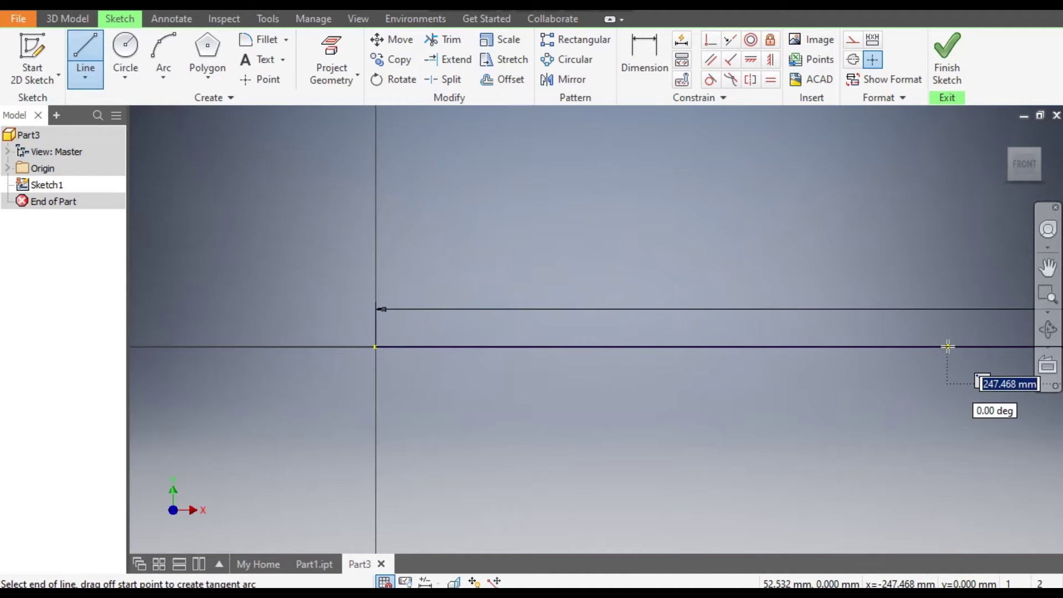
key(Escape)
scroll(669, 387, down, 6)
middle_drag(669, 387, 218, 333)
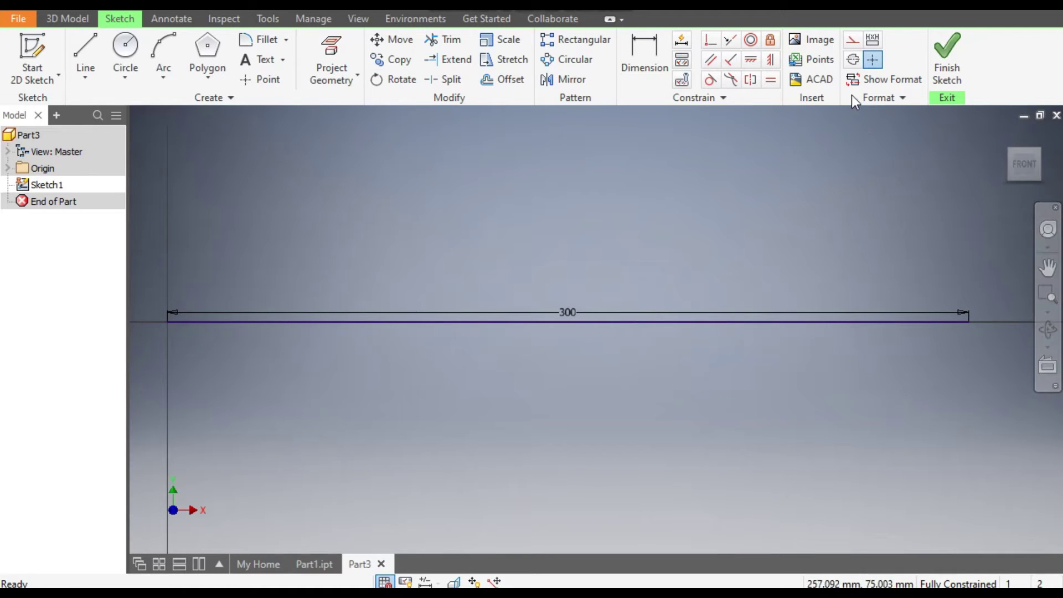
Step: Convert the 300 mm horizontal line to a centerline
click(643, 323)
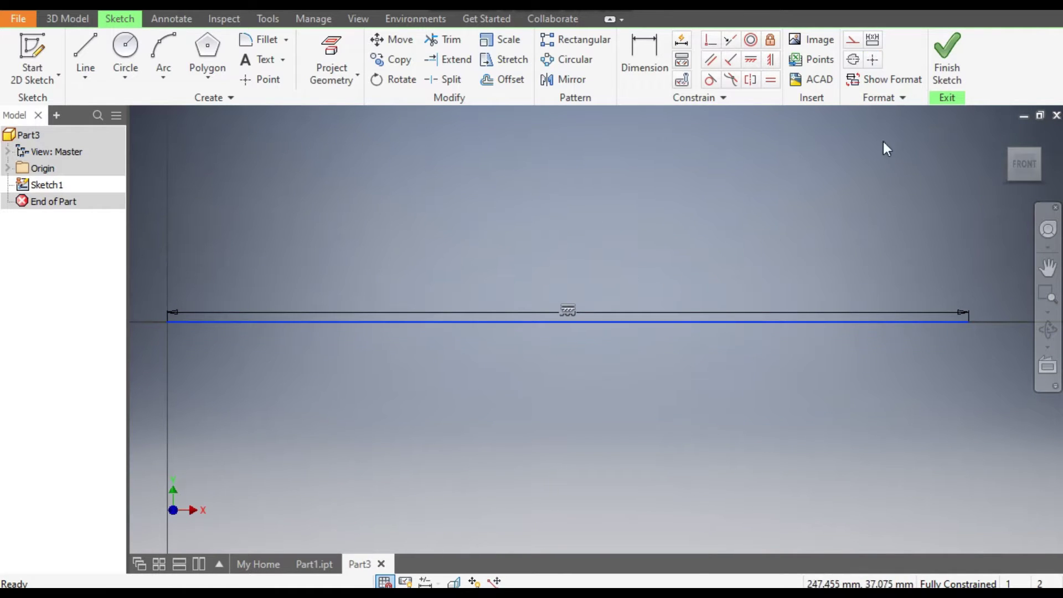
click(854, 59)
key(Escape)
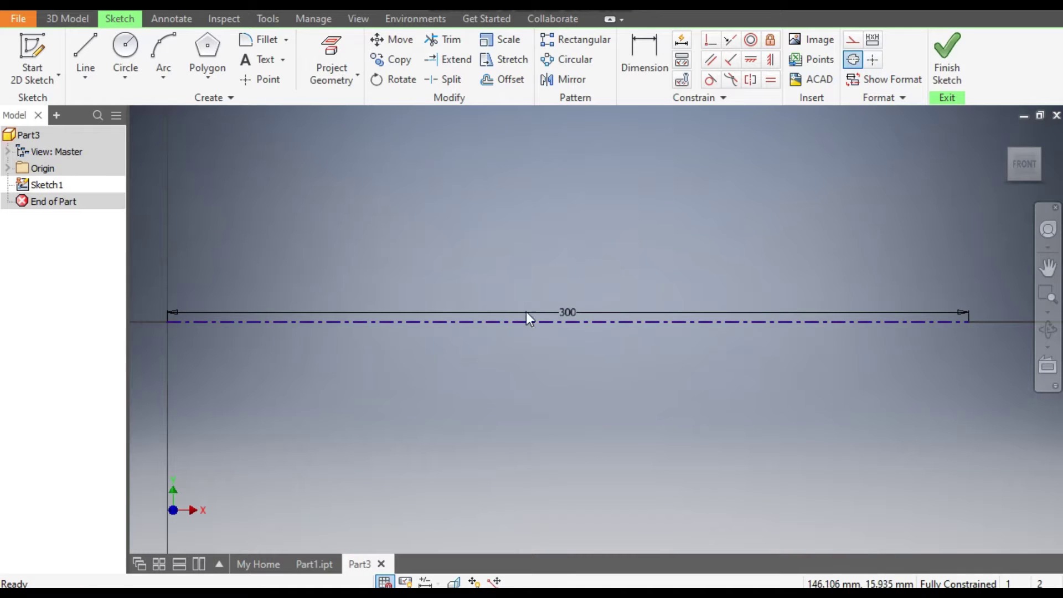
Step: Draw a 250 mm horizontal line above the centerline, starting on the vertical axis about 47 mm above the origin
mouse_move(432, 409)
middle_down()
mouse_move(417, 416)
mouse_move(441, 414)
middle_up()
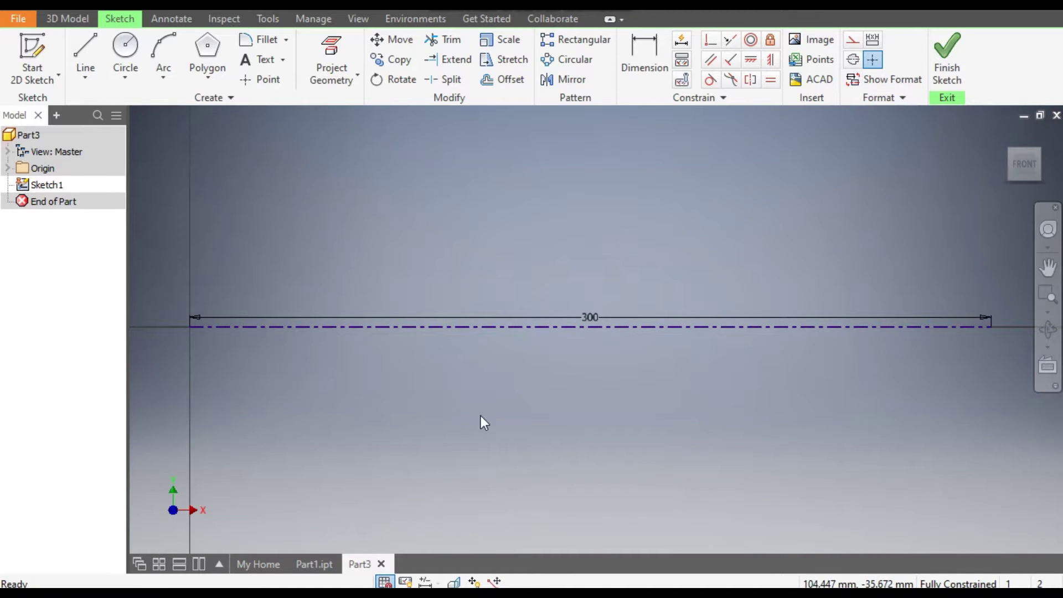
click(86, 43)
click(189, 201)
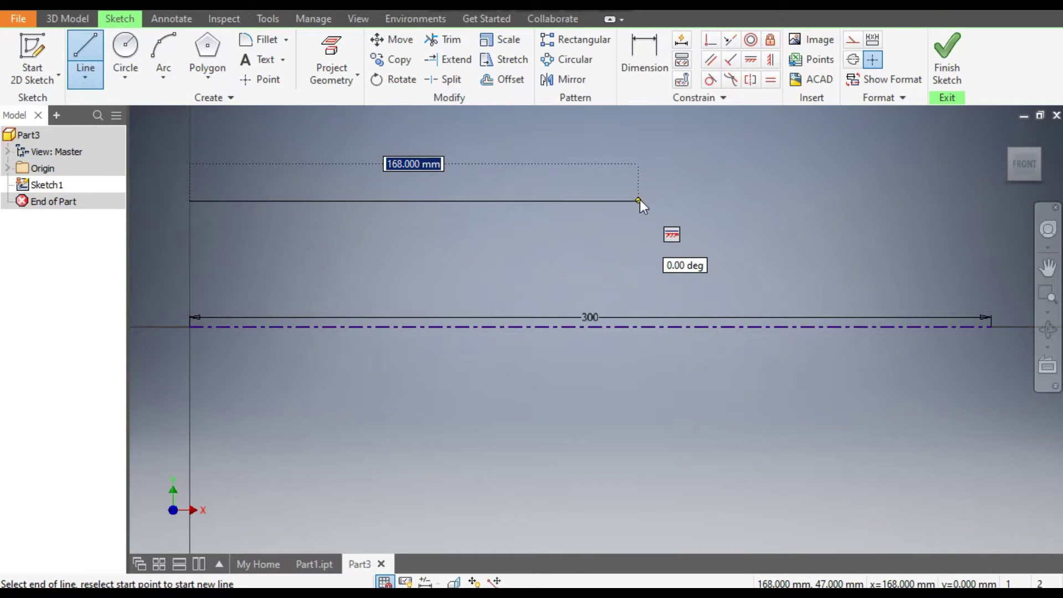
text(250)
key(Return)
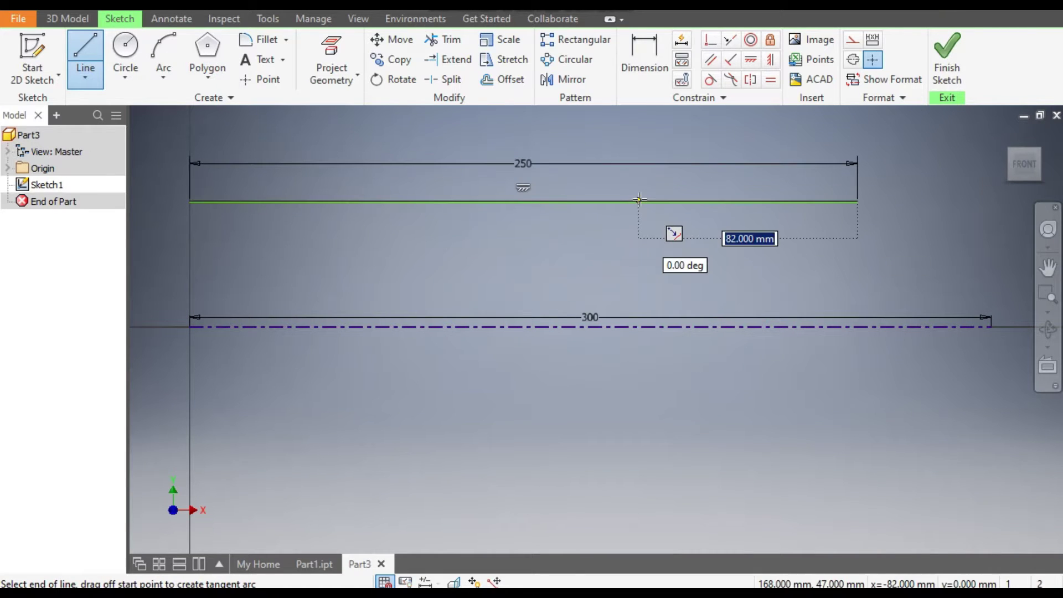
key(Escape)
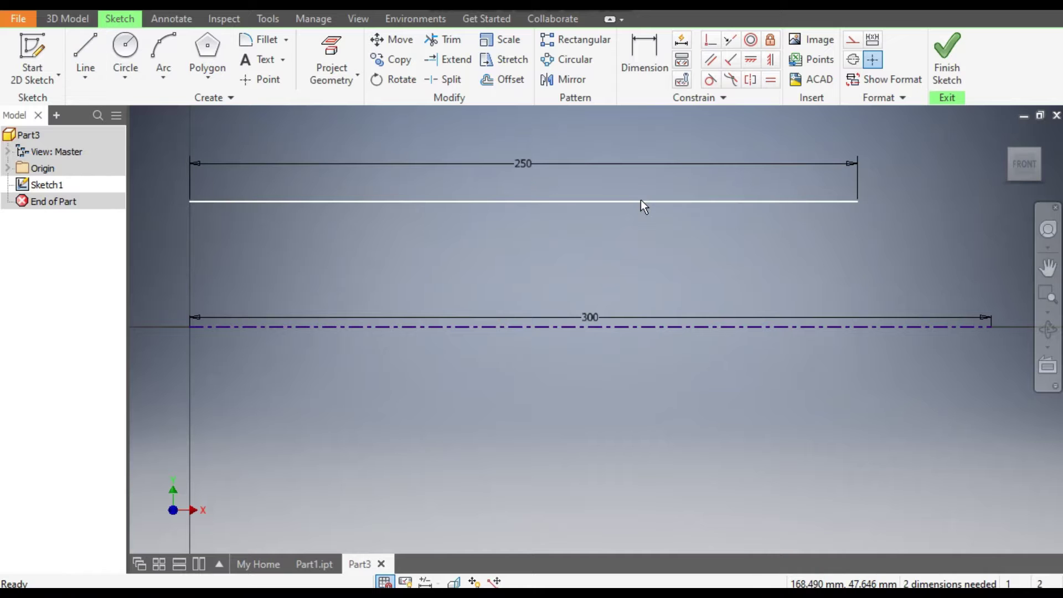
Step: Add a diameter dimension of 100 mm between the centerline and the upper horizontal line
click(647, 55)
click(517, 326)
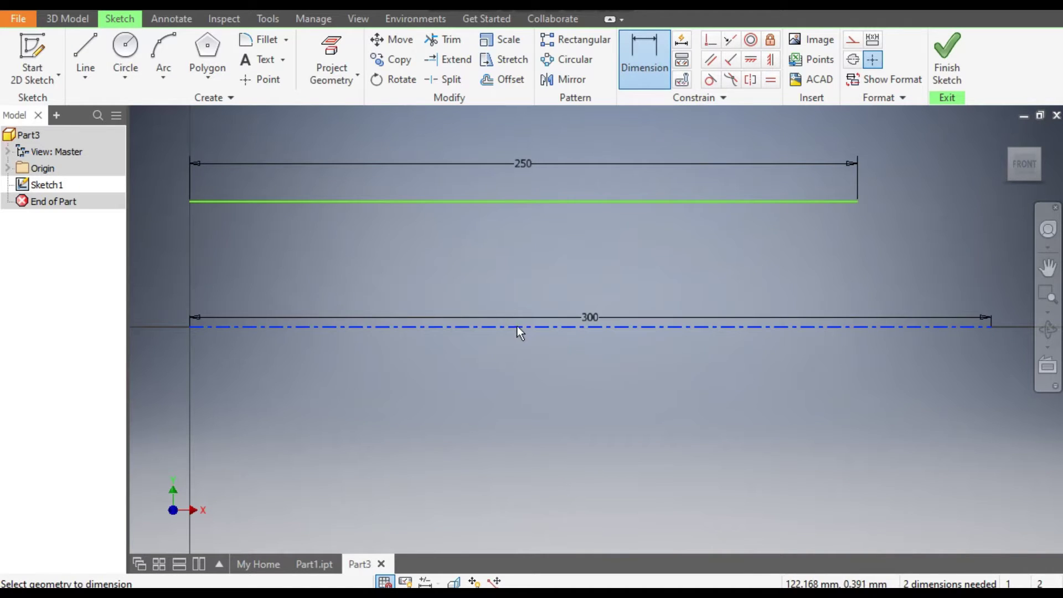
click(557, 202)
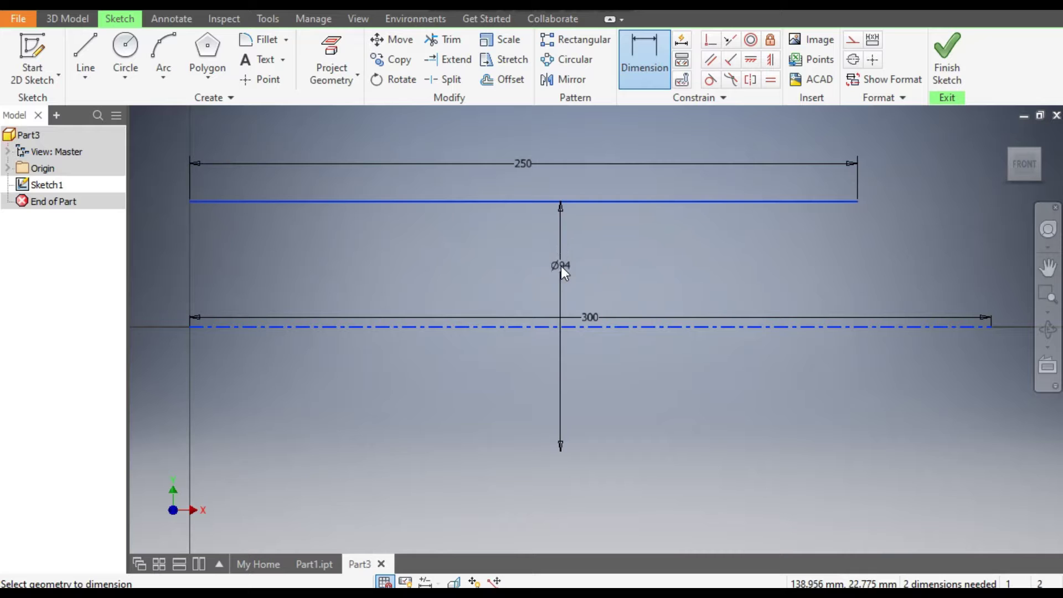
click(561, 266)
text(100)
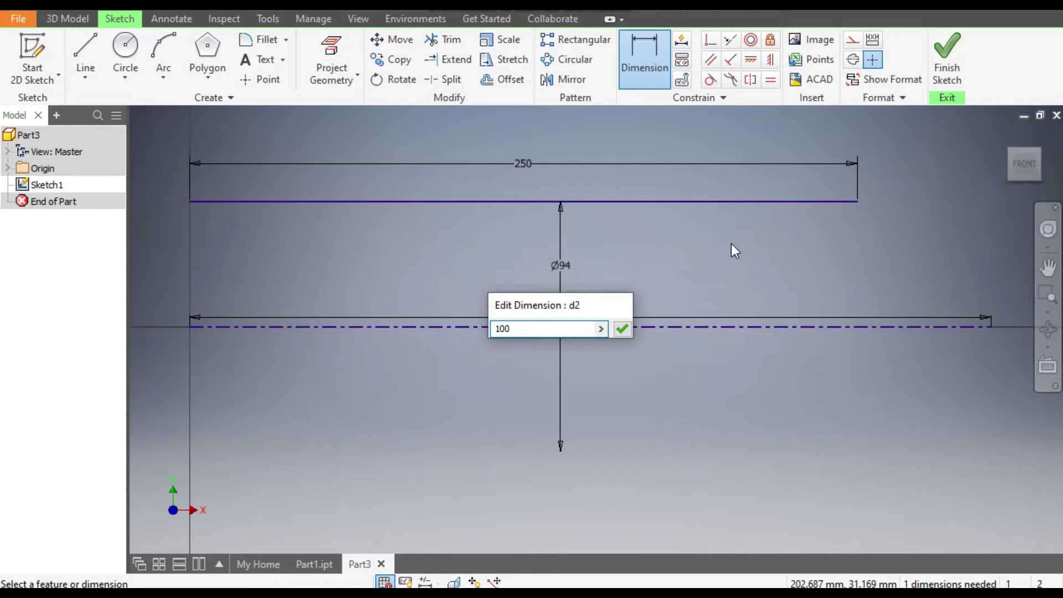
key(Return)
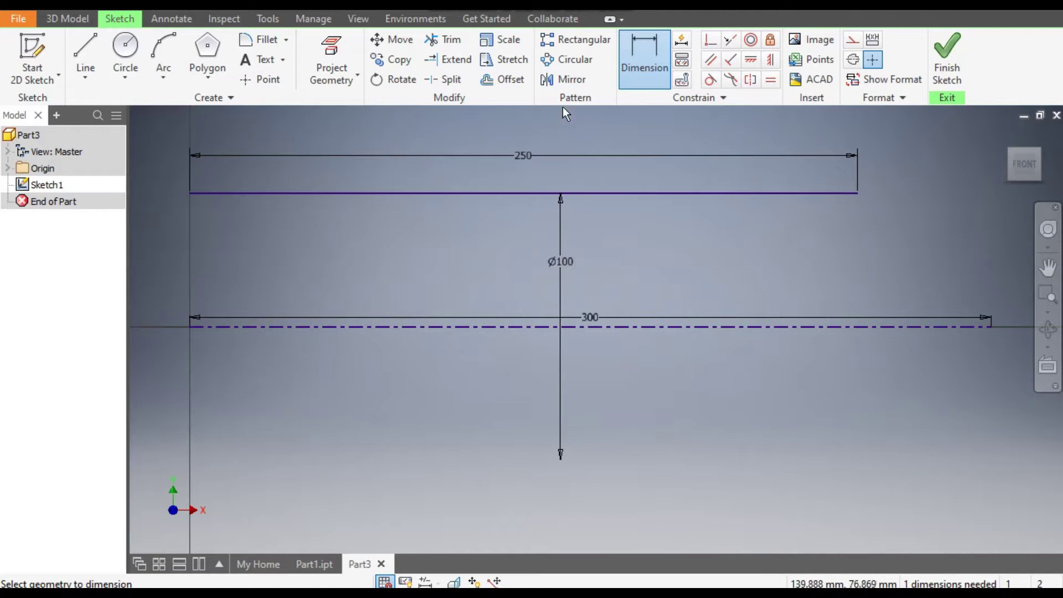
Step: Mirror the upper 250 mm line across the centerline
click(565, 80)
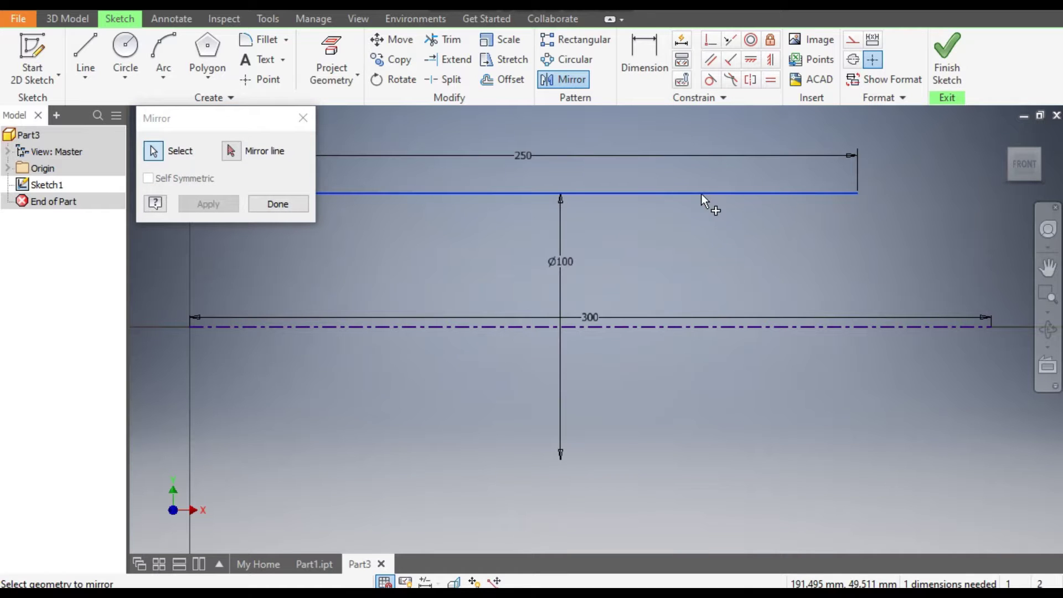
click(231, 151)
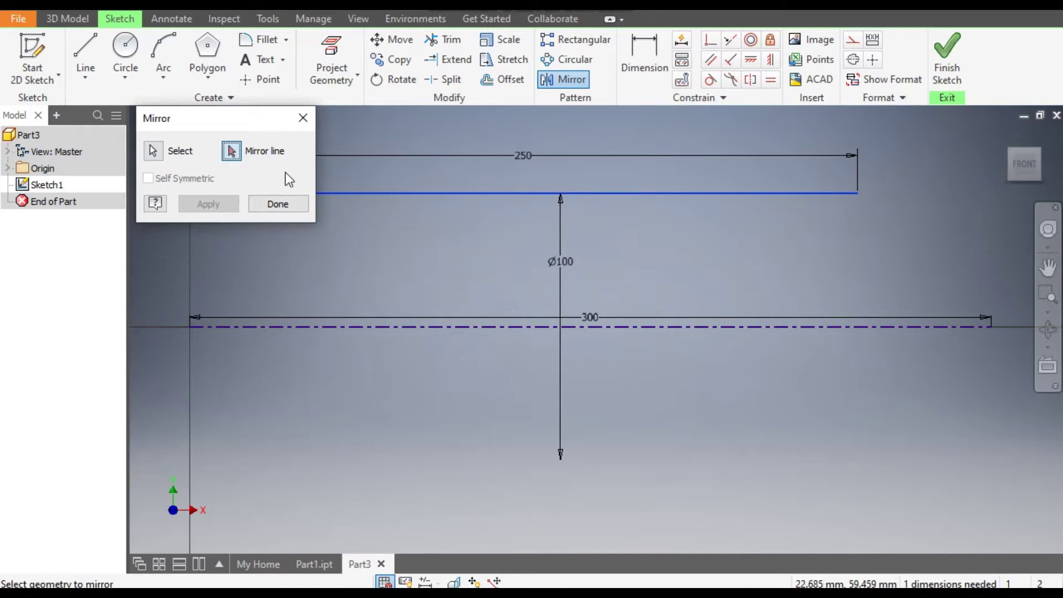
click(607, 326)
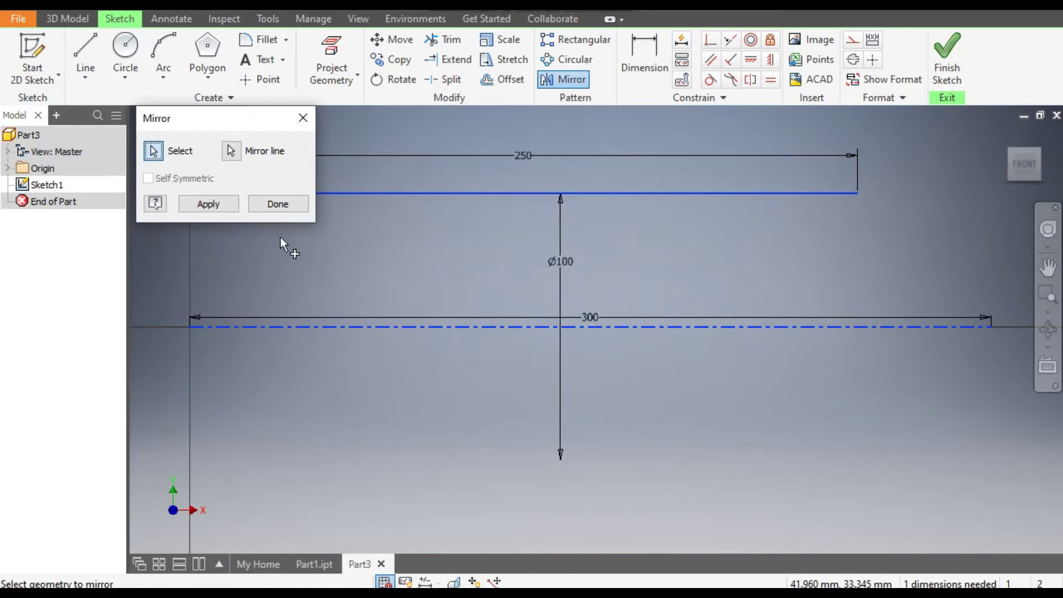
click(227, 209)
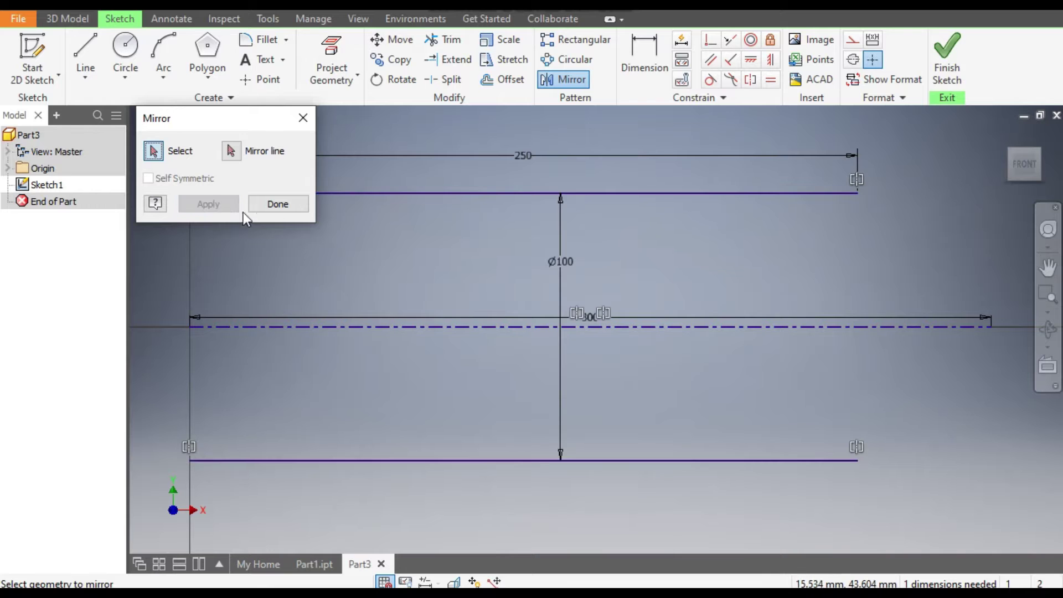
click(275, 205)
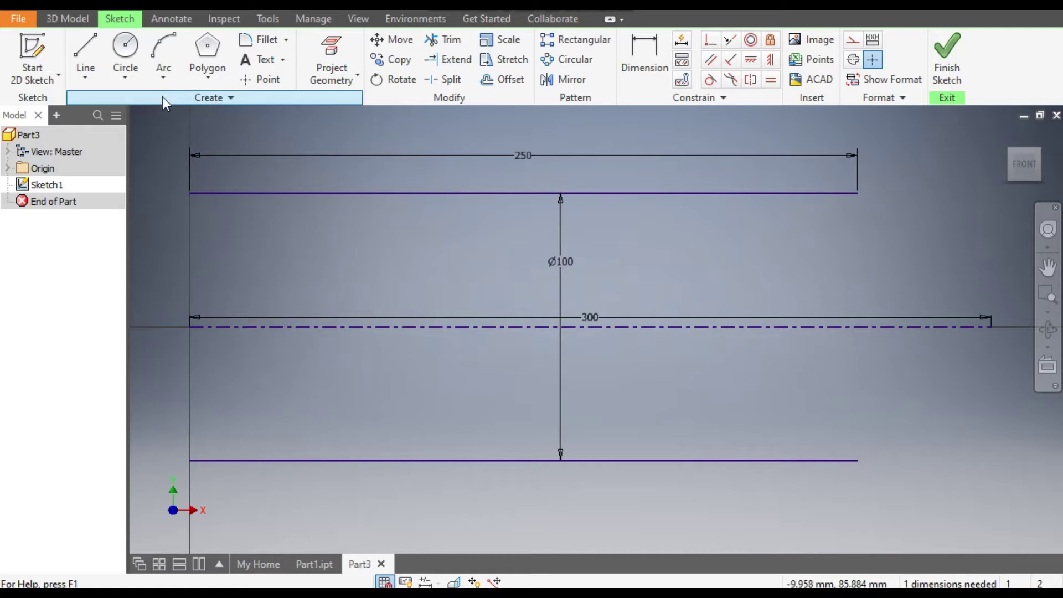
Step: Draw a three-point arc of about 52 mm radius joining the far ends of the two horizontal lines and bulging outward
click(163, 77)
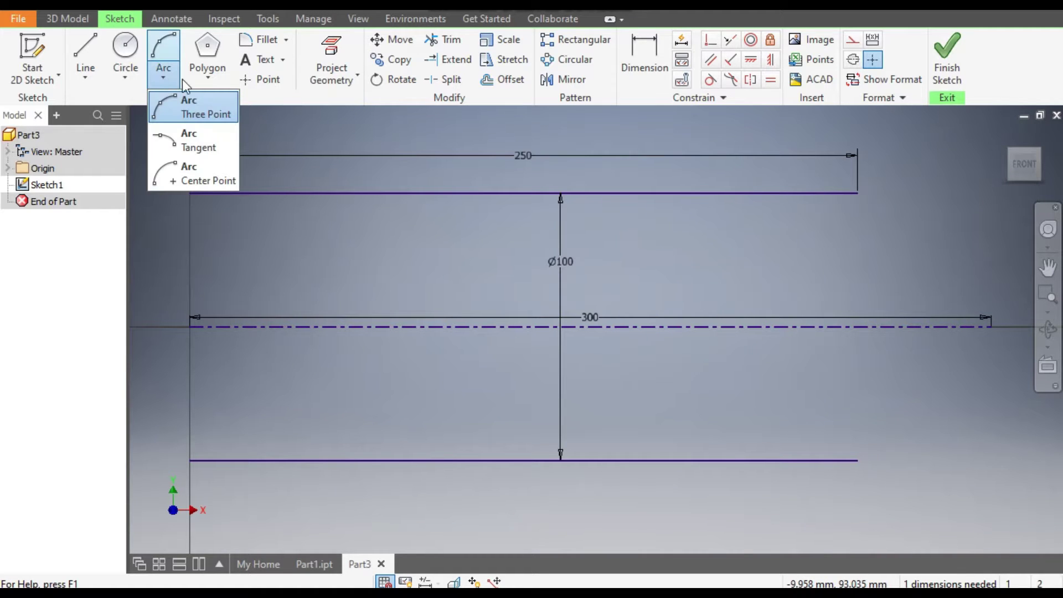
click(202, 112)
scroll(776, 273, down, 3)
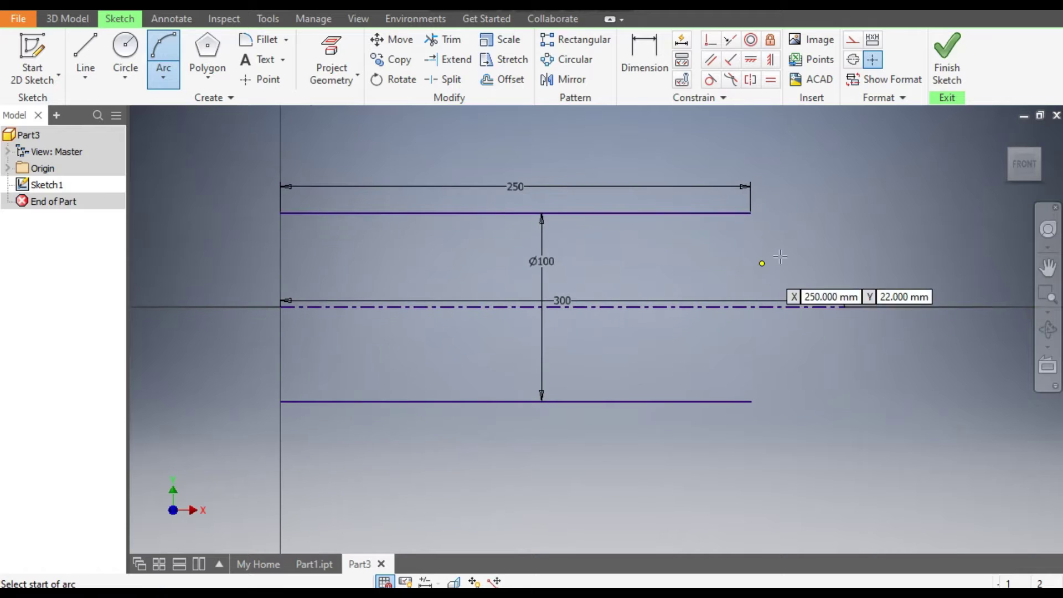
click(750, 213)
click(752, 401)
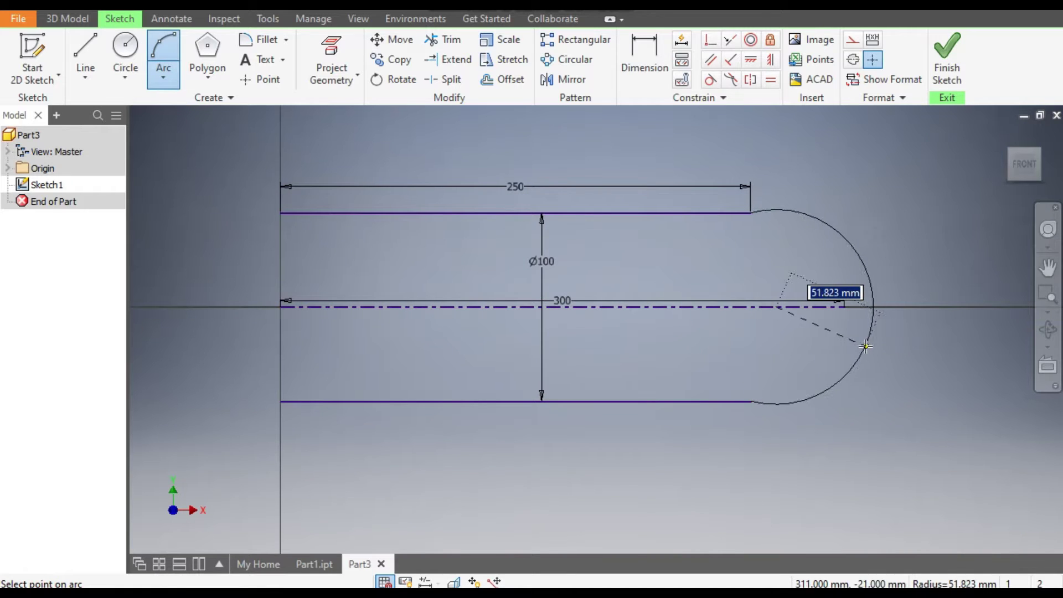
click(874, 305)
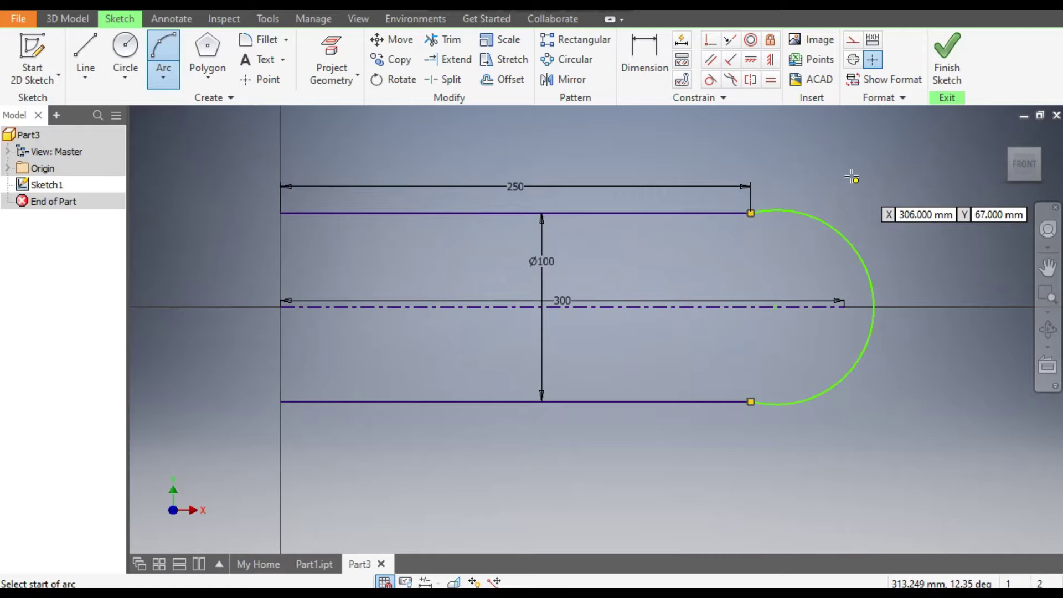
Step: Dimension the end arc's radius as 50 mm
click(646, 45)
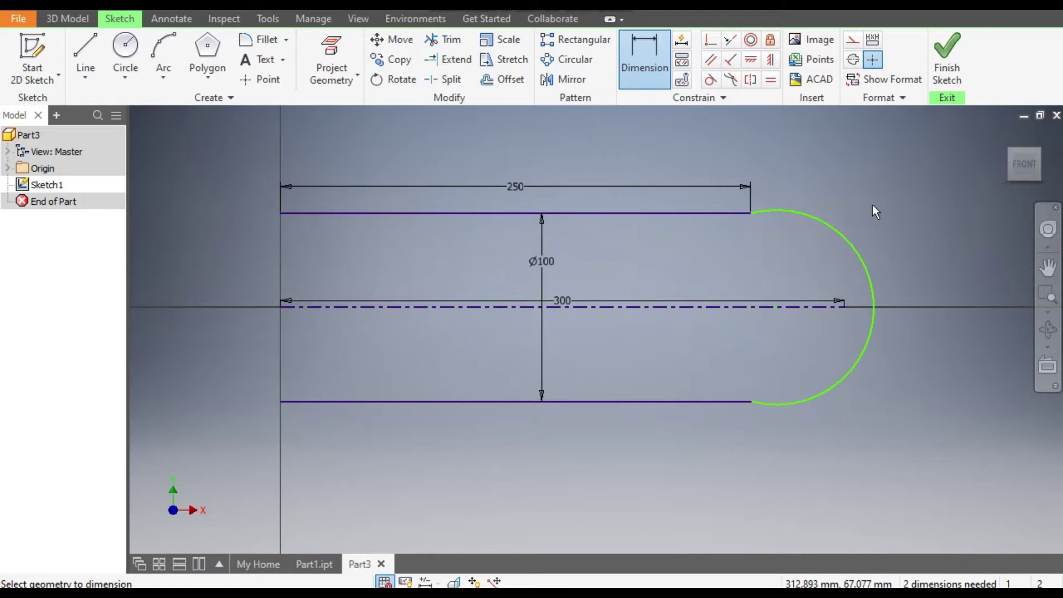
click(849, 239)
click(871, 196)
text(50)
key(Return)
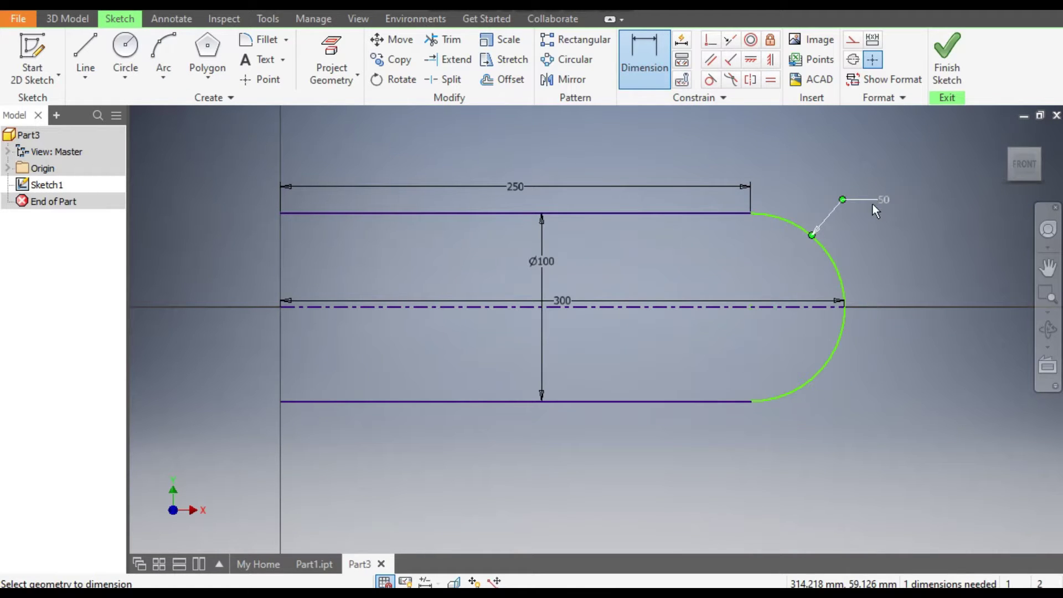
key(Escape)
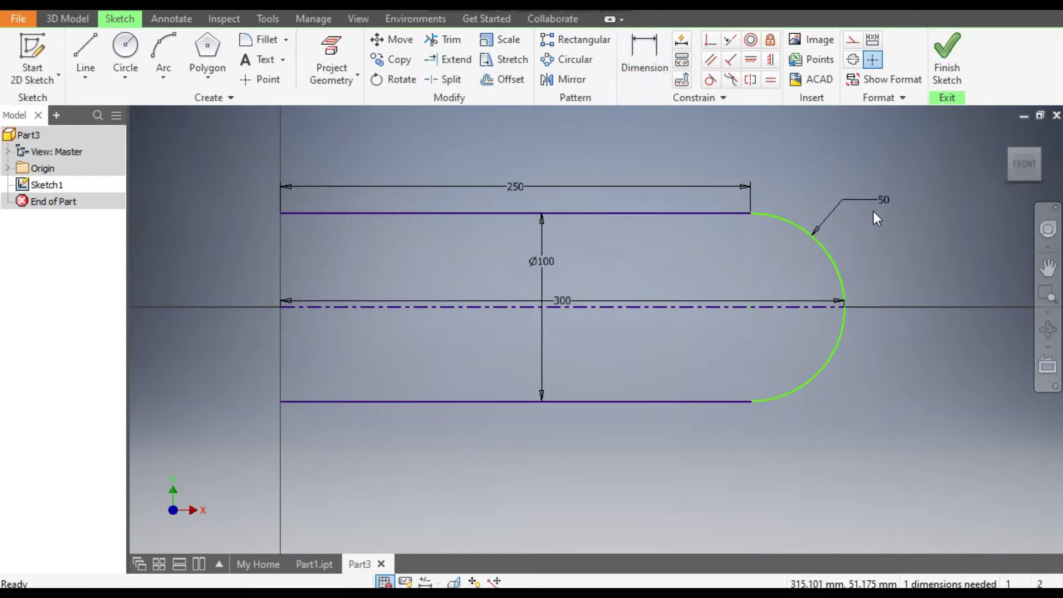
Step: Test the profile's free horizontal movement and align the lower line's open end with the origin using a Vertical constraint
drag(752, 307, 816, 307)
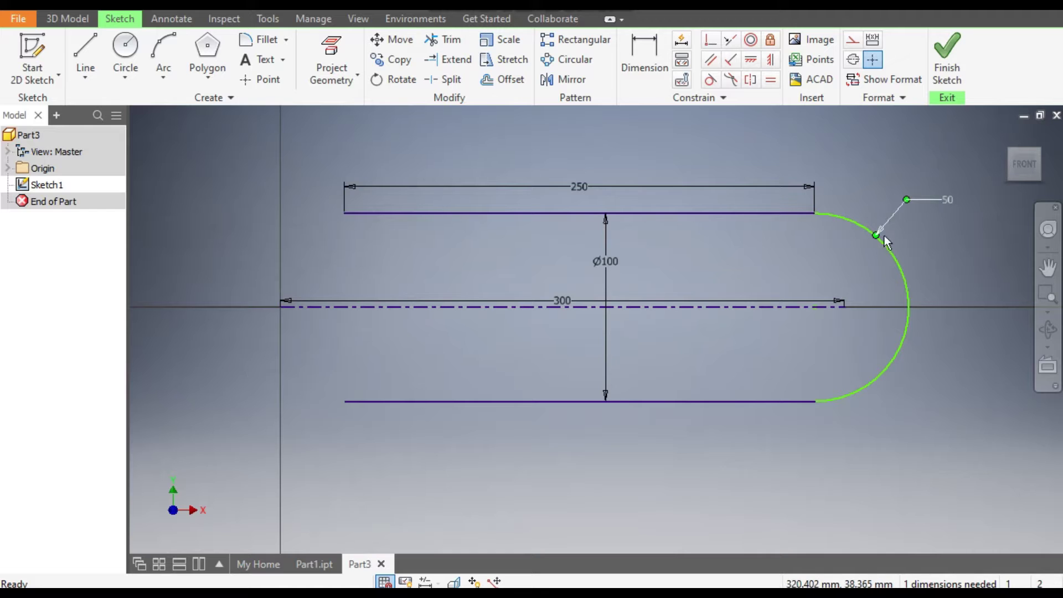
click(770, 60)
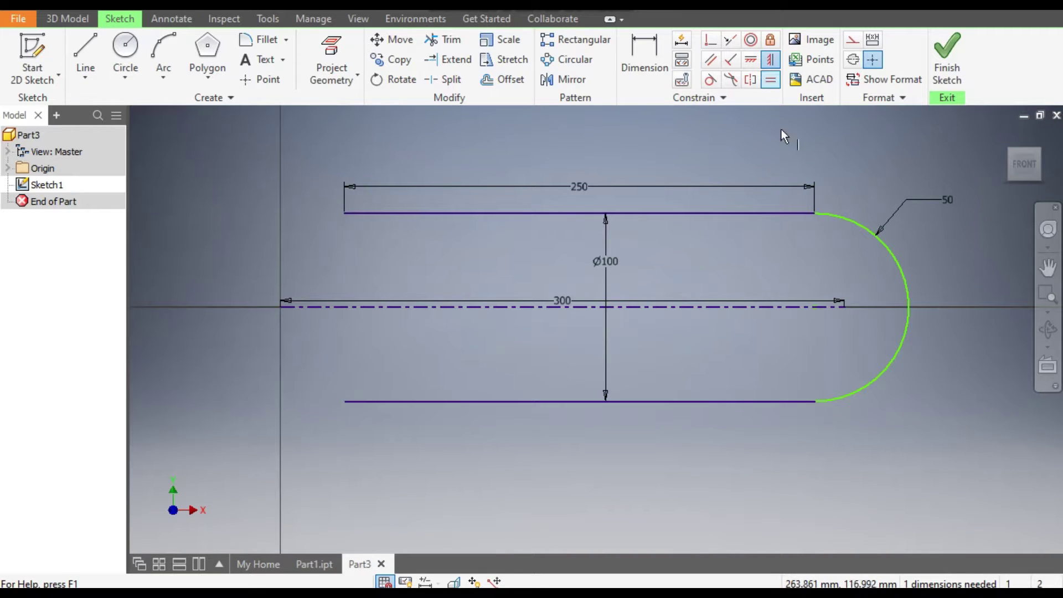
click(345, 400)
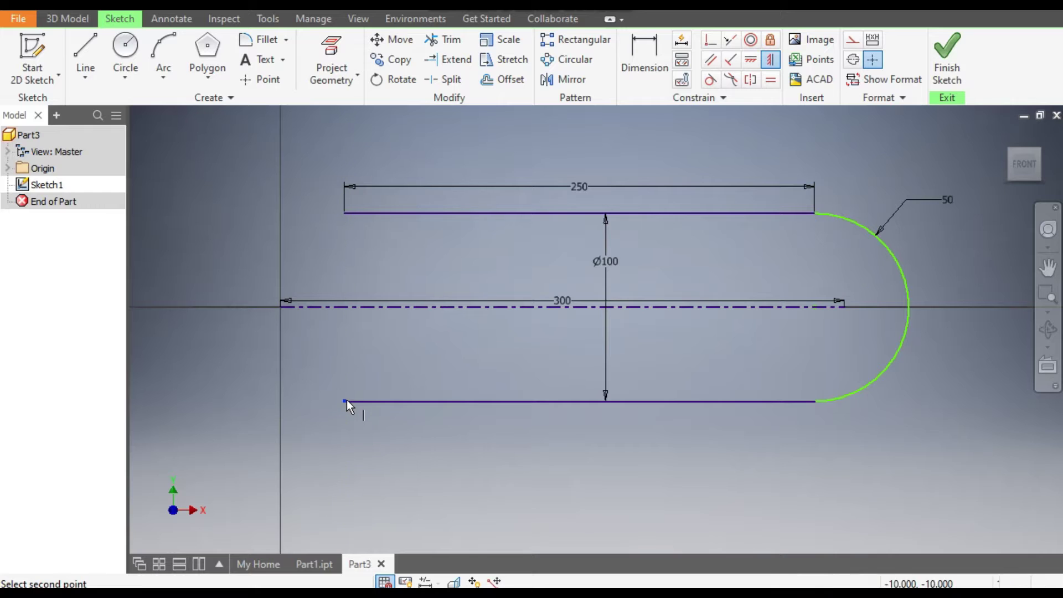
click(281, 307)
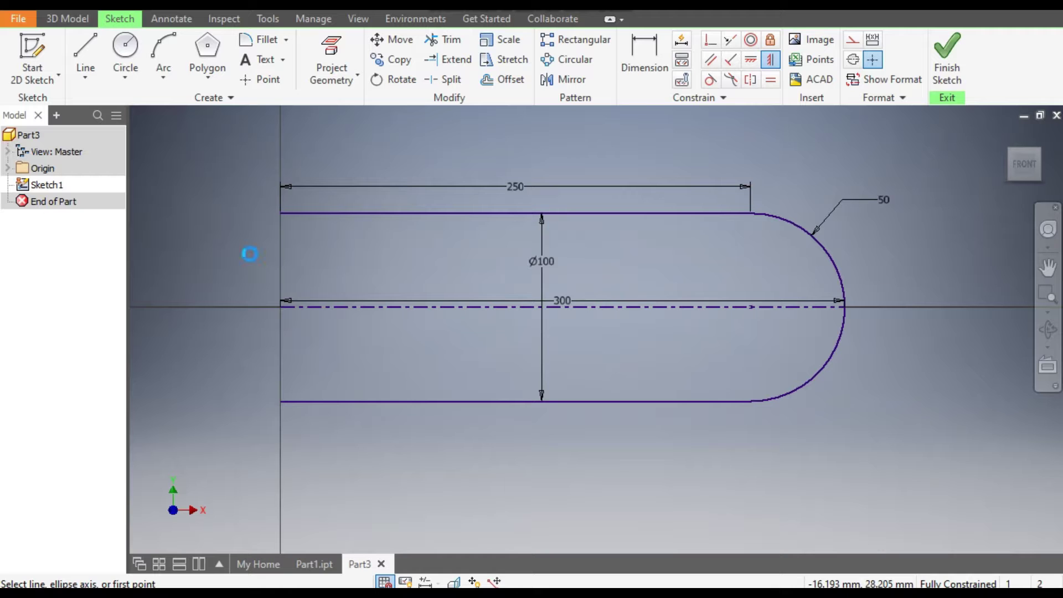
Step: Finish the U-shaped path sketch and start a new sketch on the YZ plane
key(Escape)
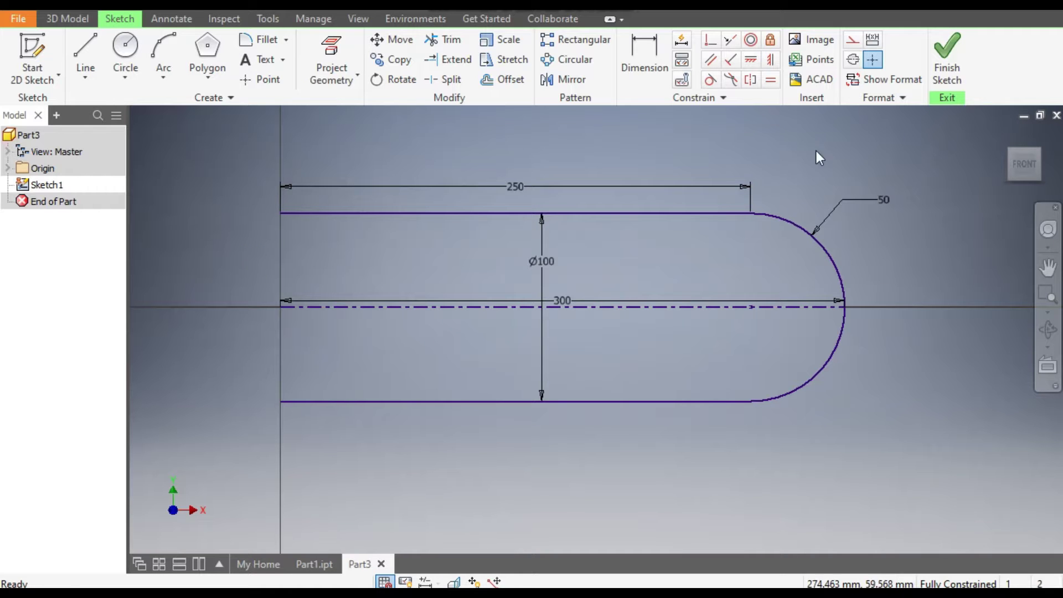
click(947, 56)
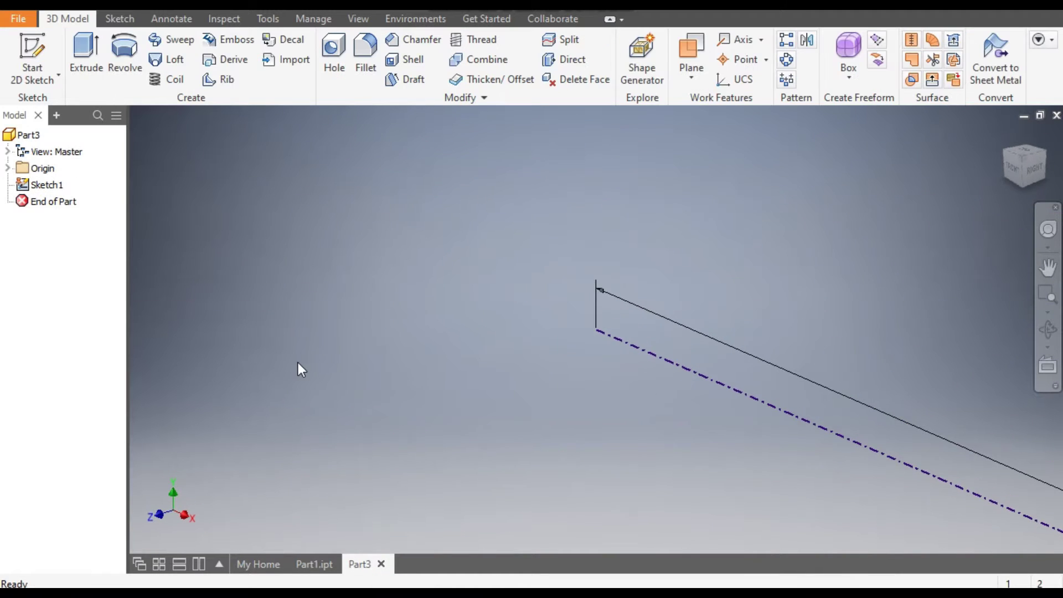
middle_drag(437, 296, 450, 234)
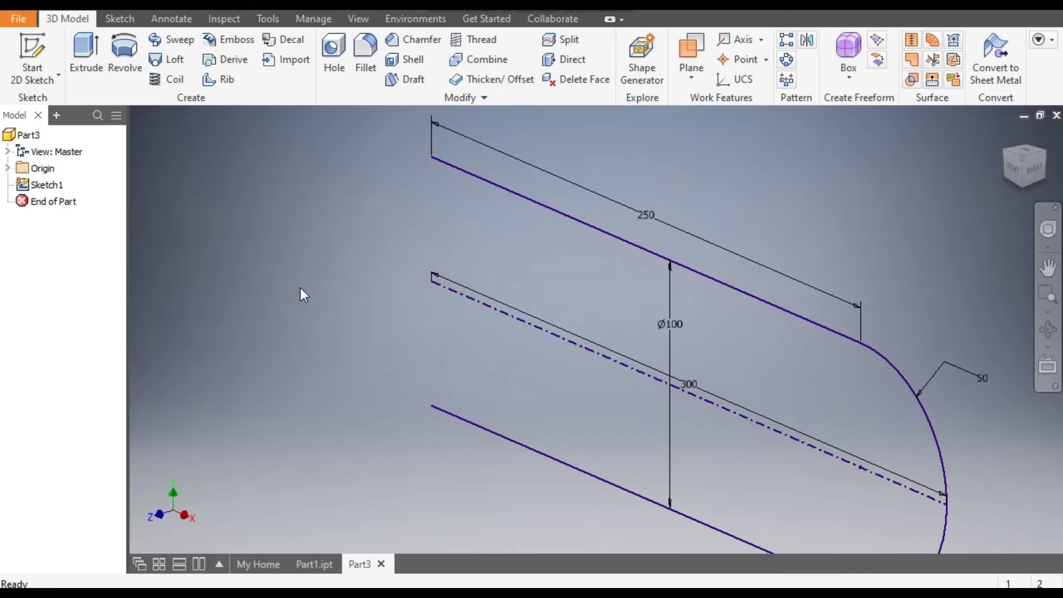
click(7, 168)
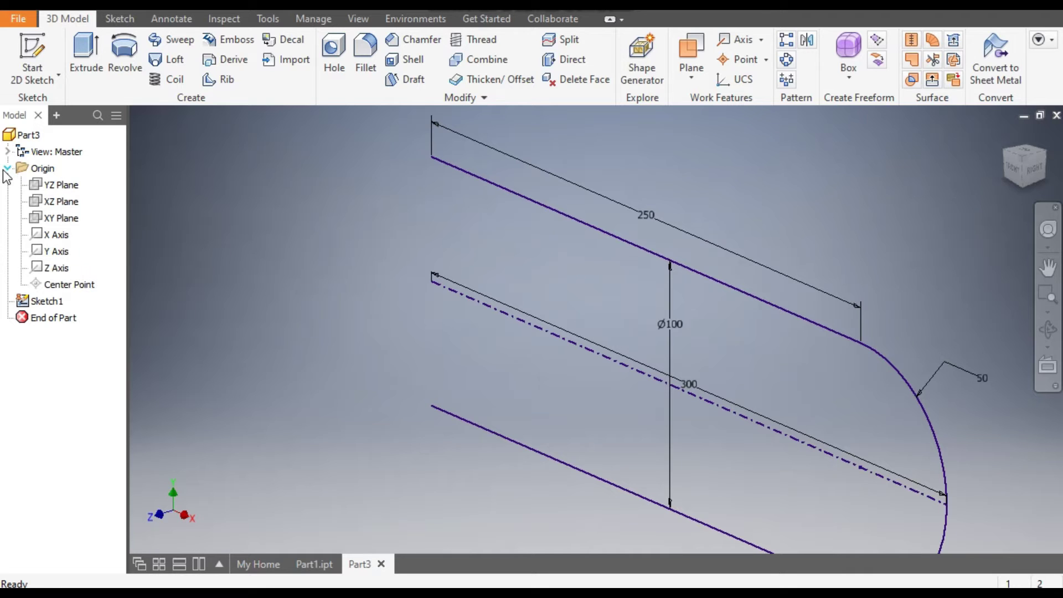
click(58, 185)
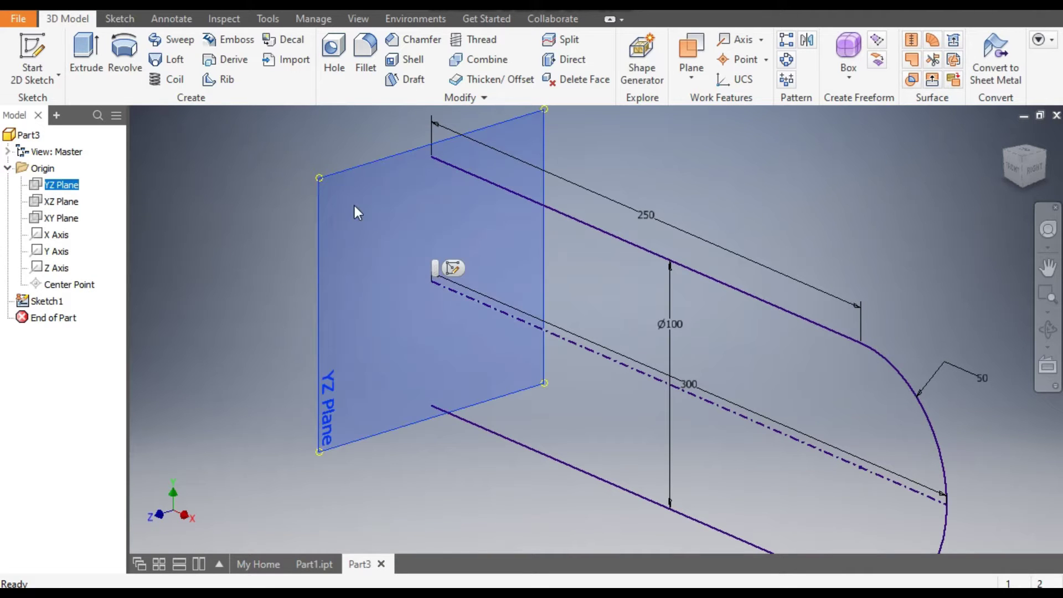
scroll(469, 310, down, 3)
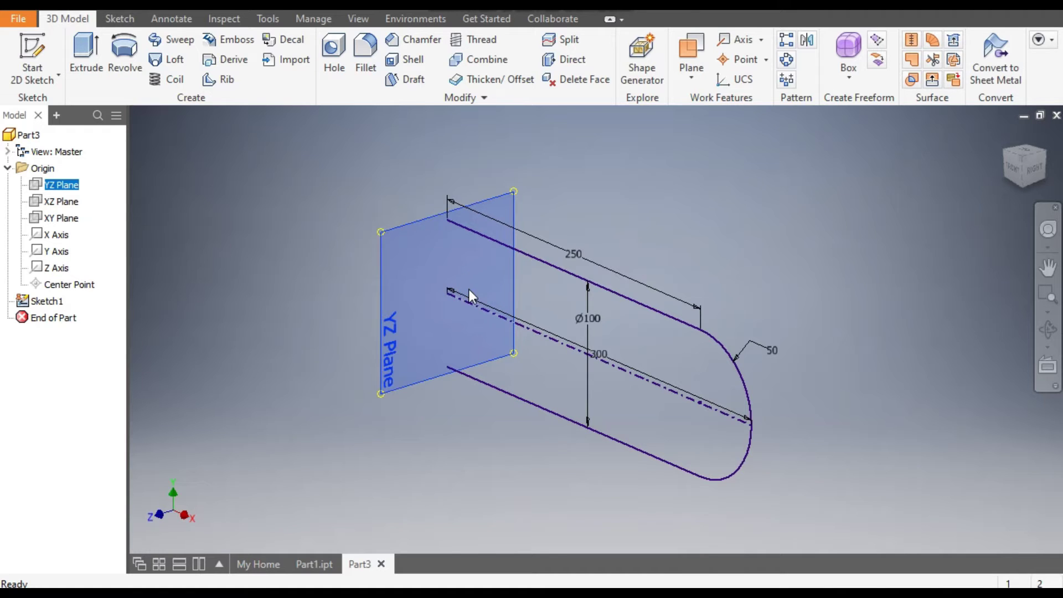
click(468, 288)
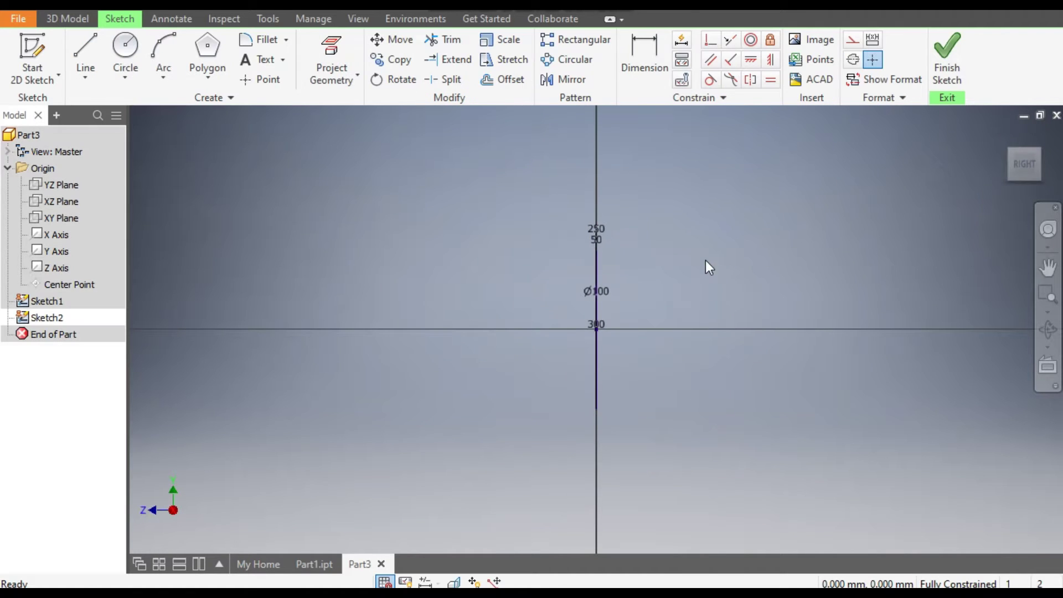
Step: Project the open endpoint of the path's upper line into the YZ plane sketch
click(1016, 152)
scroll(460, 199, up, 3)
middle_drag(484, 211, 403, 159)
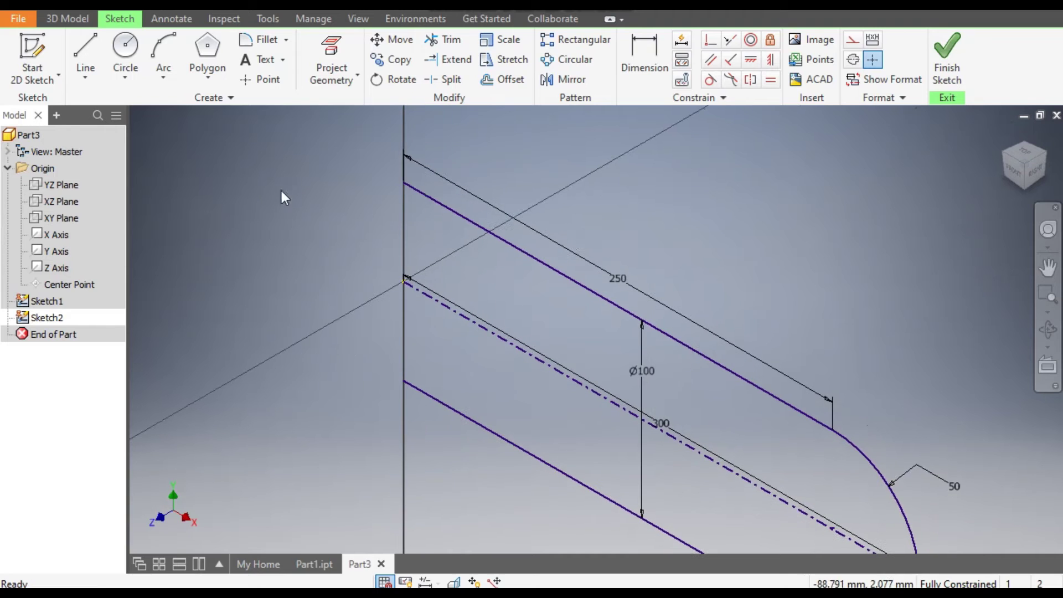
click(332, 67)
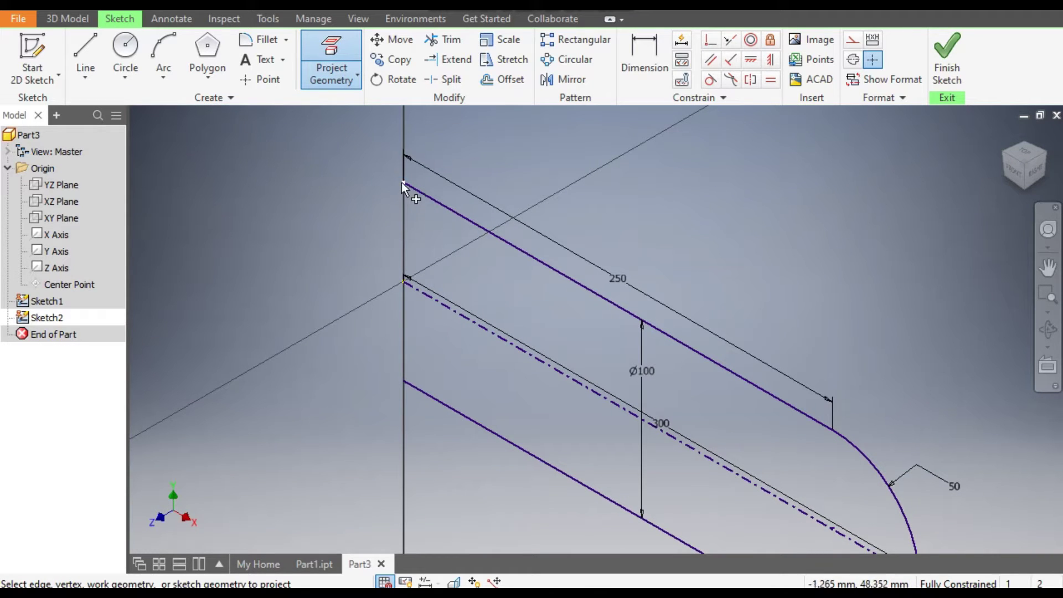
click(1048, 267)
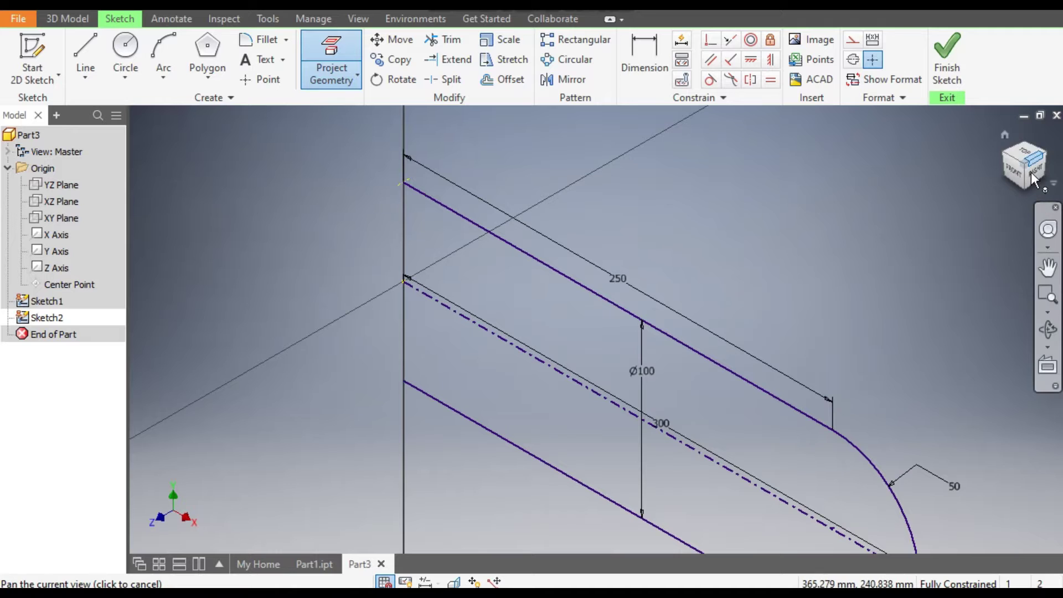
click(1014, 176)
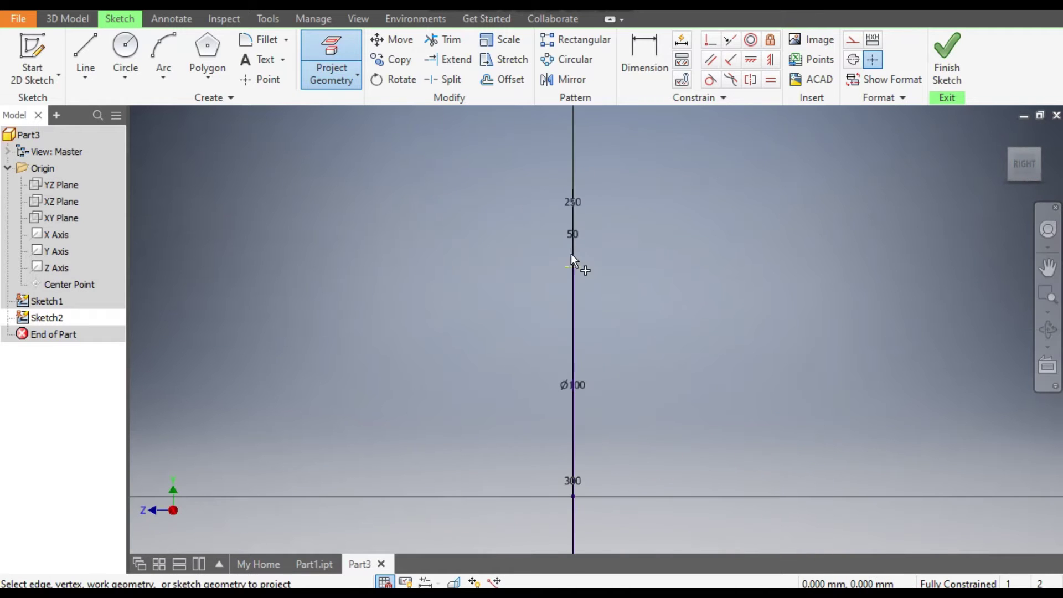
Step: Draw two concentric circles of 12 mm and 9 mm diameter centred on the projected endpoint, and finish the sketch
click(126, 51)
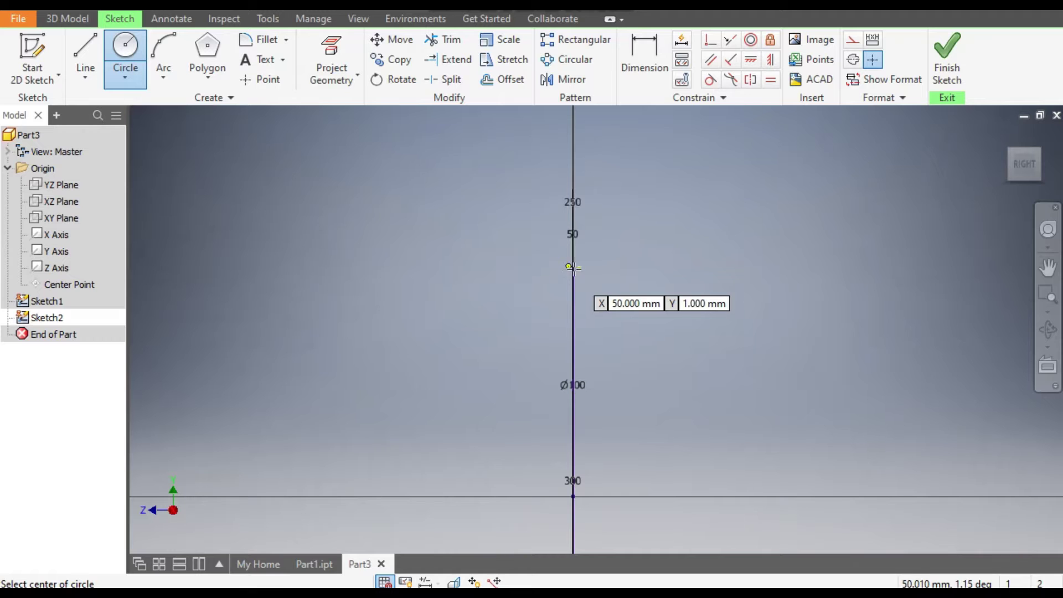
click(573, 266)
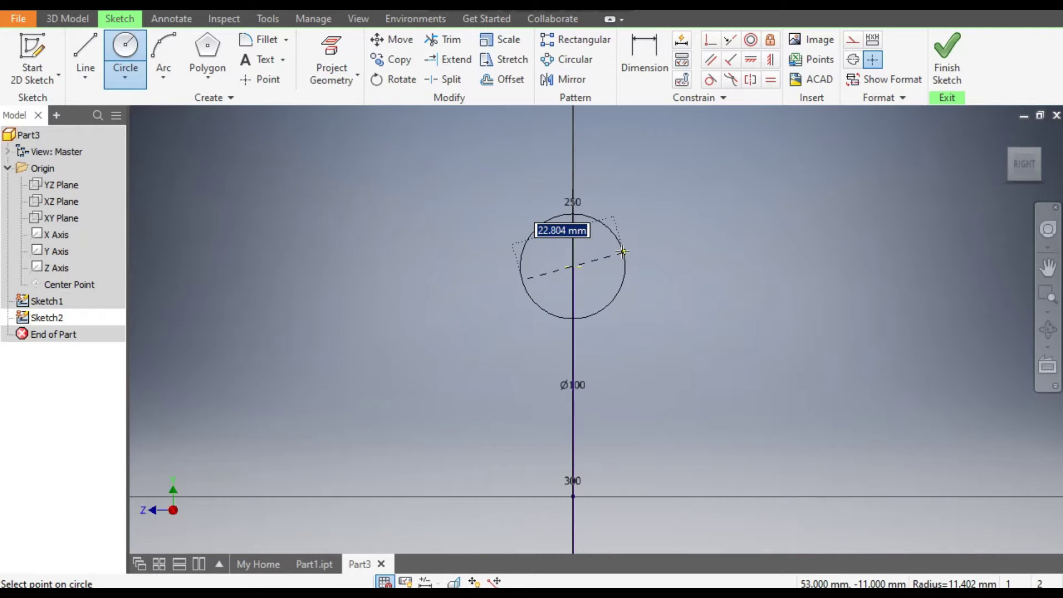
text(12)
key(Return)
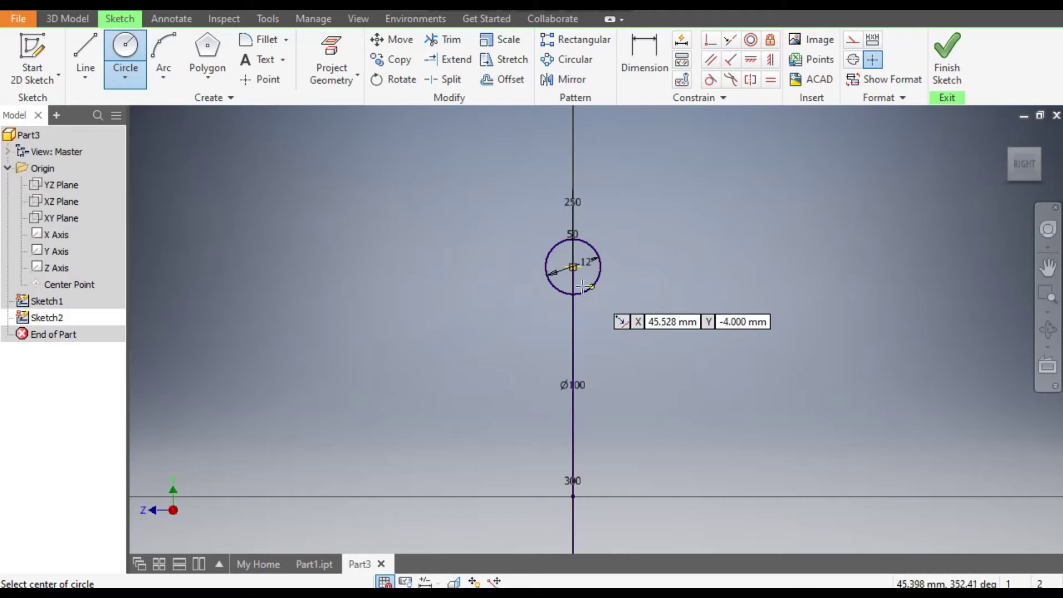
click(572, 266)
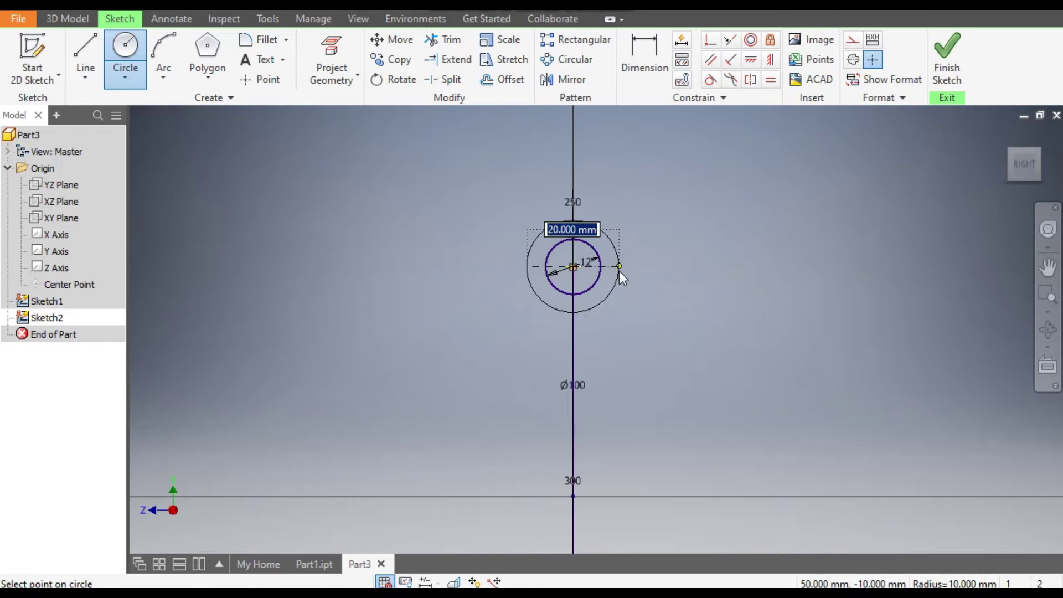
click(619, 271)
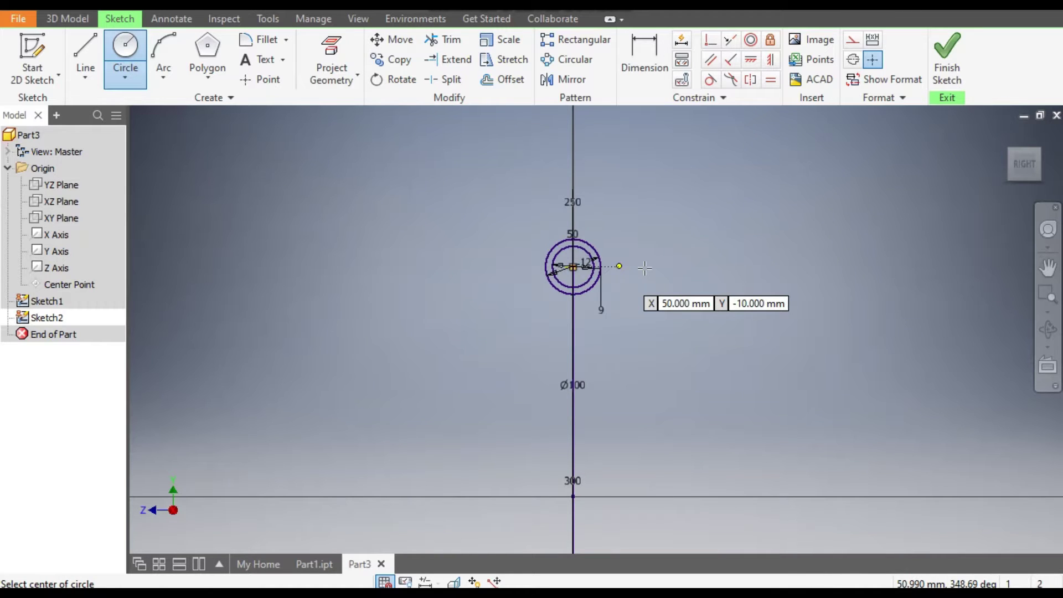
click(942, 62)
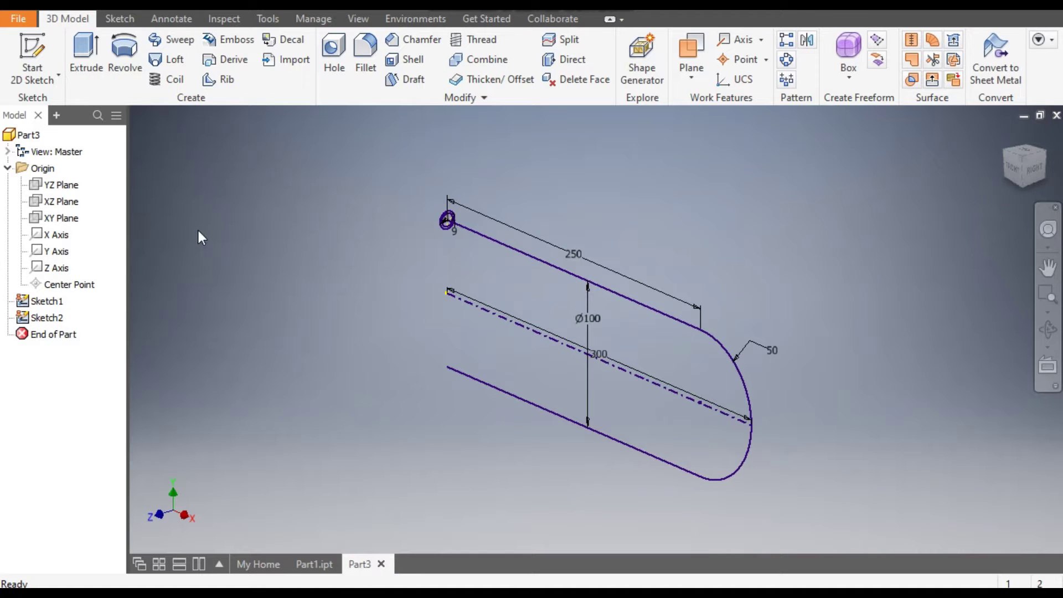
Step: Sweep the ring between the two circles along the U-shaped path as a new solid with Path orientation
click(164, 40)
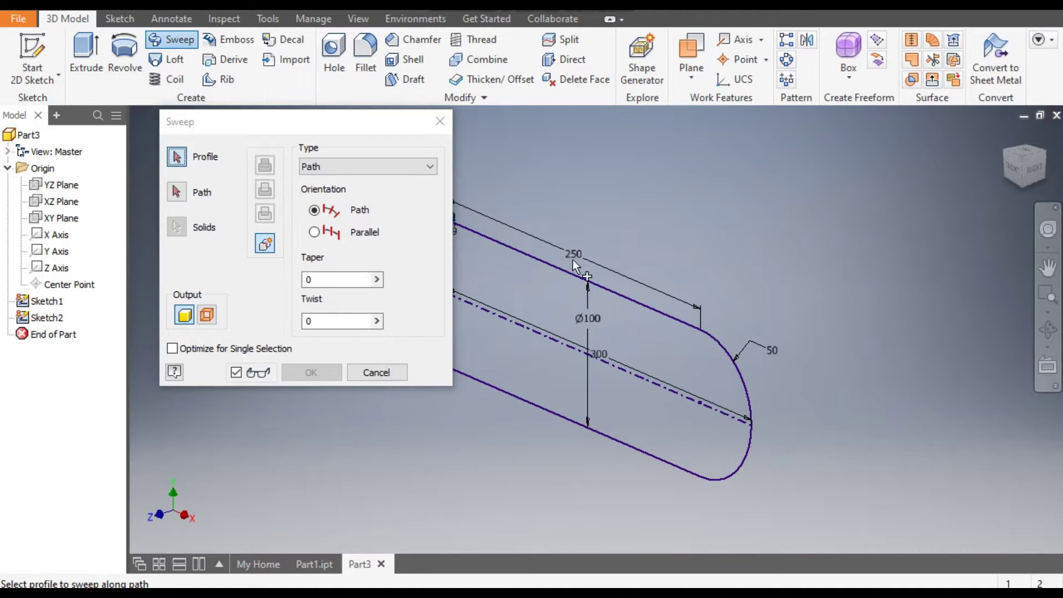
scroll(634, 219, up, 5)
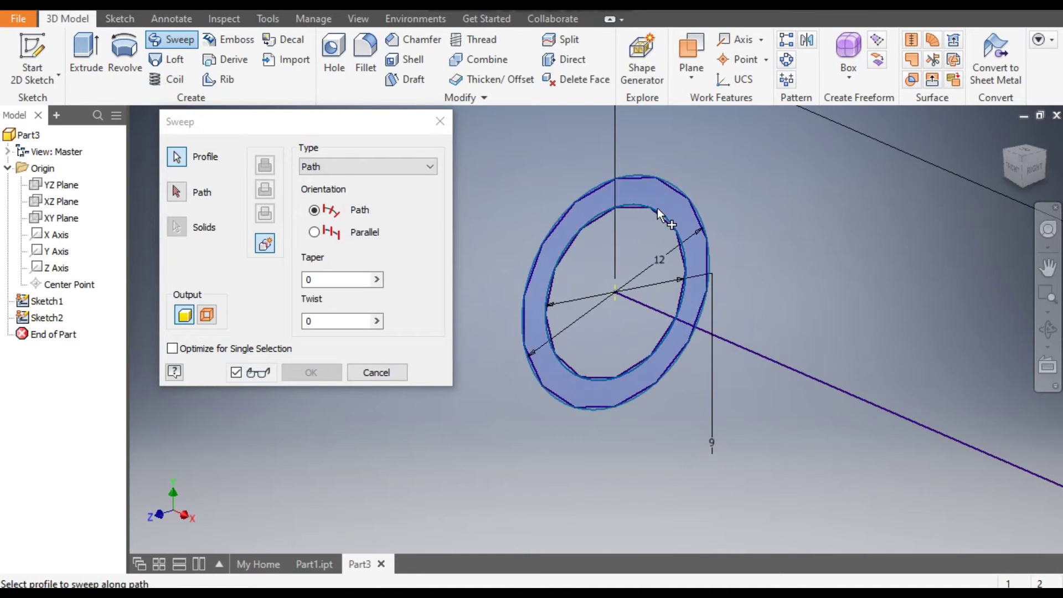
click(657, 208)
click(177, 192)
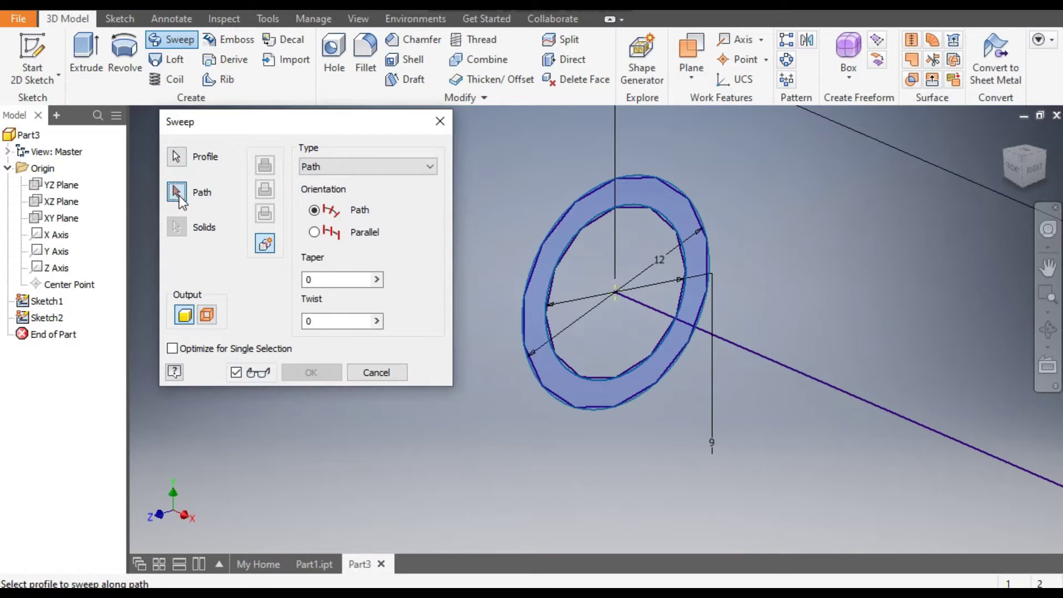
scroll(586, 211, down, 5)
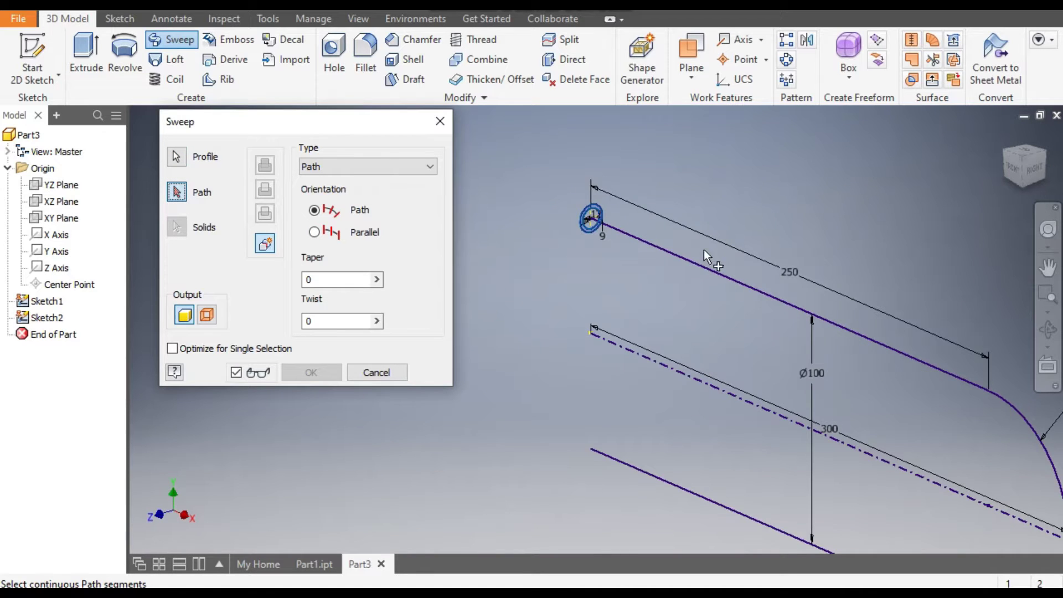
click(699, 265)
middle_drag(505, 231, 457, 197)
click(301, 374)
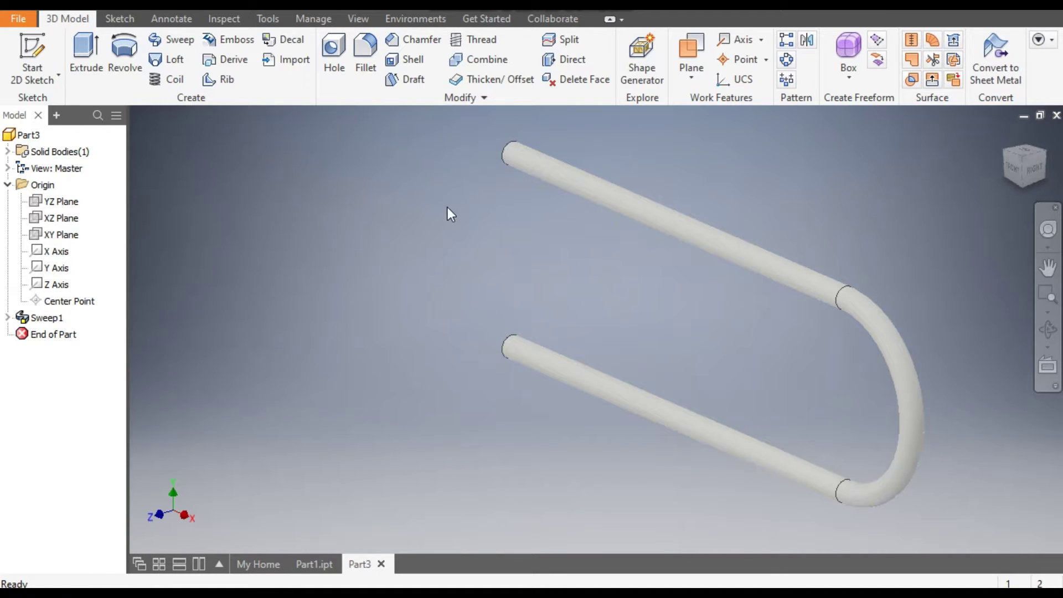
Step: Apply the Chrome - Polished appearance to the swept tube
click(411, 9)
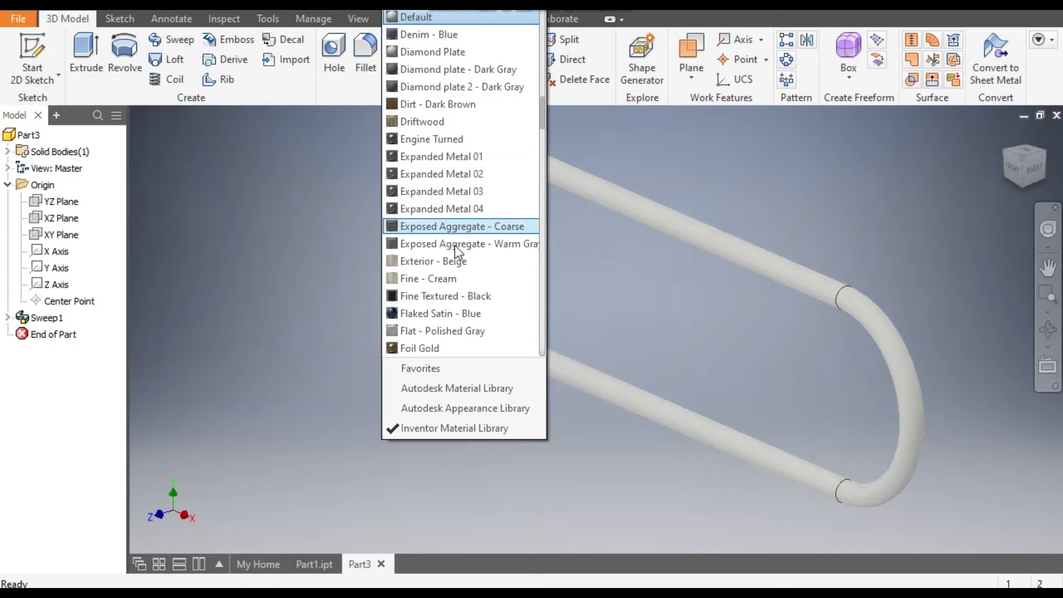
scroll(454, 246, up, 6)
scroll(459, 253, up, 3)
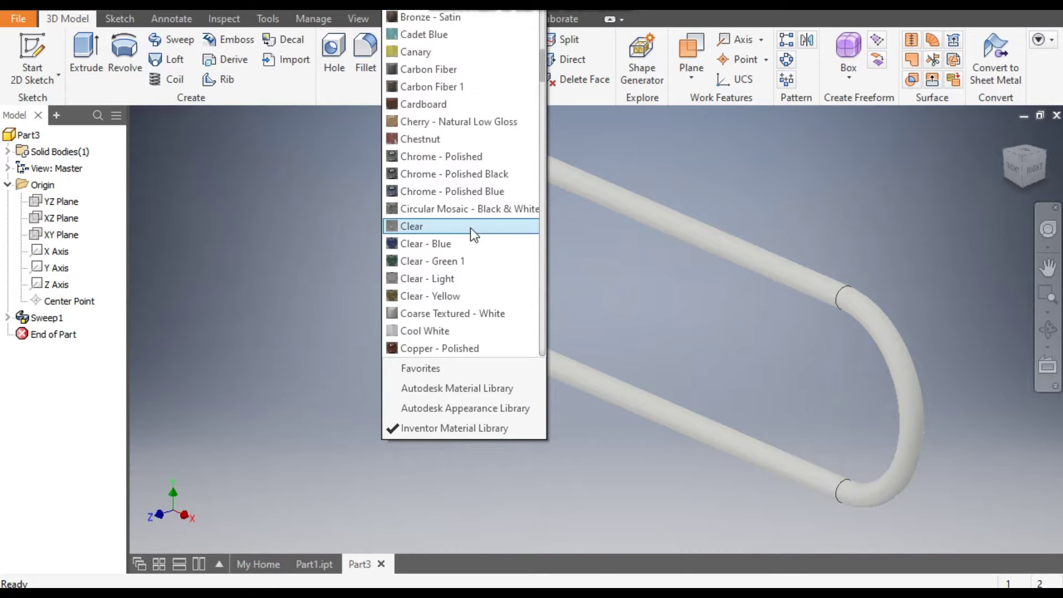
click(457, 161)
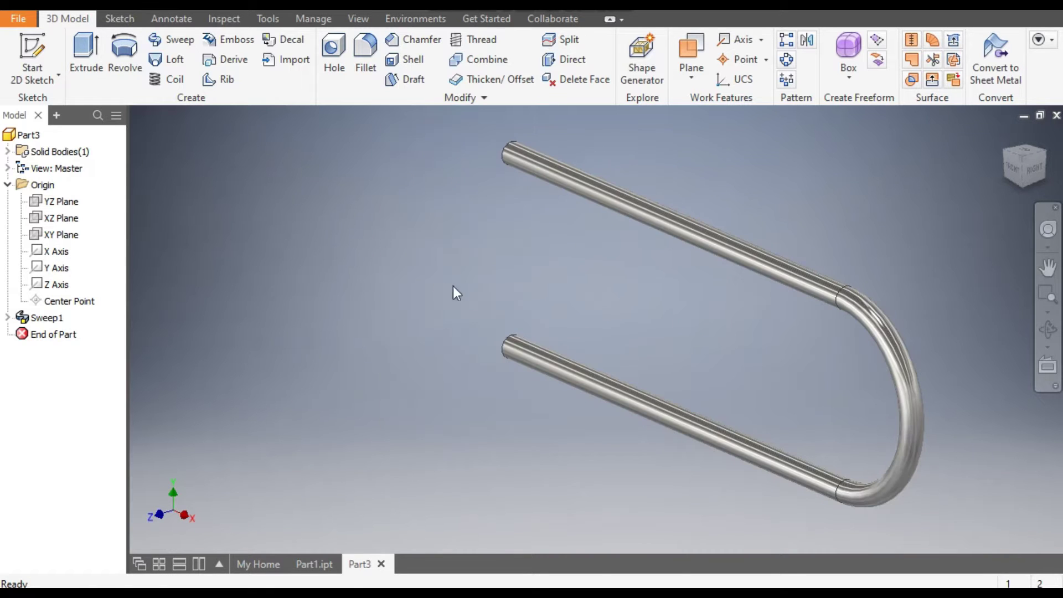
Step: Examine the terminal at the upper tube end of the finished model in Part1.ipt and return to Part3
click(1048, 268)
click(1004, 150)
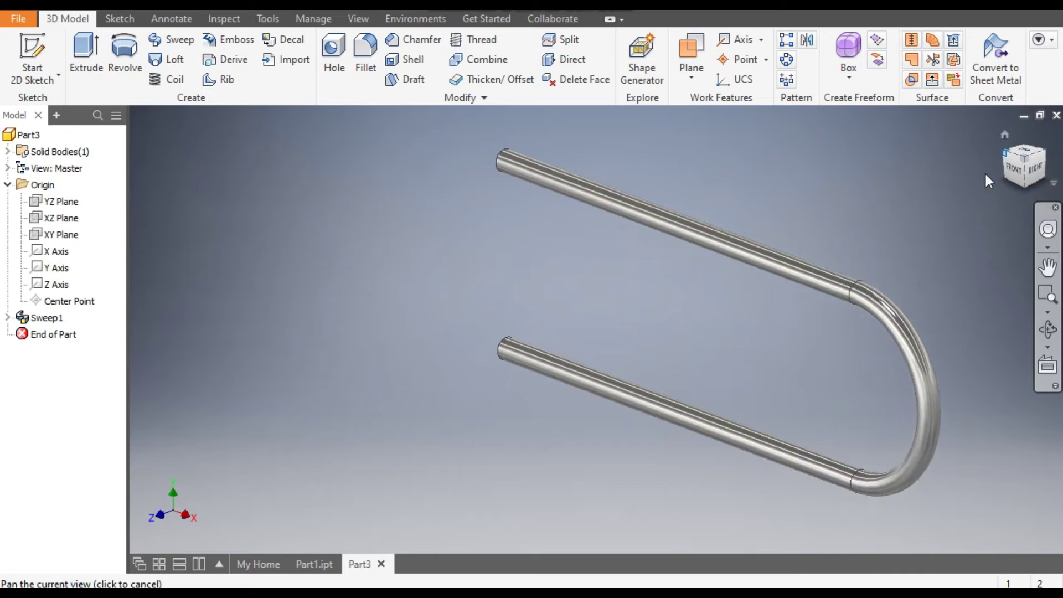
click(314, 564)
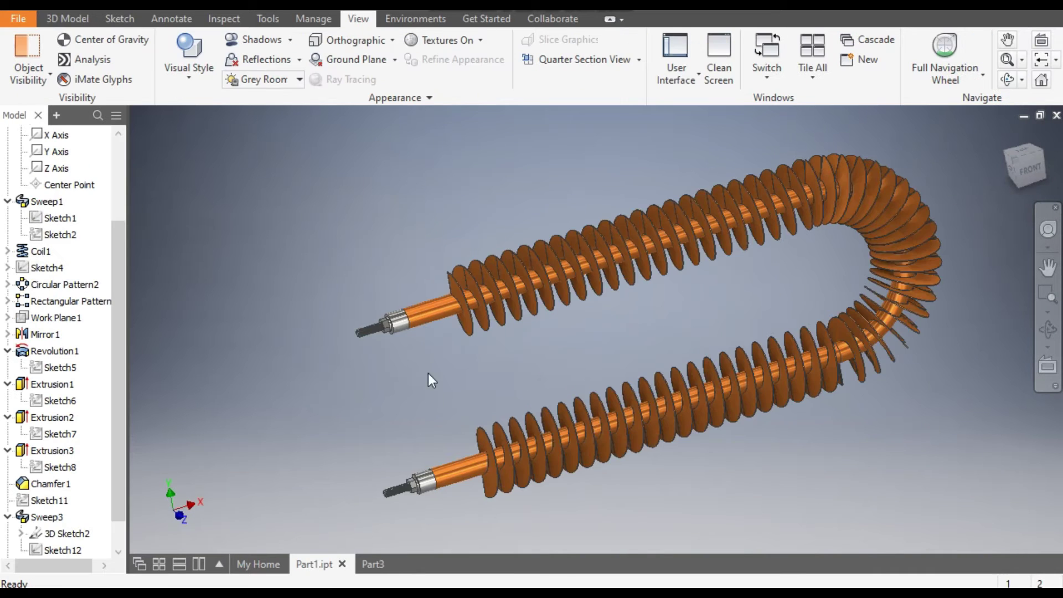
scroll(428, 374, up, 5)
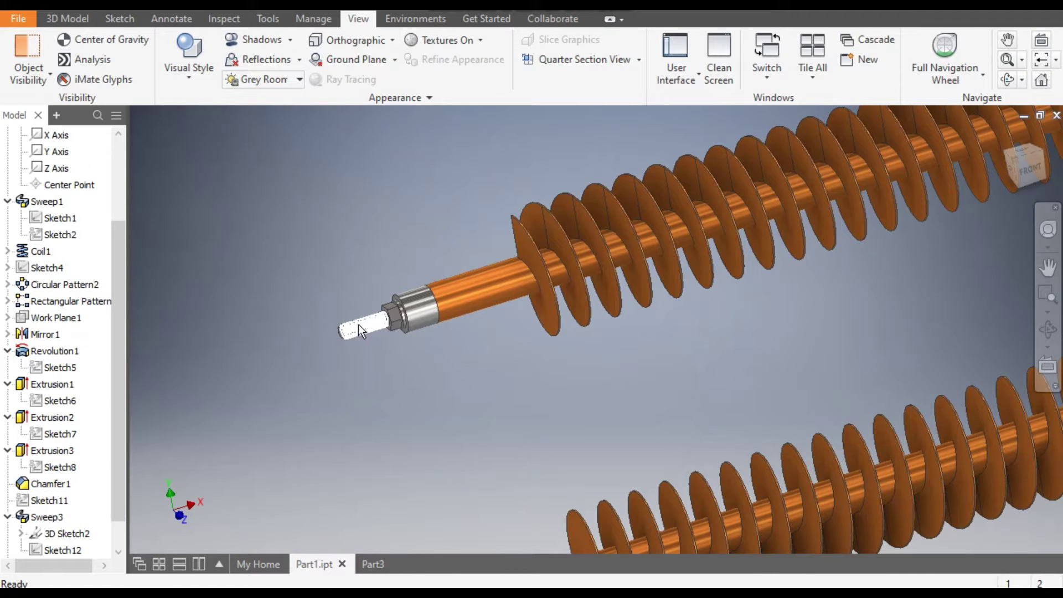
click(370, 563)
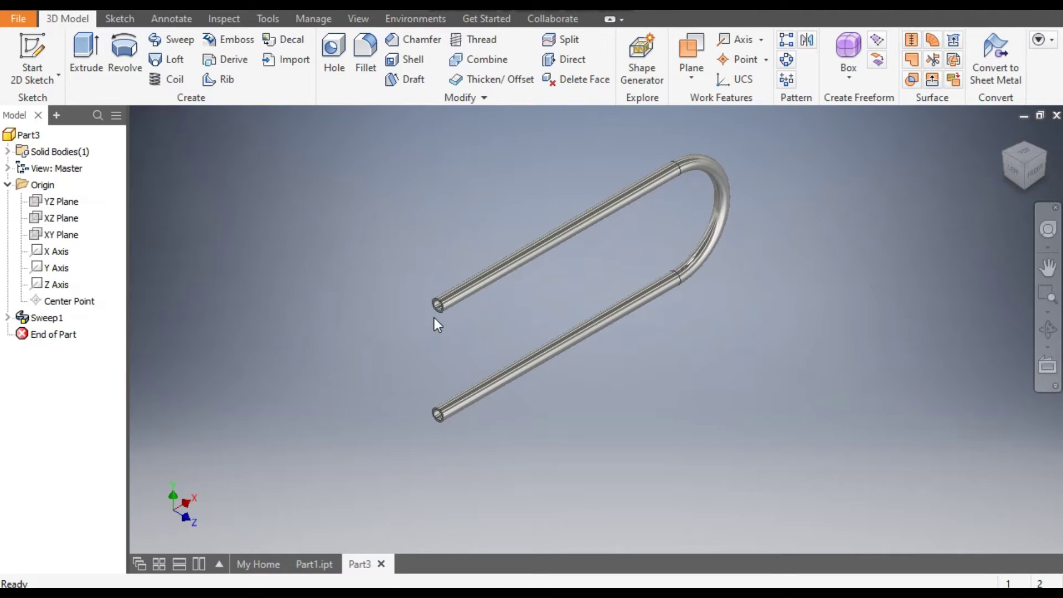
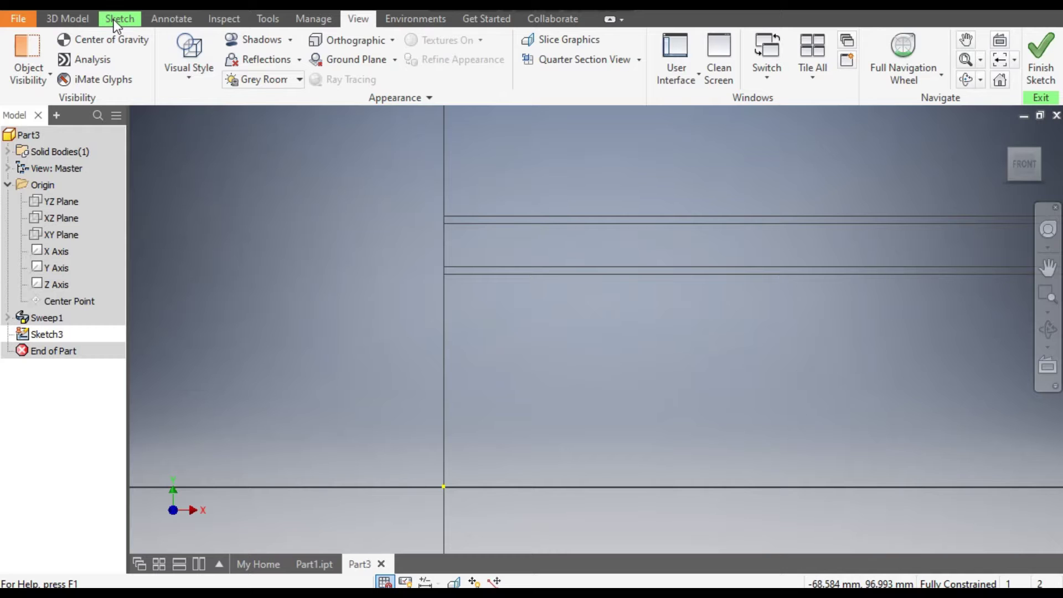
Step: Draw a closed six-line stepped profile about 62 mm long around the upper tube's open end, with its tall part outside the tube
click(114, 19)
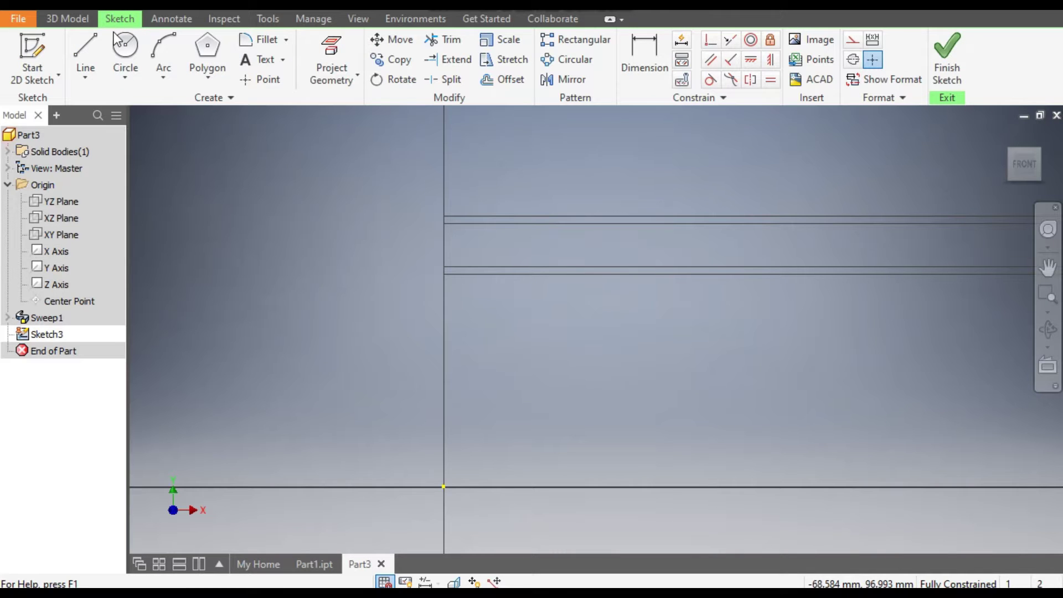
click(79, 46)
middle_drag(461, 292, 494, 308)
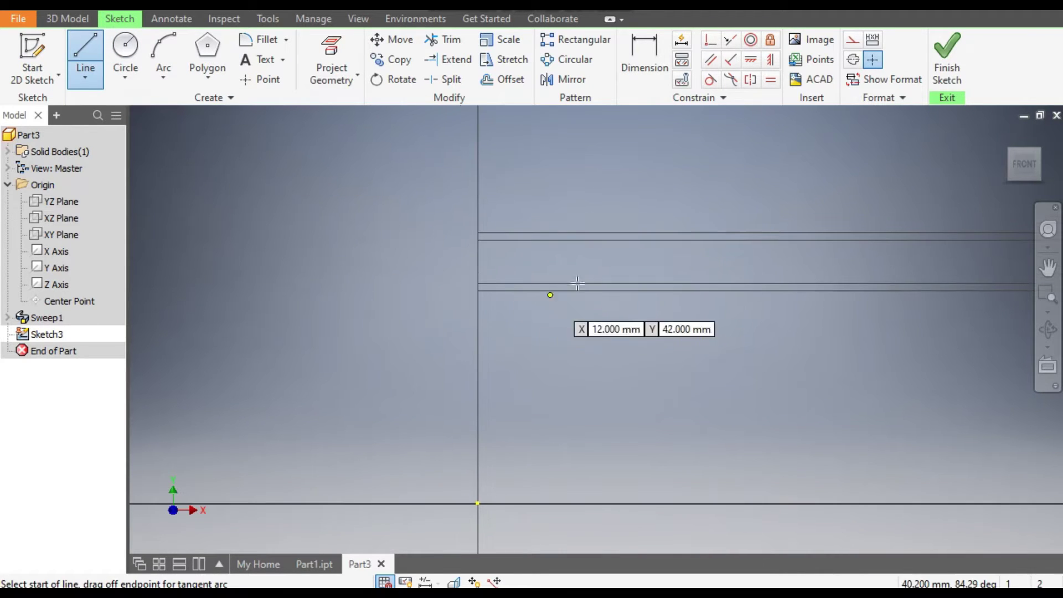
click(610, 258)
click(444, 258)
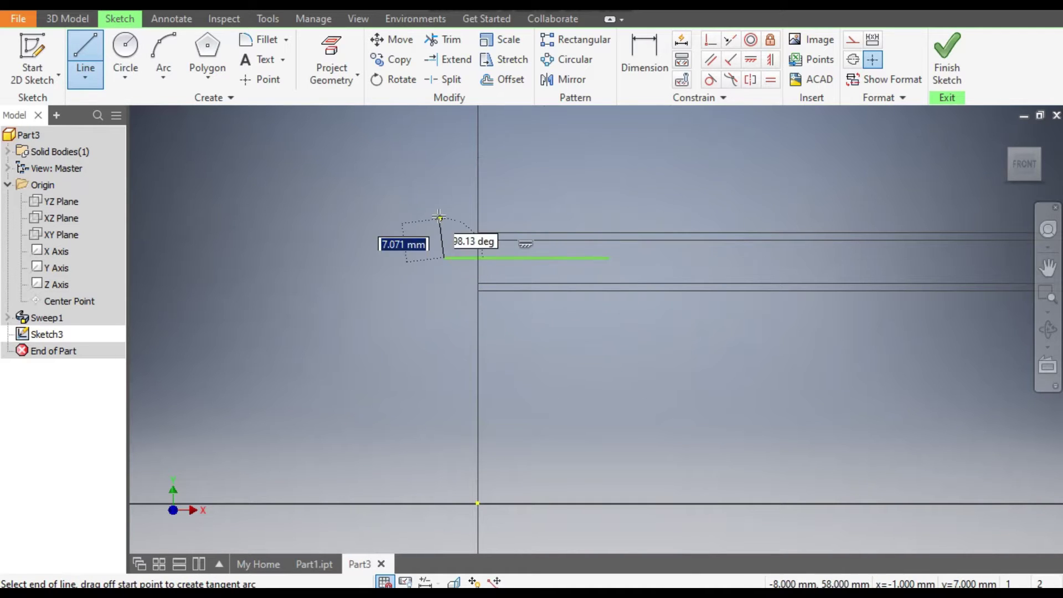
click(445, 194)
click(309, 194)
click(309, 276)
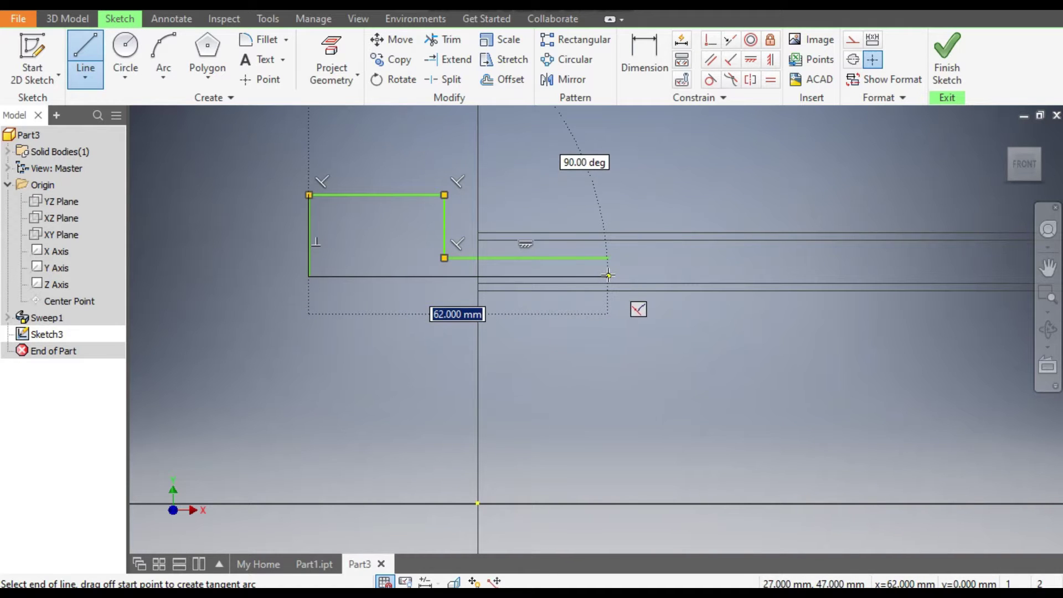
click(608, 275)
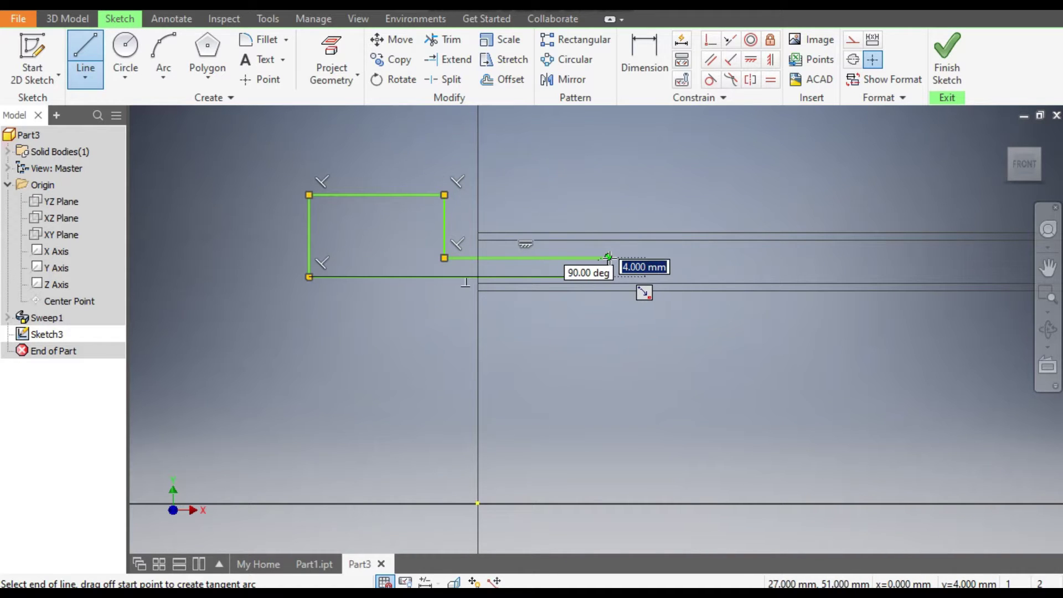
click(608, 258)
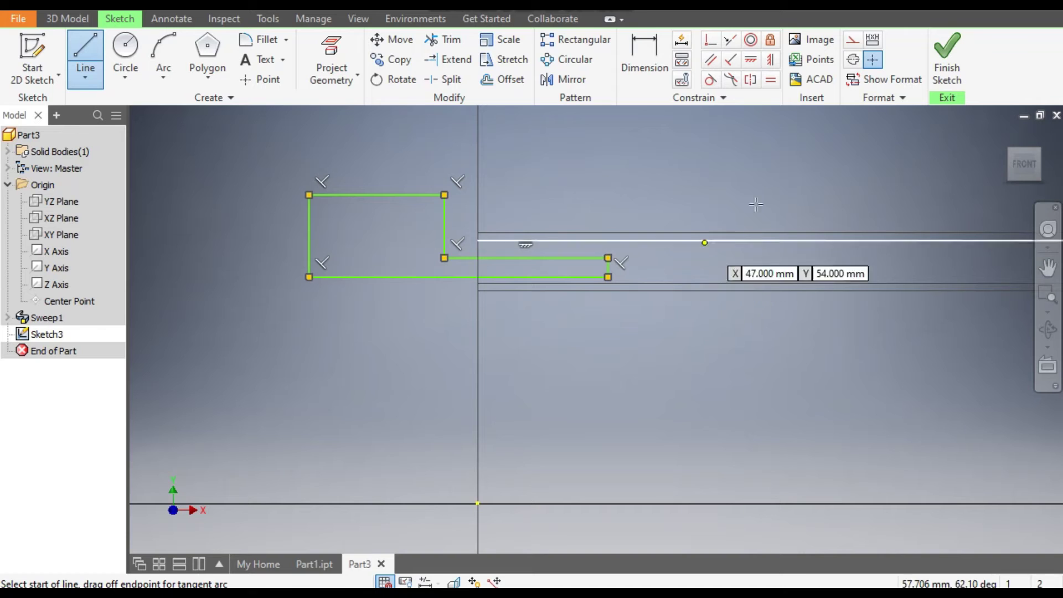
click(648, 60)
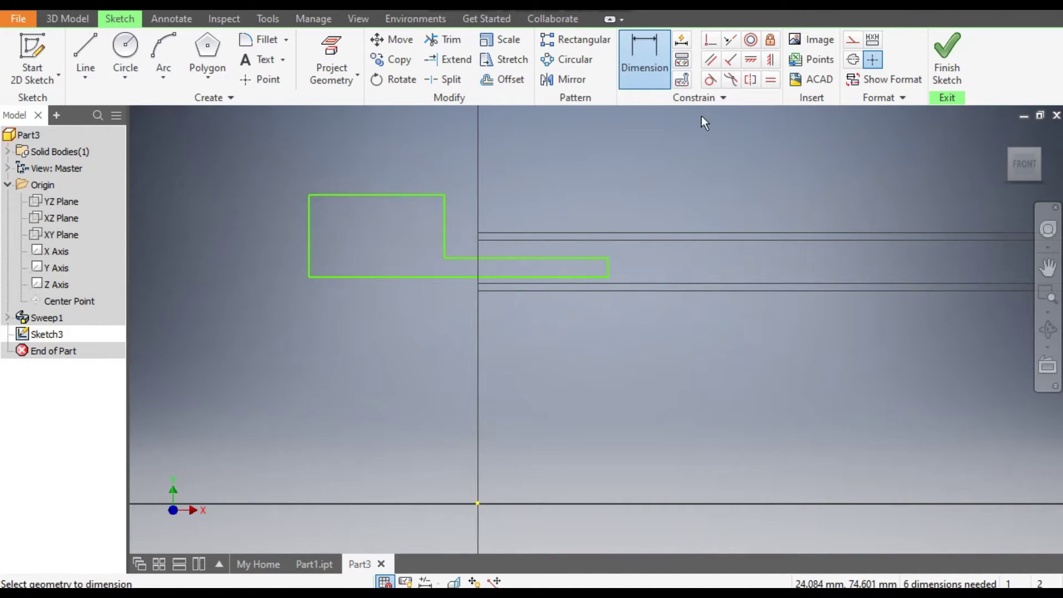
click(754, 61)
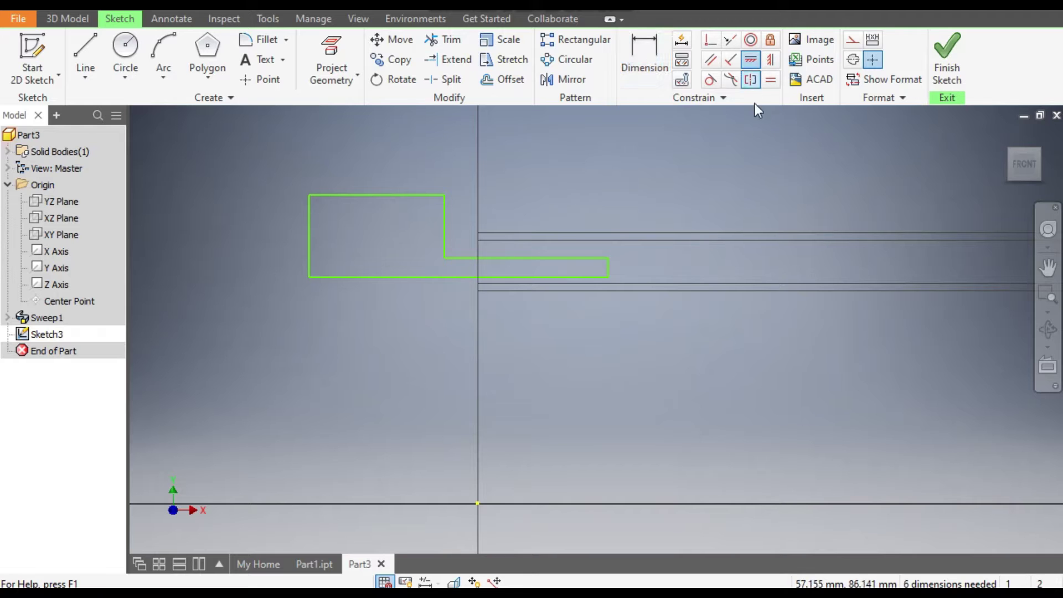
click(444, 195)
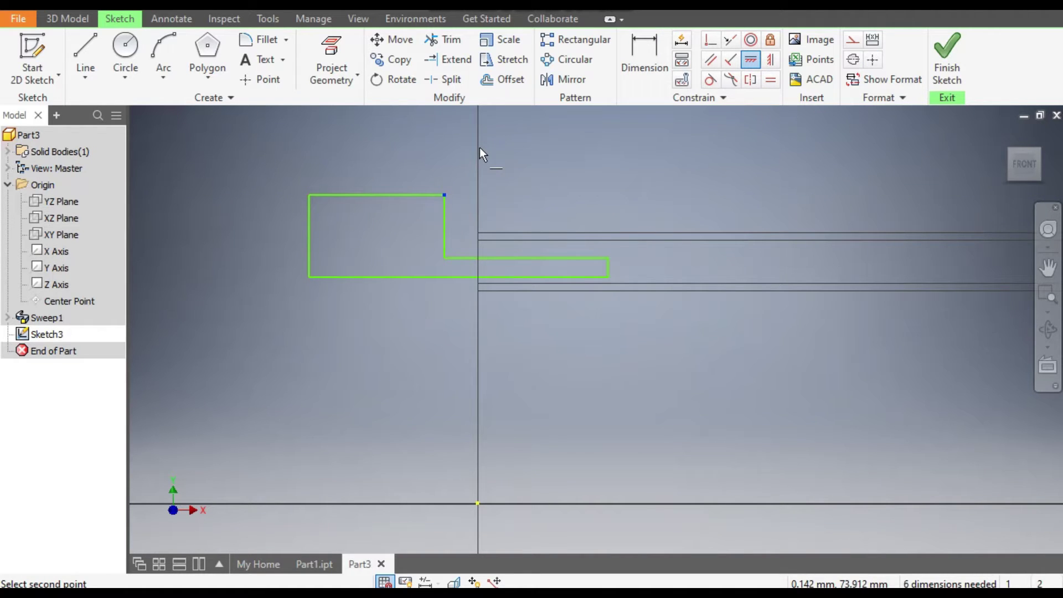
key(Escape)
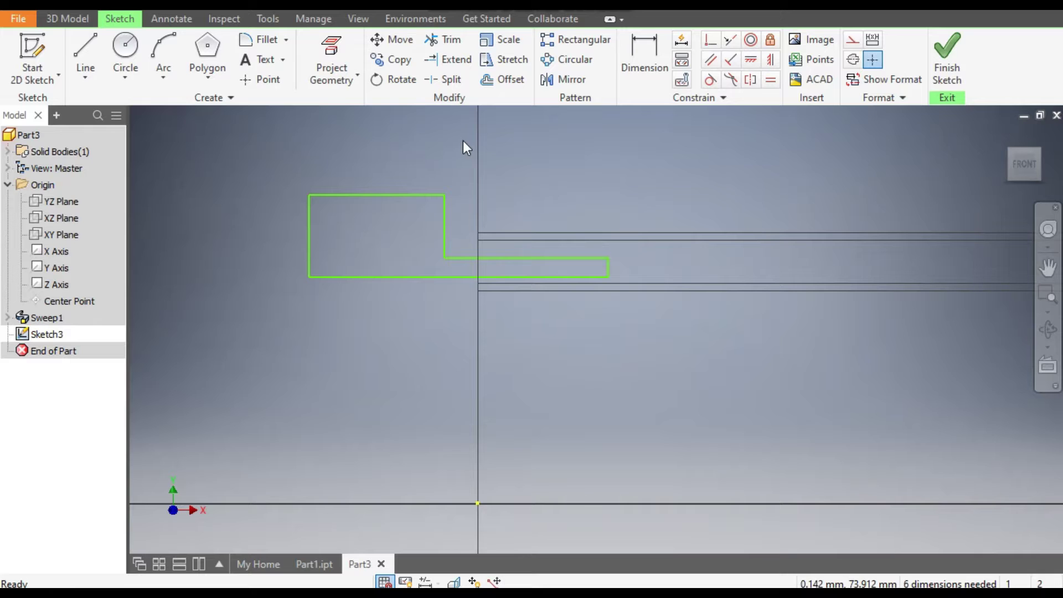
Step: Project the upper tube's top outer edge and the adjacent inner wall edge into the sketch
click(332, 58)
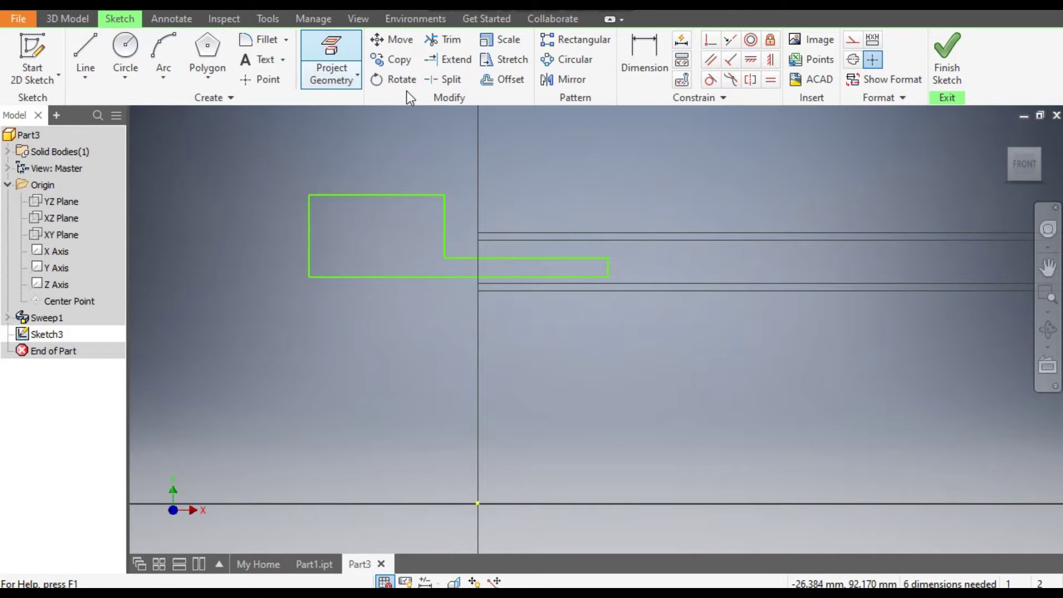
click(553, 232)
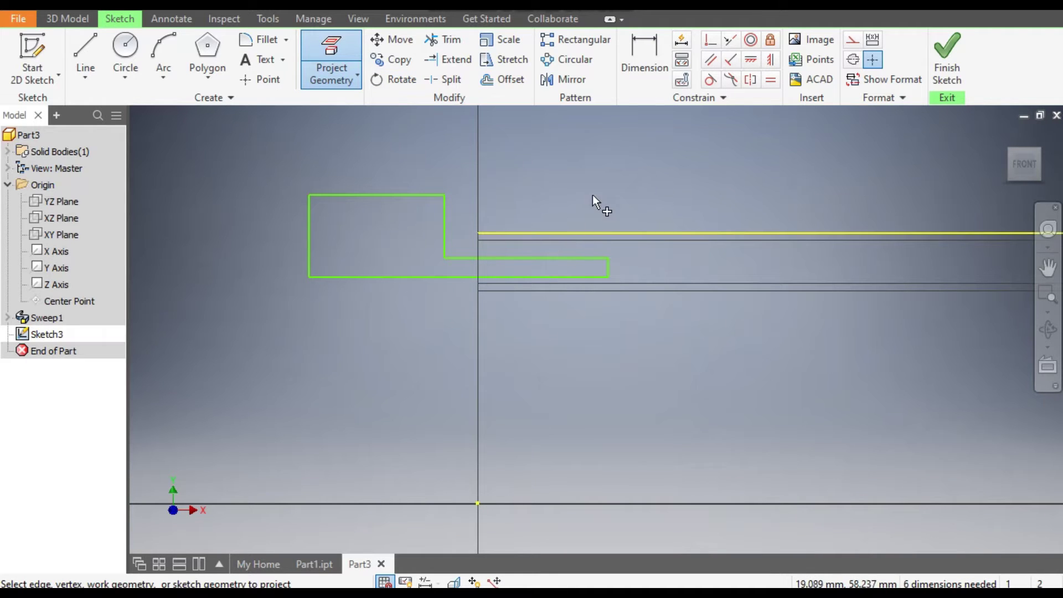
click(584, 241)
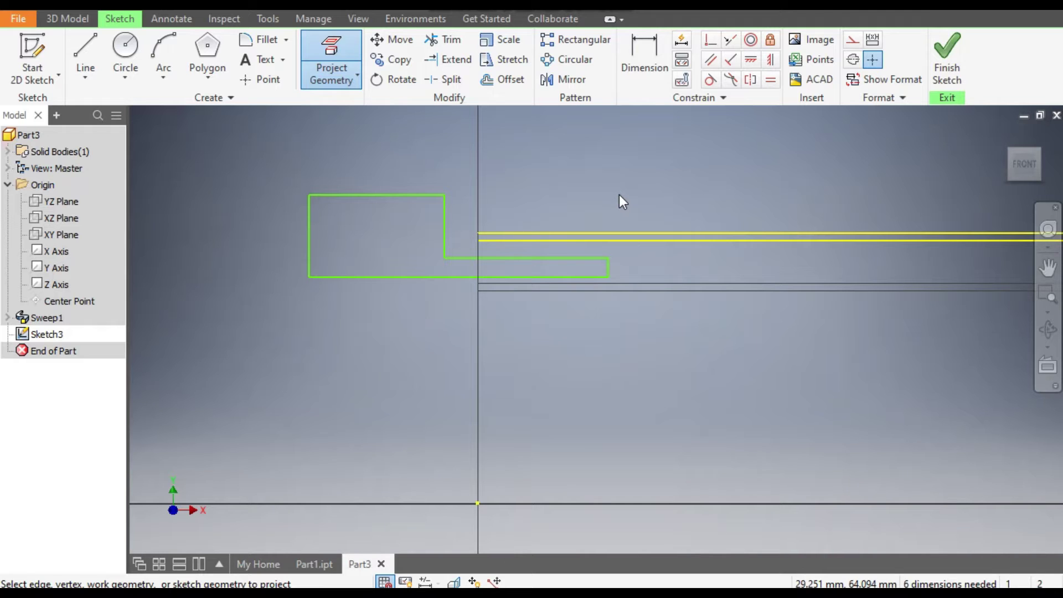
key(Escape)
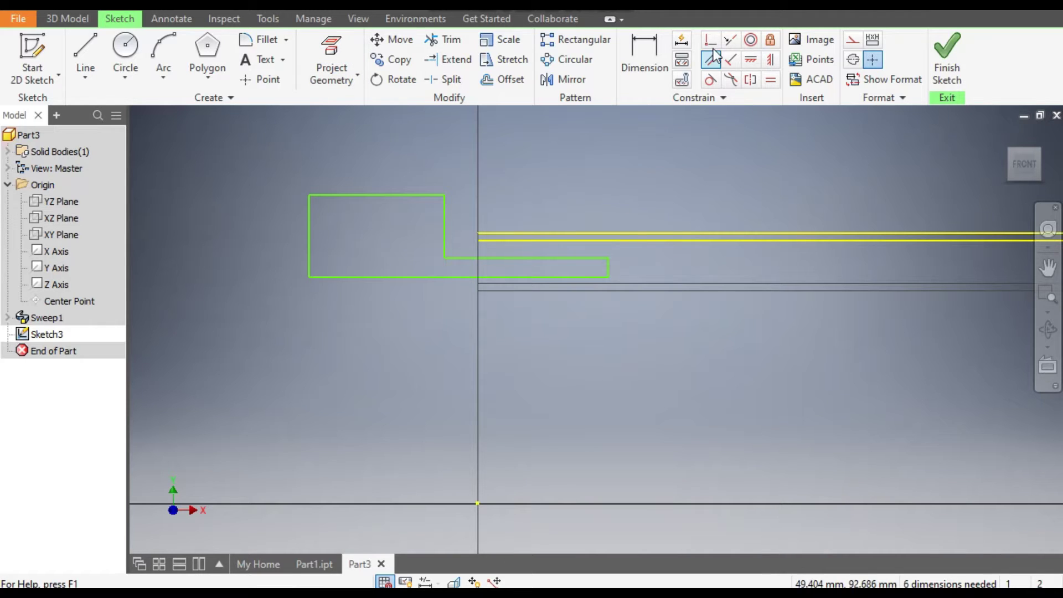
Step: Align the profile's upper inner corner horizontally with the end of the tube's projected outer edge
click(752, 58)
click(414, 195)
click(446, 210)
click(363, 145)
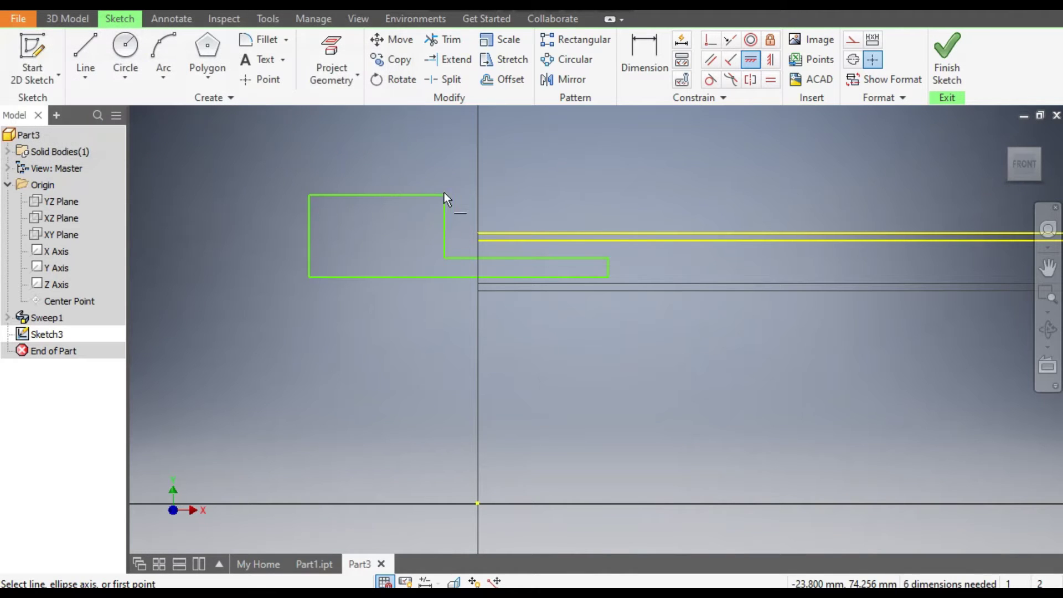
click(444, 195)
click(481, 233)
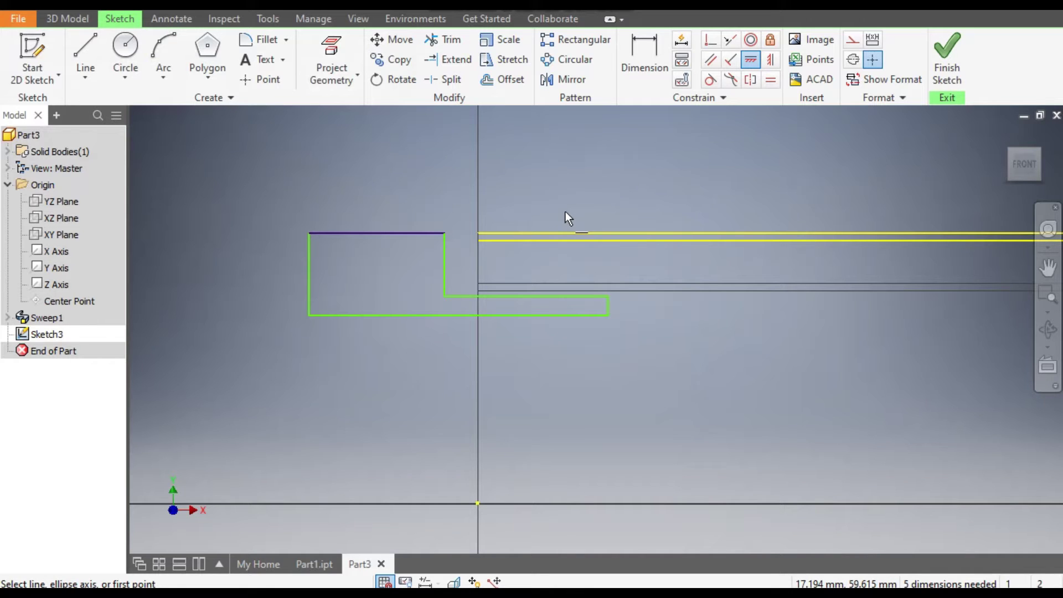
Step: Make the profile's upper inner corner coincident with the end of the tube's projected outer edge
click(710, 40)
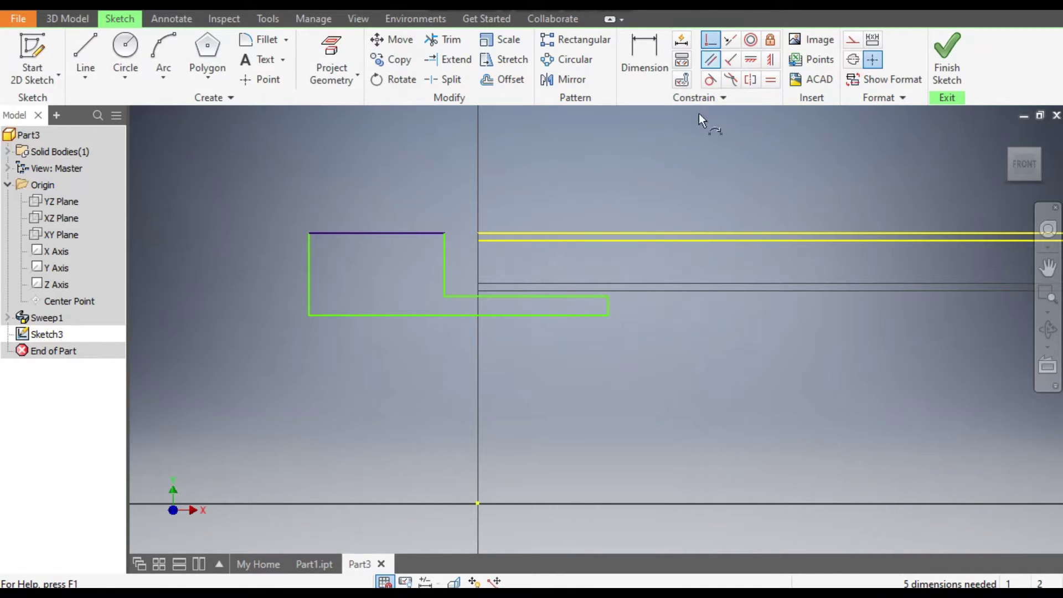
click(444, 233)
click(478, 238)
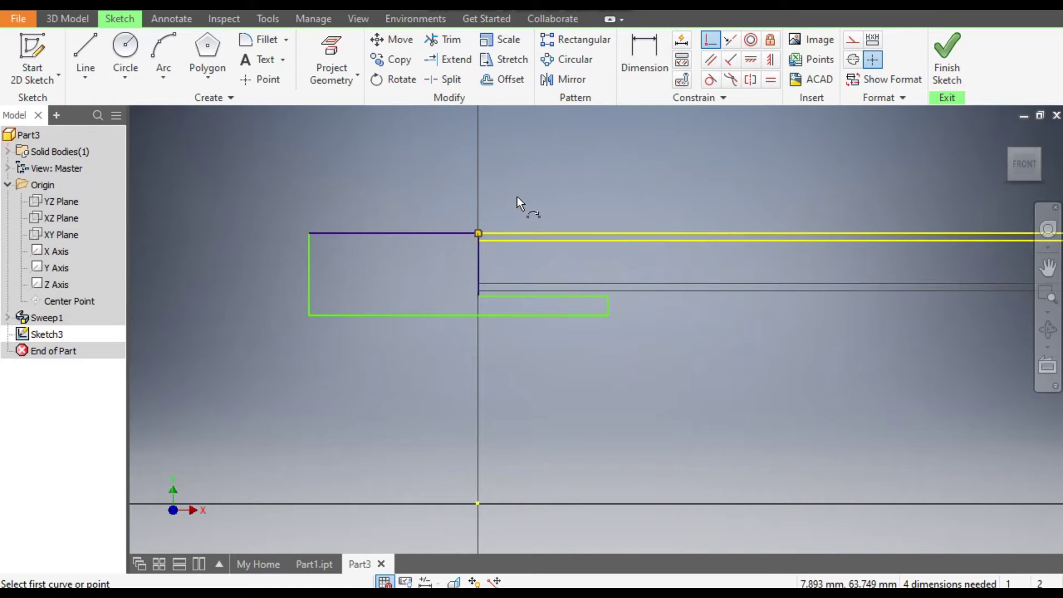
Step: Dimension the length of the profile's long lower edge
click(652, 52)
click(506, 315)
click(507, 346)
Step: Try a 20 mm length for the profile's lower edge, shift the short step edge, and undo the changes
text(20)
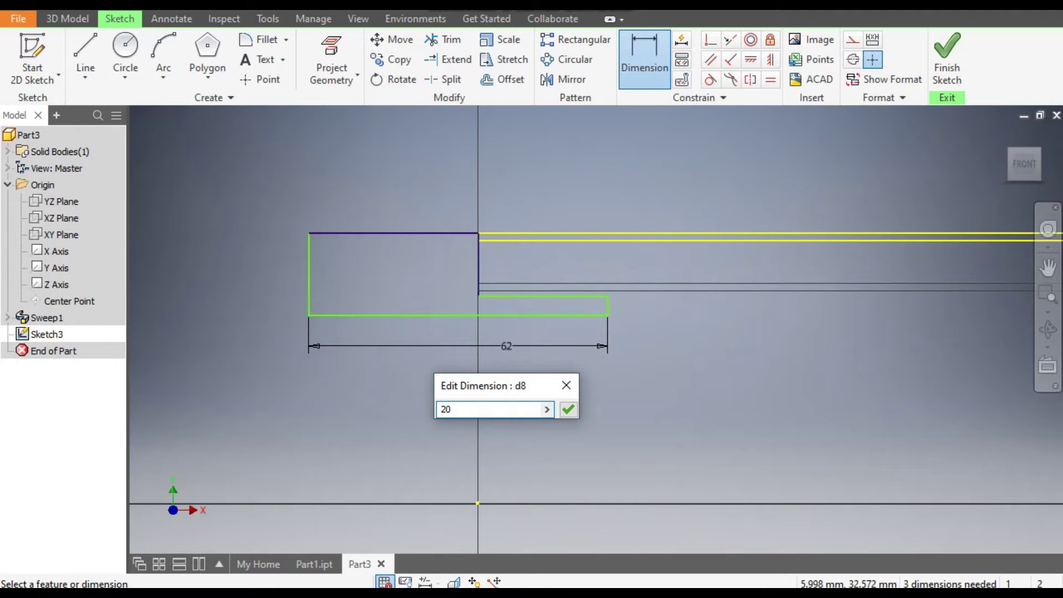
key(Return)
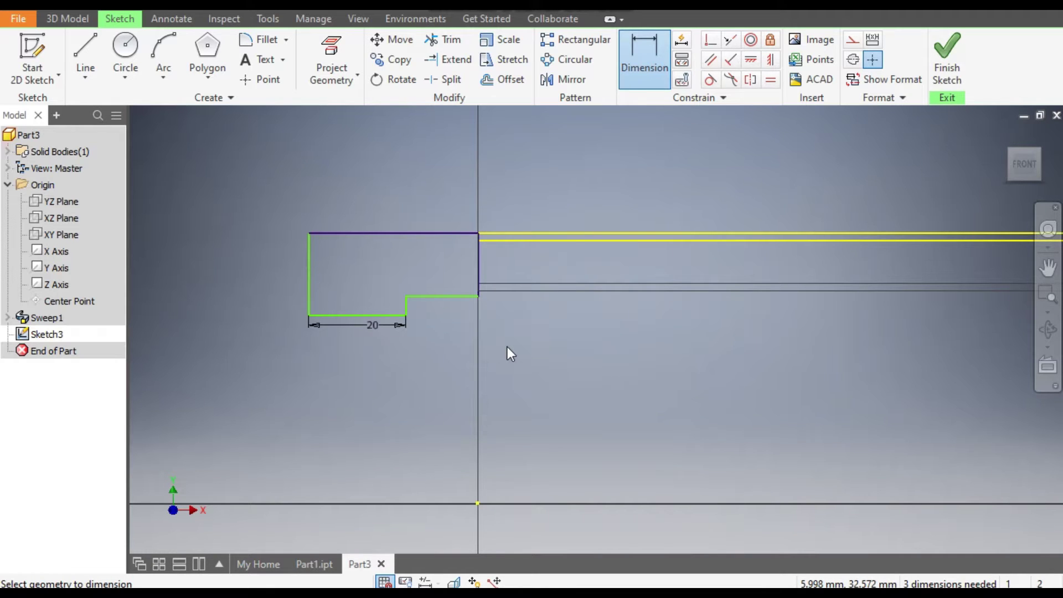
key(Escape)
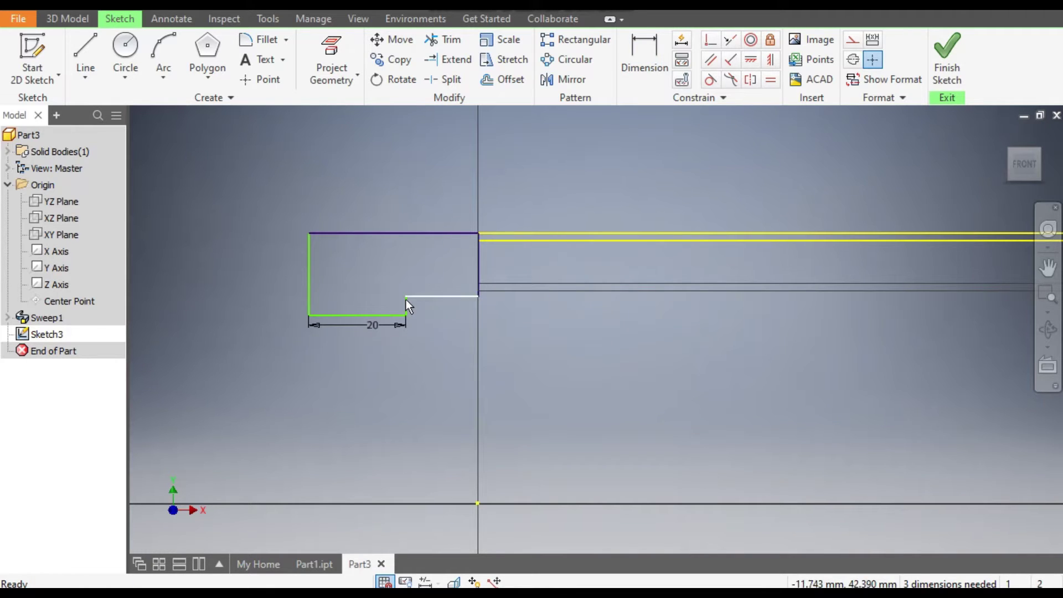
mouse_move(408, 308)
mouse_down()
mouse_move(542, 302)
mouse_move(415, 310)
mouse_move(426, 304)
mouse_up()
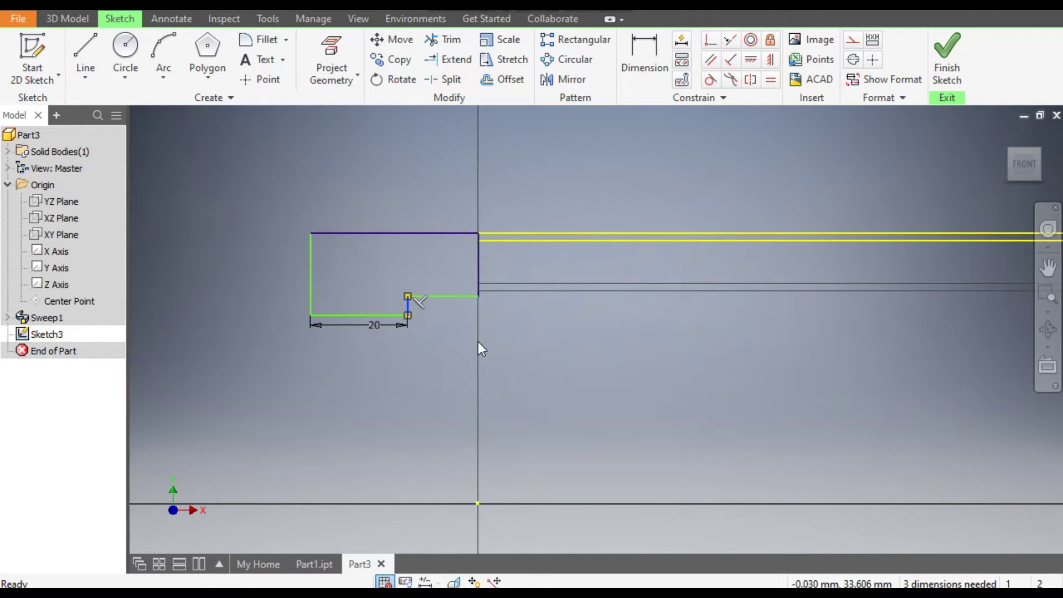
key(Escape)
key(ctrl+z)
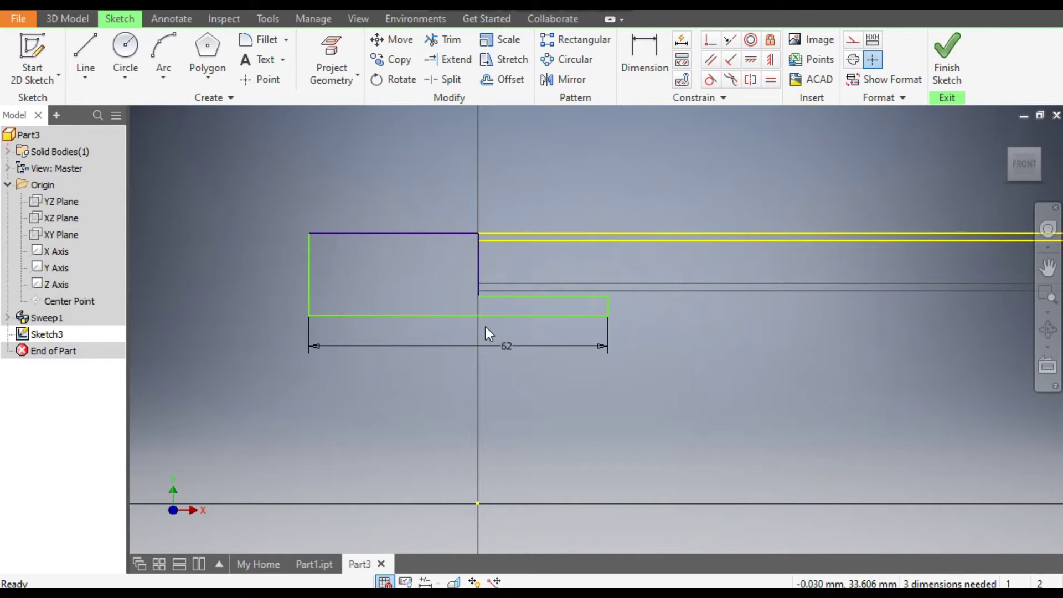
Step: Dimension the profile's top edge outside the tube and set its length to 10 mm
scroll(556, 271, down, 3)
scroll(557, 273, up, 3)
middle_drag(627, 300, 679, 322)
click(642, 65)
click(499, 239)
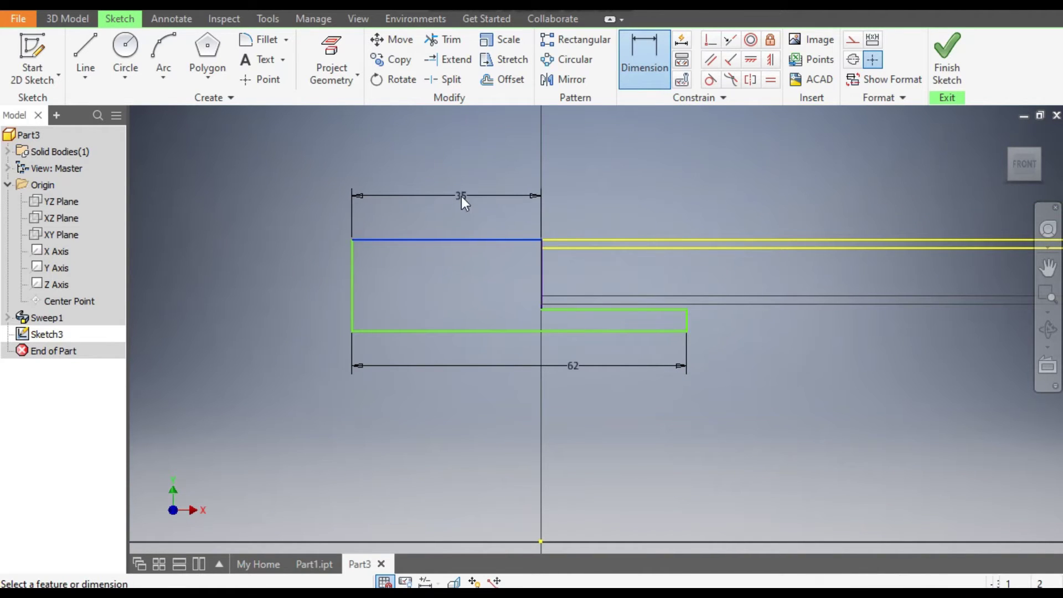
click(461, 196)
text(10)
key(Return)
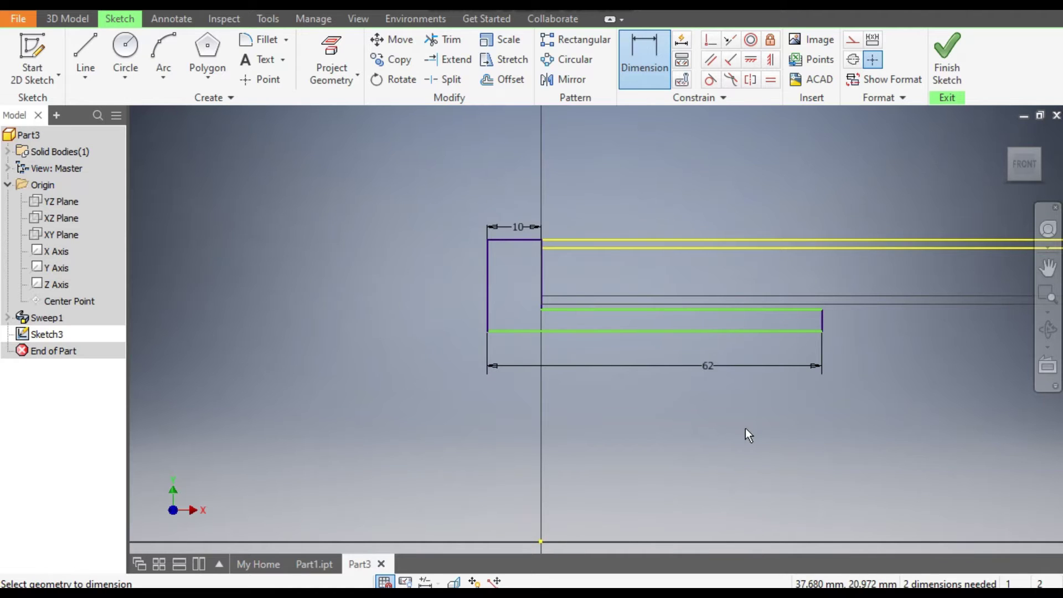
Step: Set the profile's long lower edge to 20 mm and move both lower horizontal edges up into the upper half of the tube
click(713, 371)
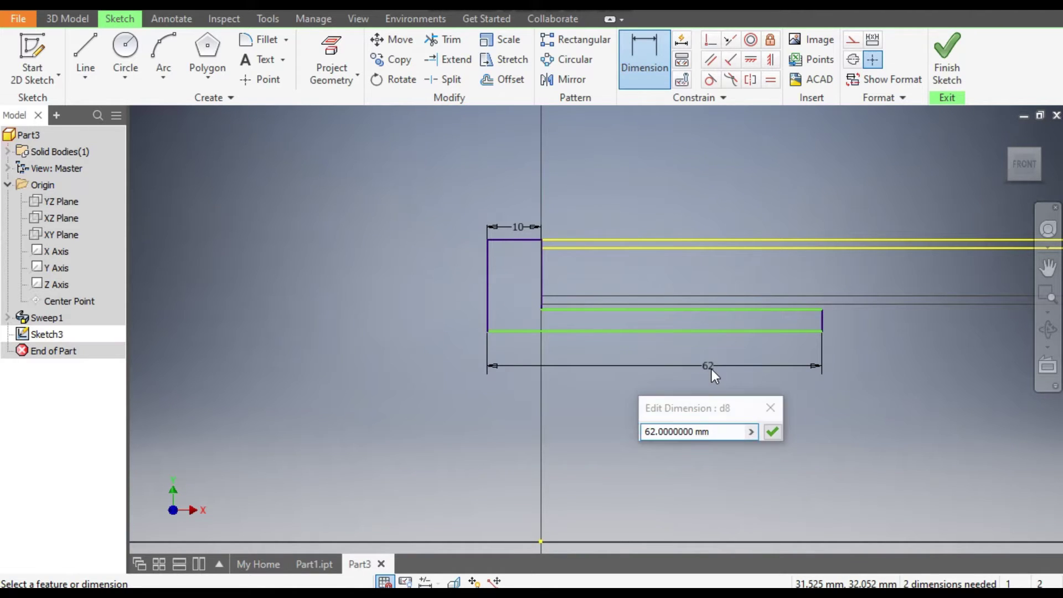
text(20)
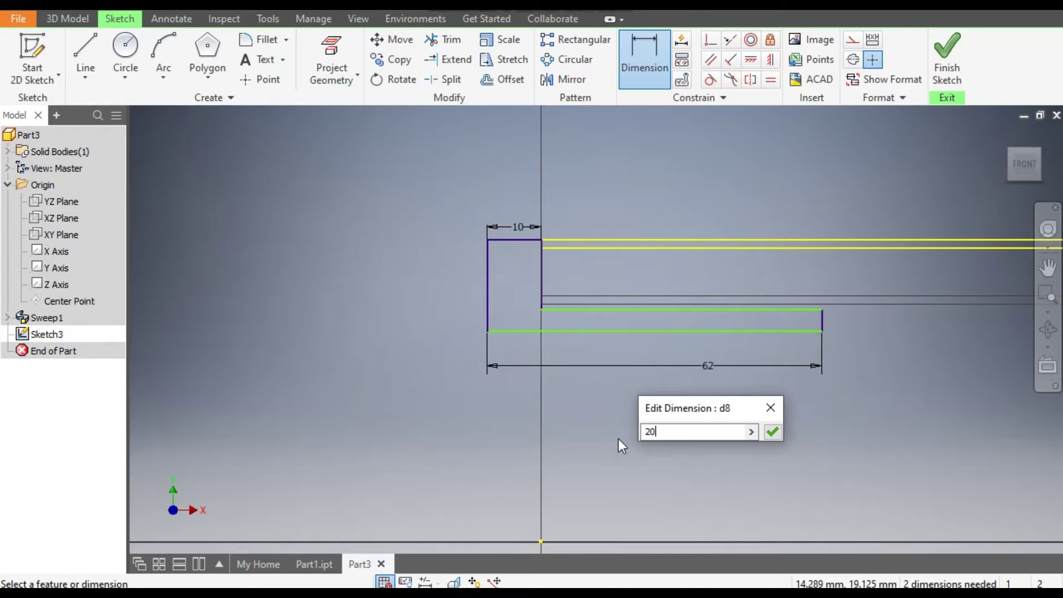
key(Return)
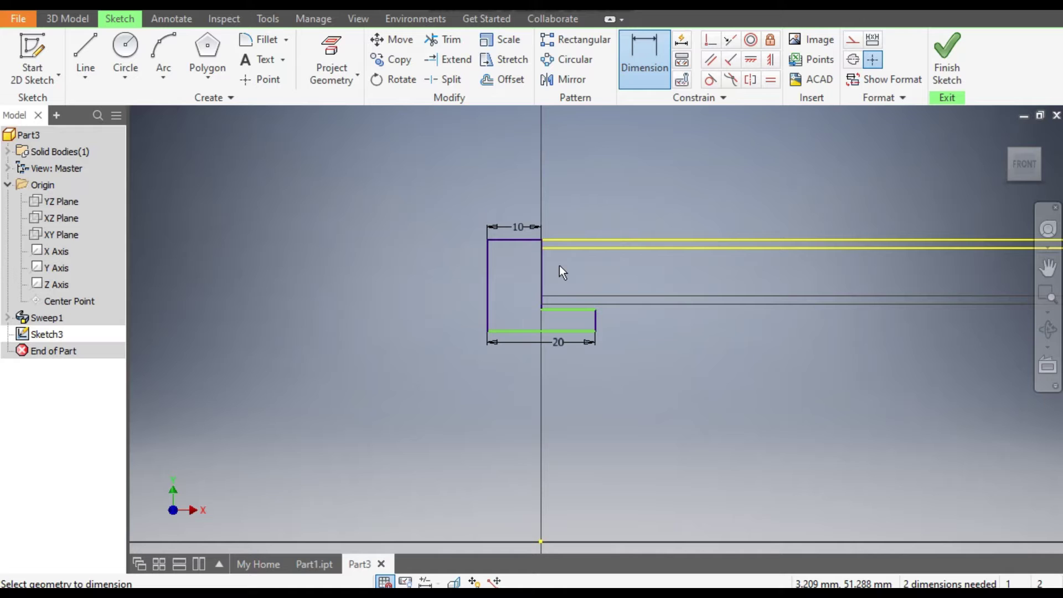
key(Escape)
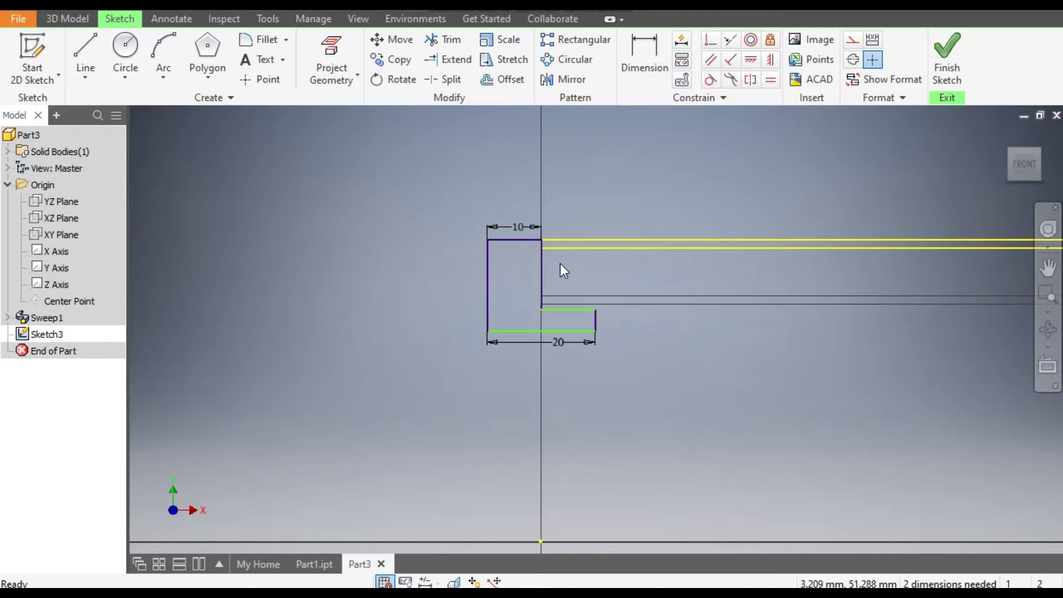
mouse_move(563, 308)
mouse_down()
mouse_move(579, 252)
mouse_move(562, 337)
mouse_move(564, 267)
mouse_up()
click(554, 331)
Step: Draw a line about 18 mm long along the tube's axis from the midpoint of its end edge, and tilt its free end downward
click(86, 55)
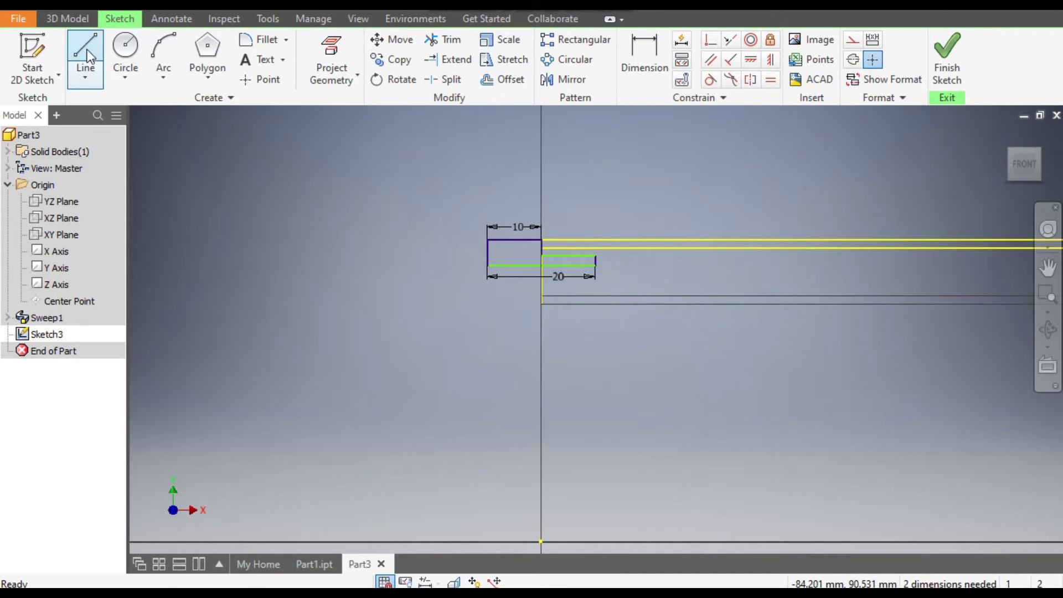
scroll(542, 276, down, 2)
scroll(541, 276, down, 3)
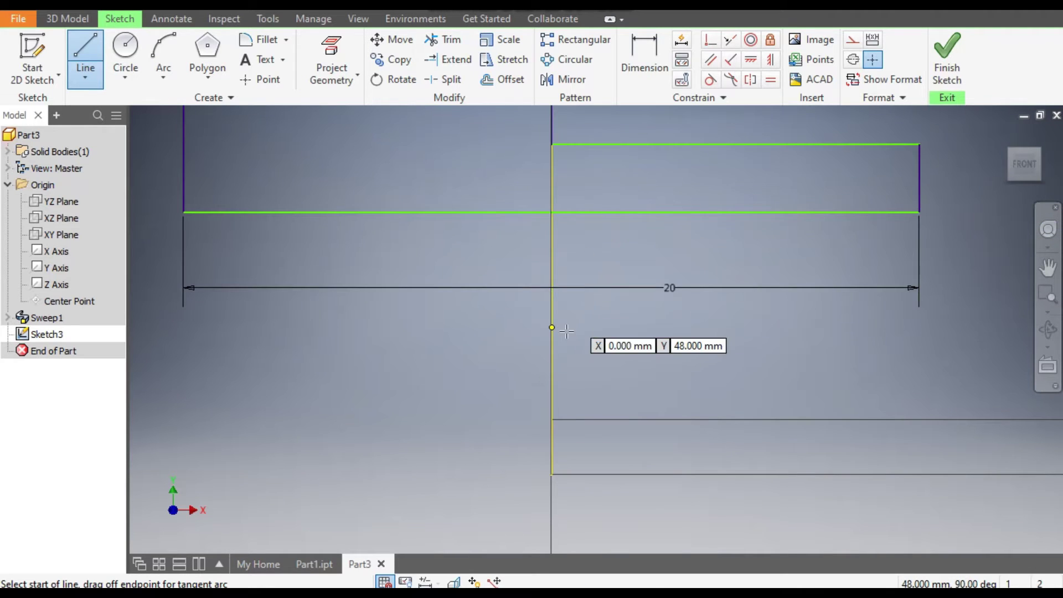
scroll(556, 290, up, 2)
click(554, 269)
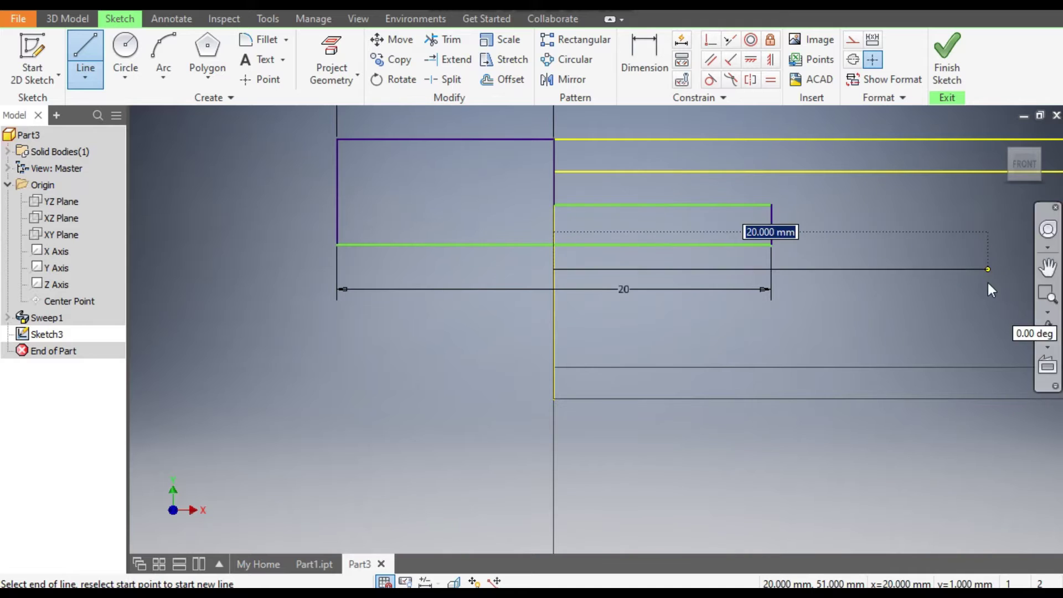
click(945, 270)
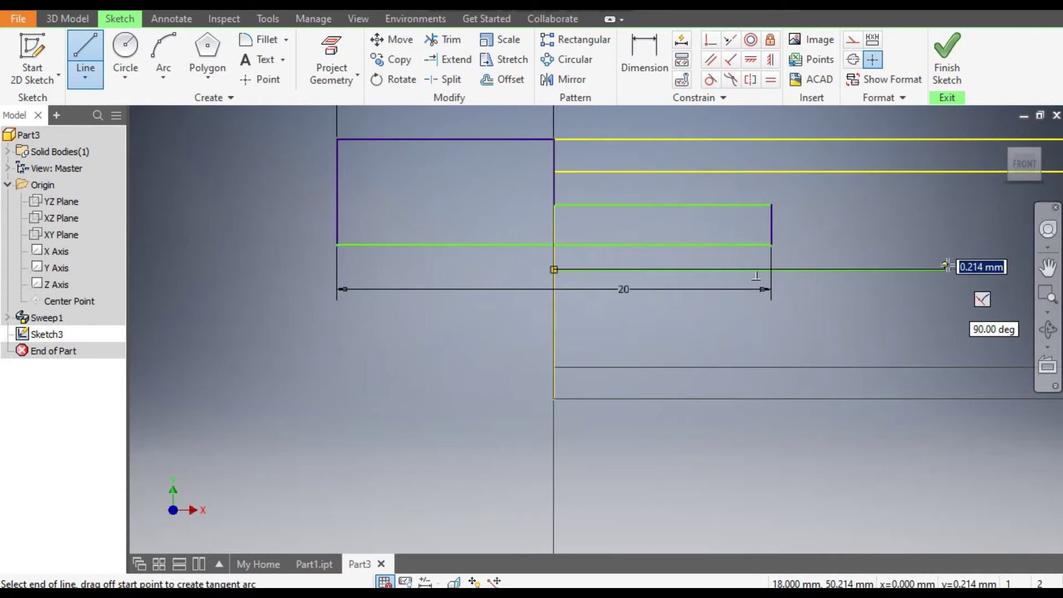
key(Escape)
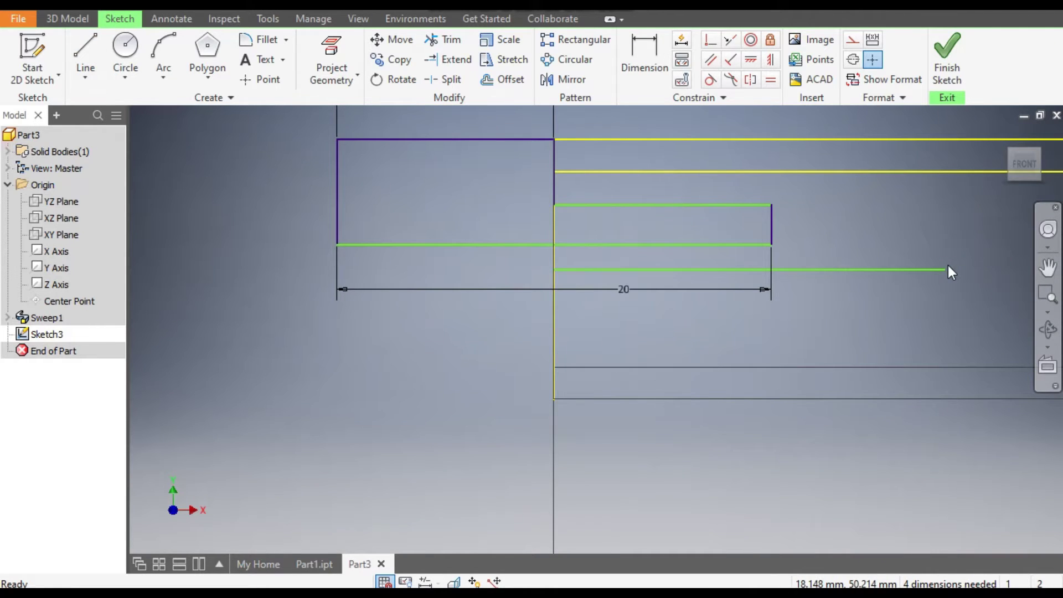
mouse_move(896, 272)
mouse_down()
mouse_move(897, 326)
mouse_move(907, 309)
mouse_up()
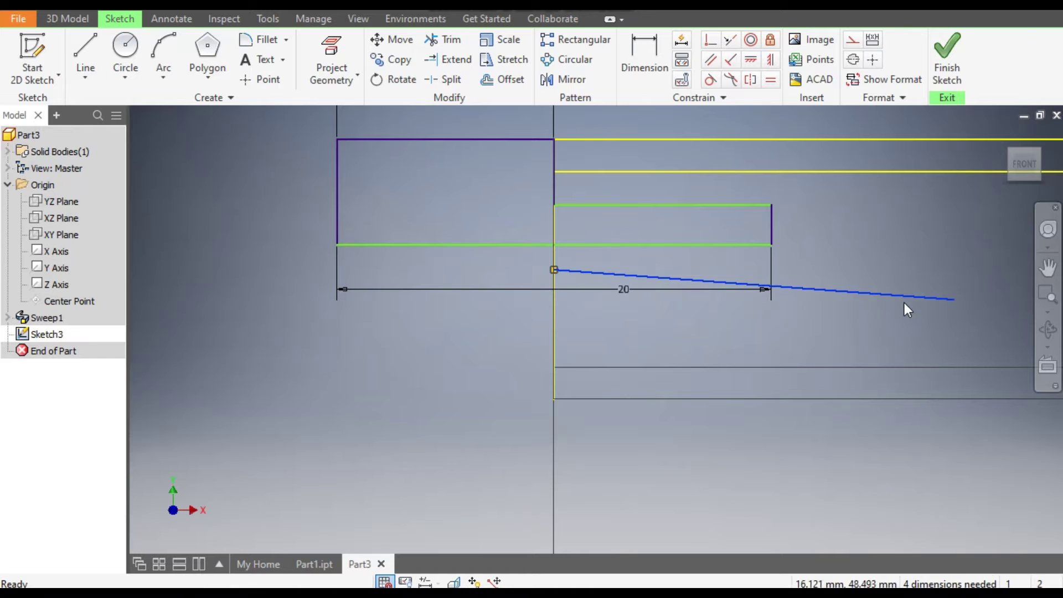
Step: Constrain the tilted axis line to horizontal and convert it to a centerline
click(862, 314)
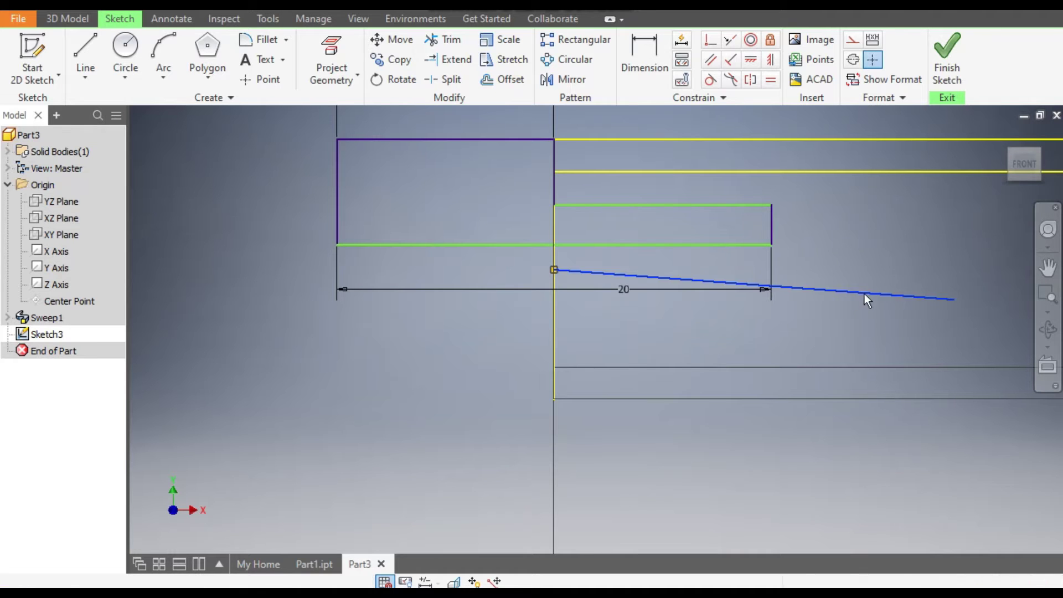
click(752, 64)
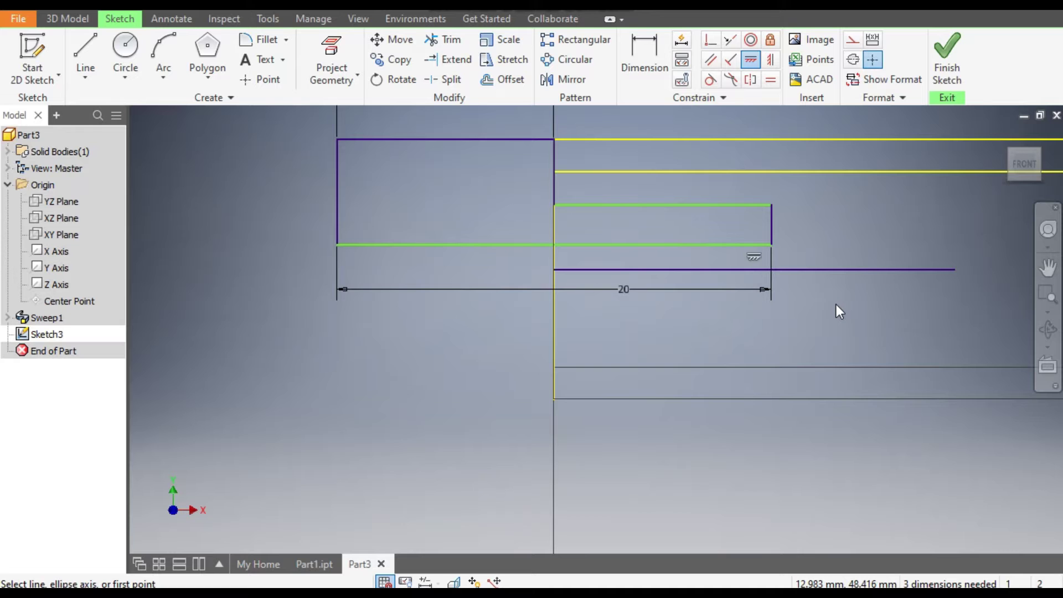
key(Escape)
click(847, 271)
click(853, 59)
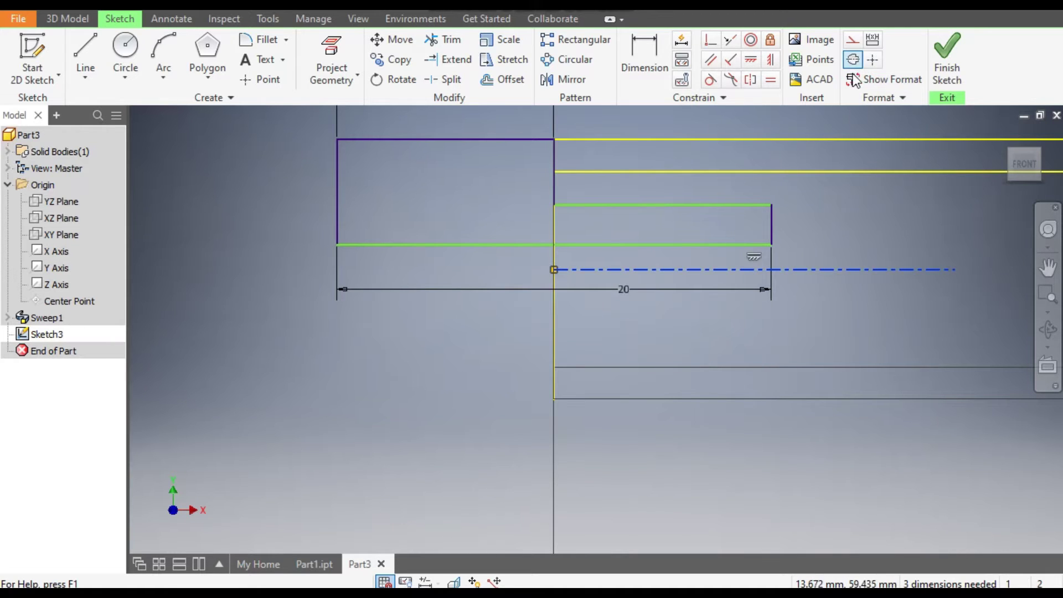
Step: Dimension the profile's long lower edge about the centerline as a 4 mm diameter
scroll(858, 235, down, 2)
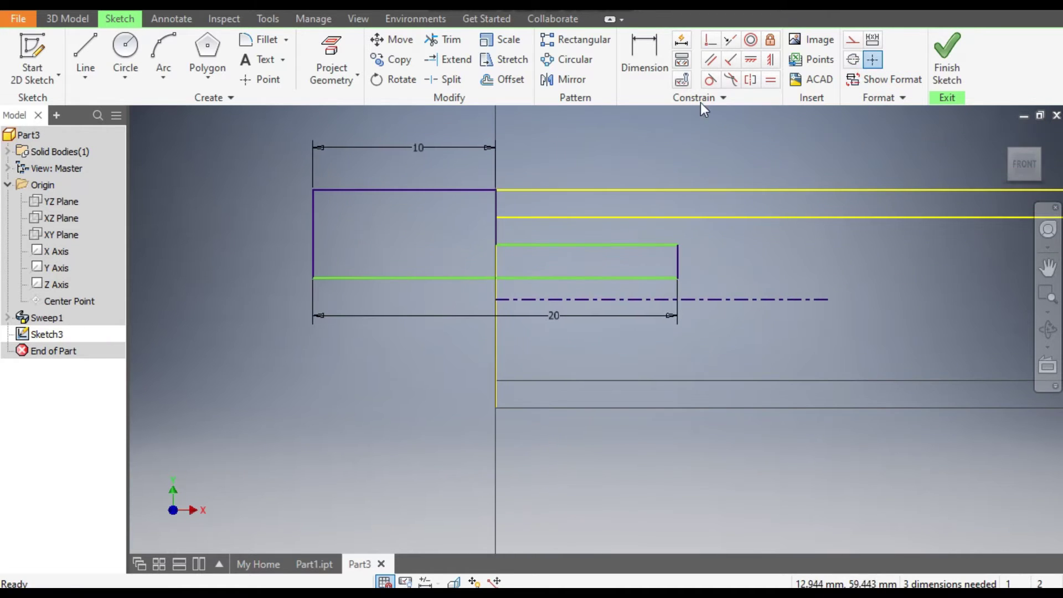
click(644, 62)
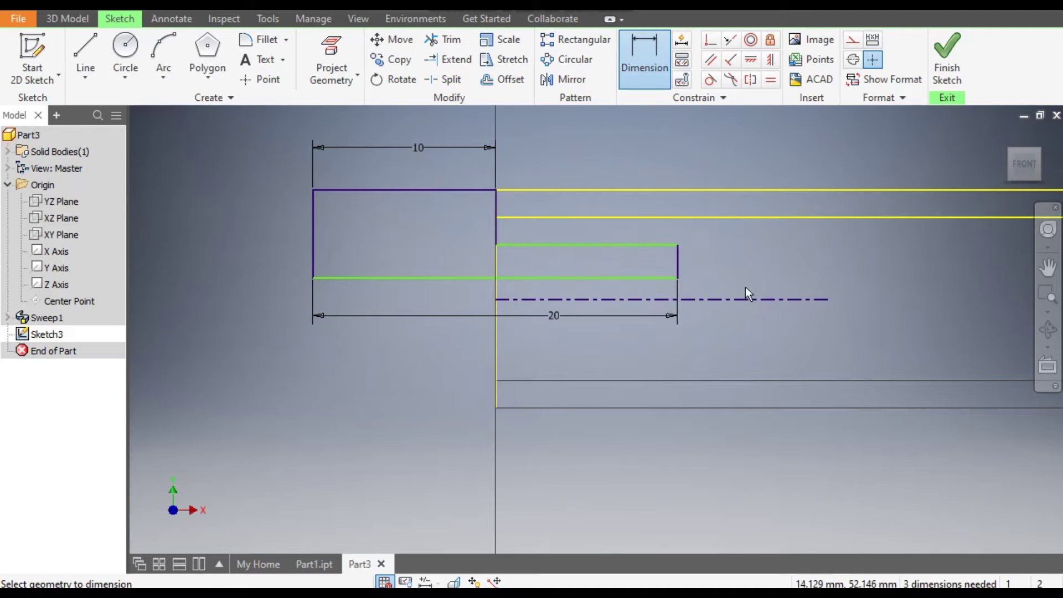
click(592, 277)
click(601, 300)
click(634, 345)
text(4)
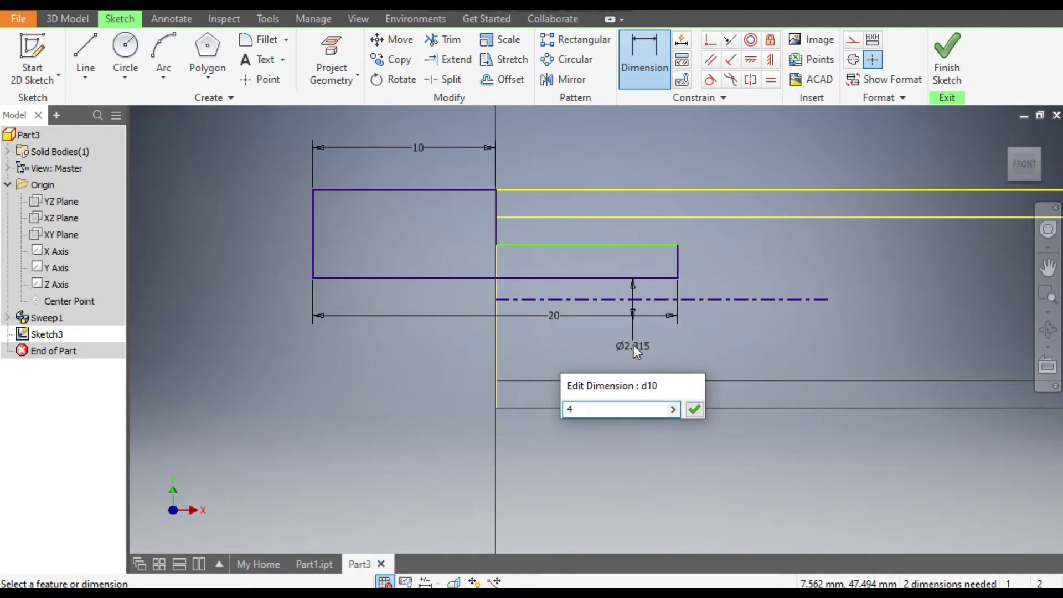
key(Return)
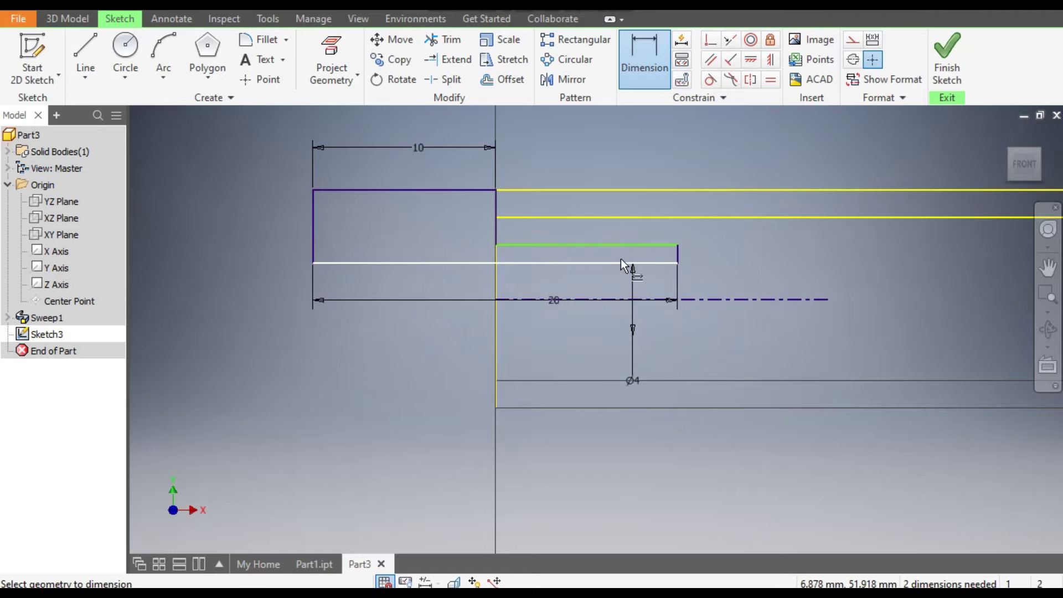
Step: Dimension the upper edge of the step inside the tube about the centerline as a 9 mm diameter and finish the sketch
click(606, 245)
click(607, 300)
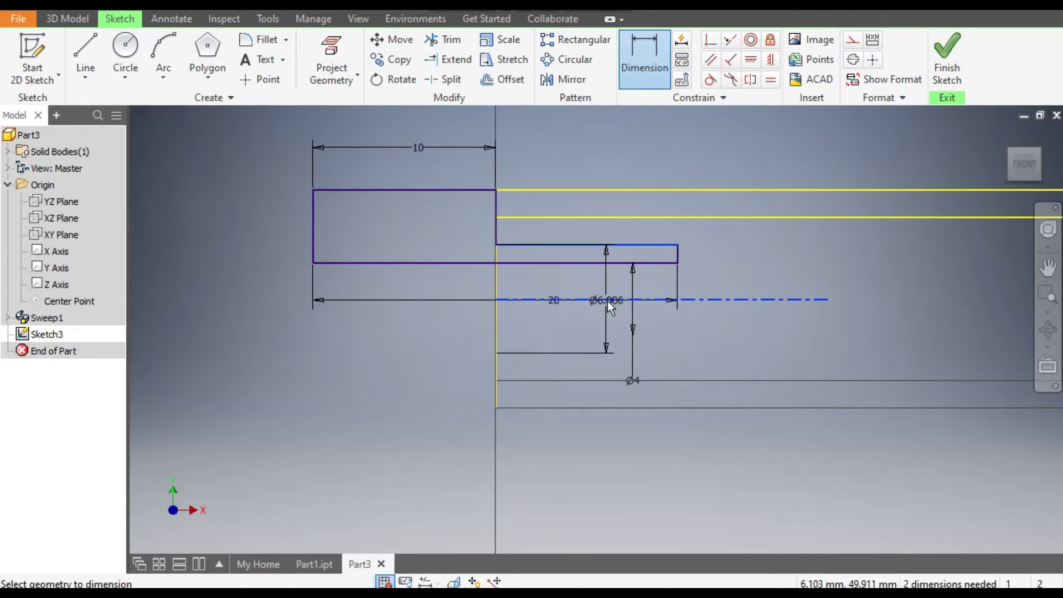
click(604, 326)
text(9)
key(Return)
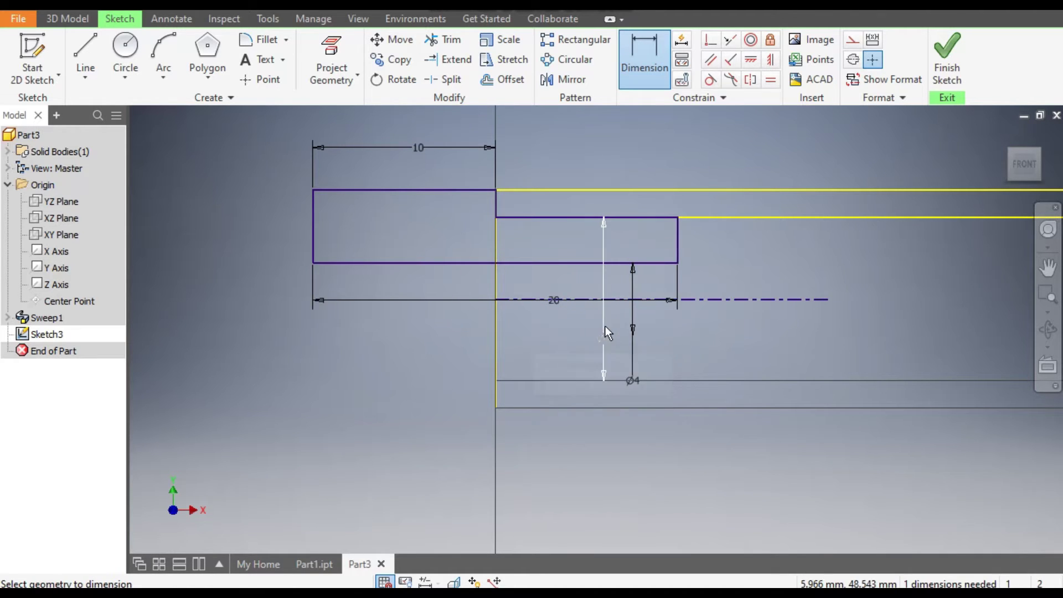
middle_drag(684, 238, 755, 289)
scroll(742, 297, down, 3)
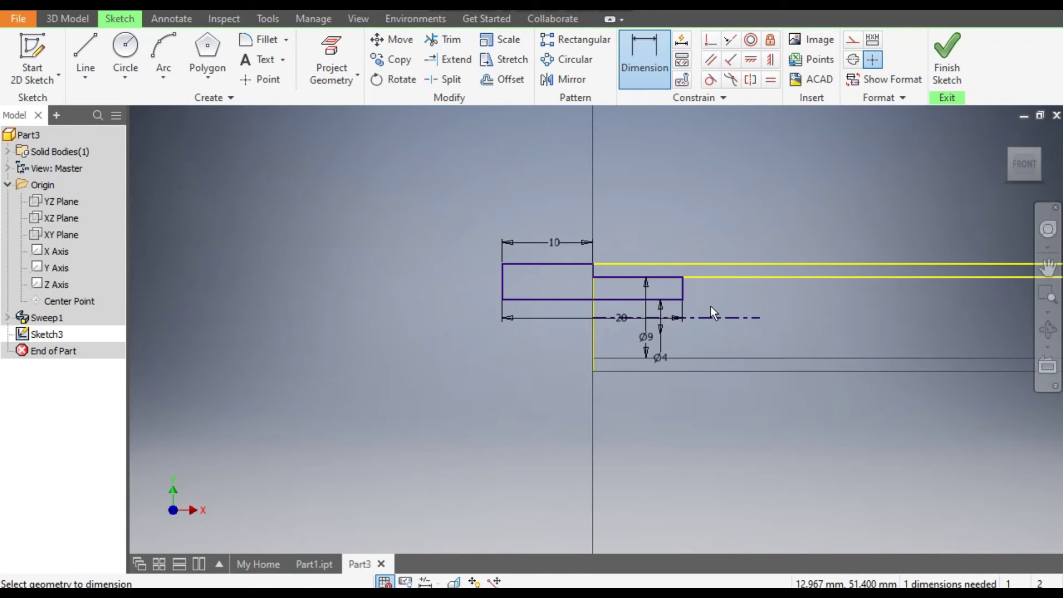
scroll(713, 312, up, 3)
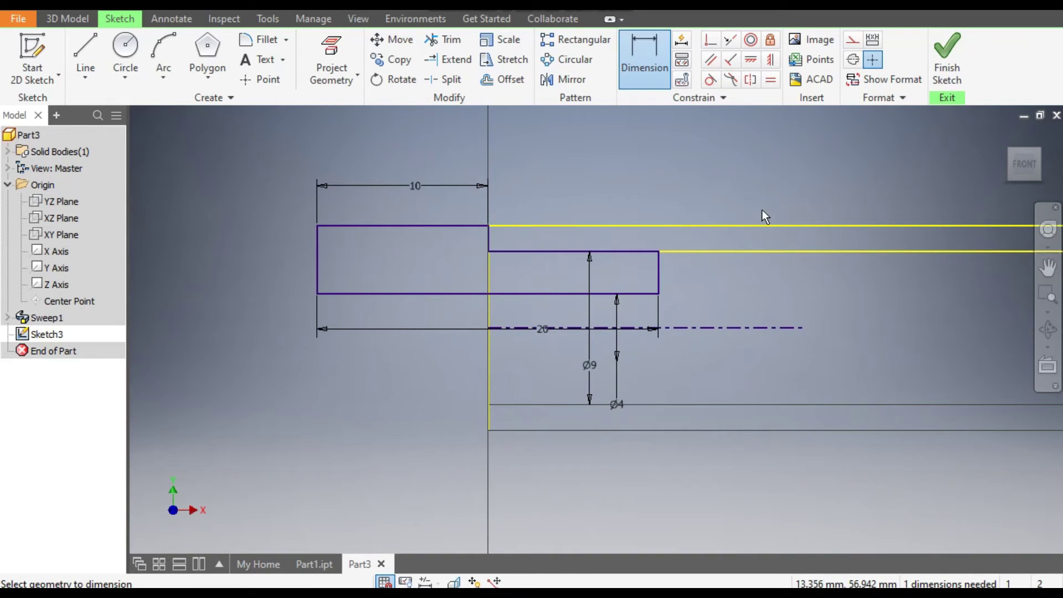
click(947, 62)
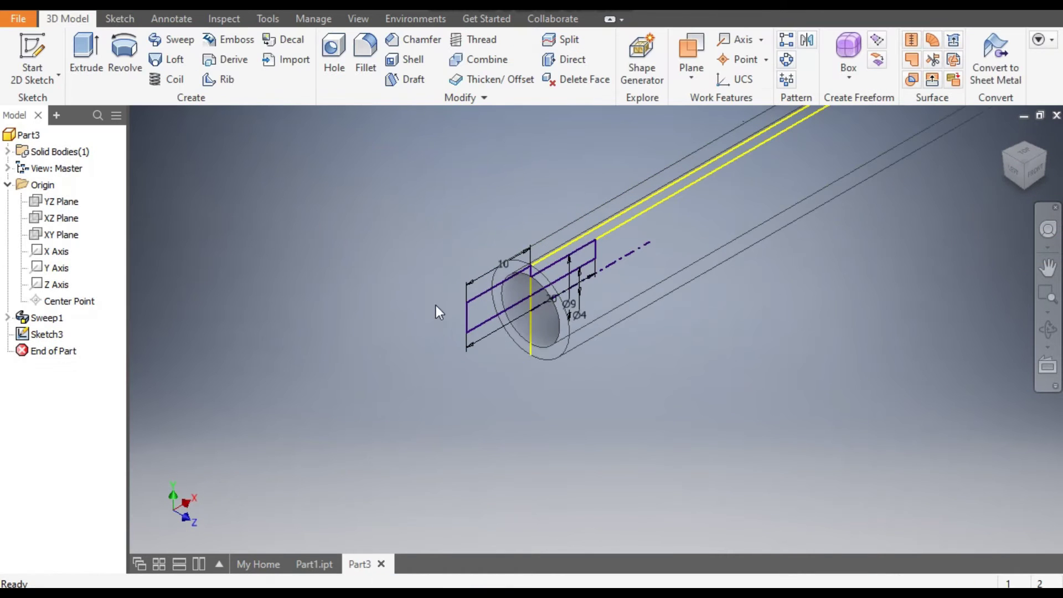
Step: Set up a full revolve of the stepped profile around the centerline as a new solid
click(121, 49)
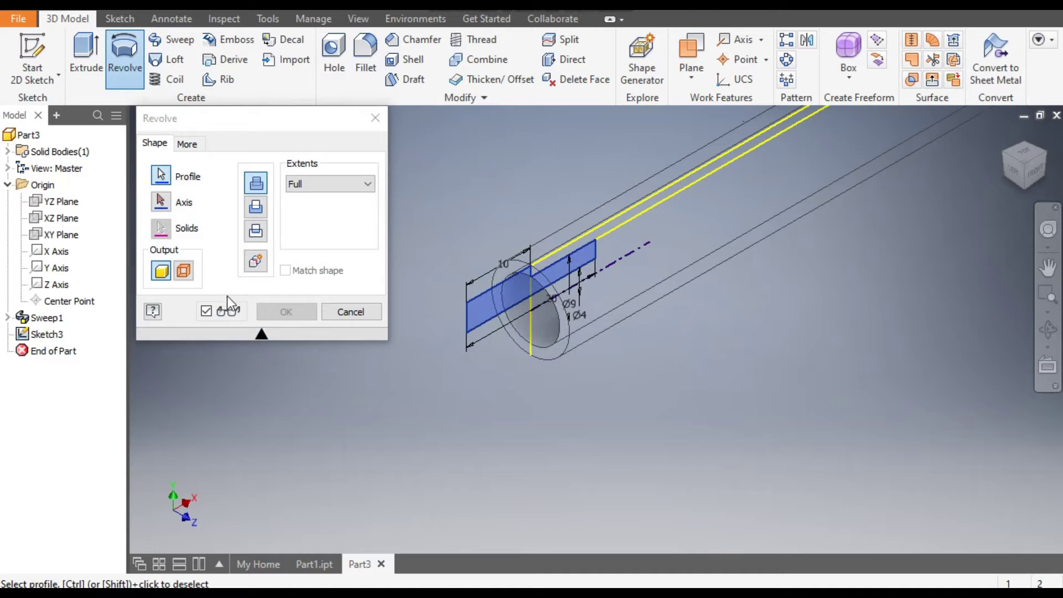
click(163, 205)
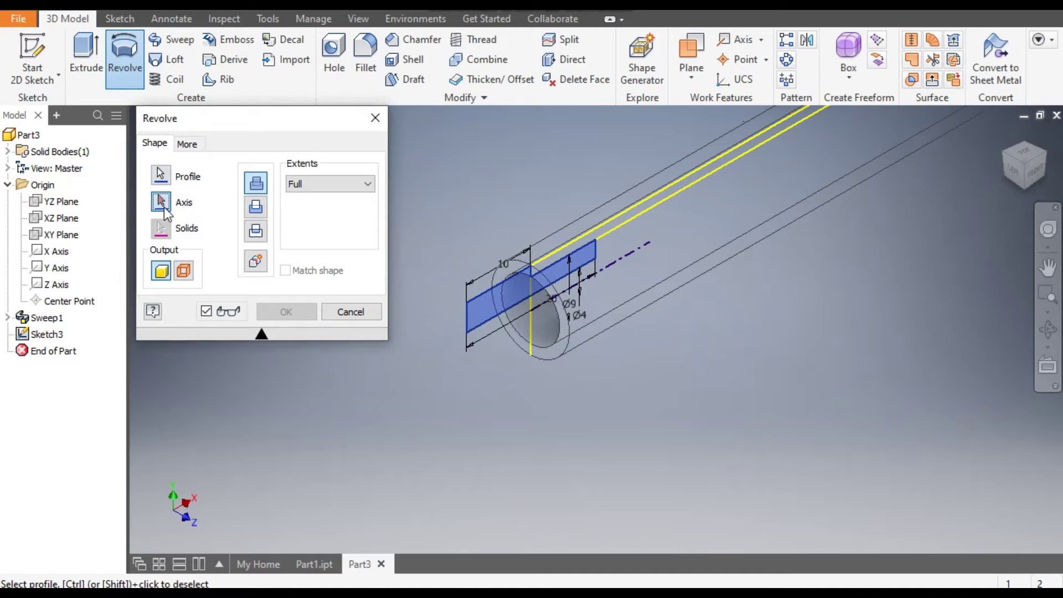
click(599, 274)
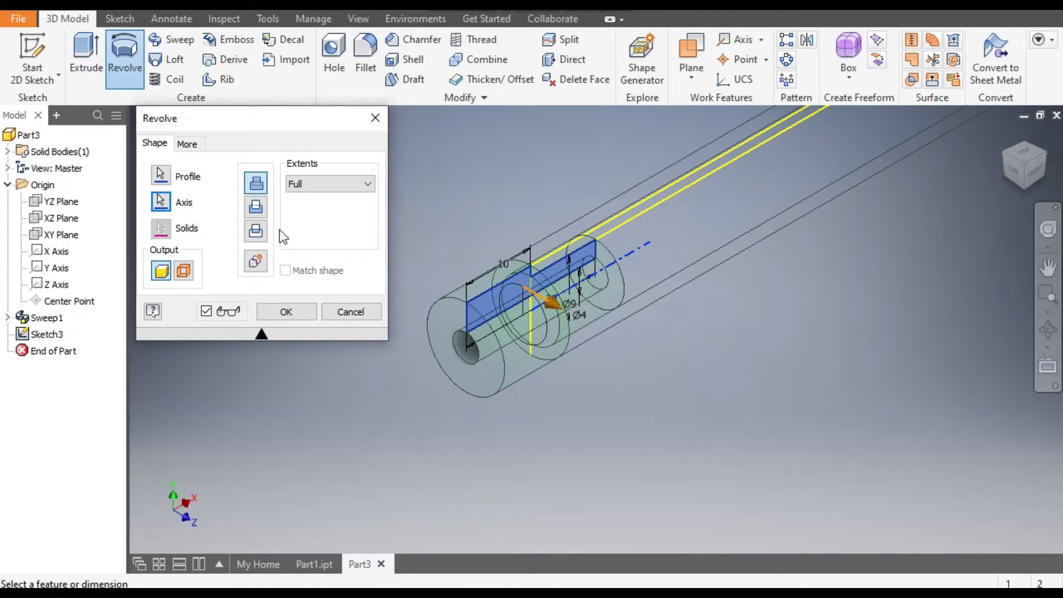
click(257, 263)
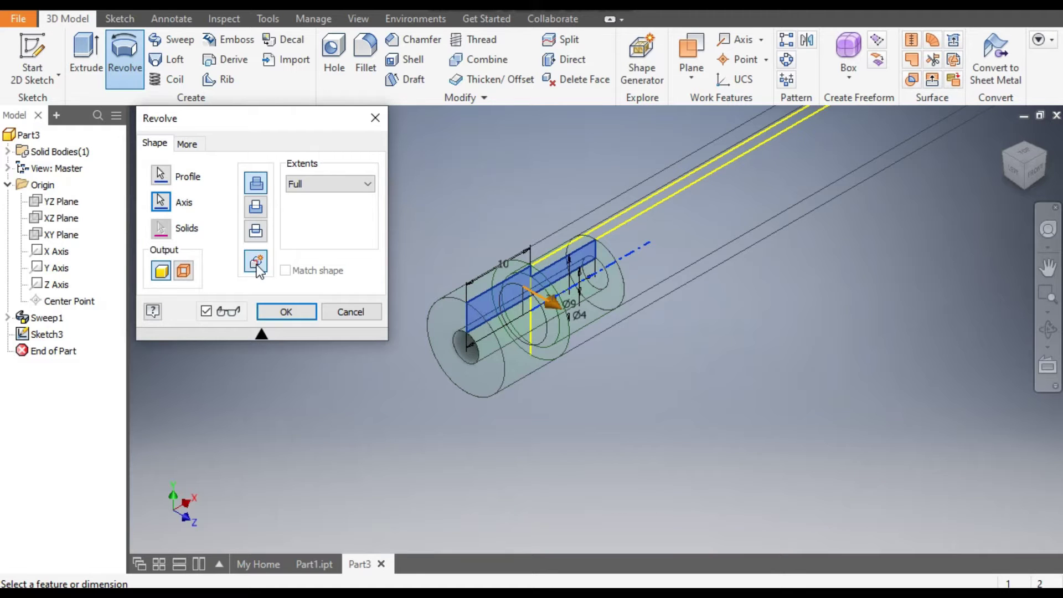
Step: Set the visual style to Shaded with Edges and complete the revolve
click(360, 21)
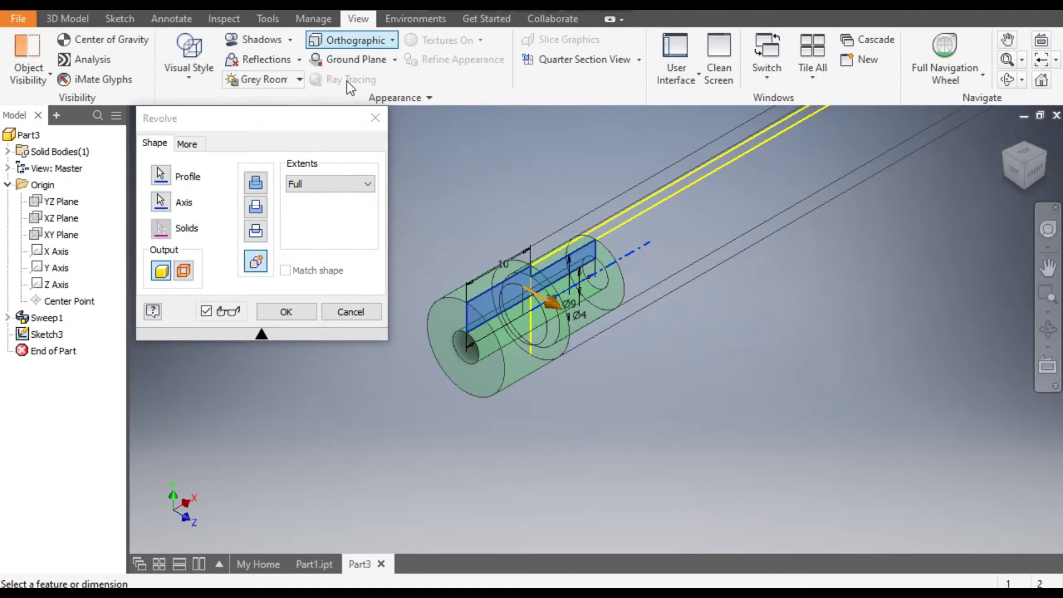
click(189, 69)
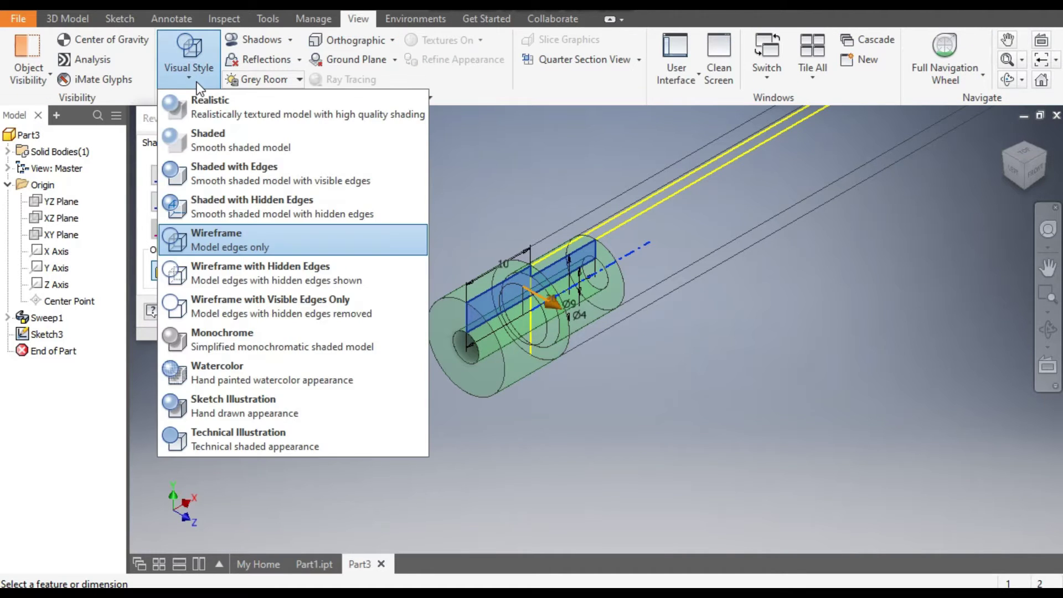
click(243, 169)
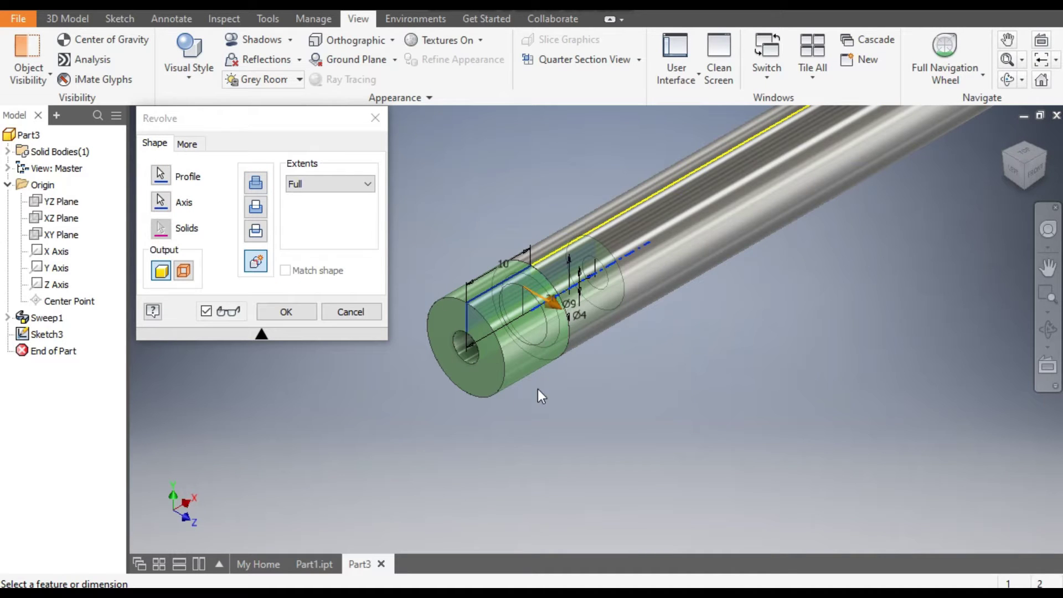
click(286, 313)
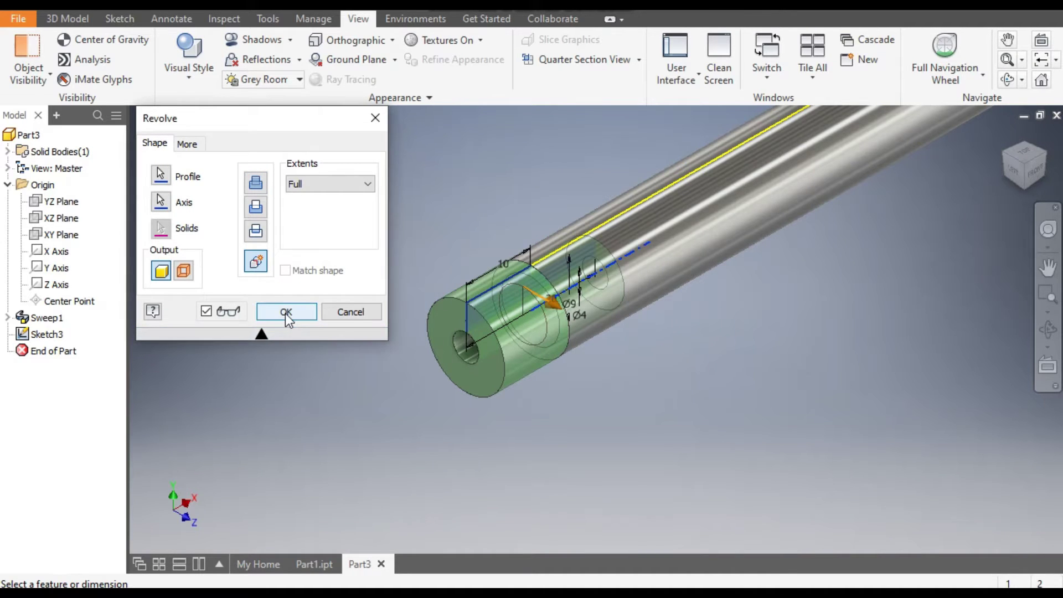
Step: Start a new sketch on the outer end face of the revolved terminal
scroll(500, 261, down, 1)
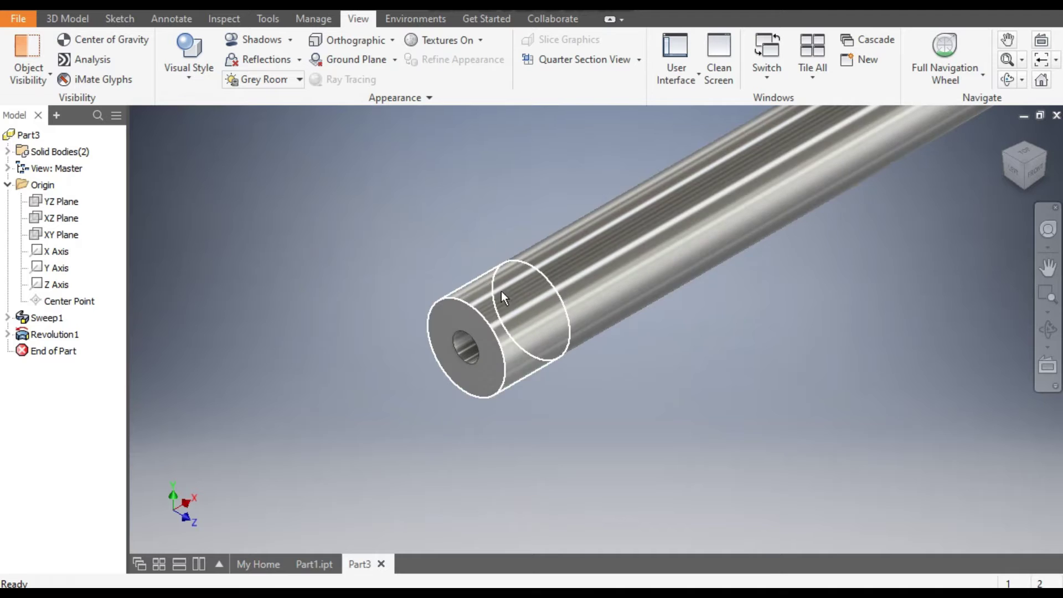
scroll(450, 263, down, 3)
middle_drag(450, 263, 433, 308)
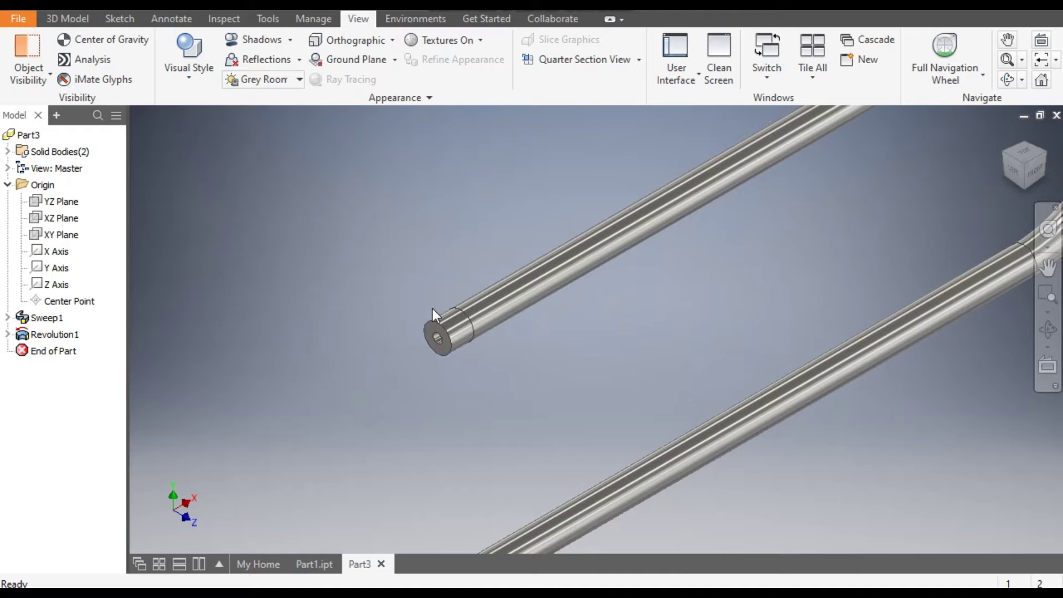
scroll(429, 388, up, 5)
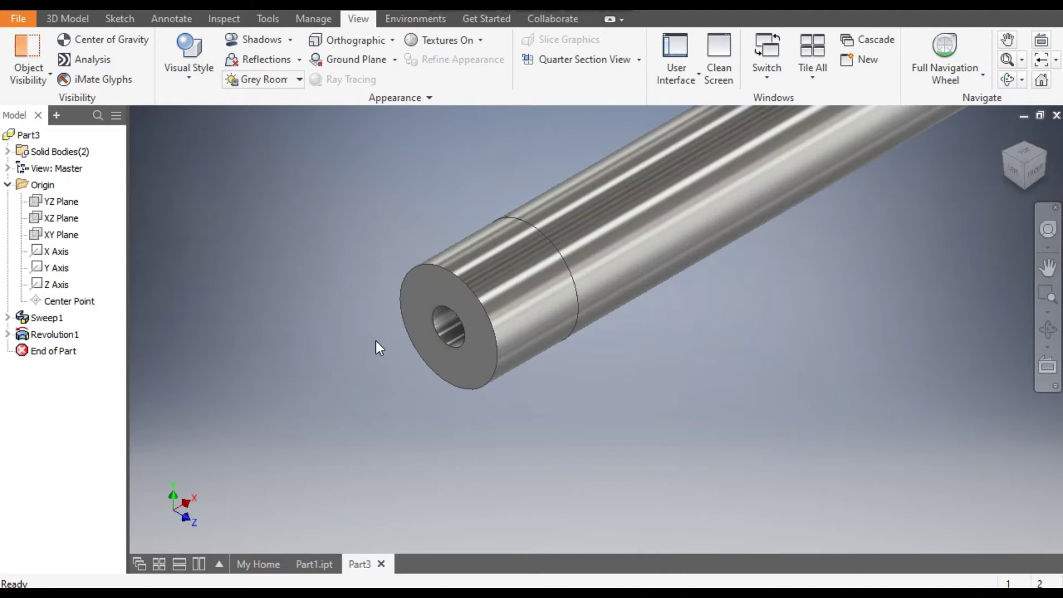
click(429, 291)
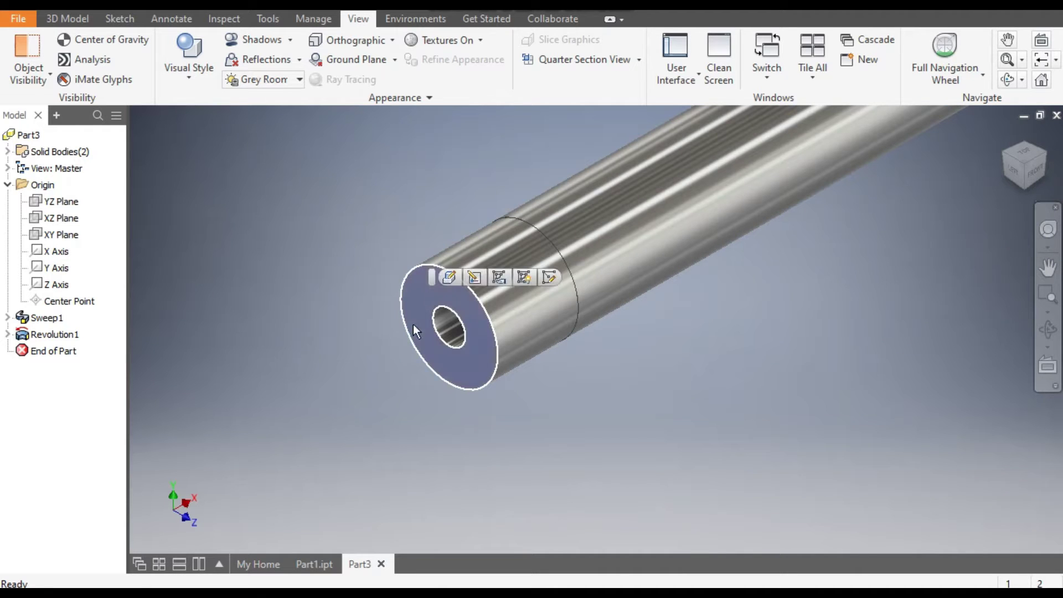
click(550, 278)
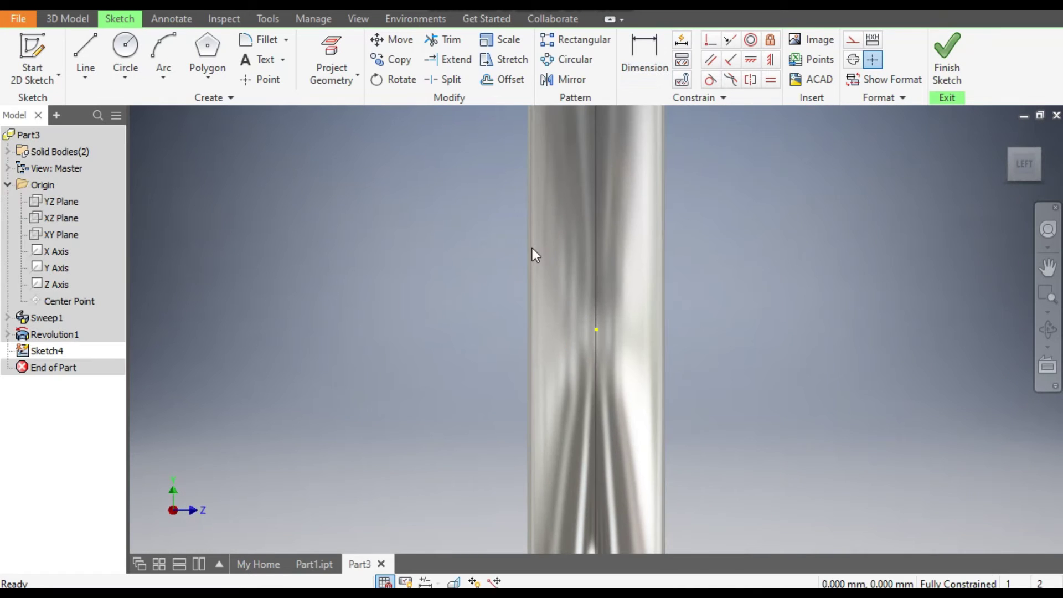
Step: Project the circular edge of the terminal's bore into the end-face sketch
scroll(556, 177, up, 5)
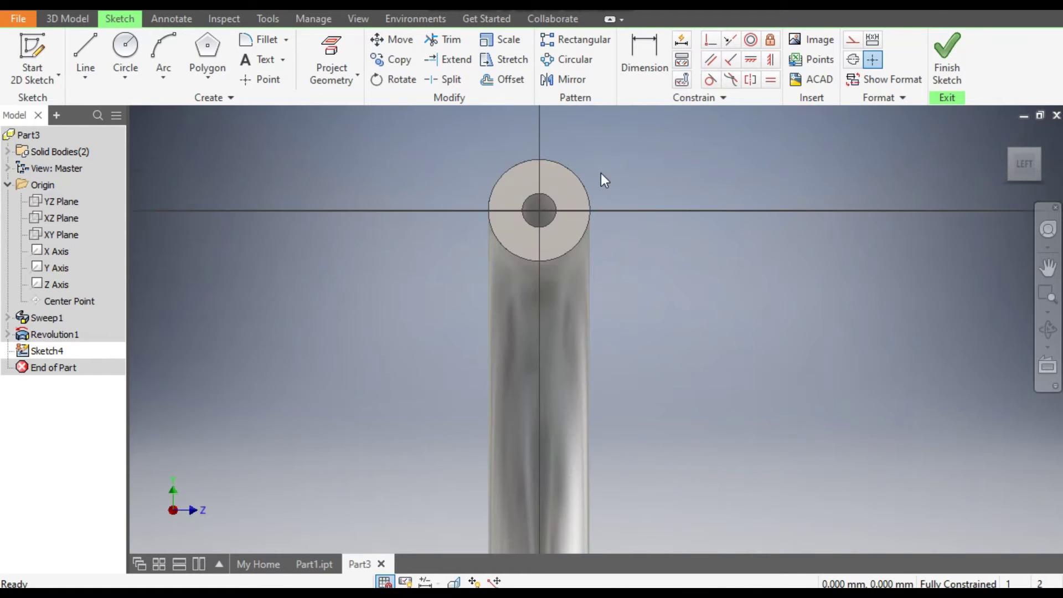
scroll(601, 173, down, 6)
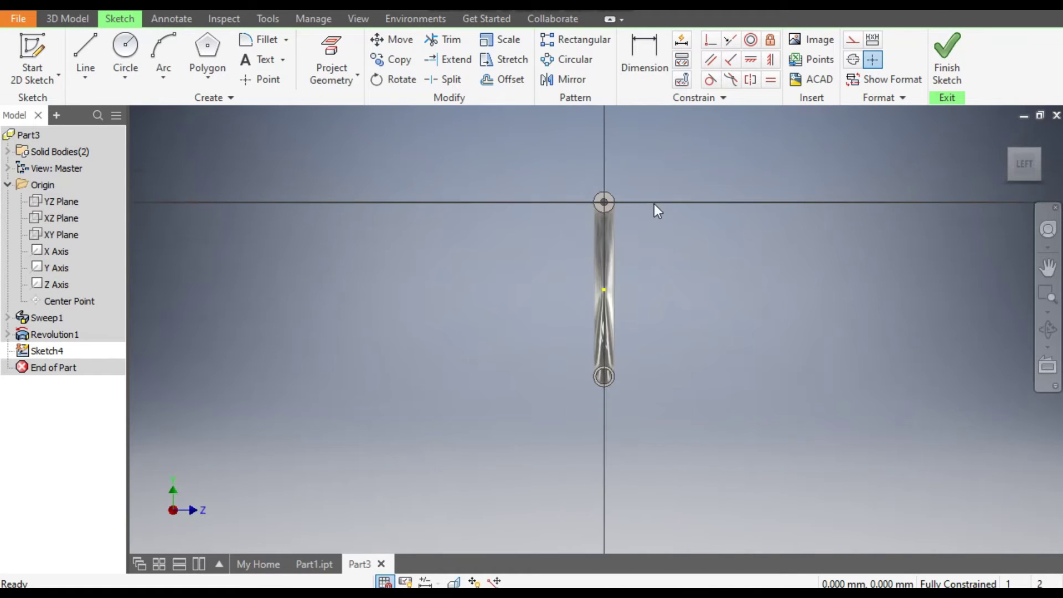
click(1040, 150)
scroll(455, 365, up, 6)
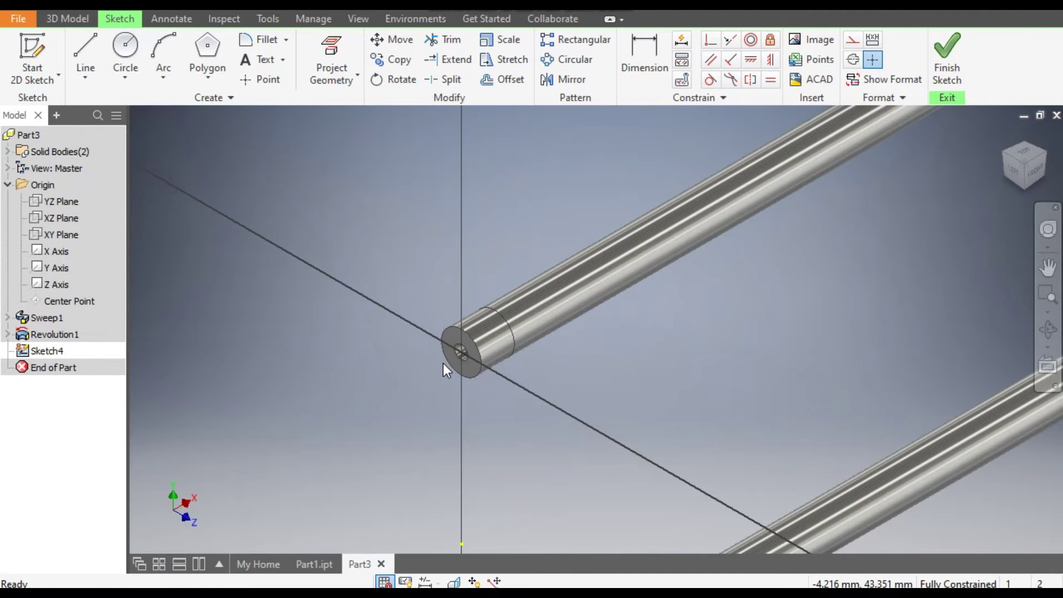
middle_drag(302, 277, 261, 180)
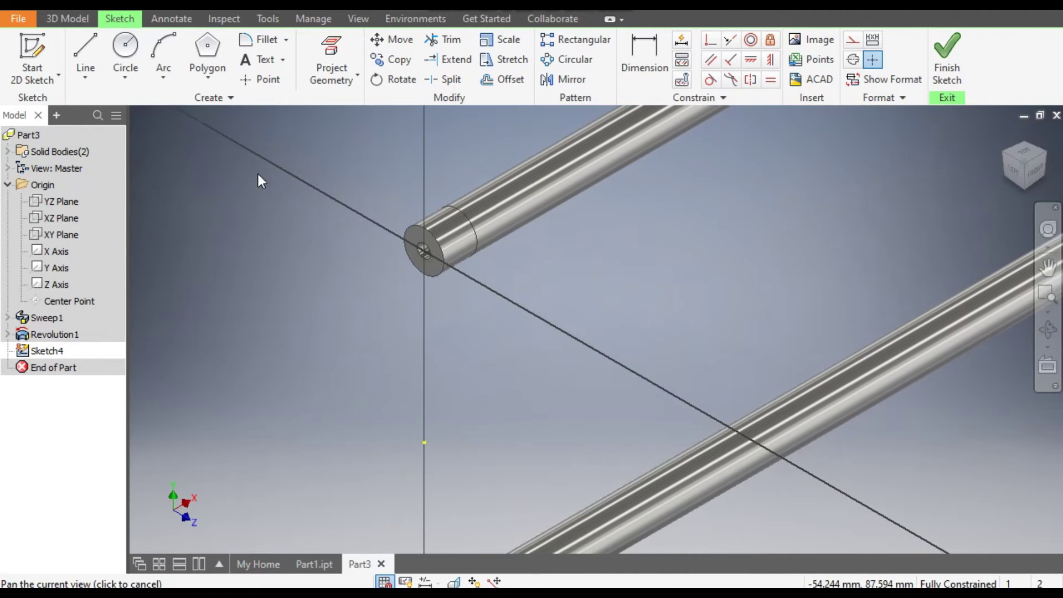
click(125, 48)
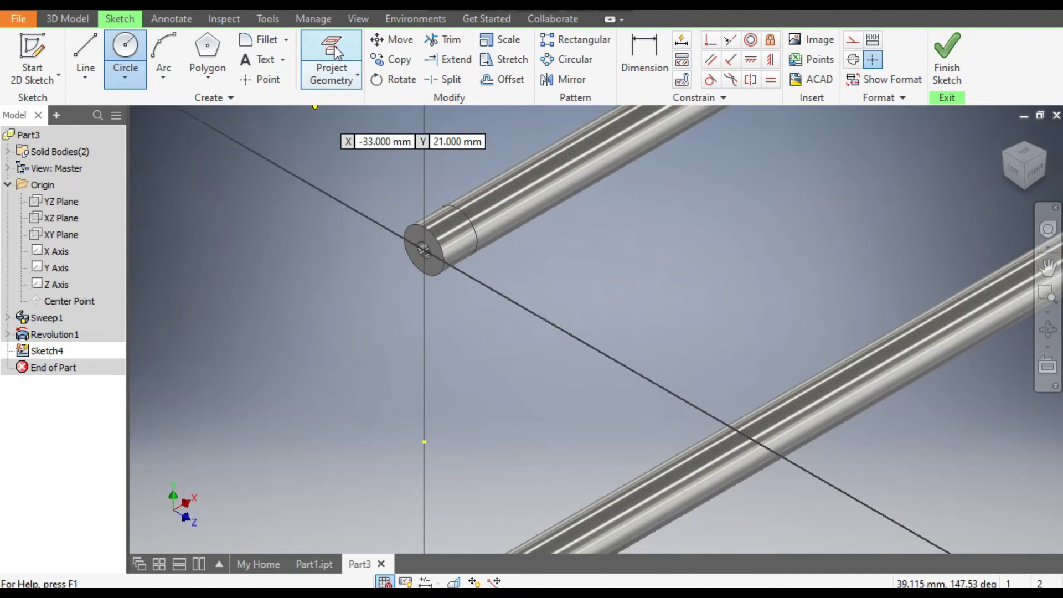
click(332, 62)
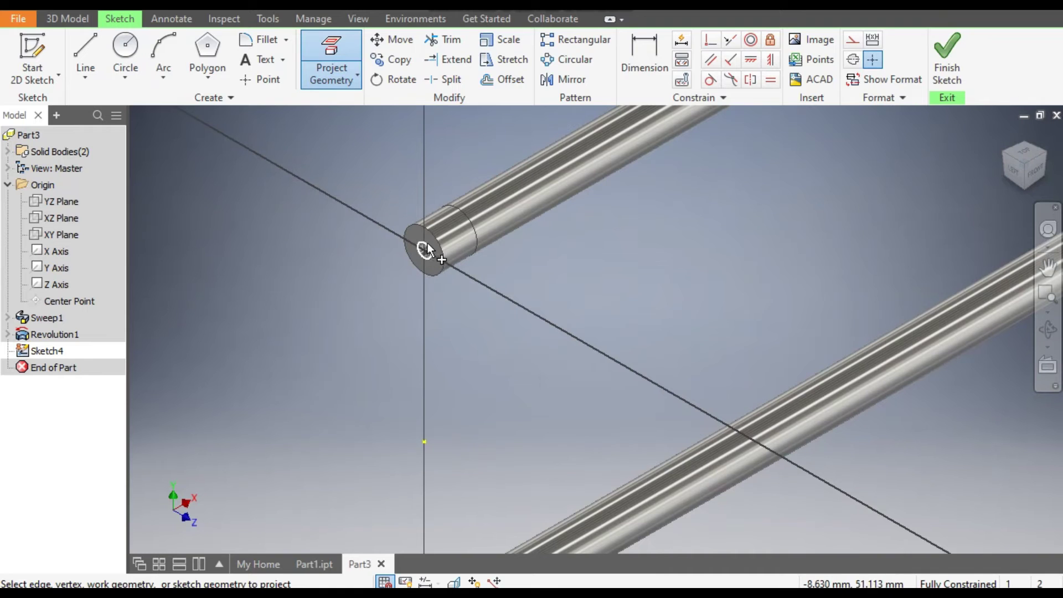
scroll(427, 244, up, 4)
click(445, 255)
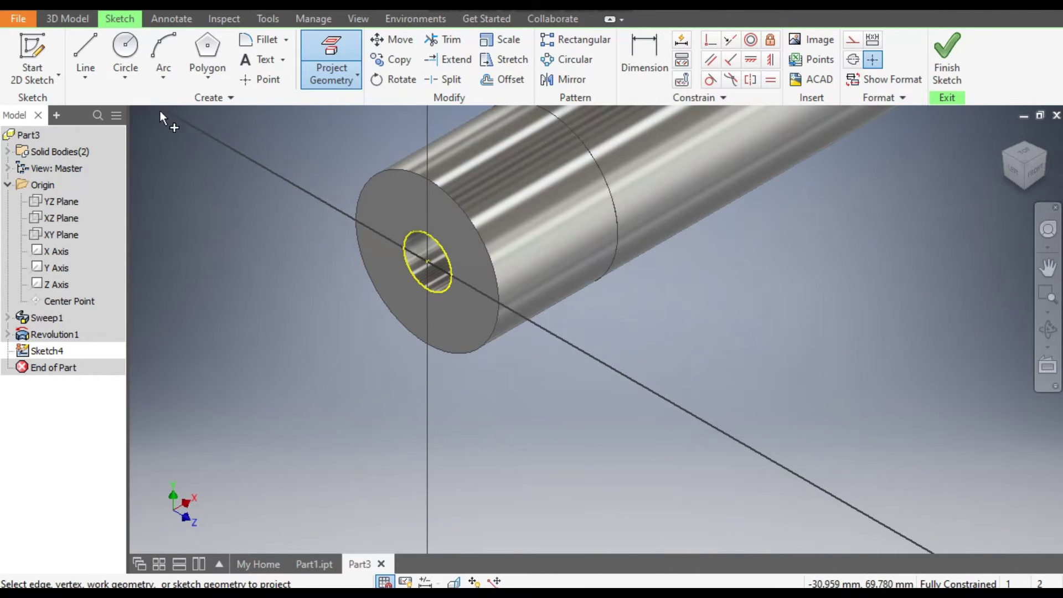
Step: Draw two circles centred on the terminal's bore in the end-face sketch, with diameters of 9 mm and 4.5 mm
click(127, 49)
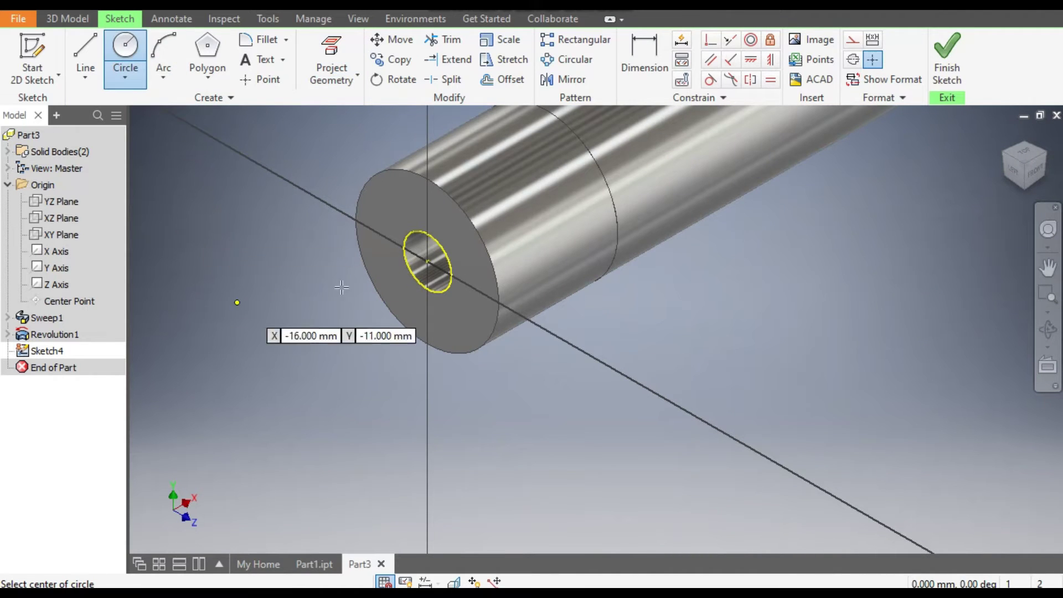
click(427, 261)
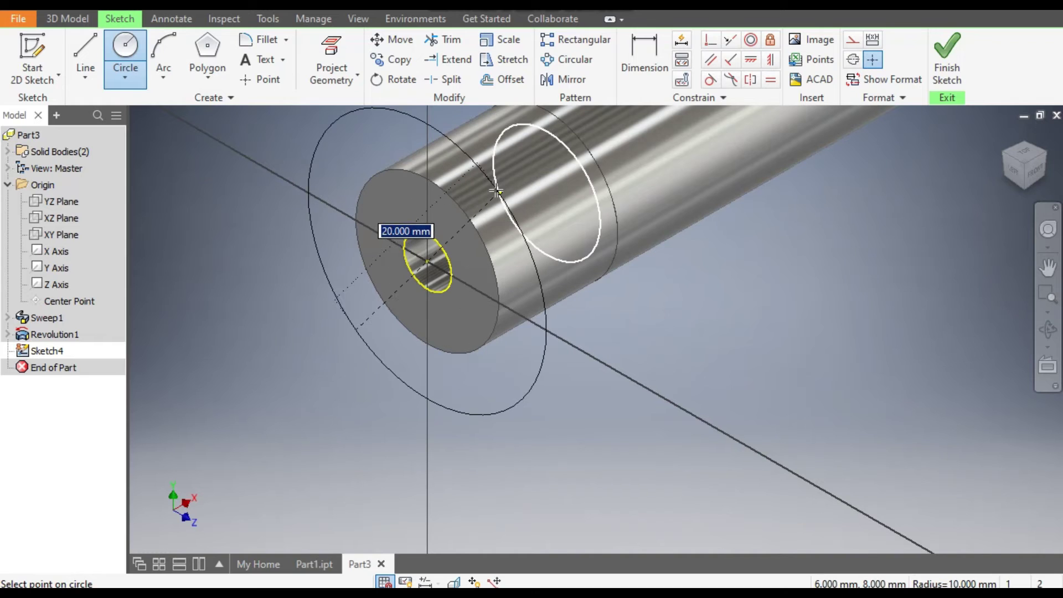
text(9)
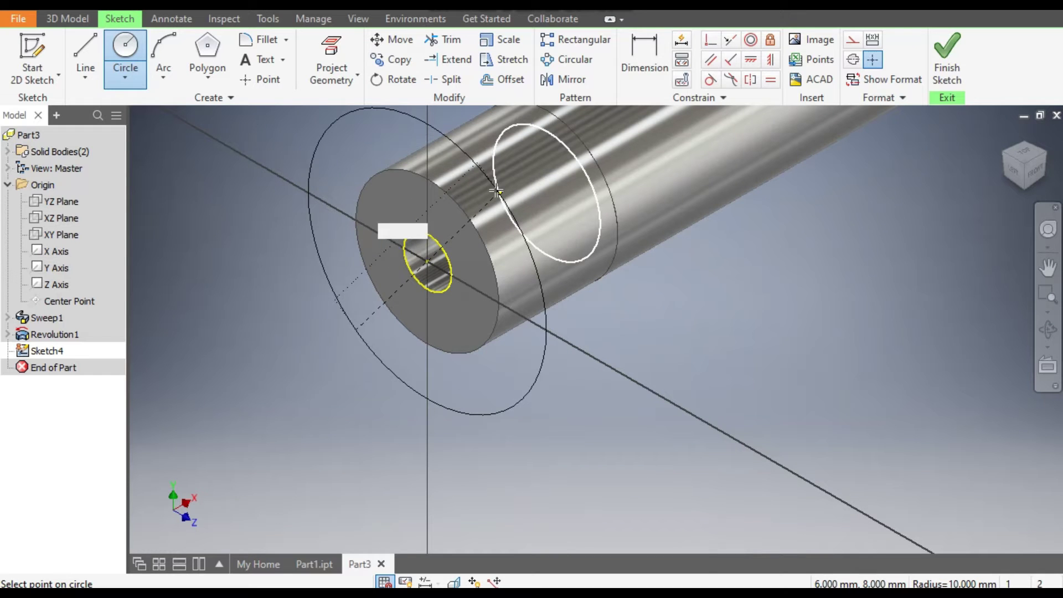
key(Return)
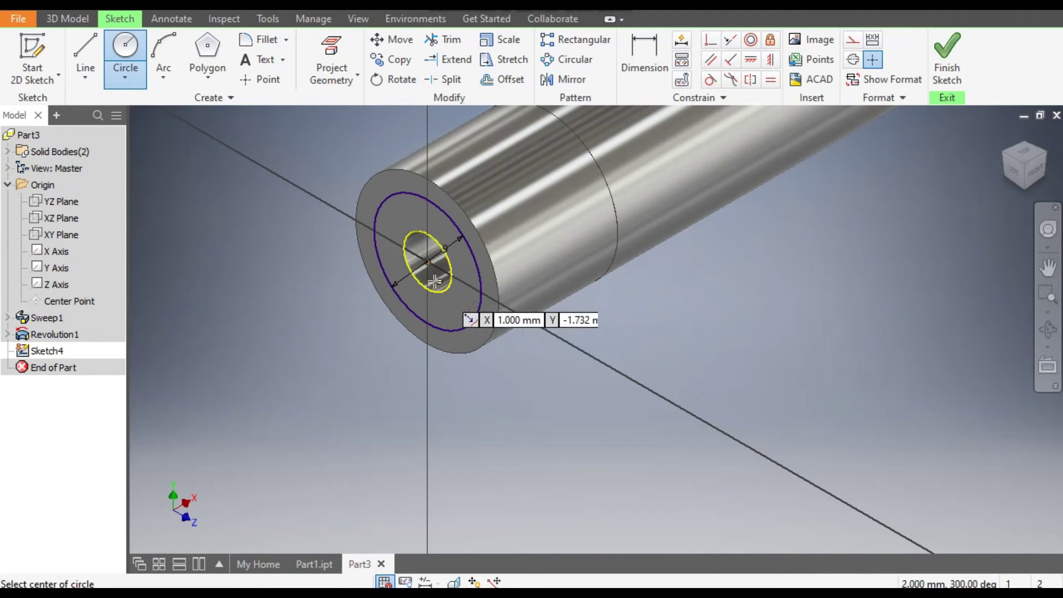
click(428, 261)
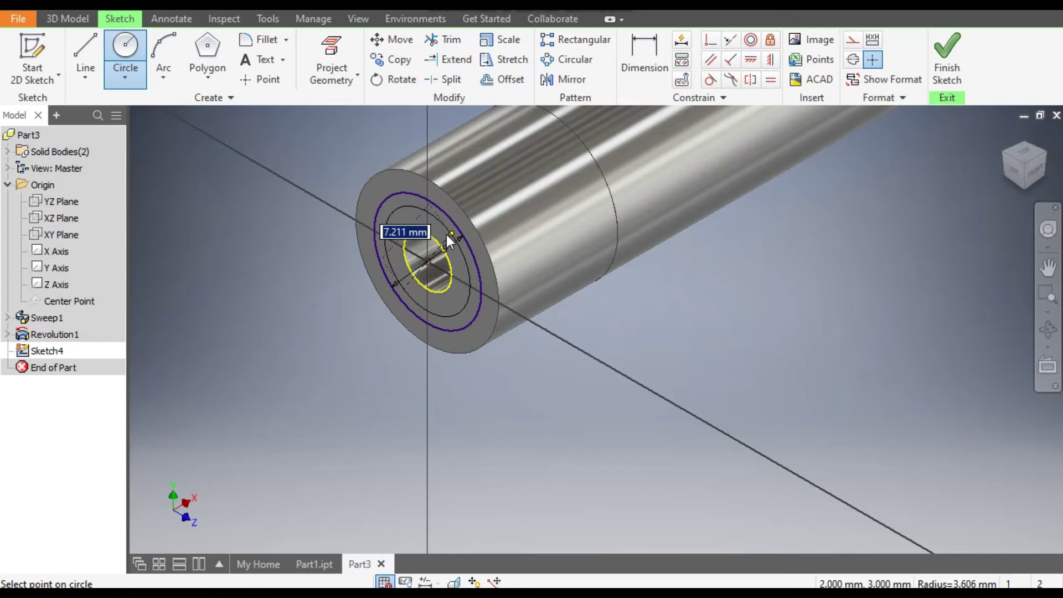
text(4.5)
key(Return)
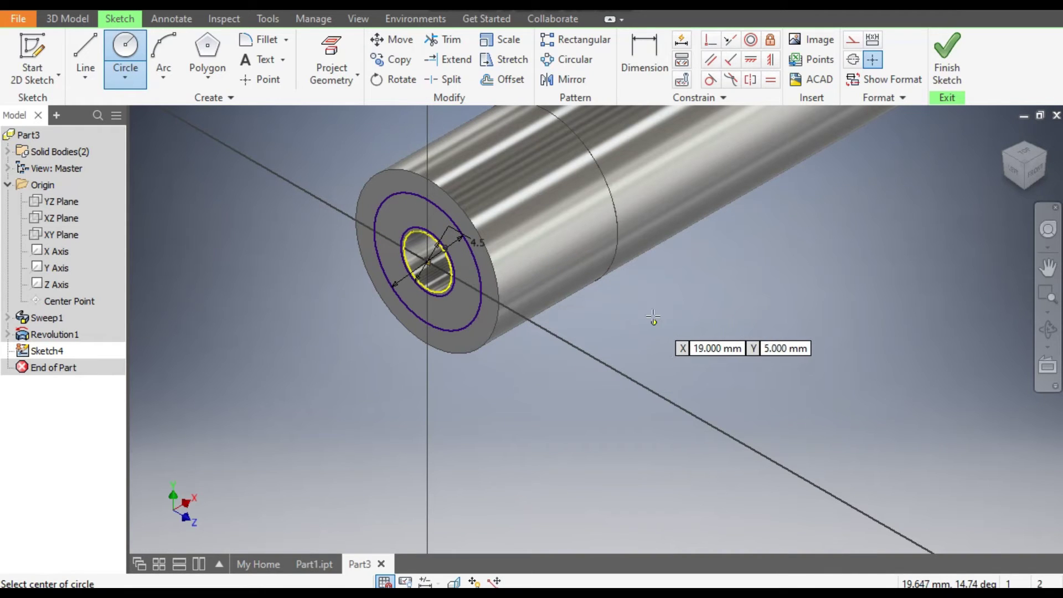
Step: Extrude the ring between the 9 mm and 4.5 mm circles outward by 1 mm, joined to the terminal
click(62, 18)
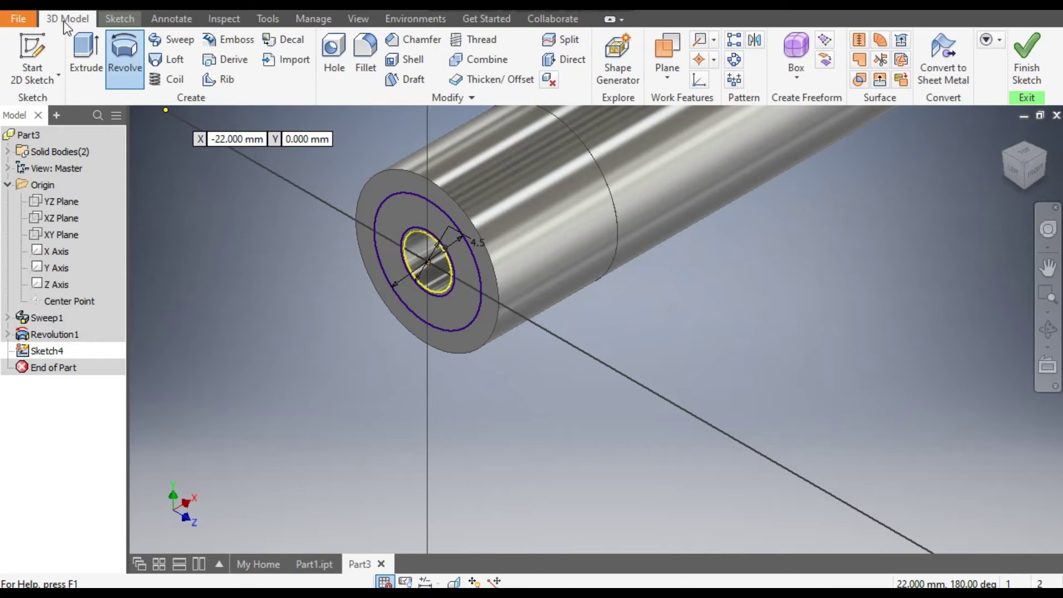
click(88, 50)
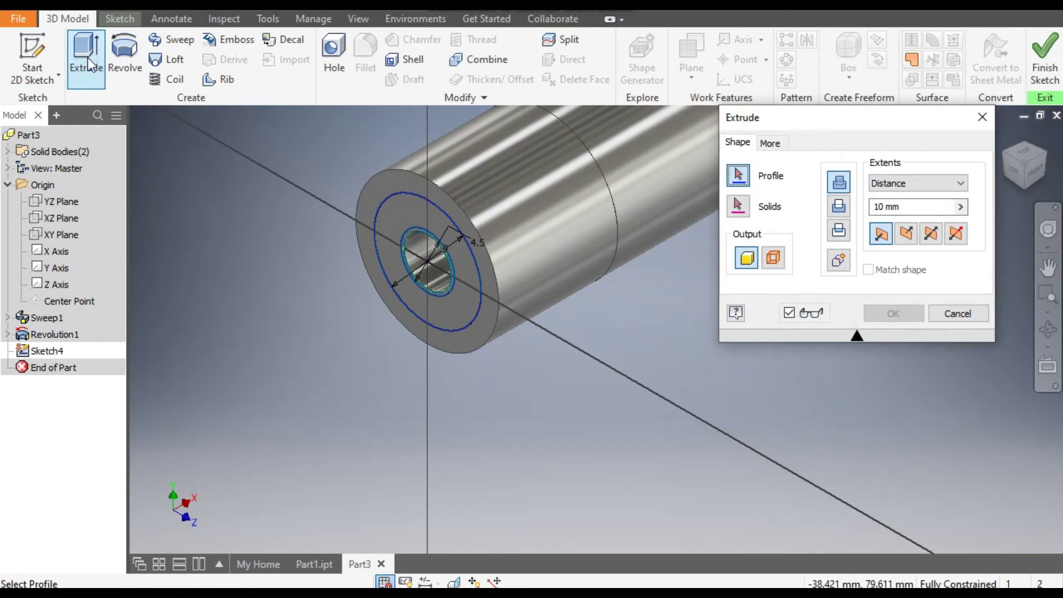
click(414, 211)
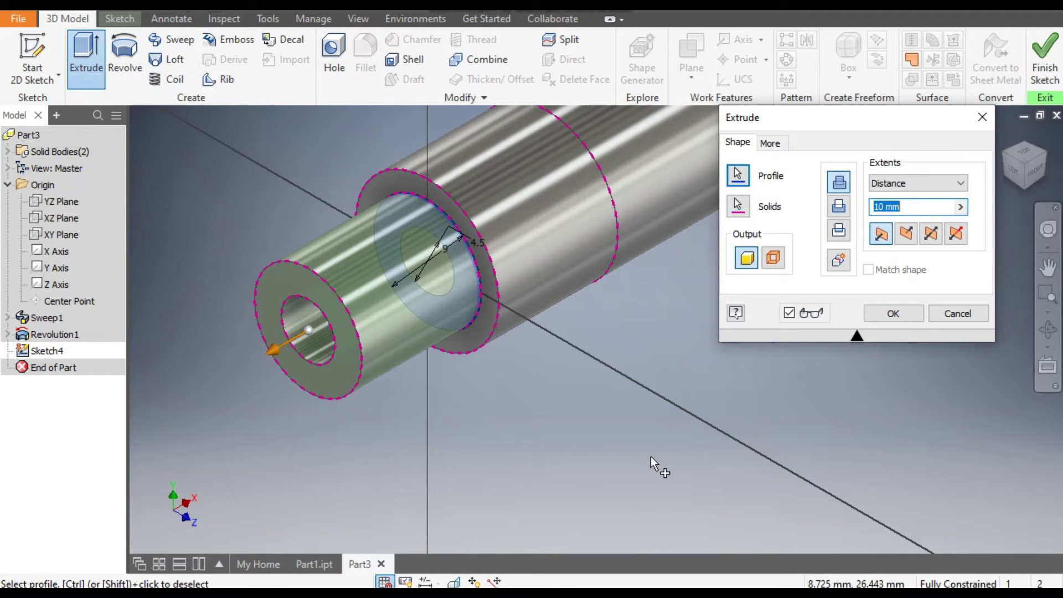
text(1)
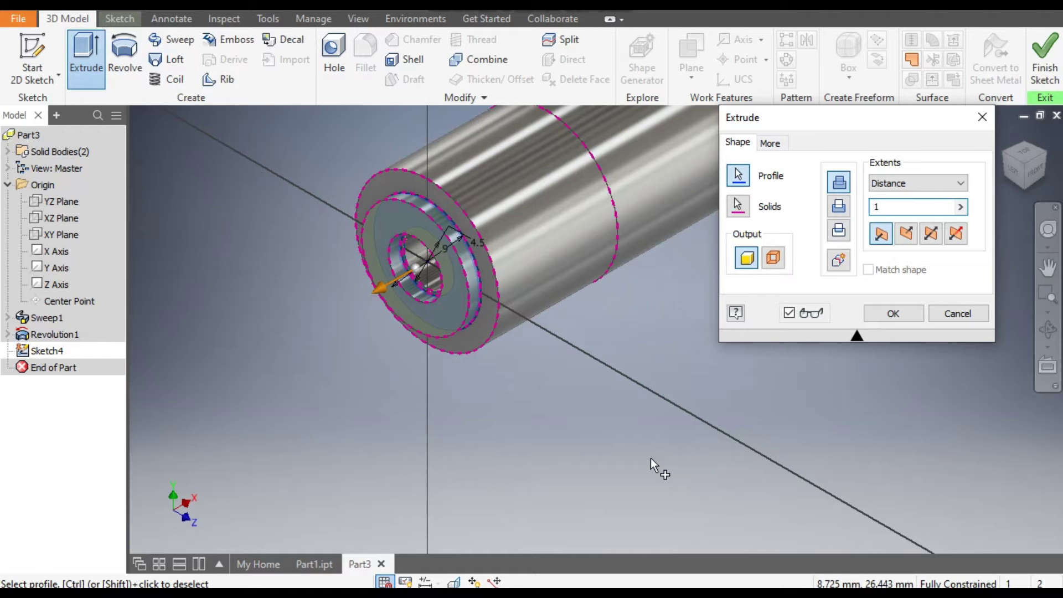
click(894, 308)
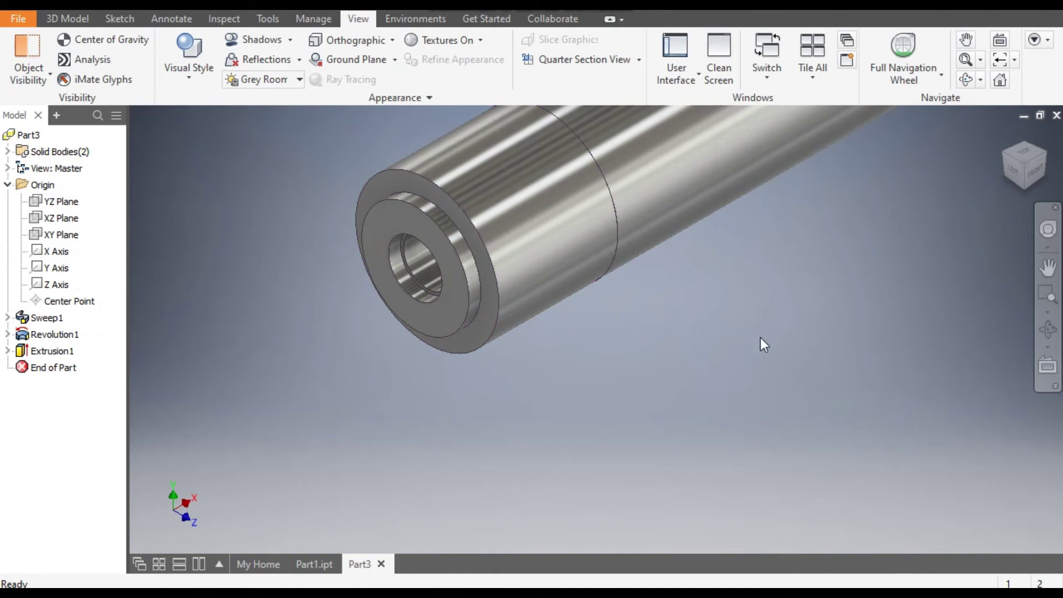
Step: Start a new sketch on the outer face of the 1 mm collar and project the circular edge of its hole
scroll(700, 356, down, 3)
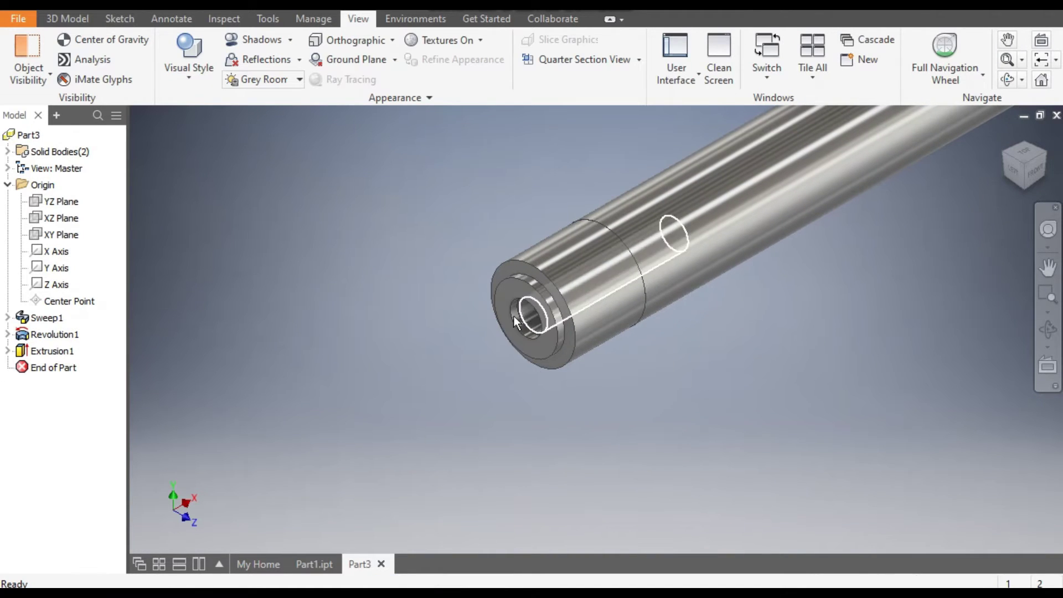
scroll(514, 317, up, 4)
click(526, 270)
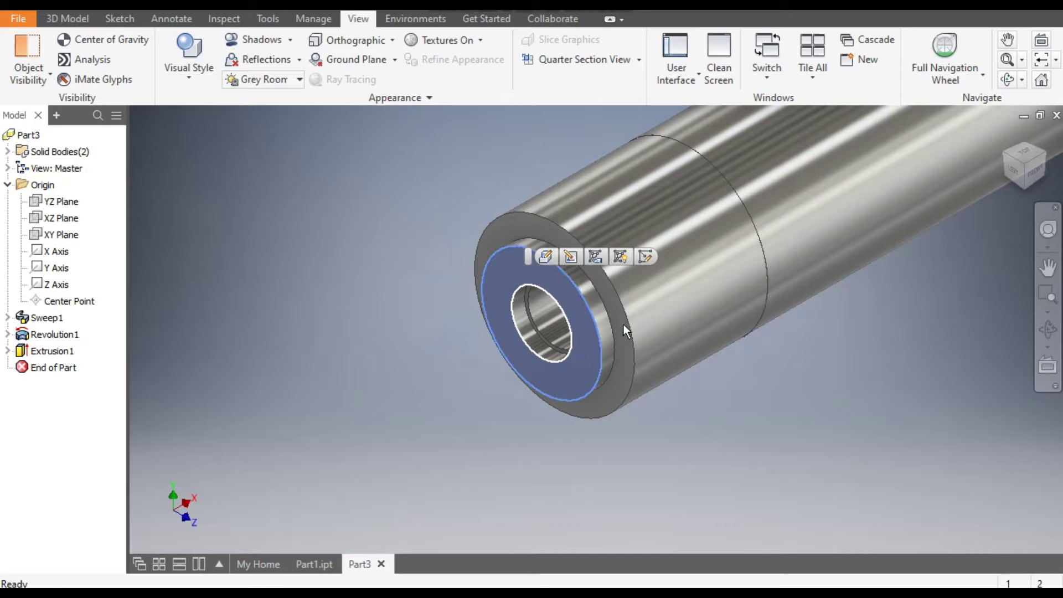
click(646, 255)
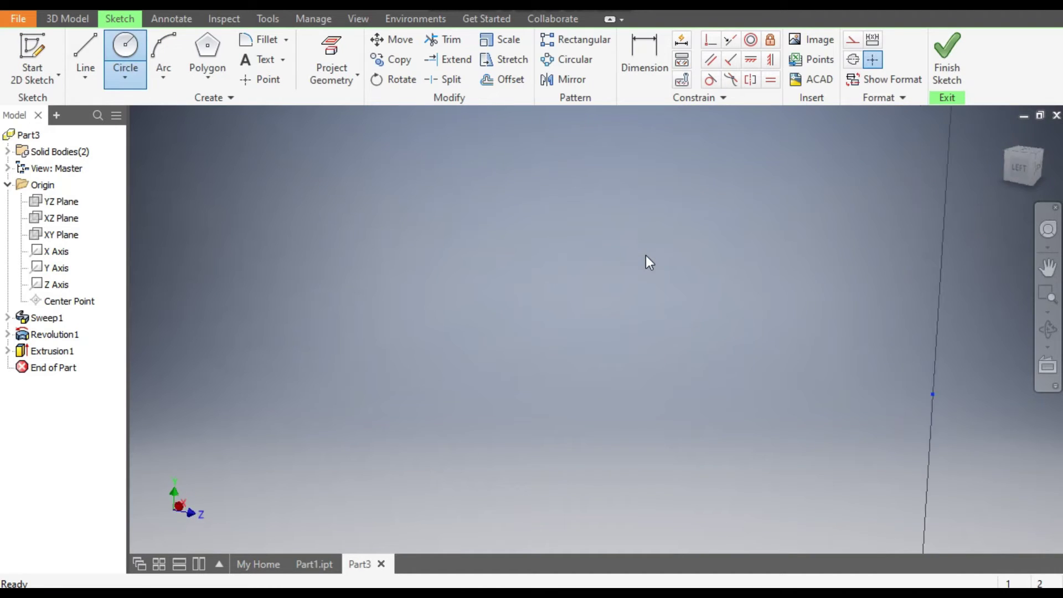
click(1035, 156)
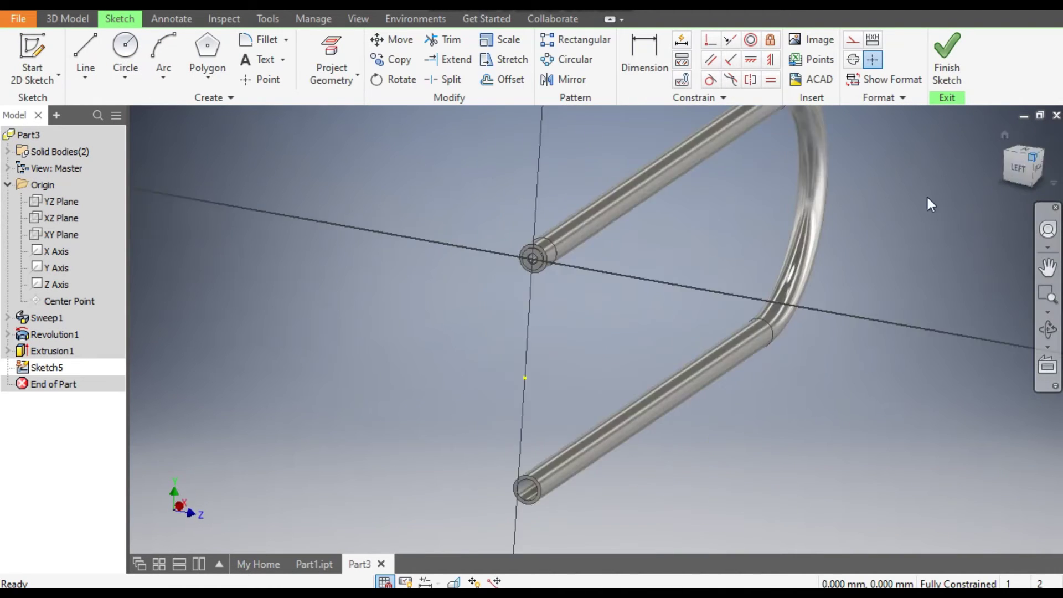
scroll(427, 376, up, 5)
scroll(449, 360, up, 4)
middle_drag(457, 364, 470, 246)
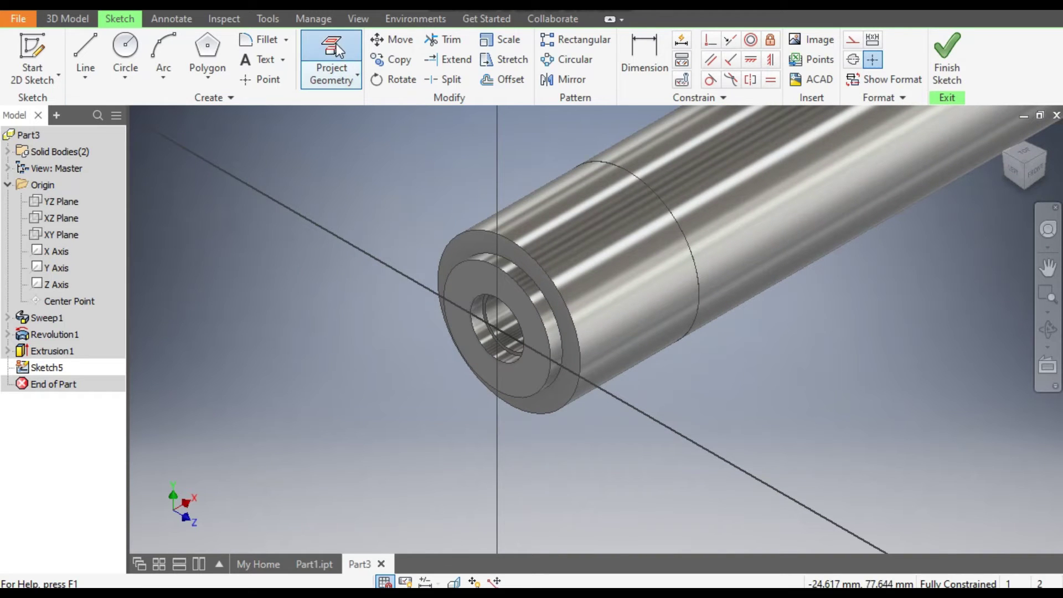
click(333, 61)
click(499, 299)
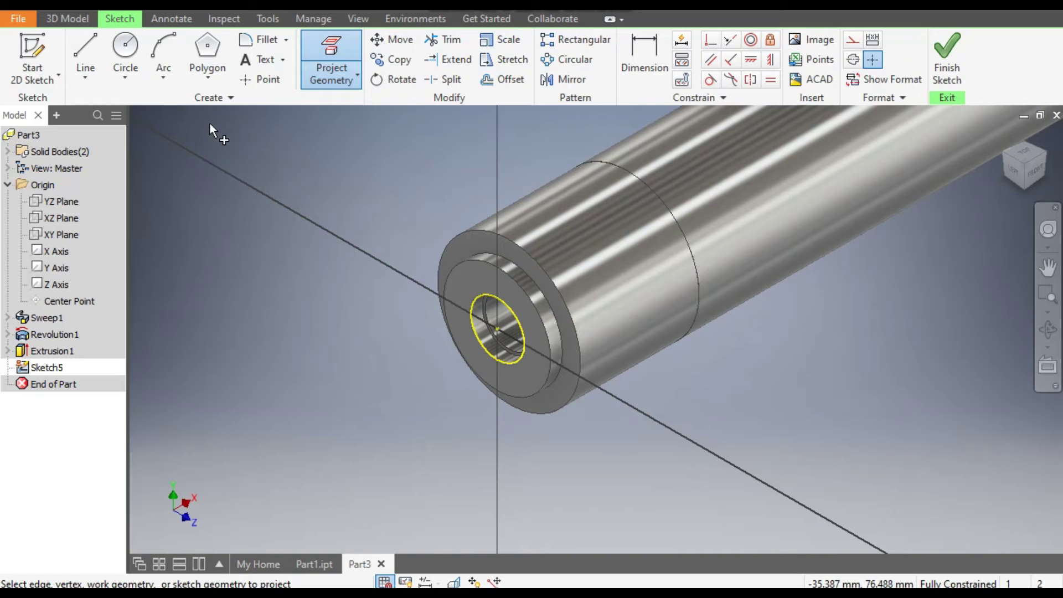
Step: Sketch a six-sided polygon centred on the collar's hole, about 6.2 mm across flats
click(205, 48)
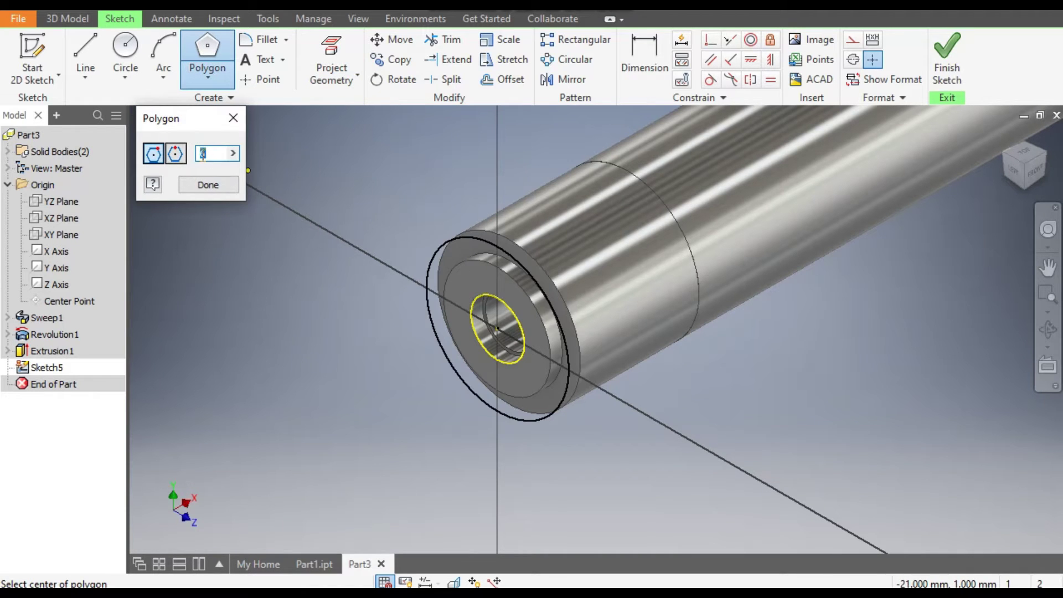
click(498, 329)
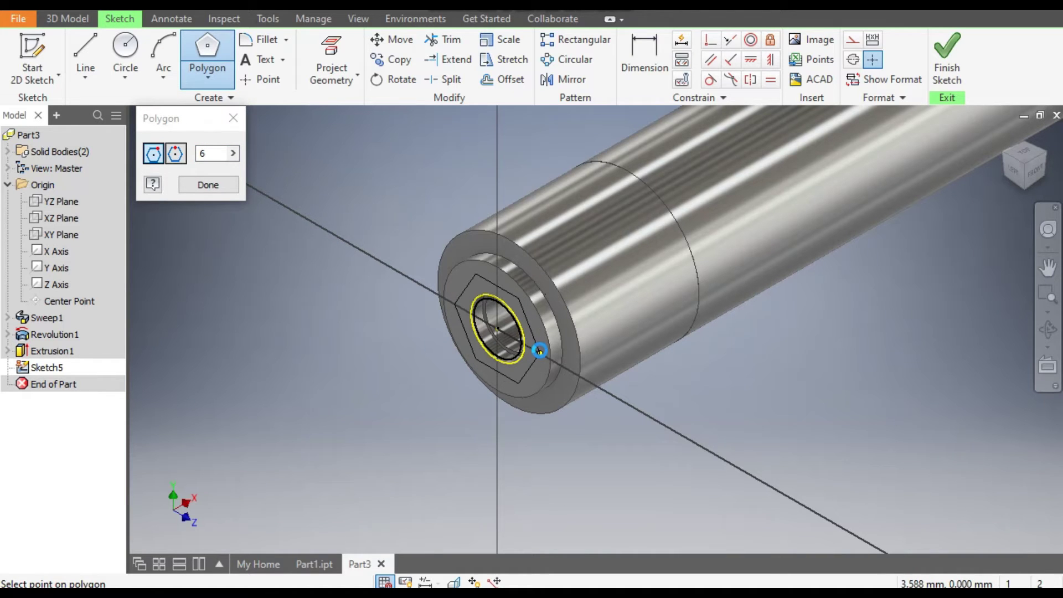
click(540, 351)
scroll(496, 313, up, 3)
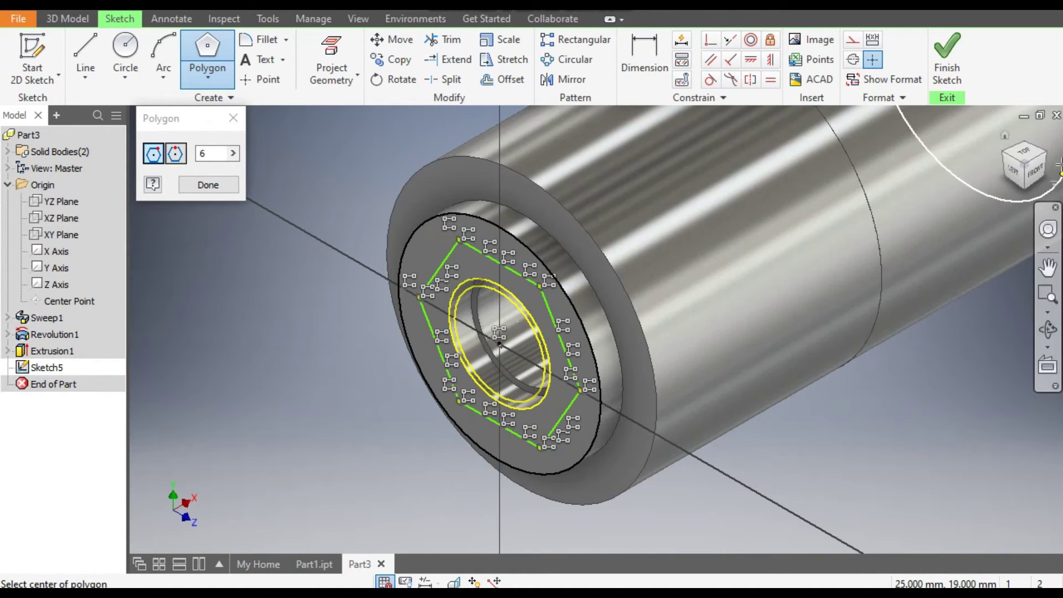
click(1015, 173)
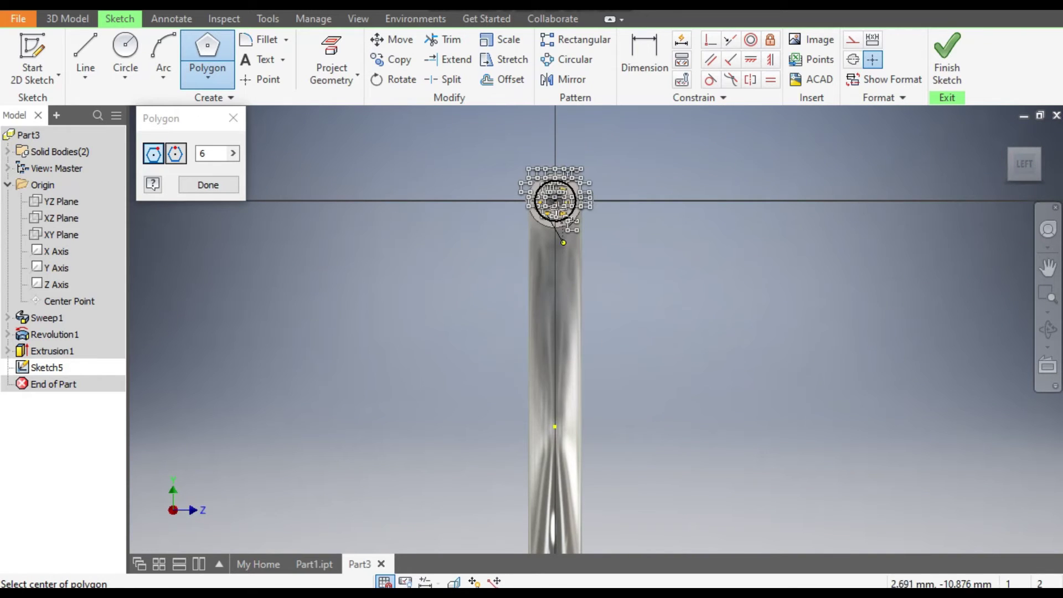
scroll(557, 141, up, 3)
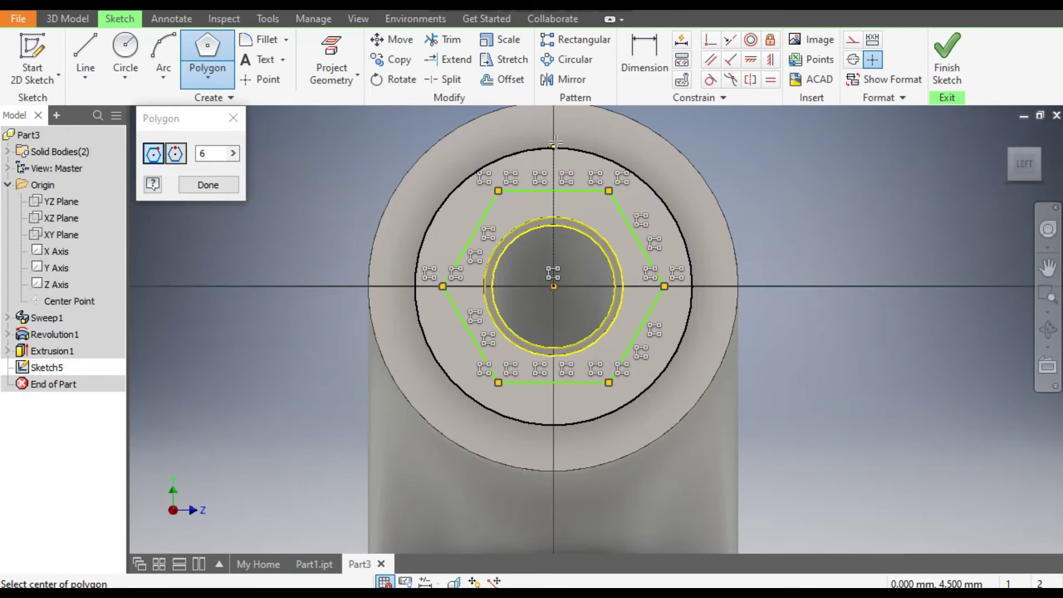
click(233, 118)
Step: Dimension the hexagon between its upper and lower parallel sides and set the distance to 7 mm
click(642, 51)
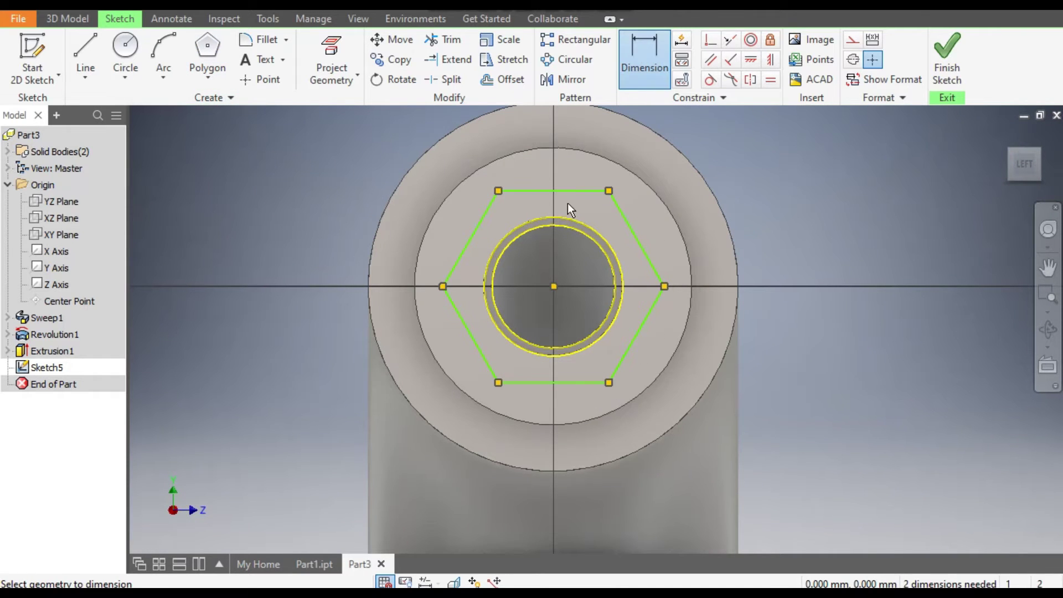
click(565, 191)
click(566, 382)
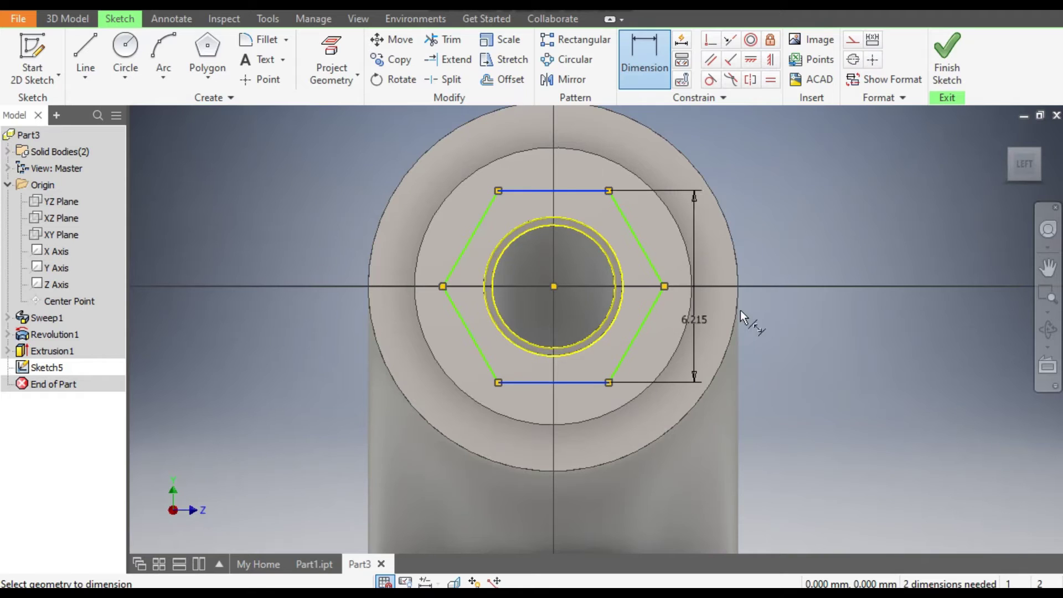
click(773, 308)
text(7)
key(Return)
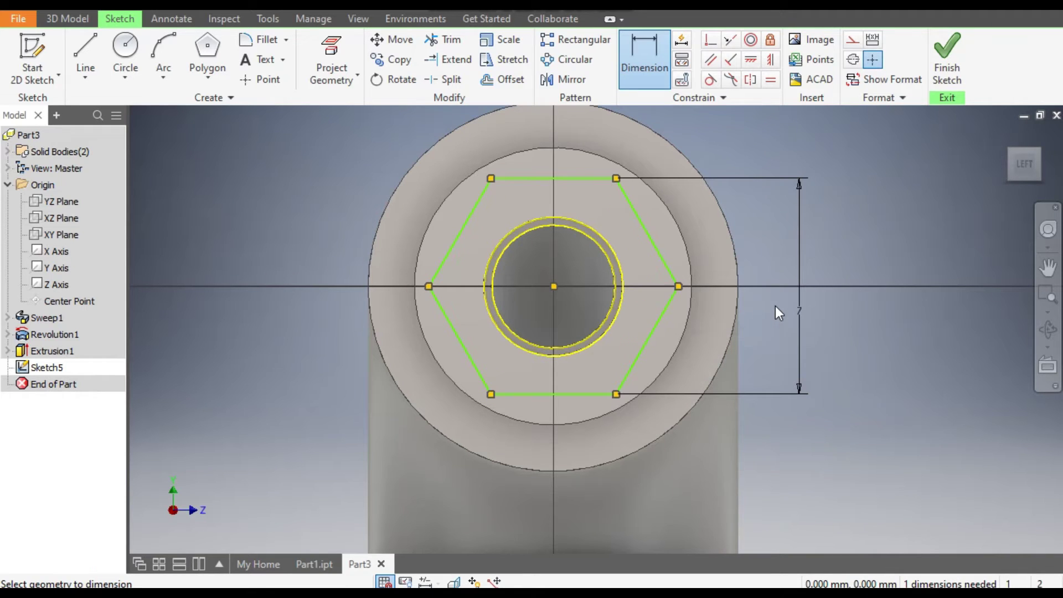
Step: Constrain a side vertex of the hexagon to lie horizontally in line with the hole's center point
click(770, 60)
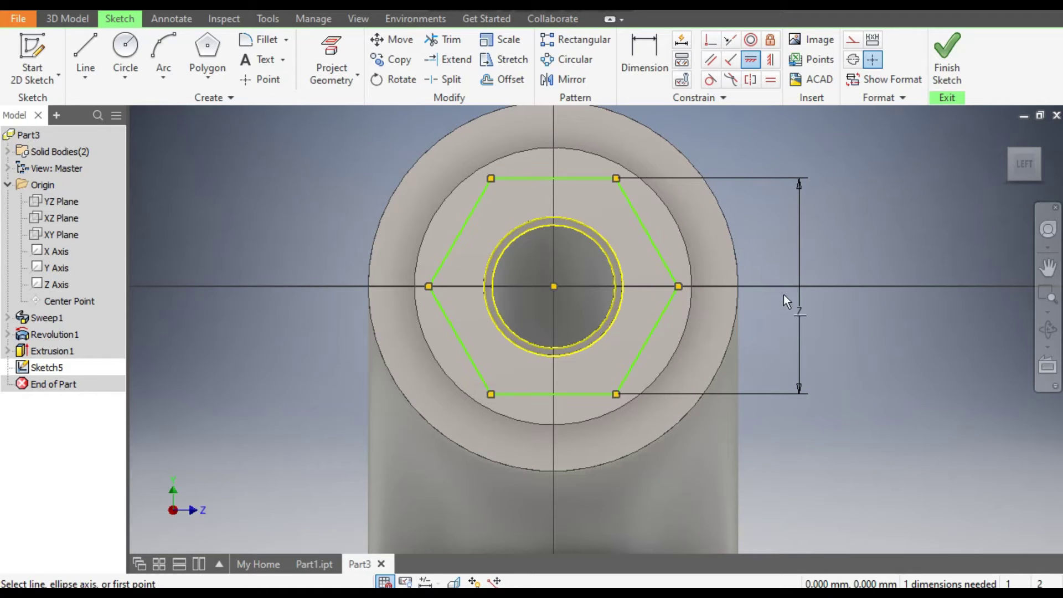
click(680, 286)
click(566, 287)
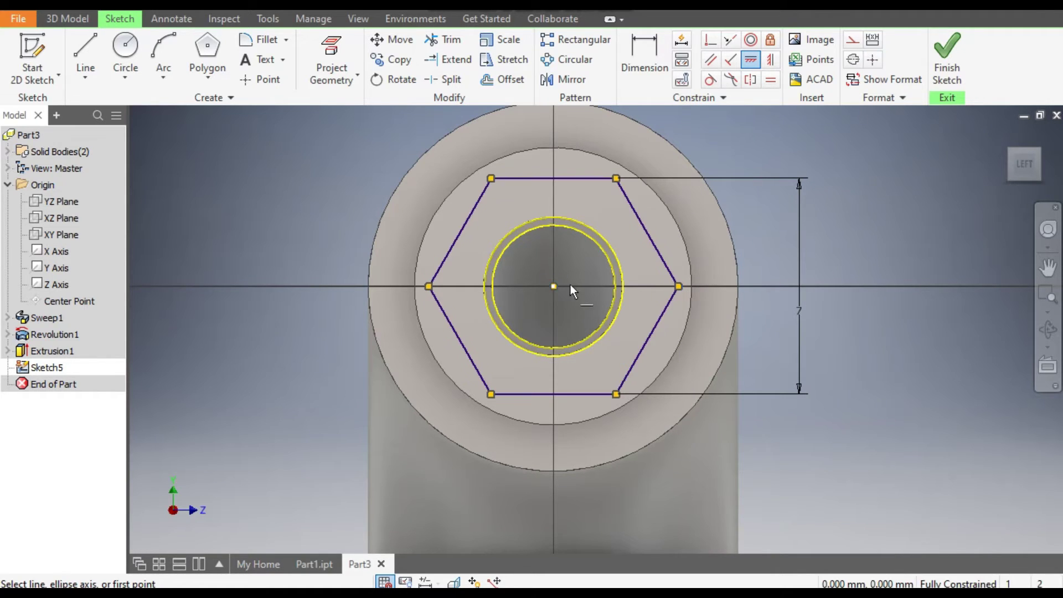
Step: Draw a 4.5 mm diameter circle at the hexagon's center and finish the sketch
scroll(881, 218, down, 5)
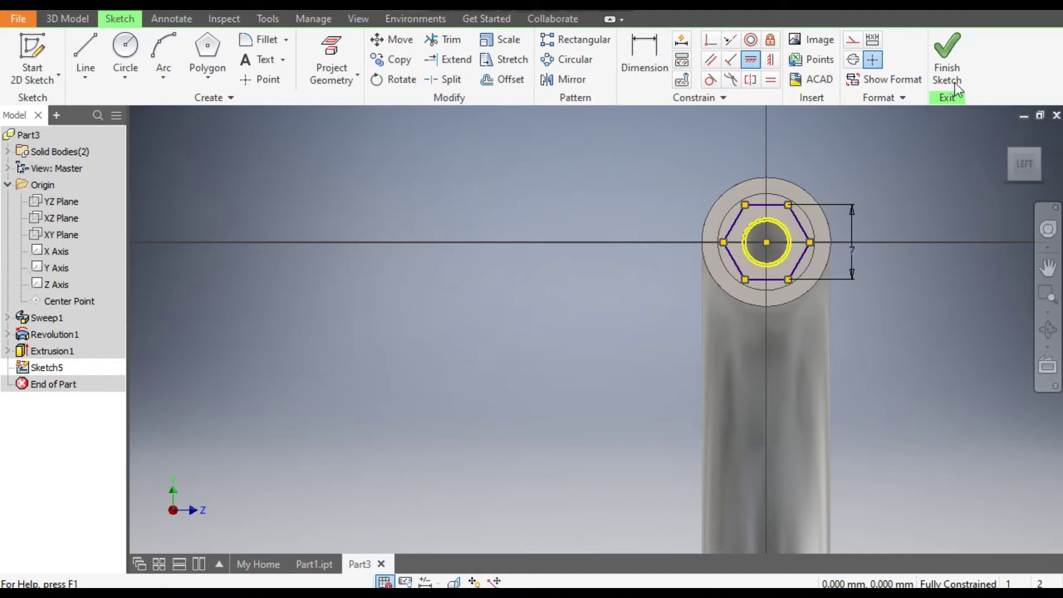
scroll(772, 228, up, 3)
click(124, 56)
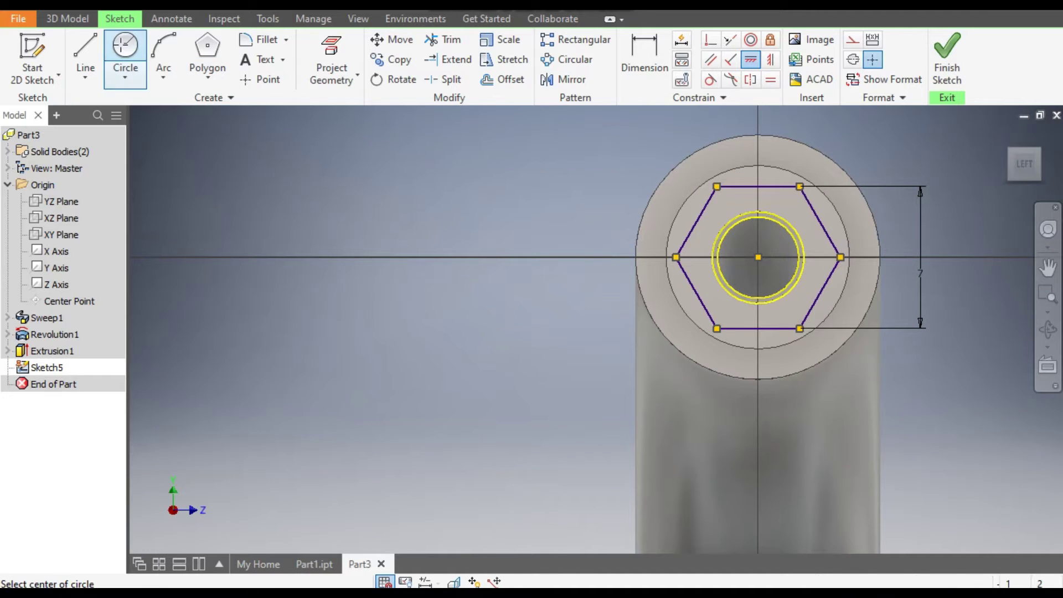
click(759, 257)
text(4.5)
key(Return)
click(948, 99)
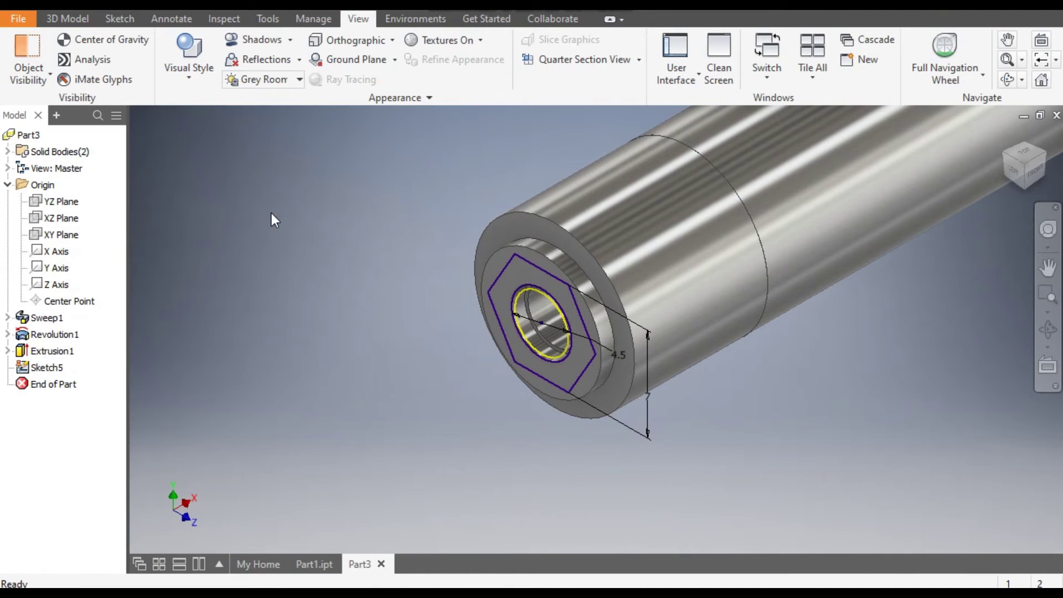
Step: Extrude the area between the hexagon and the 4.5 mm circle outward by 3.5 mm, joined to the collar
click(69, 16)
click(82, 48)
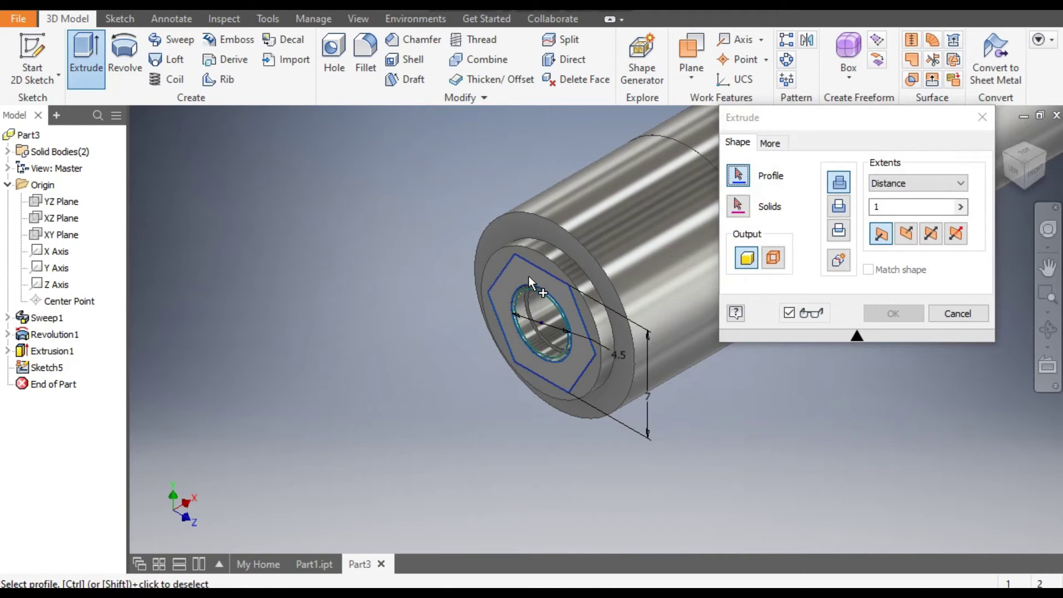
click(530, 278)
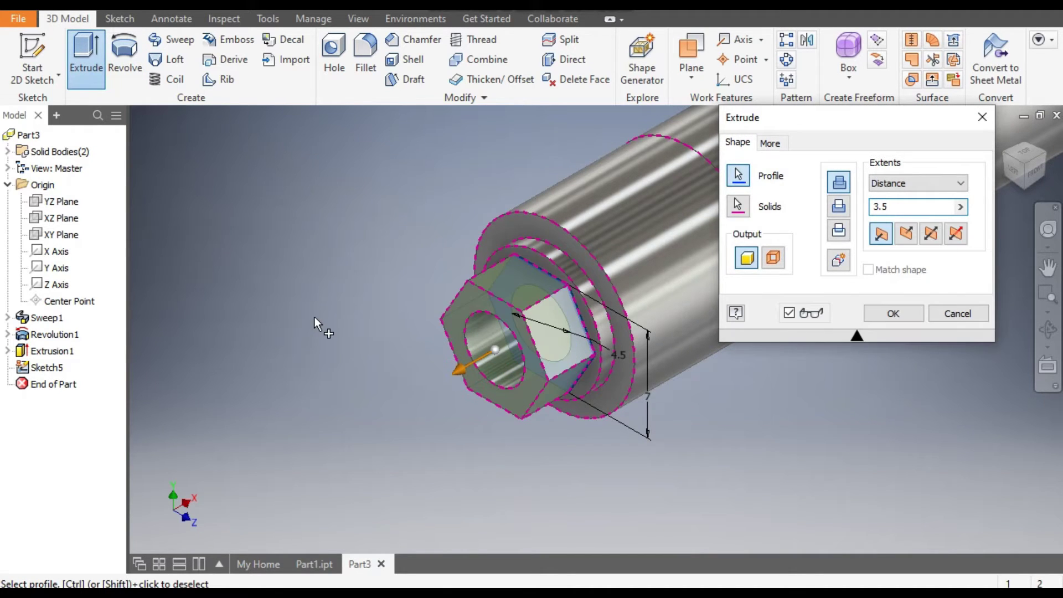
click(893, 314)
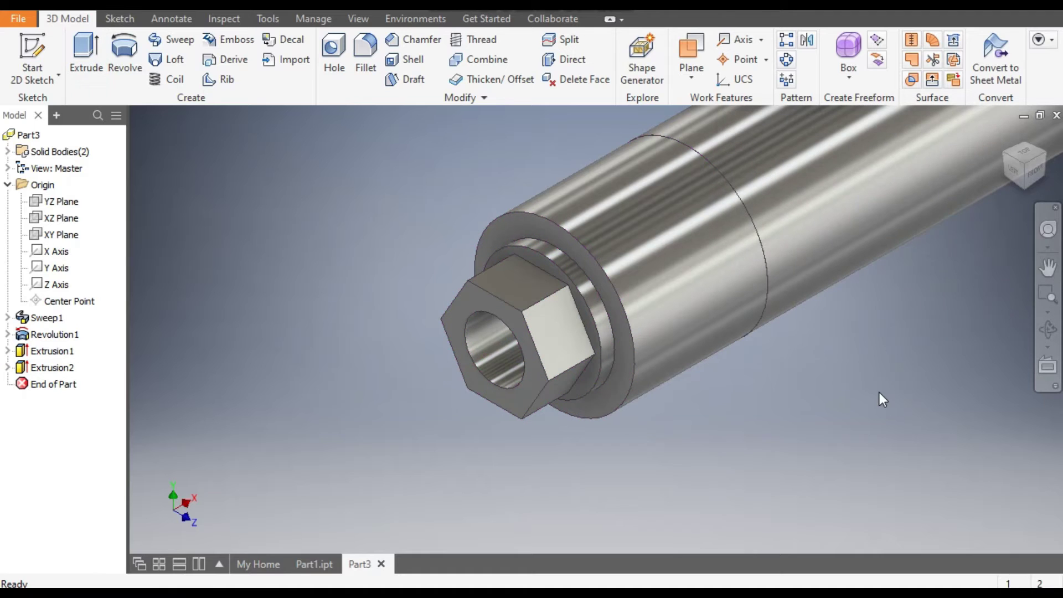
Step: Start a new sketch on the outer end face of the hexagonal nut
middle_drag(874, 387, 797, 354)
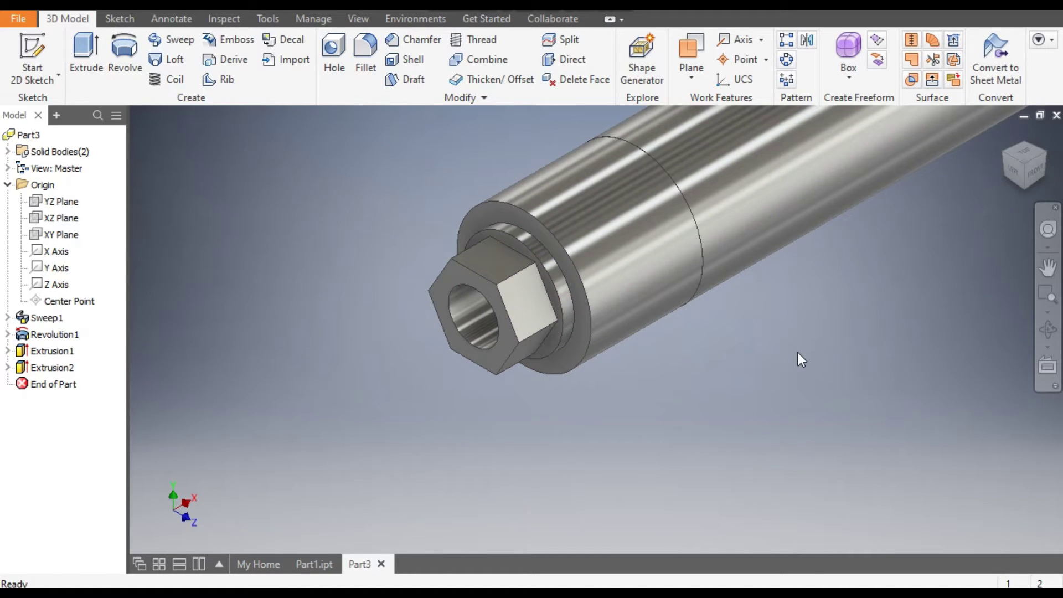
click(461, 277)
click(581, 266)
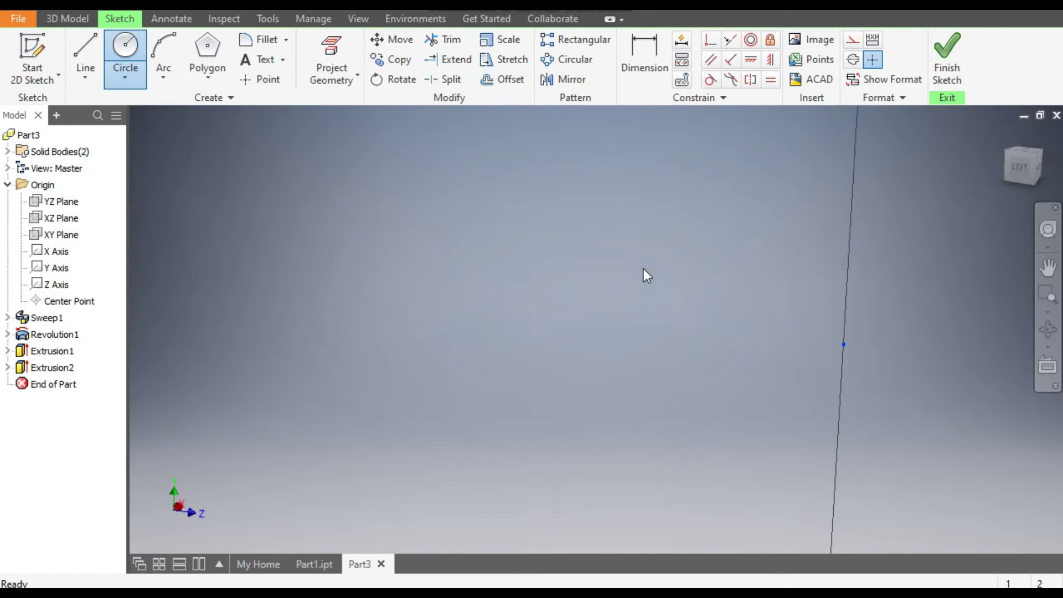
Step: Draw a 4.5 mm diameter circle centered on the hexagonal nut's hole
key(Escape)
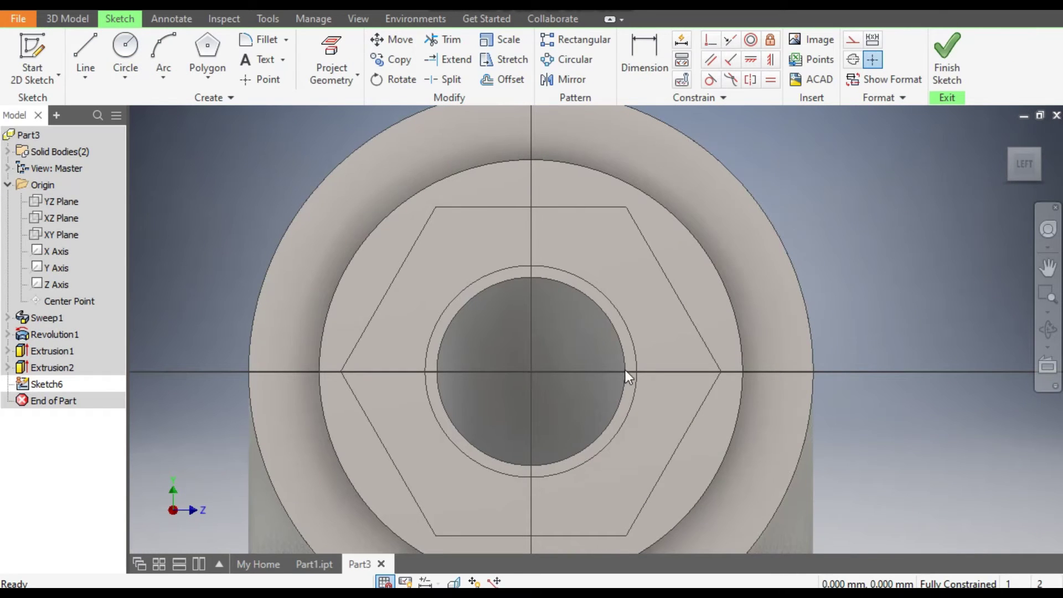
click(129, 49)
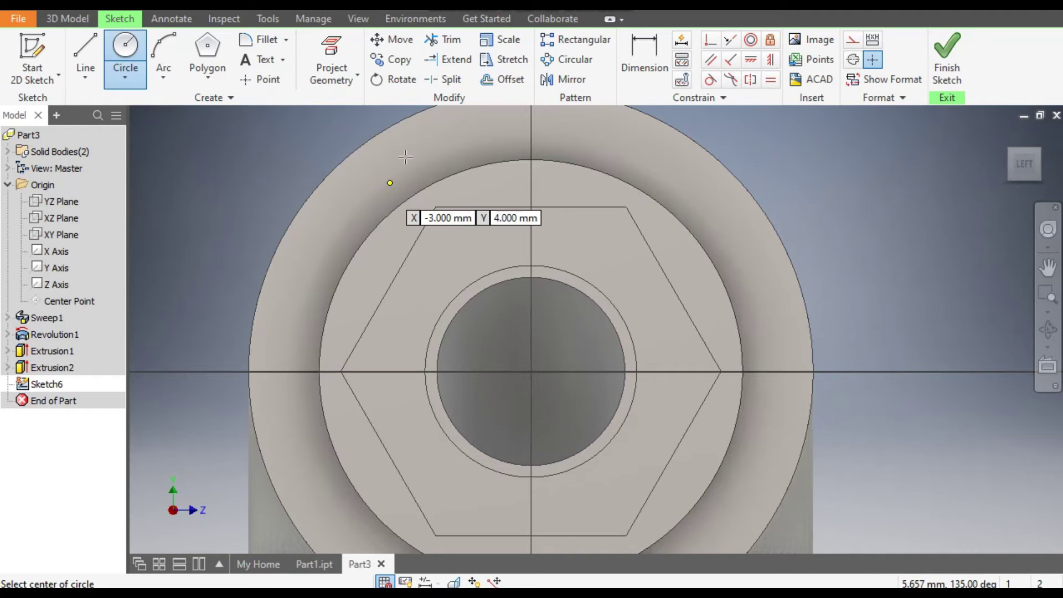
click(530, 371)
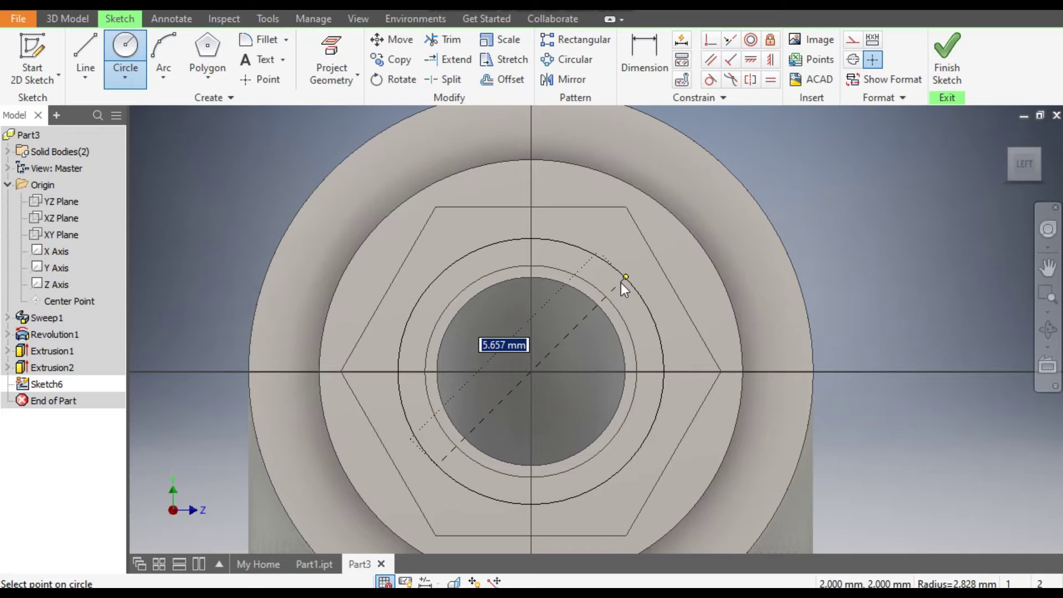
text(4.5)
key(Return)
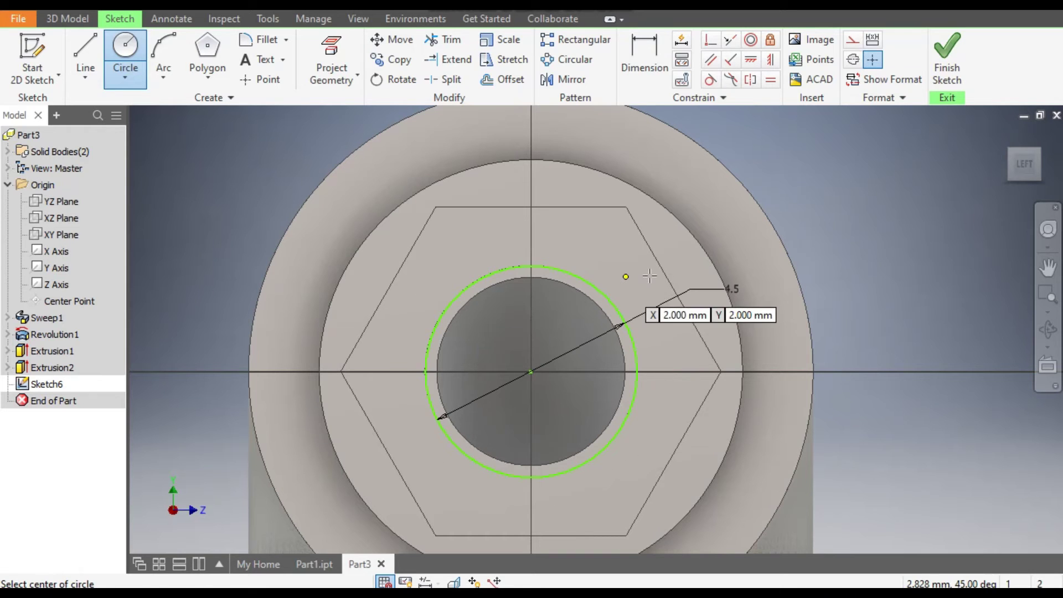
key(Escape)
Step: Project the hole's edge into the sketch, attach the 4.5 mm circle's center to the projected center point, and finish the sketch
drag(531, 372, 860, 230)
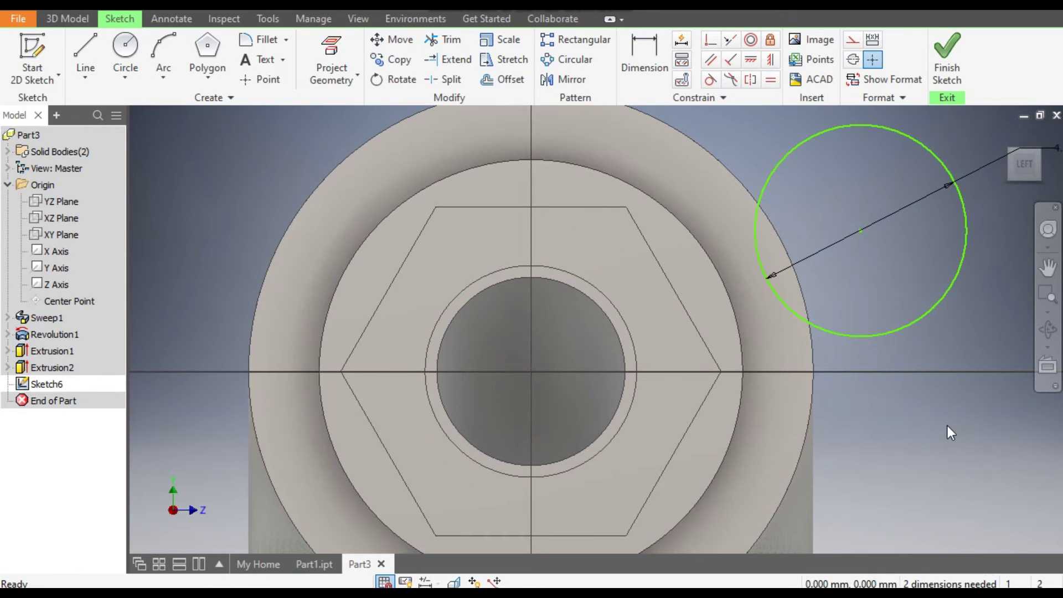
click(331, 58)
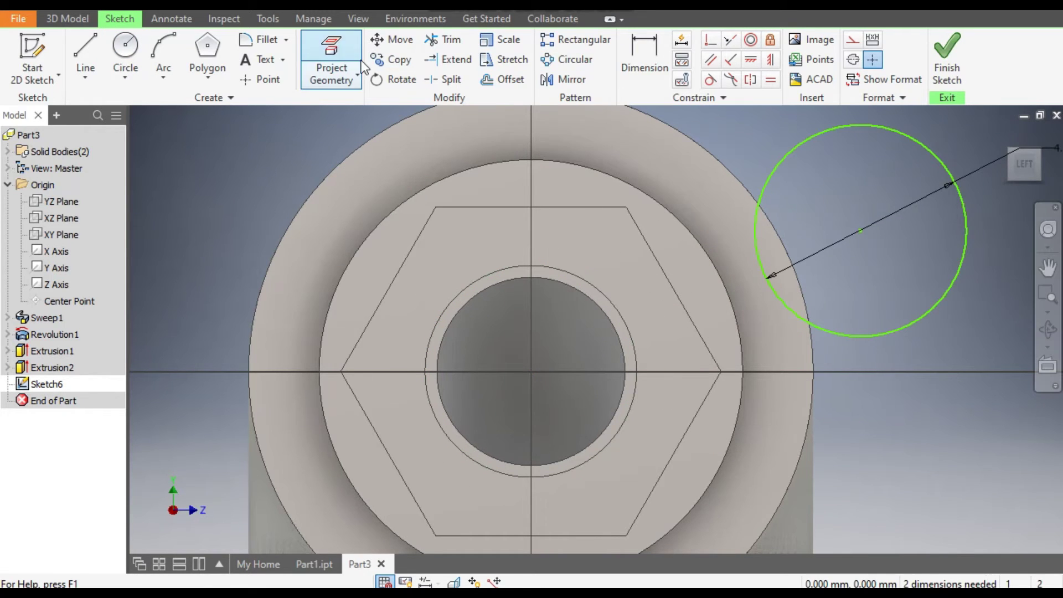
click(569, 283)
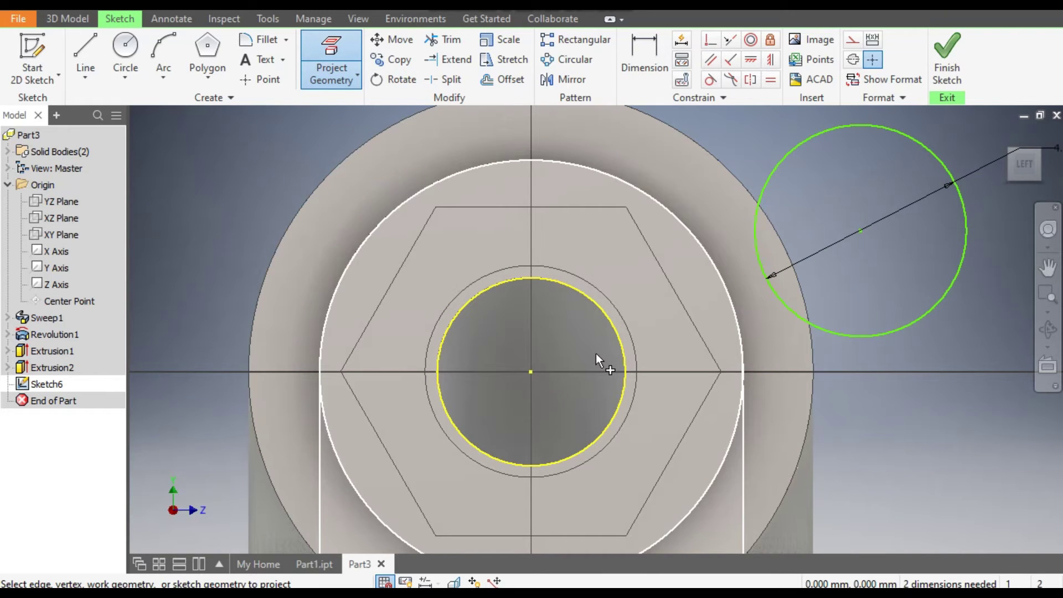
key(Escape)
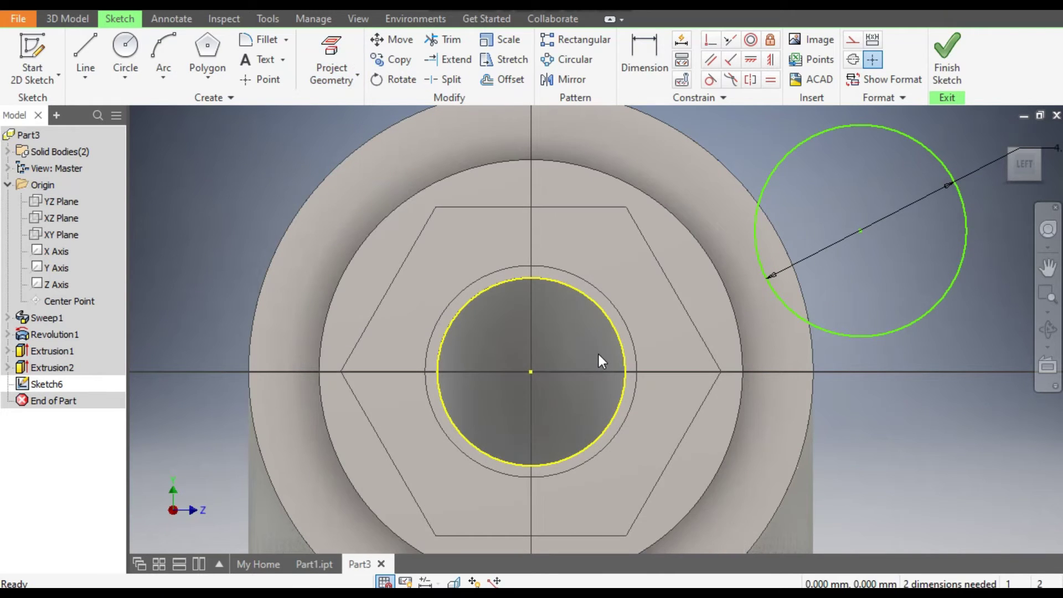
drag(860, 232, 530, 372)
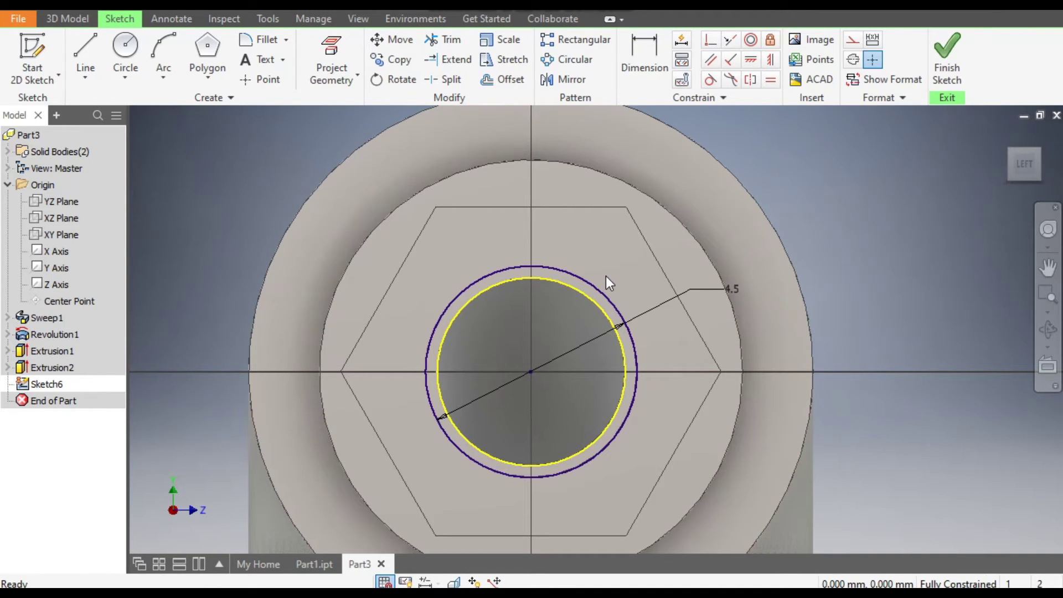
click(947, 56)
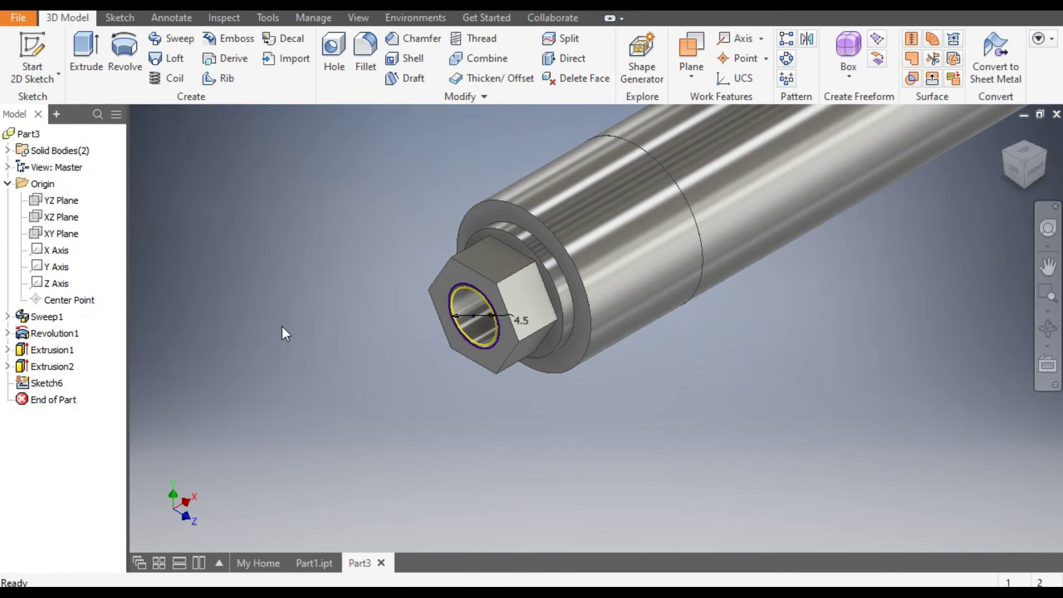
Step: Start an extrusion using both the ring around the hole and the inner circle as profiles
click(88, 43)
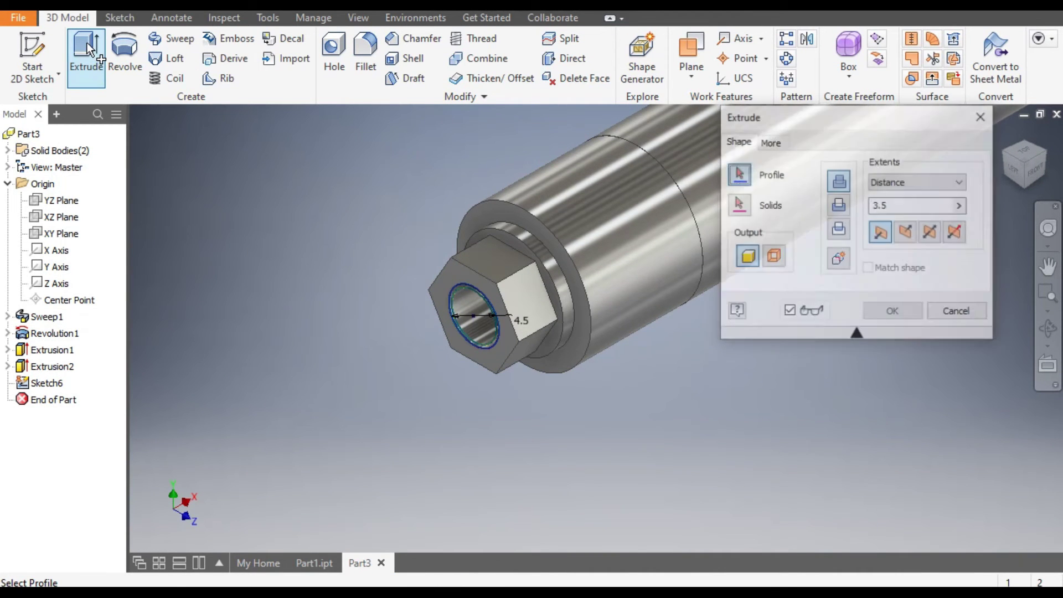
scroll(466, 298, up, 5)
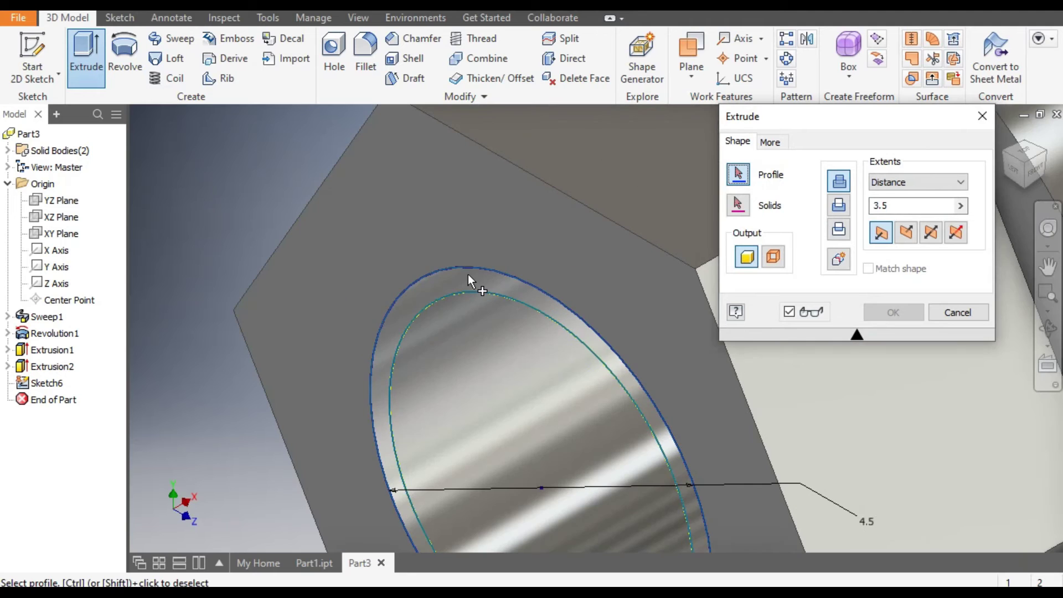
click(467, 274)
scroll(516, 252, down, 5)
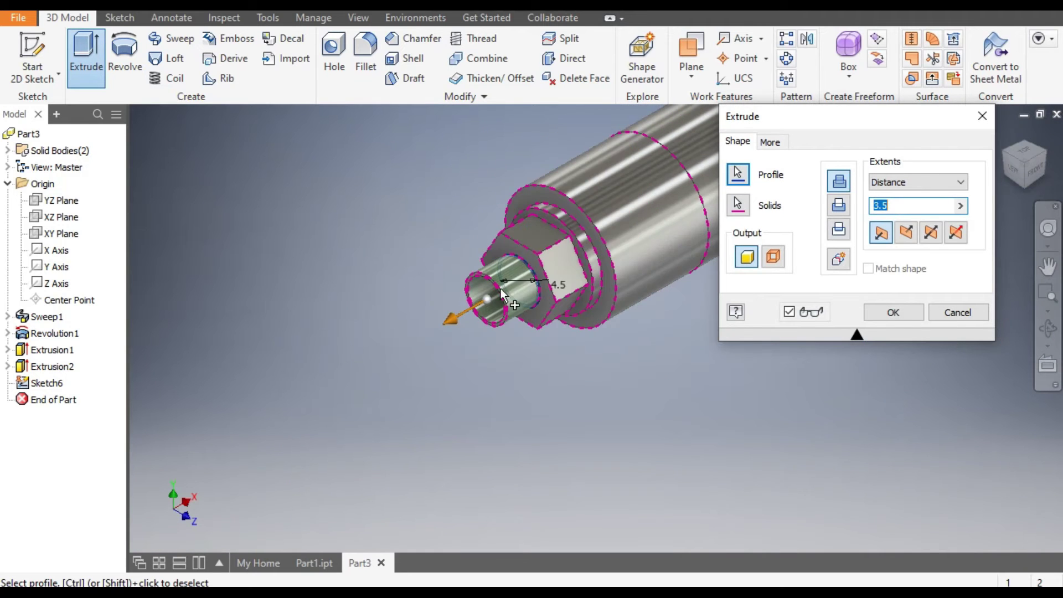
scroll(536, 282, up, 4)
click(541, 284)
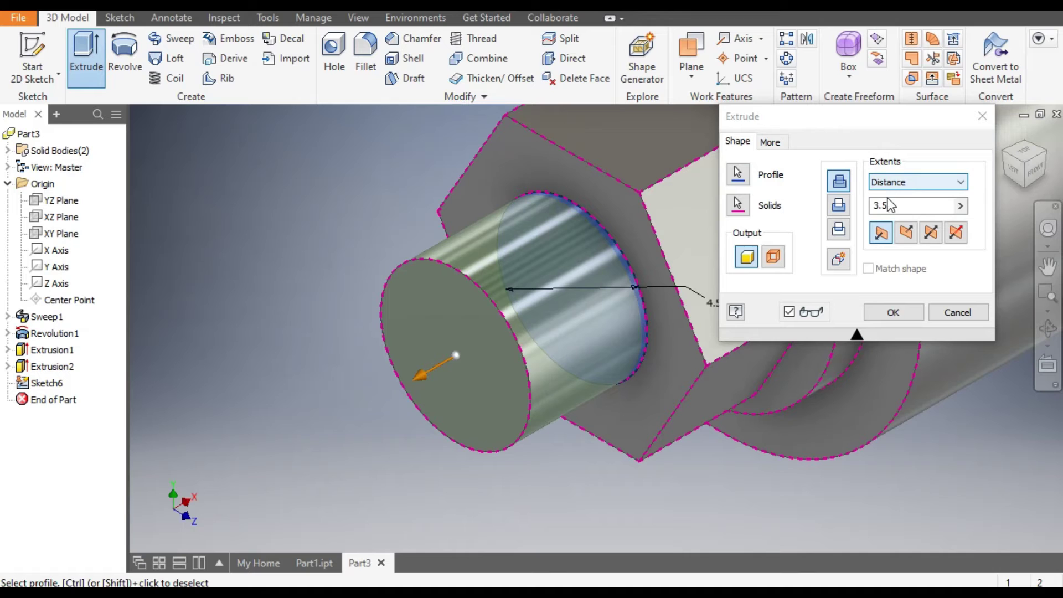
Step: Extrude the profiles asymmetrically as a joined rod, 15 mm outward from the nut and 45 mm inward
click(957, 233)
scroll(566, 274, down, 5)
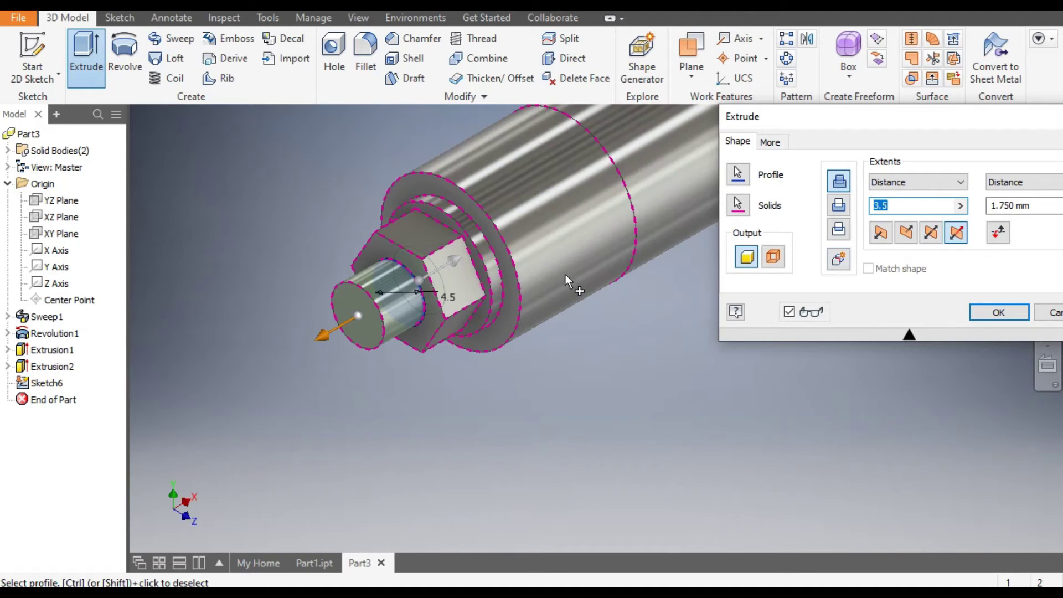
drag(887, 130, 819, 178)
text(15)
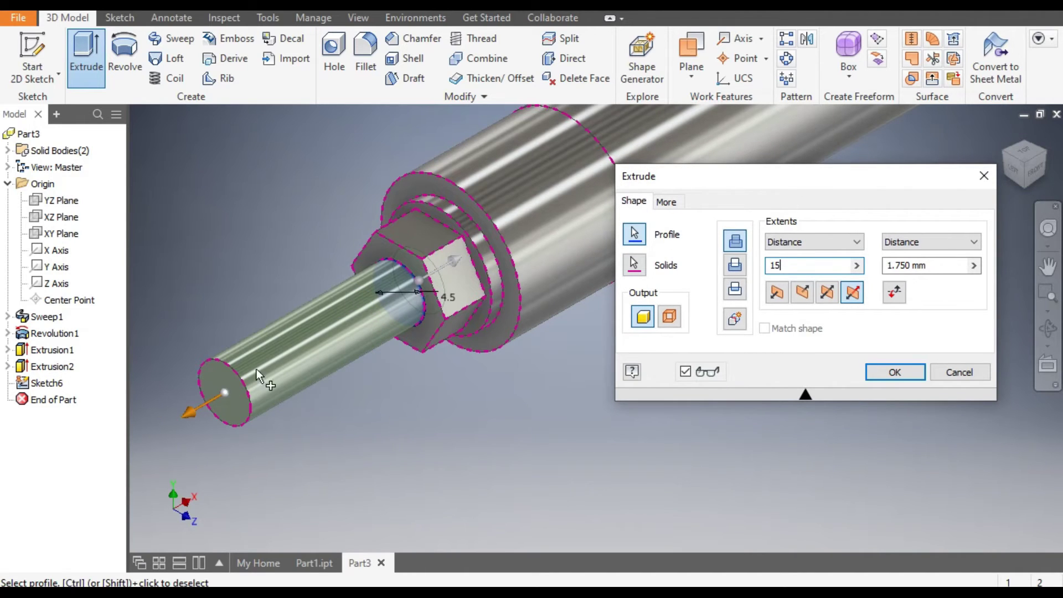
click(893, 267)
text(45)
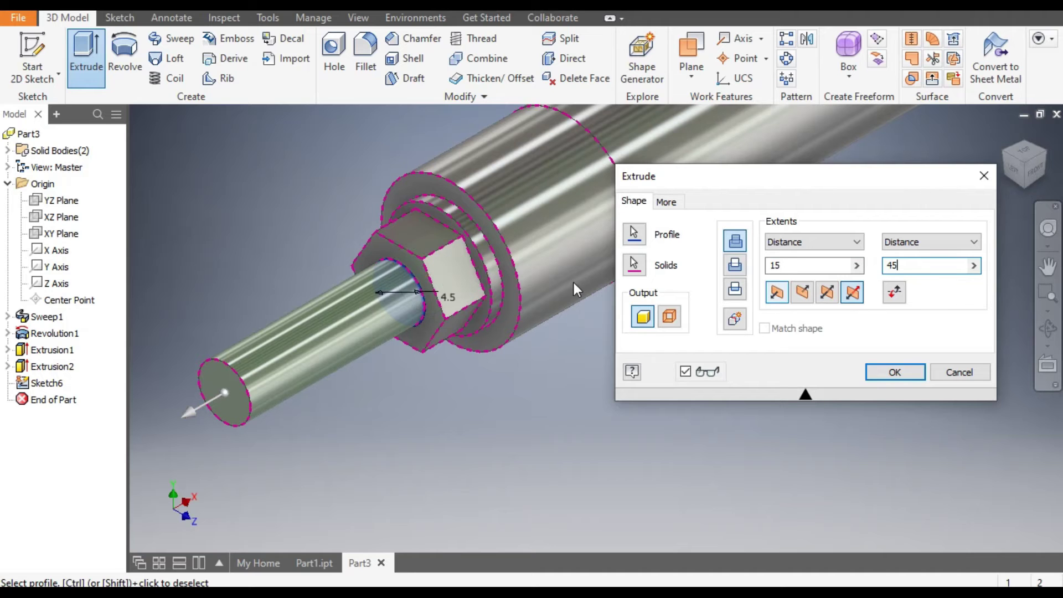
scroll(457, 350, down, 2)
middle_drag(458, 351, 391, 410)
scroll(501, 260, down, 4)
middle_drag(533, 303, 407, 280)
scroll(407, 280, up, 6)
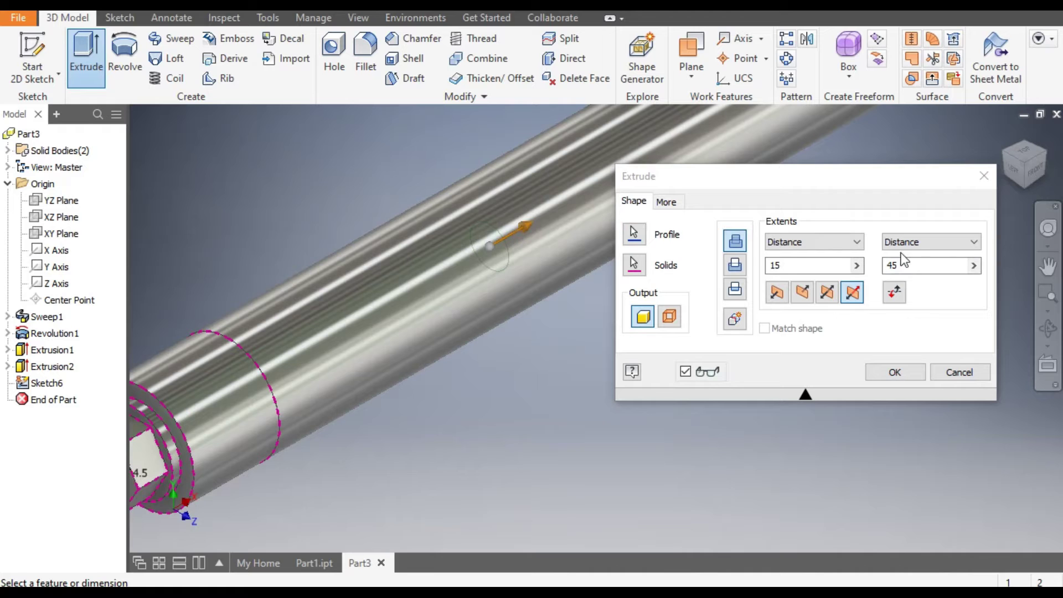
click(905, 373)
scroll(748, 275, down, 5)
scroll(522, 388, up, 4)
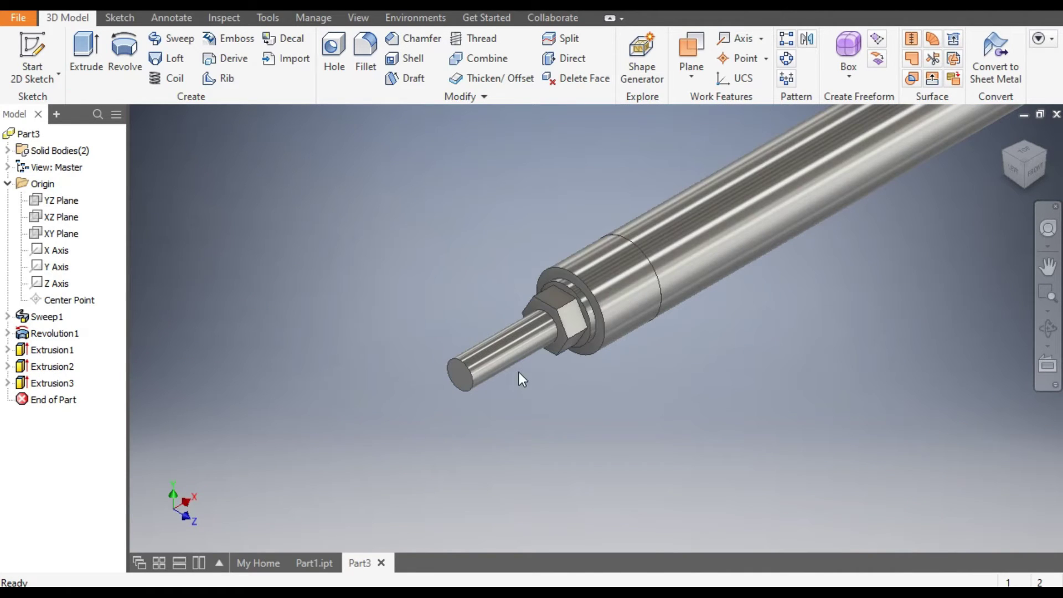
Step: Chamfer the rod's outer end edge by 0.5 mm
scroll(457, 385, up, 3)
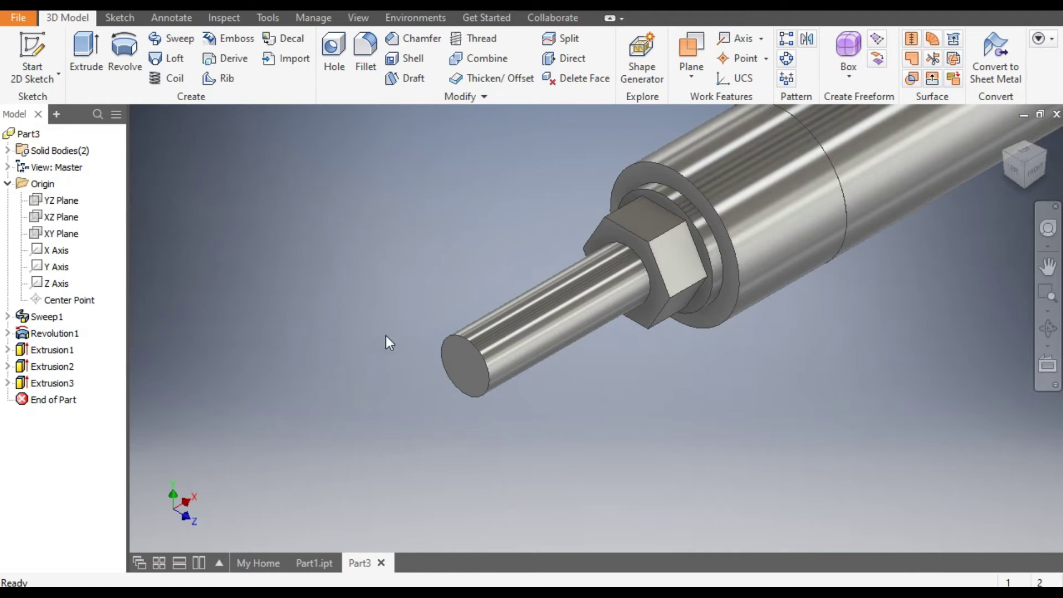
click(461, 338)
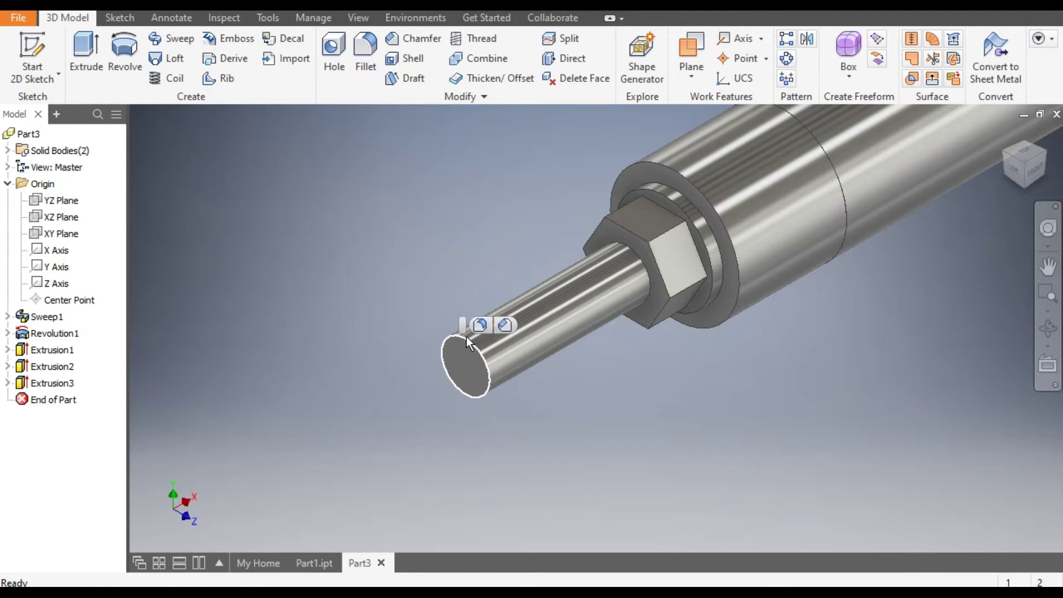
click(506, 327)
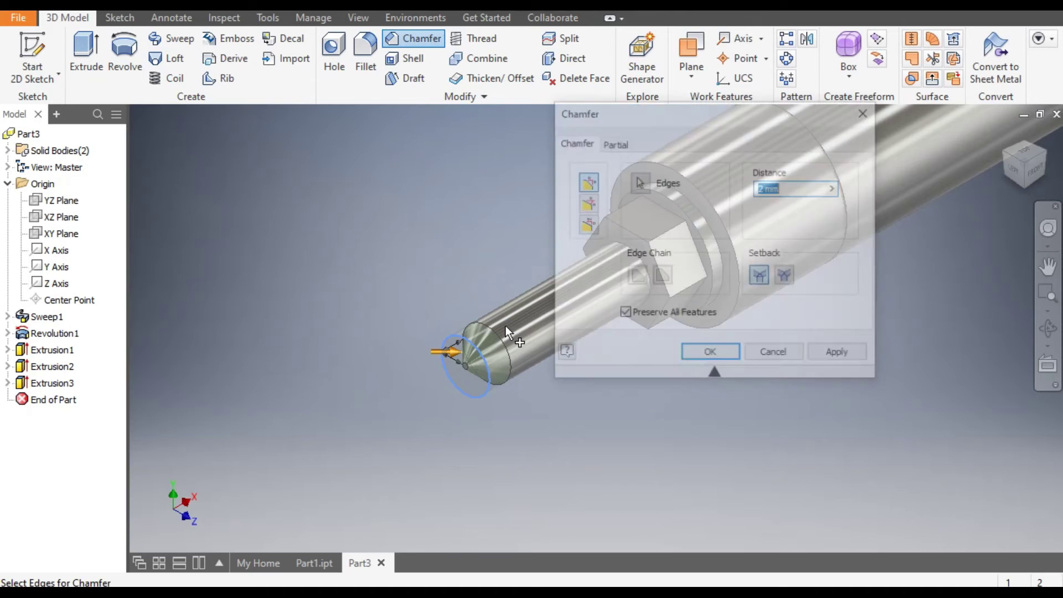
text(0.5)
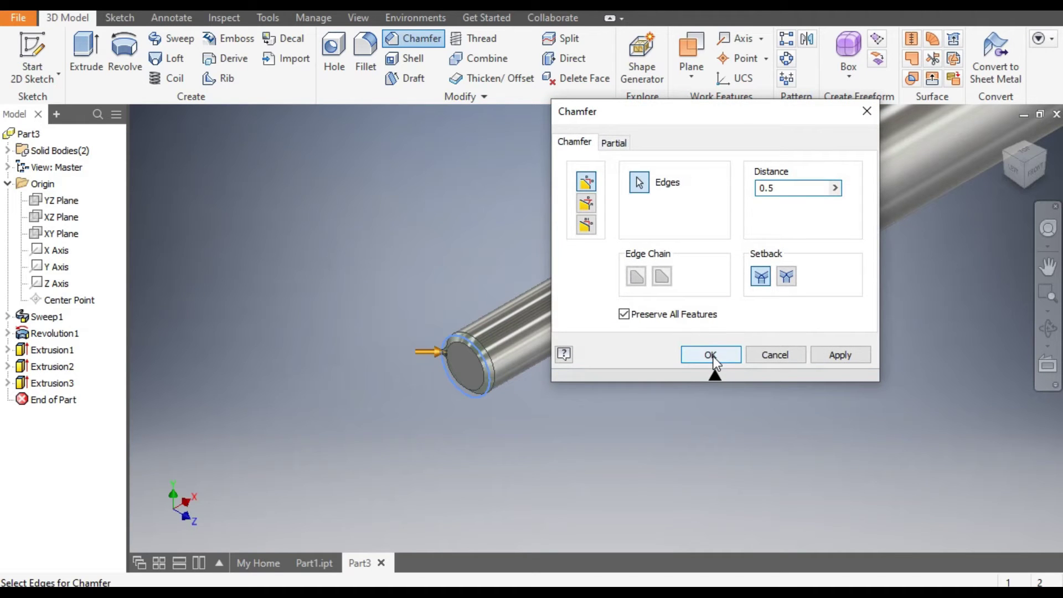
click(711, 355)
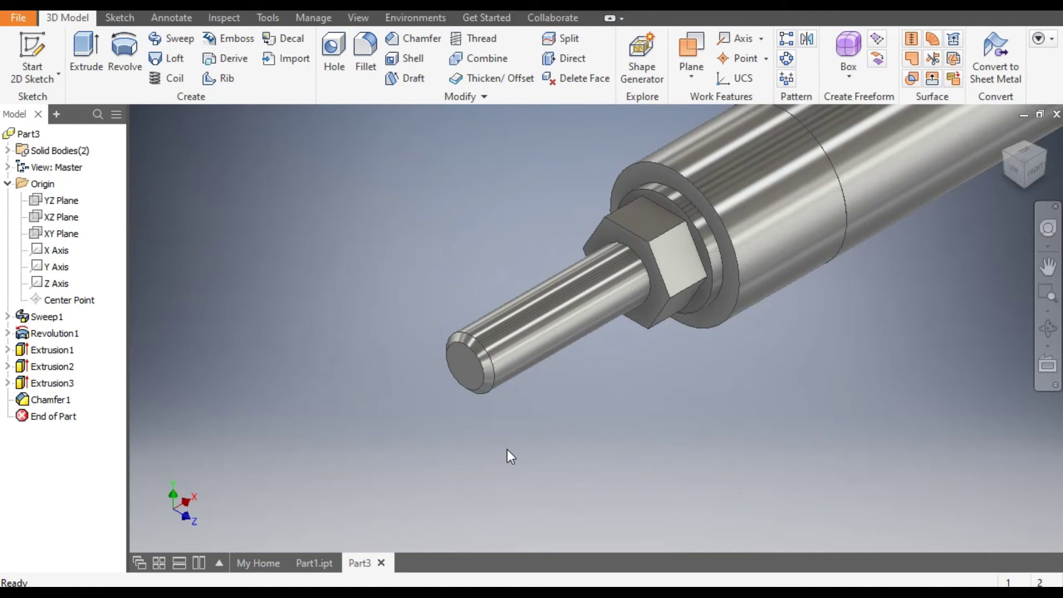
Step: Create a sketch on the rod's end face containing the projected outer edge of the chamfer, and finish the sketch
click(464, 363)
click(583, 352)
scroll(587, 355, up, 3)
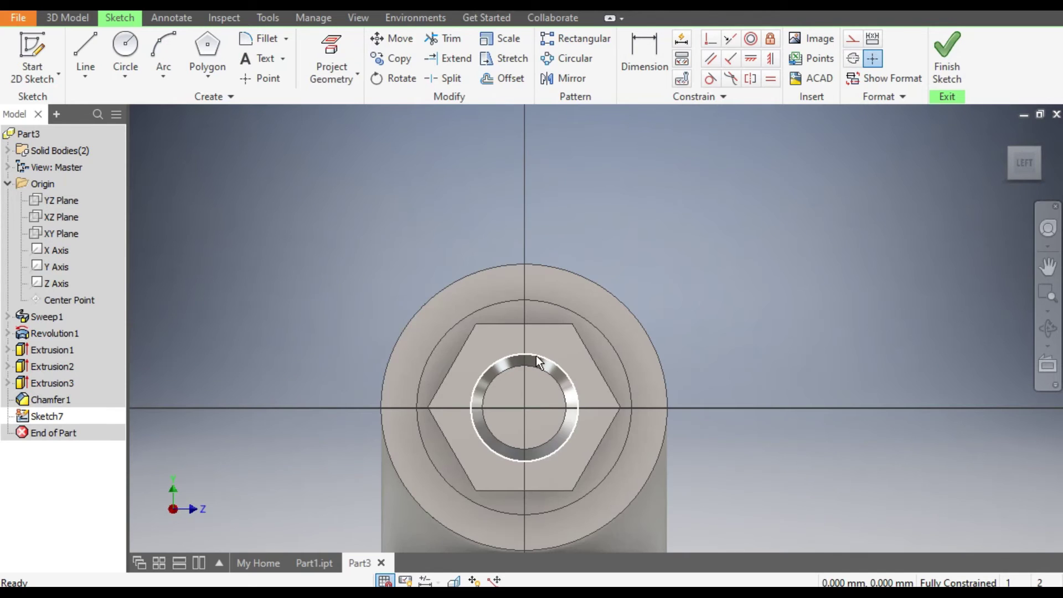
click(1039, 157)
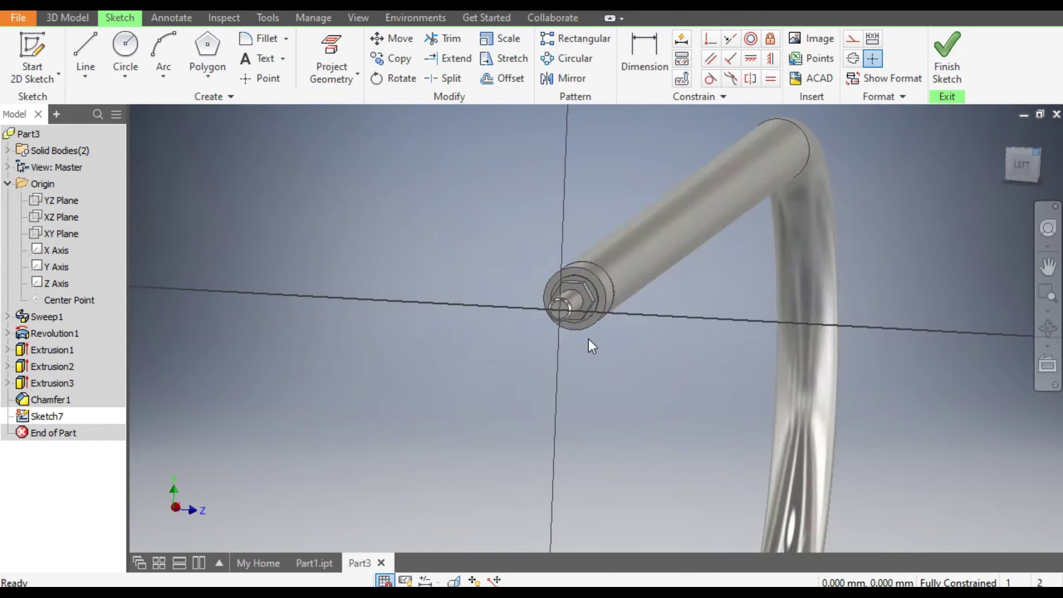
scroll(451, 363, up, 5)
scroll(500, 364, up, 2)
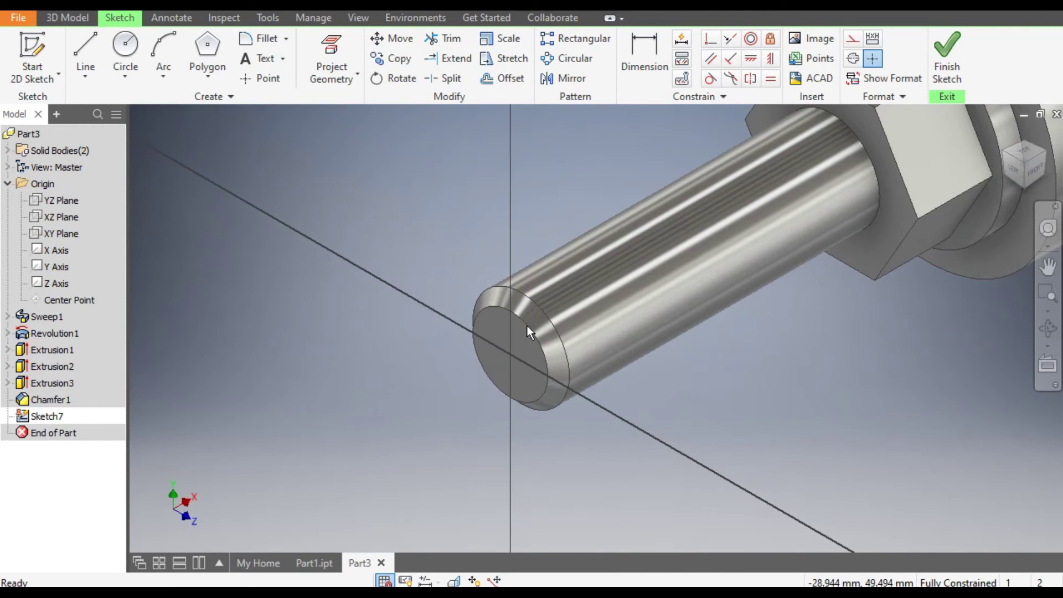
click(493, 297)
click(331, 62)
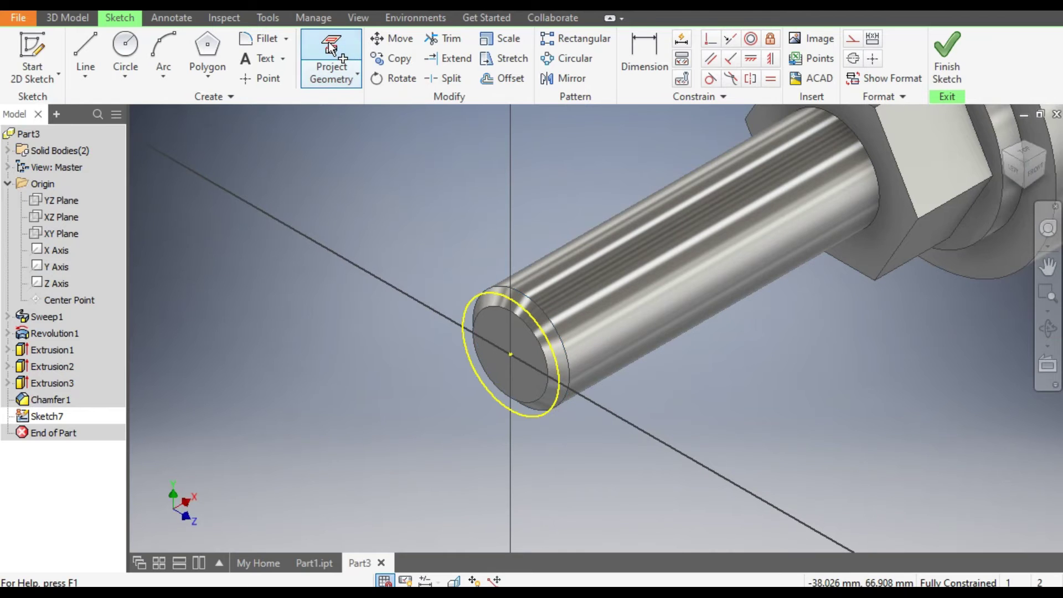
click(938, 48)
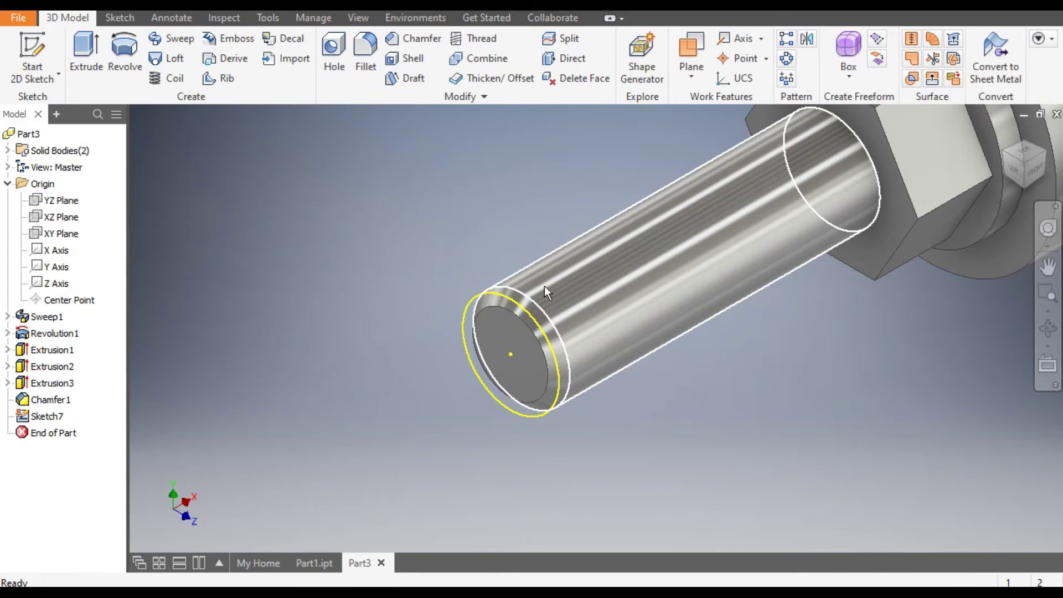
Step: Start a helical curve in a new 3D sketch, running its axis from the centre of the rod's end face along the rod
click(32, 77)
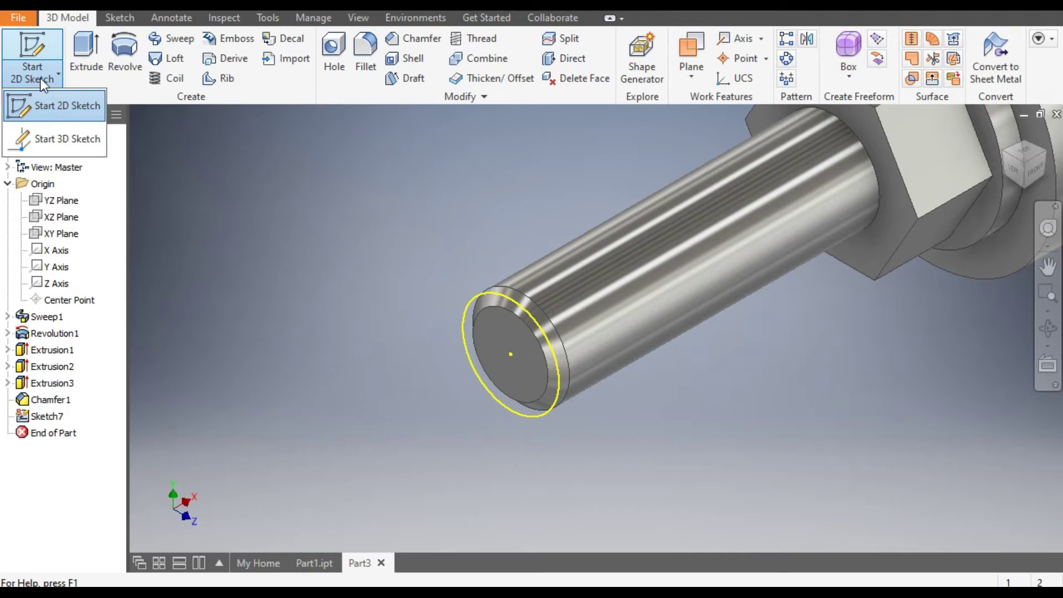
click(62, 138)
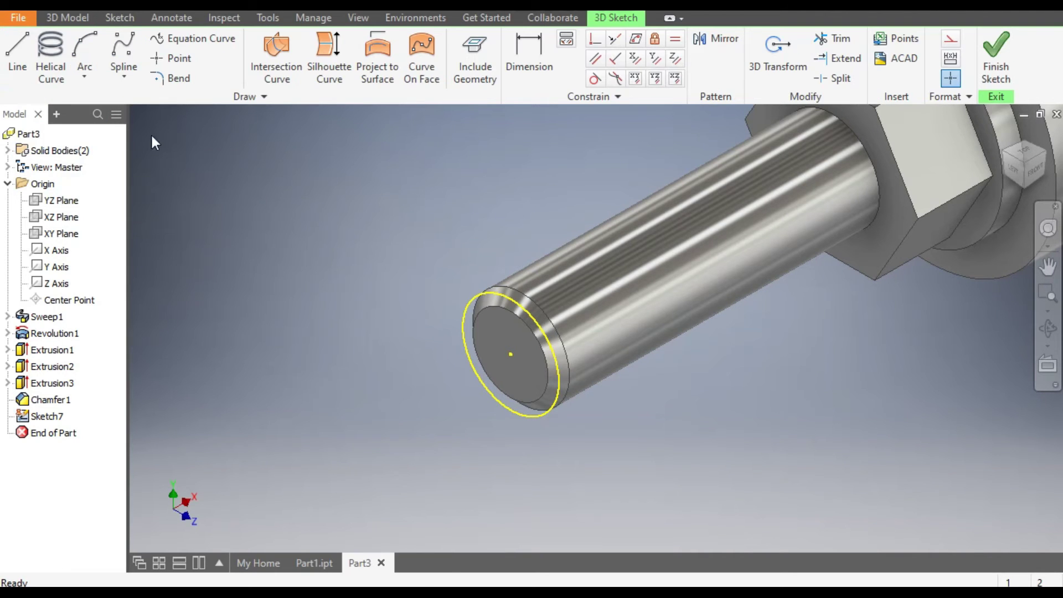
click(51, 49)
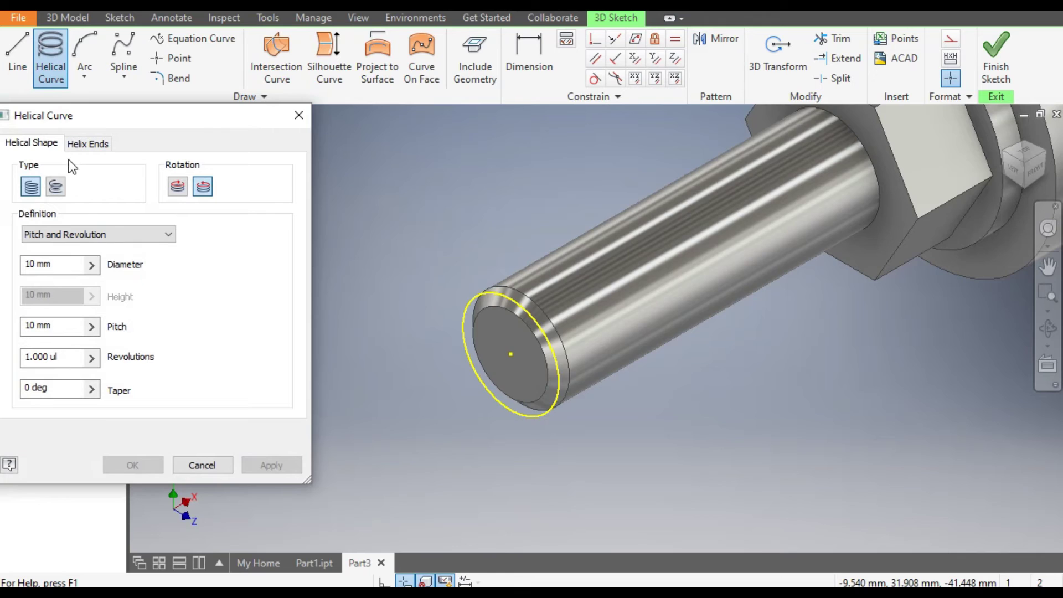
shift+middle_drag(553, 332, 684, 299)
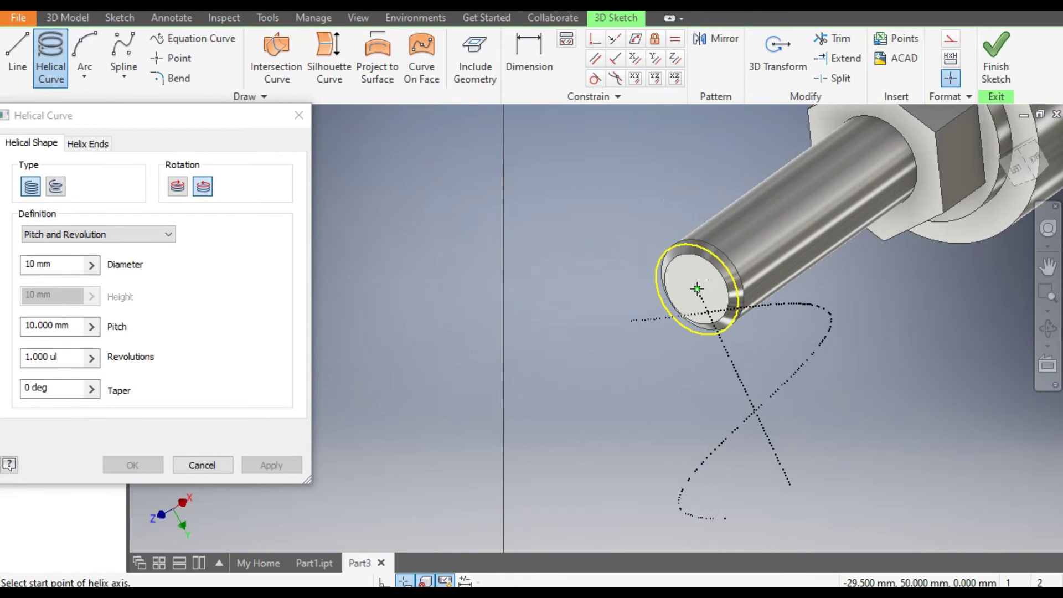
click(697, 289)
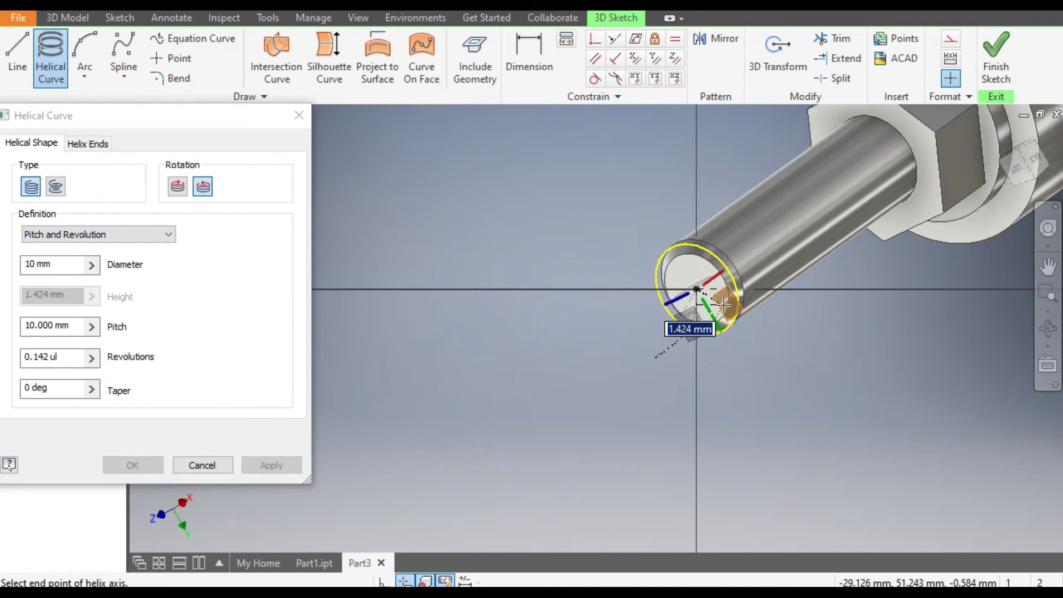
click(872, 162)
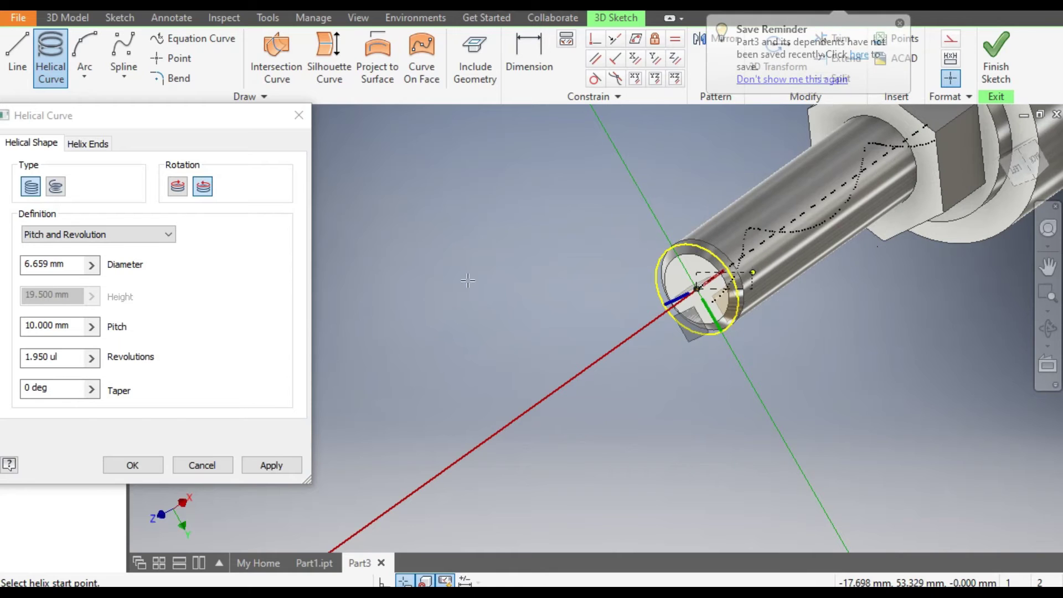
Step: Define the helix by pitch and height with 4.5 mm diameter, 60 mm height and 0.7 mm pitch, and finish the 3D sketch
click(55, 264)
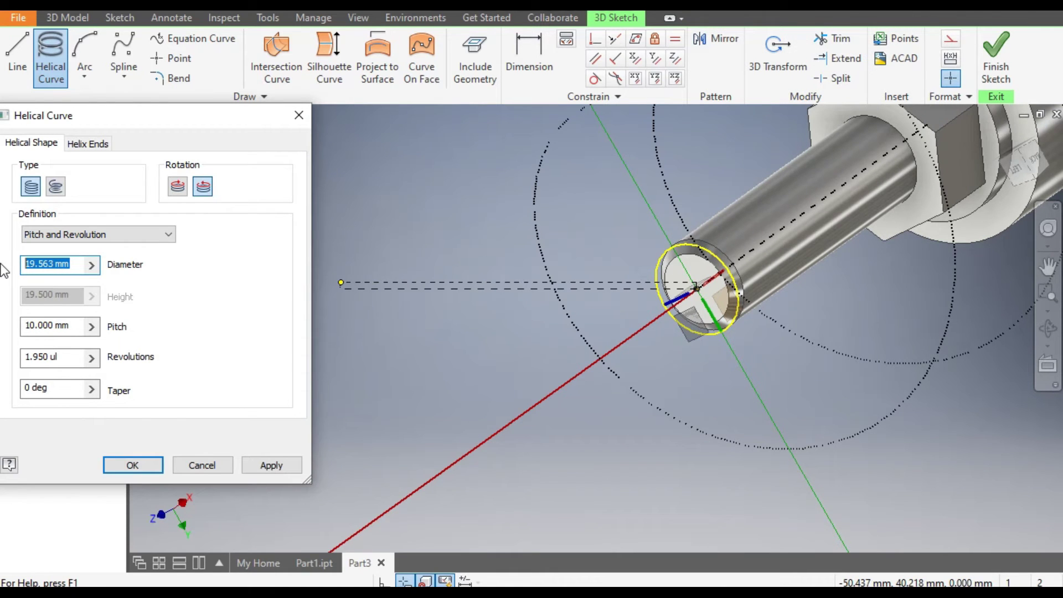
text(4.5)
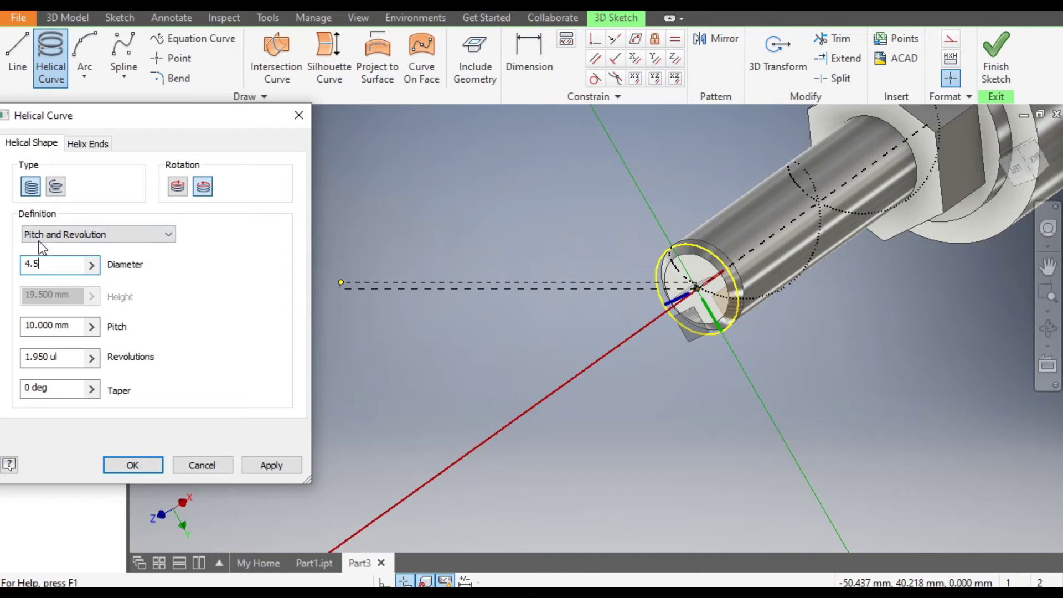
click(72, 229)
click(61, 271)
drag(71, 294, 25, 296)
text(60)
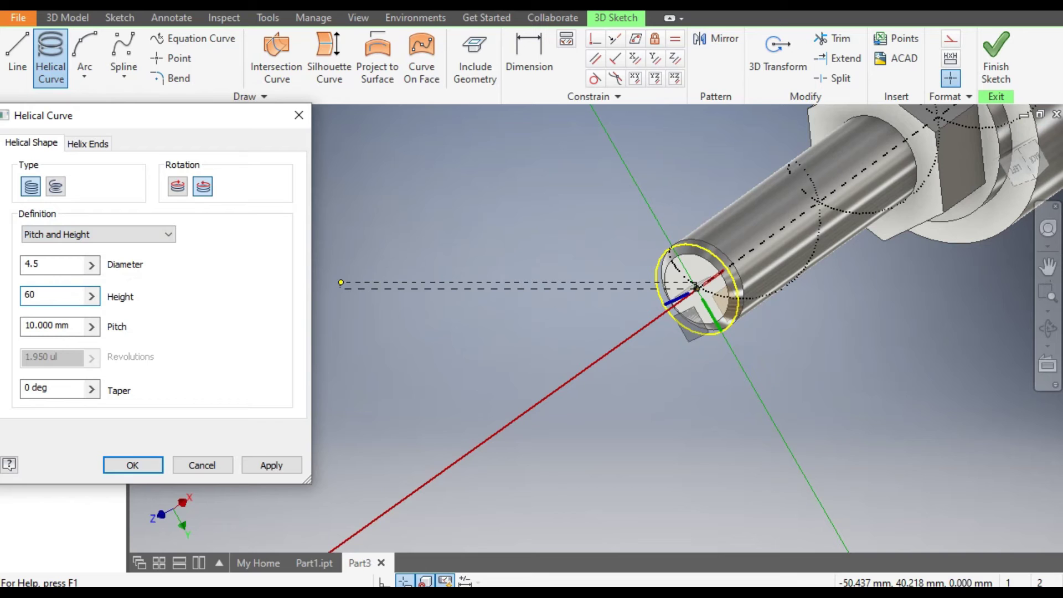
key(Tab)
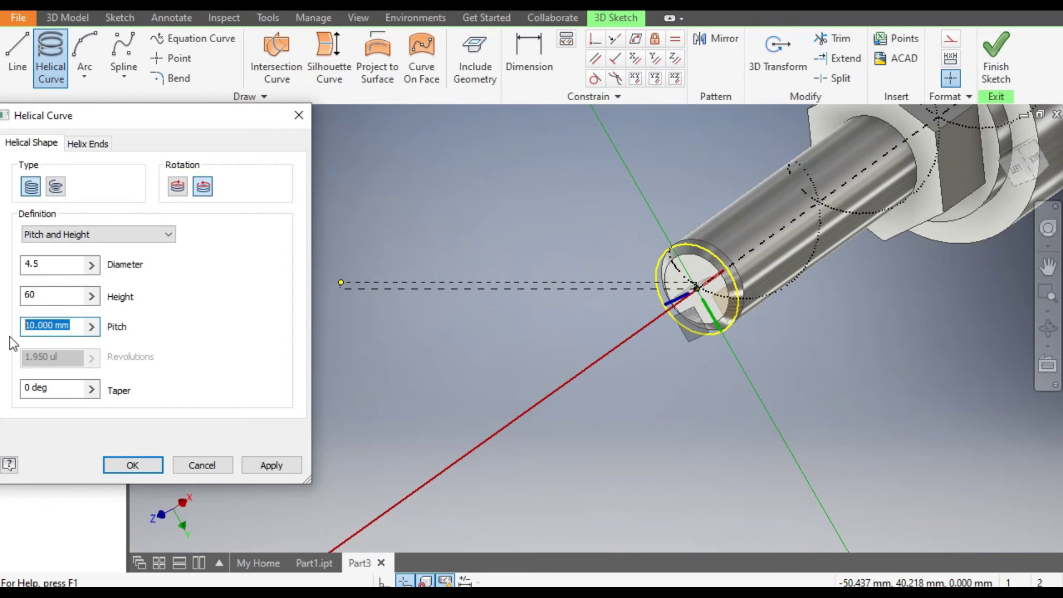
text(0.7)
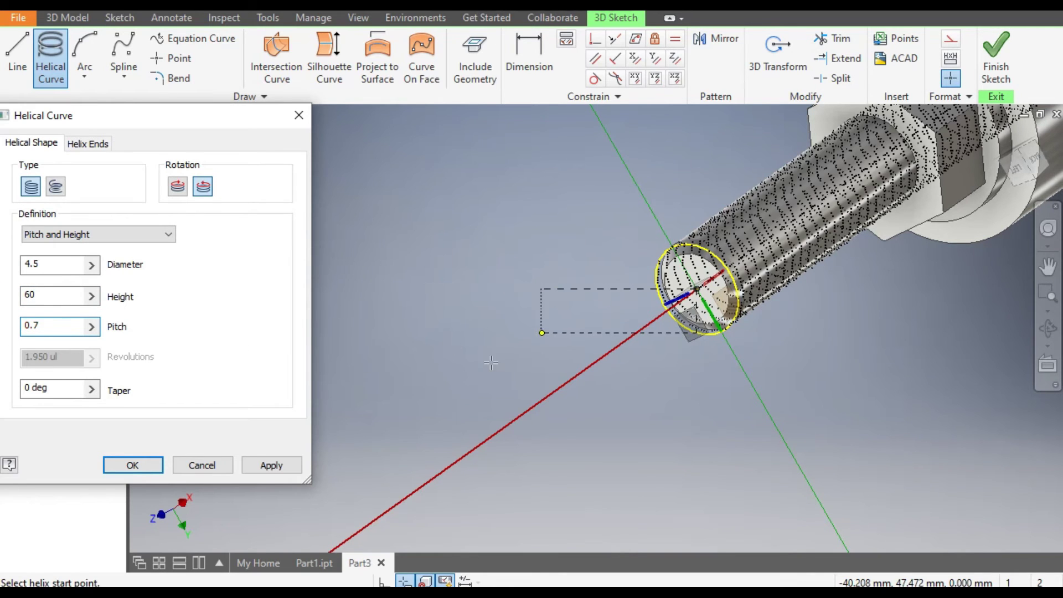
scroll(483, 362, up, 5)
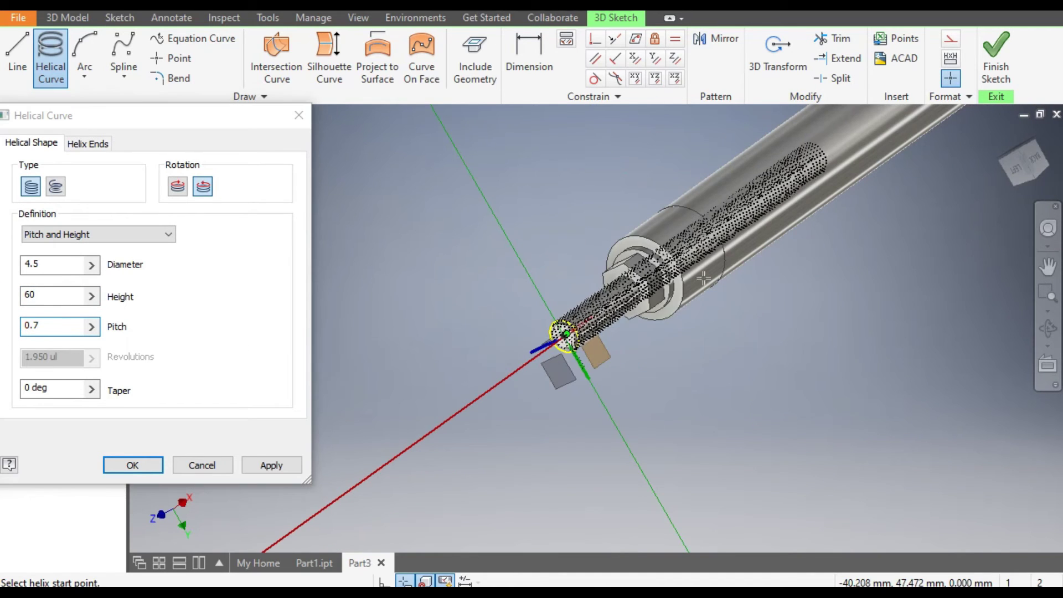
click(139, 465)
scroll(571, 338, down, 5)
scroll(589, 341, down, 3)
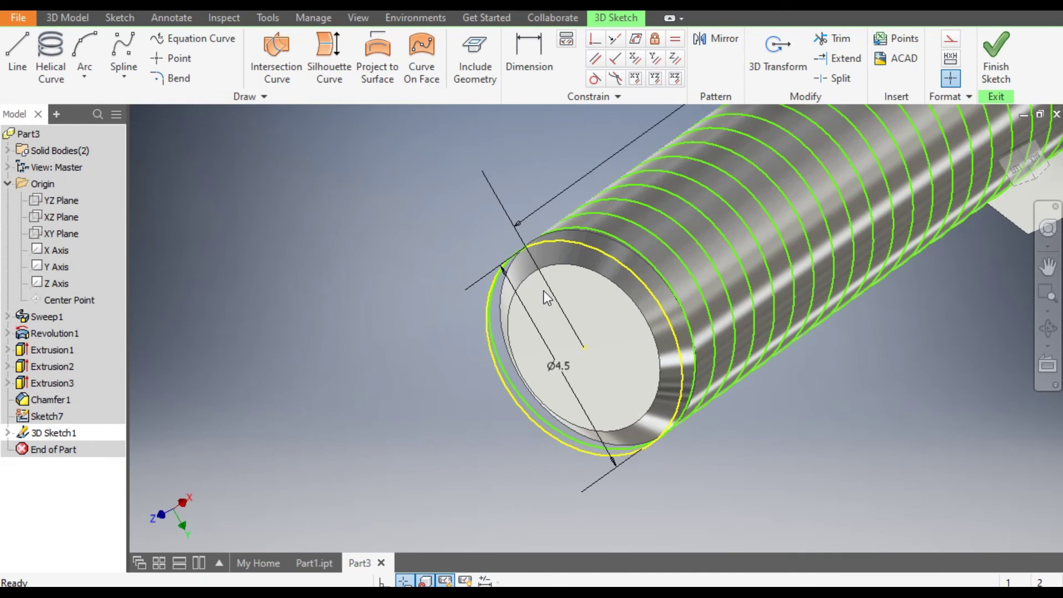
click(997, 55)
scroll(355, 266, up, 5)
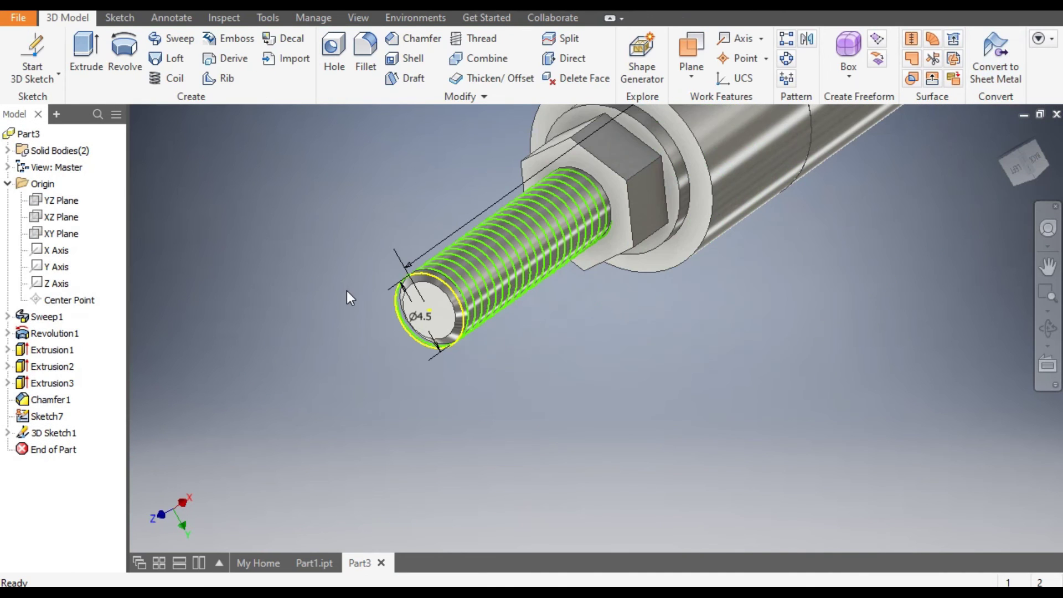
Step: Create a 2D sketch on the XY plane and project geometry at the helix's start into it
shift+middle_drag(577, 351, 777, 344)
scroll(776, 344, up, 5)
scroll(547, 454, down, 6)
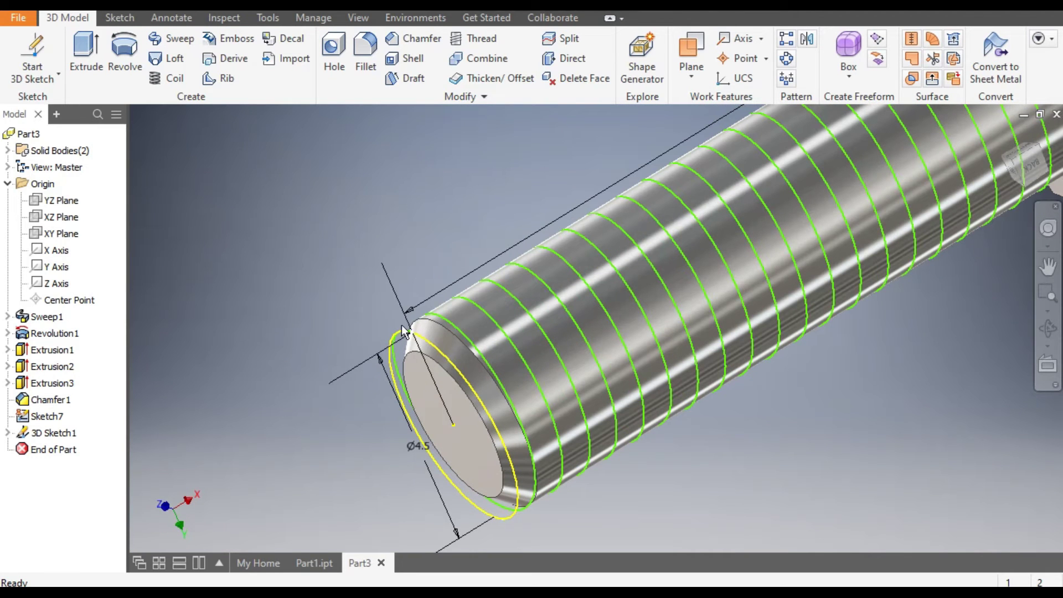
click(32, 80)
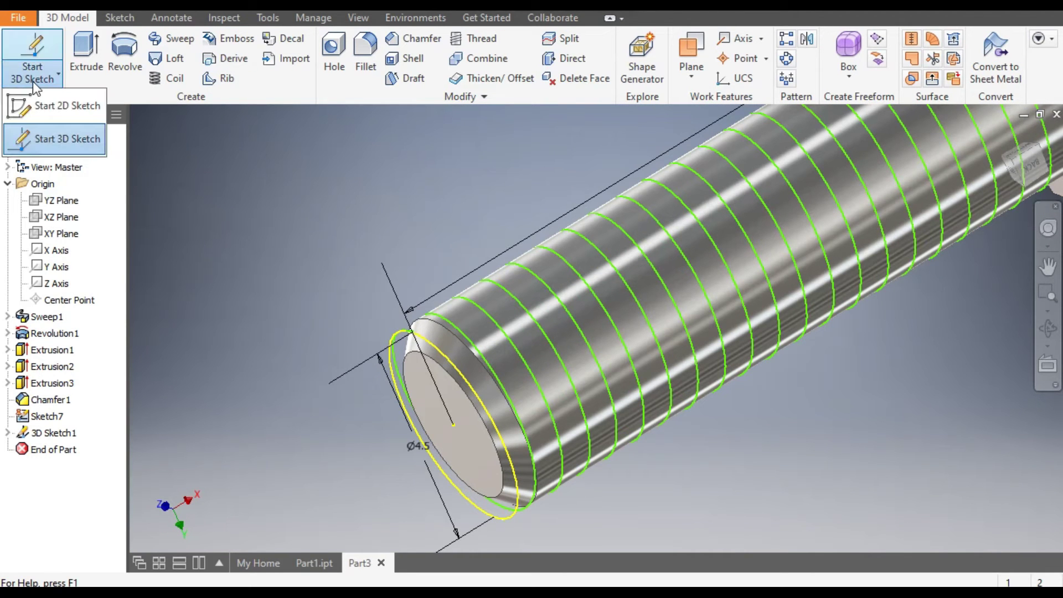
click(46, 110)
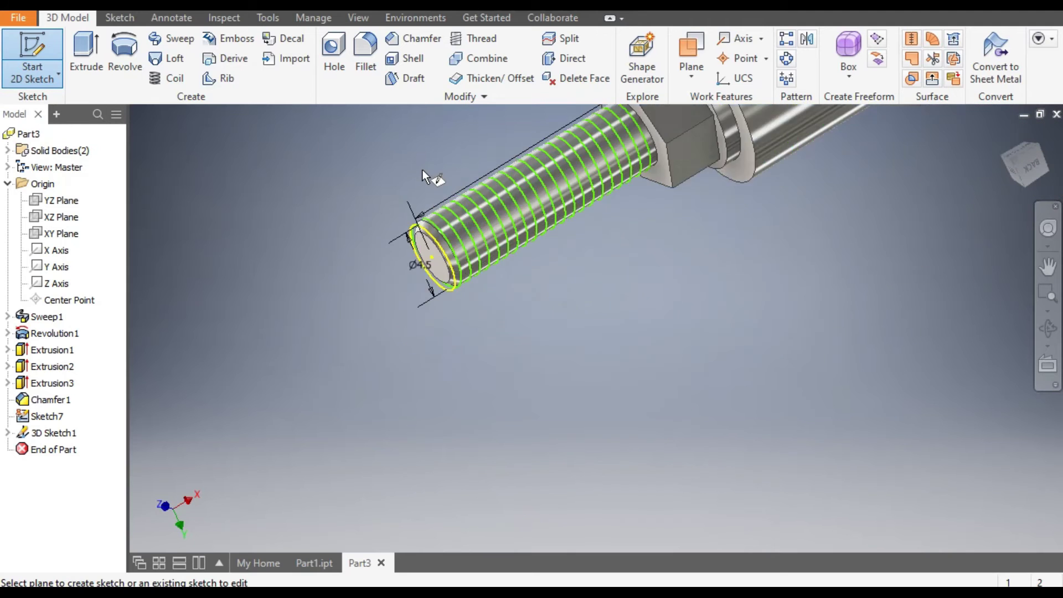
click(52, 236)
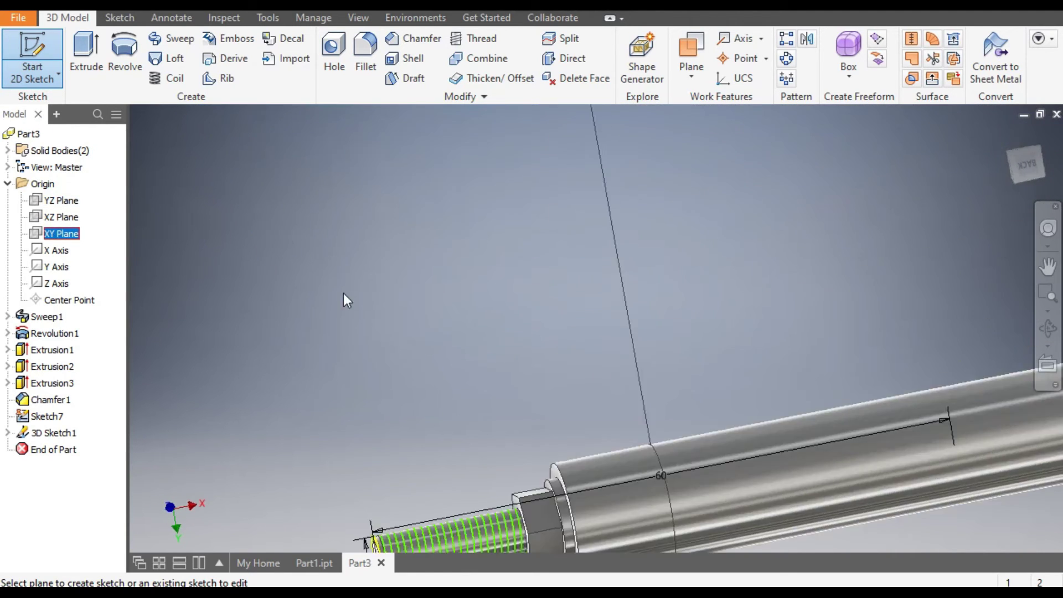
scroll(539, 259, up, 10)
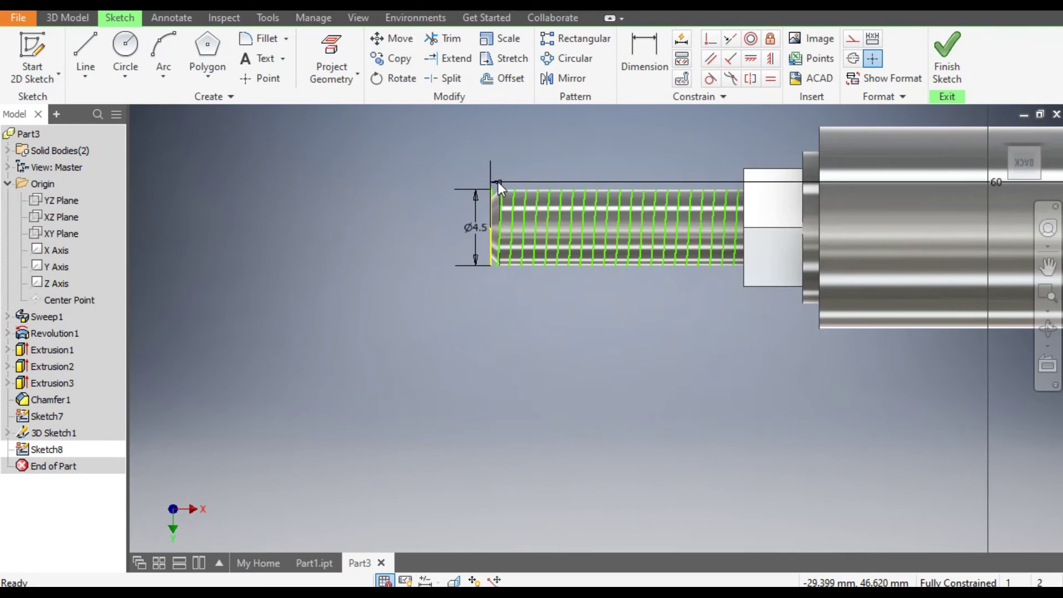
click(328, 62)
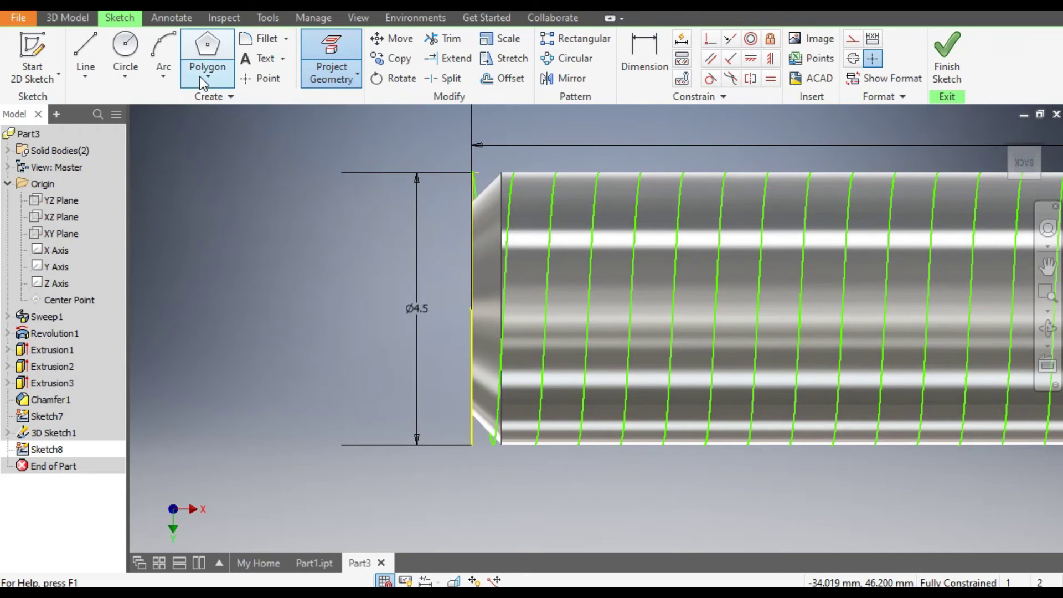
Step: Sketch a three-sided polygon with sides about 3.5 mm long in the empty area beyond the rod's free end
click(205, 47)
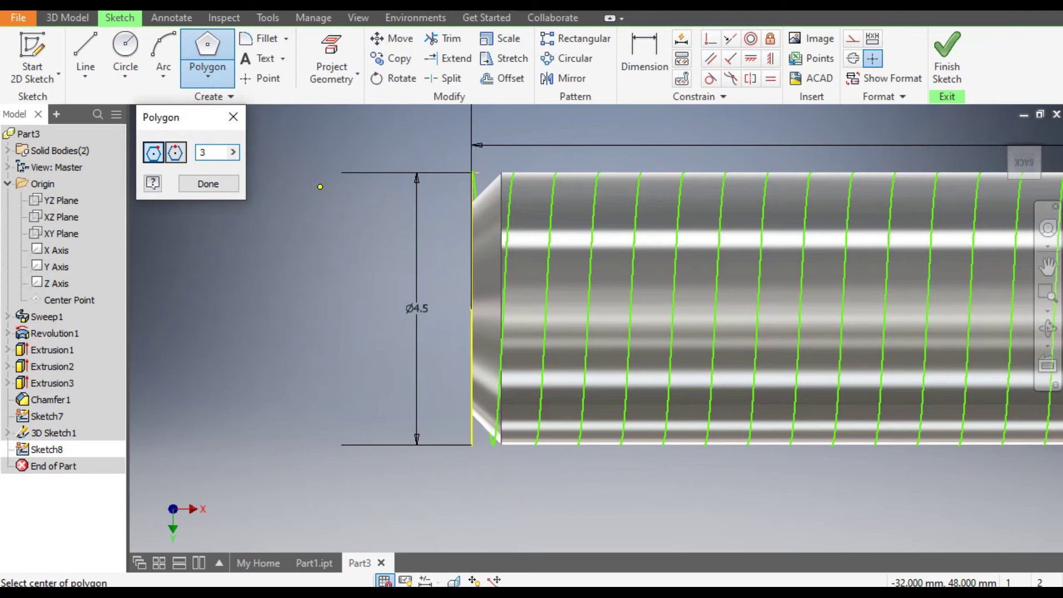
scroll(547, 239, down, 2)
click(342, 207)
click(340, 278)
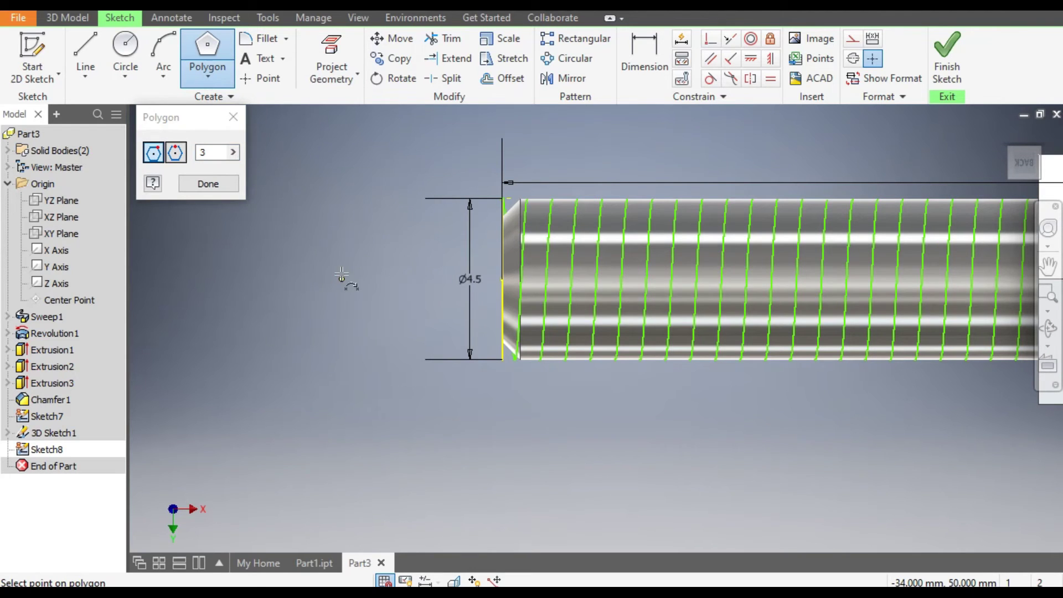
middle_drag(642, 145, 843, 155)
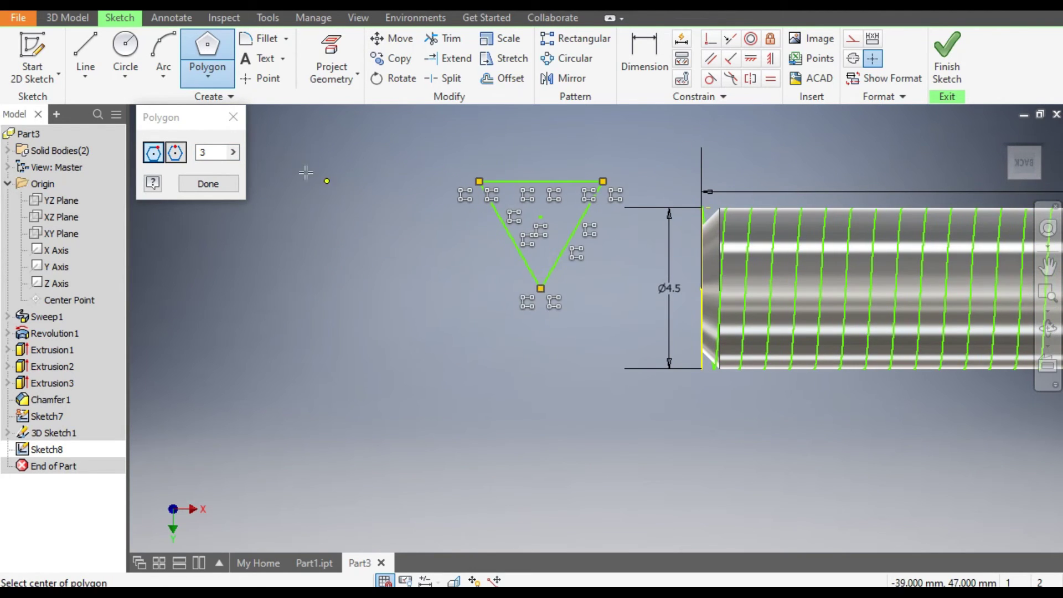
click(233, 117)
Step: Dimension the triangle's horizontal side to 0.5 mm
click(647, 44)
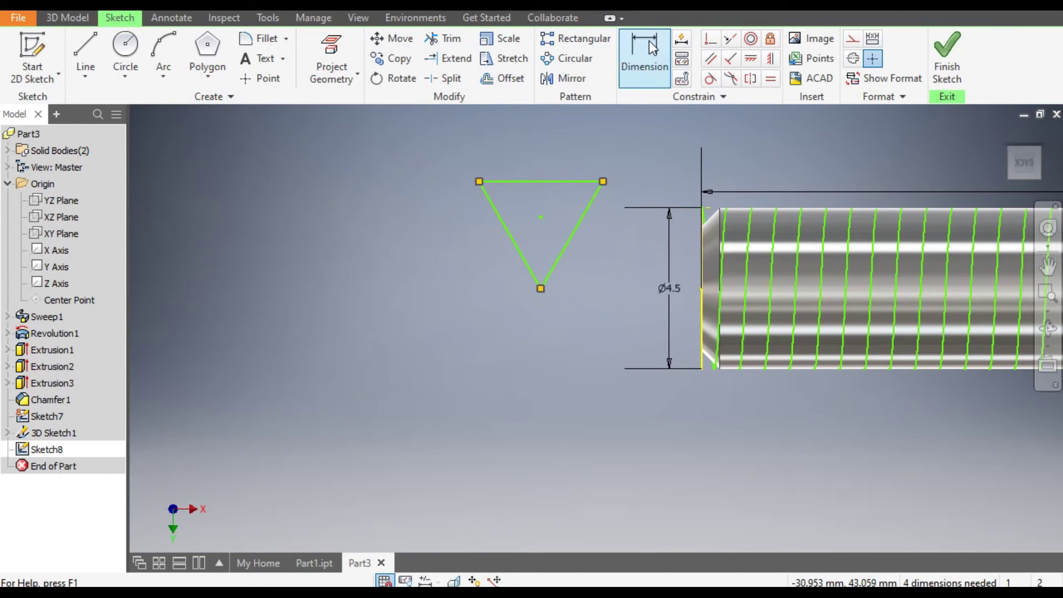
click(554, 183)
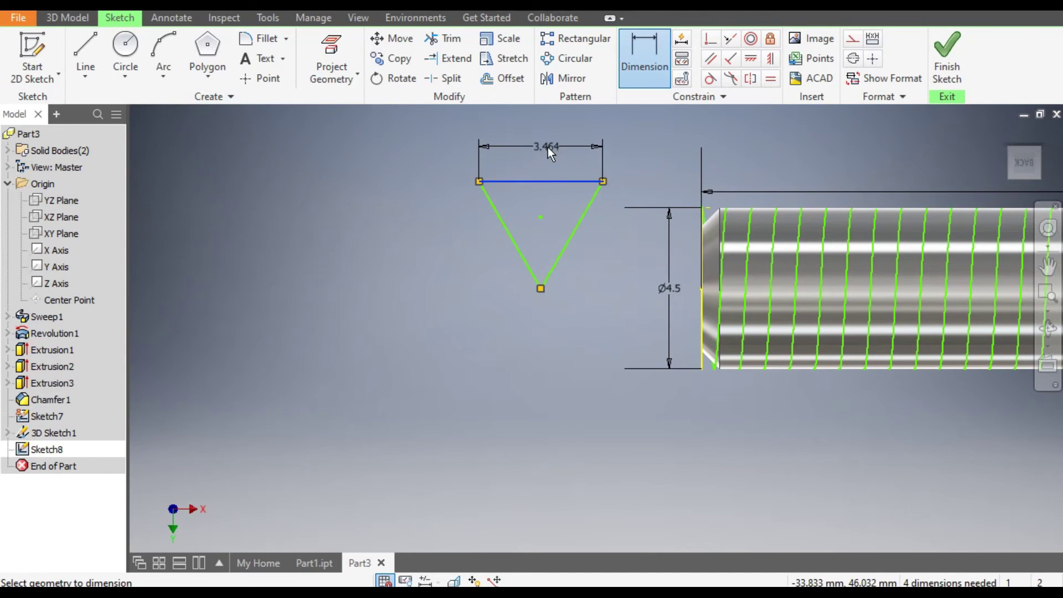
click(548, 147)
text(0.5)
key(Return)
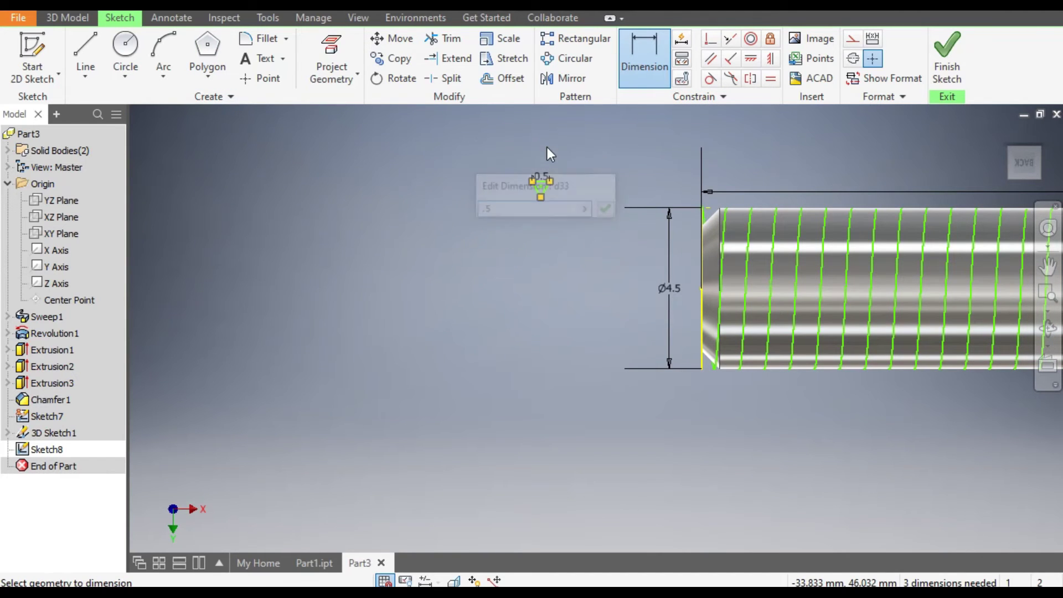
Step: Make the outer end of the triangle's horizontal side coincident with the helix's start point, and finish the sketch
scroll(653, 193, up, 2)
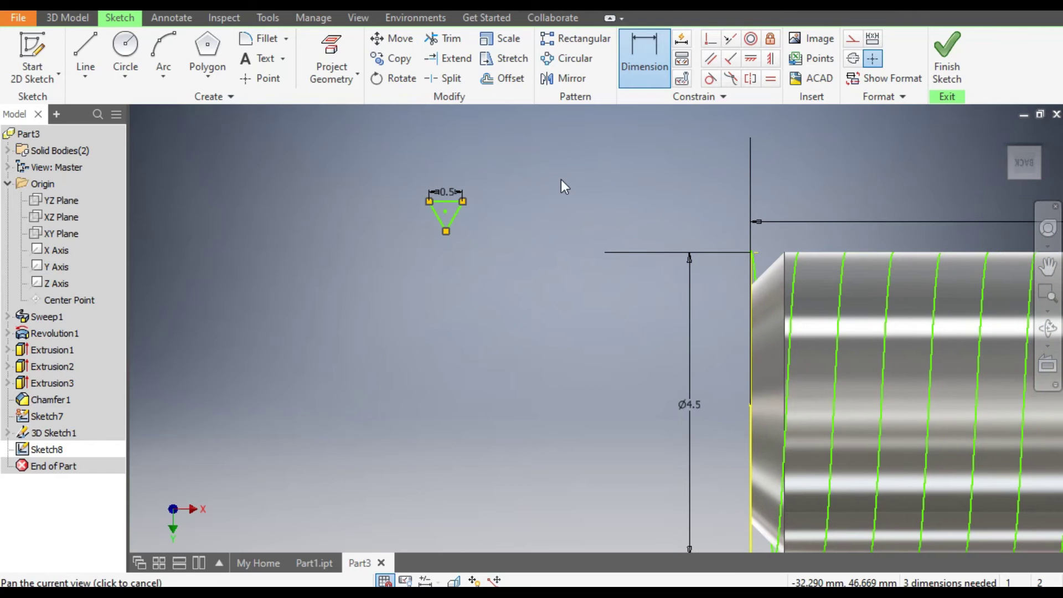
click(708, 45)
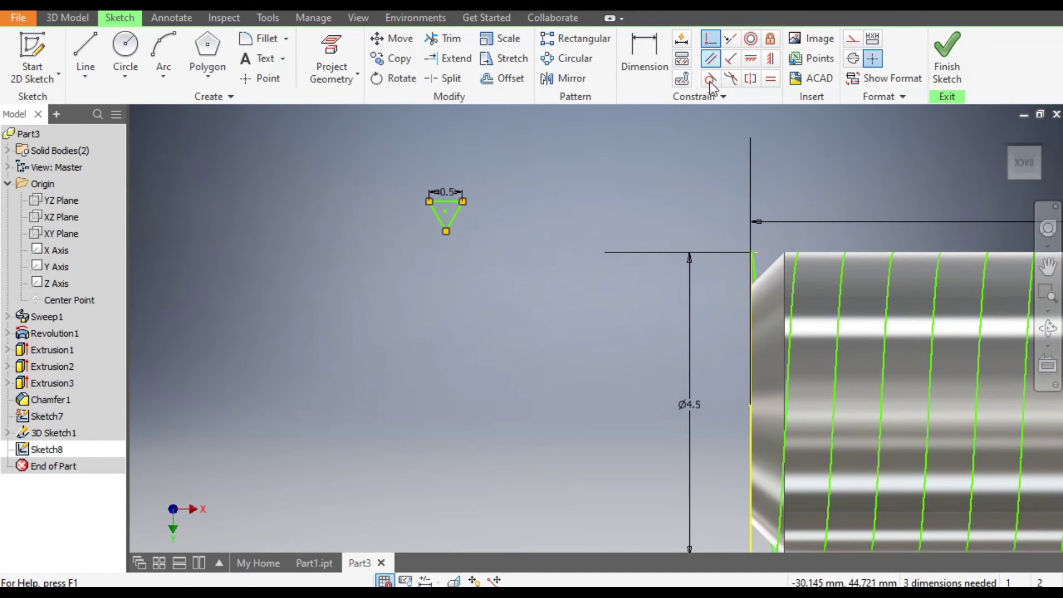
click(430, 202)
click(750, 252)
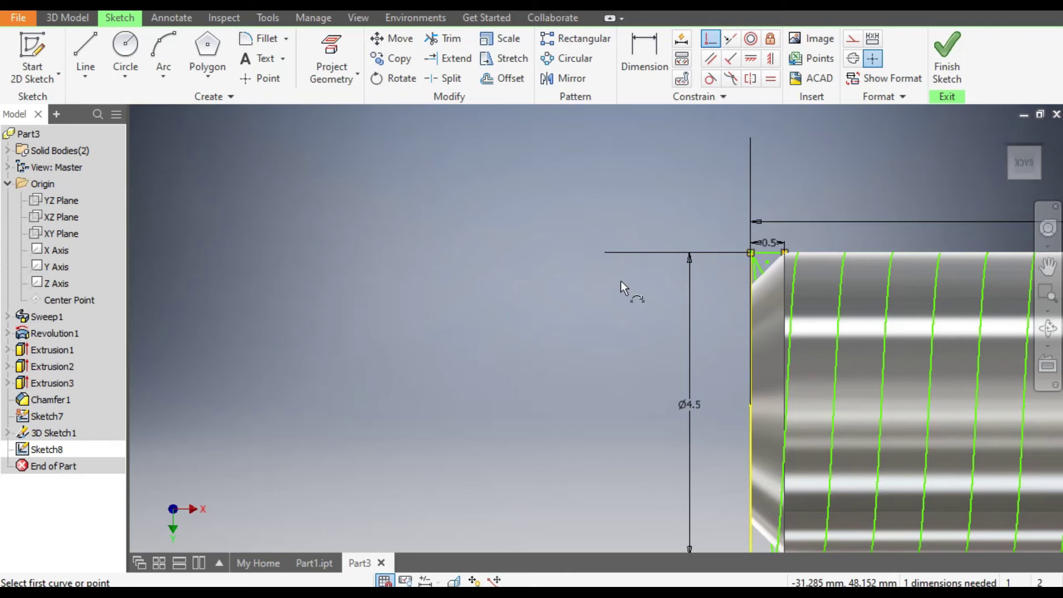
click(942, 50)
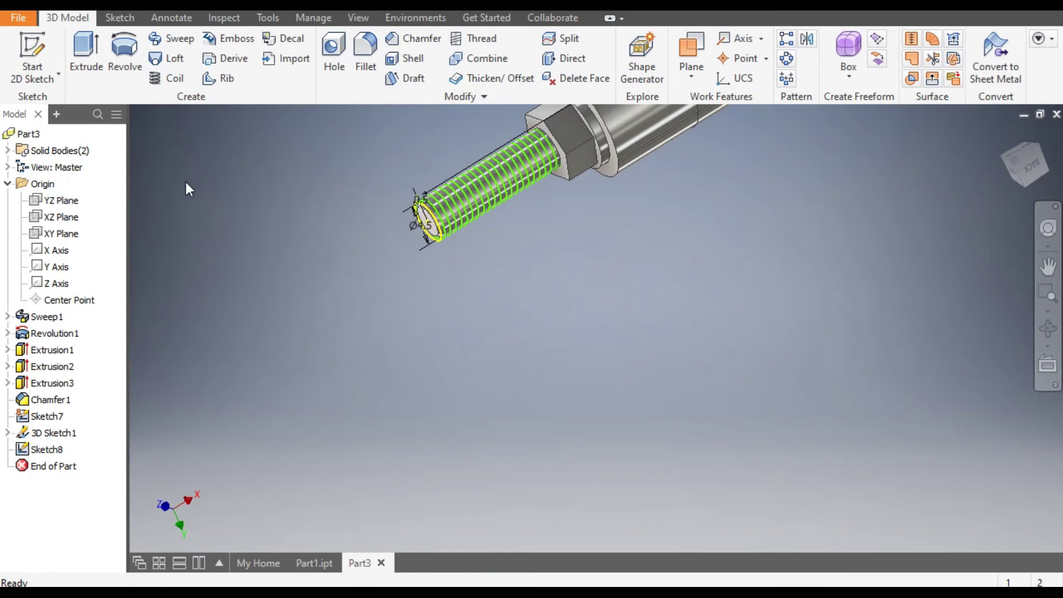
Step: Start a sweep with the small triangle at the rod's free end as profile and the helical curve as path
click(171, 39)
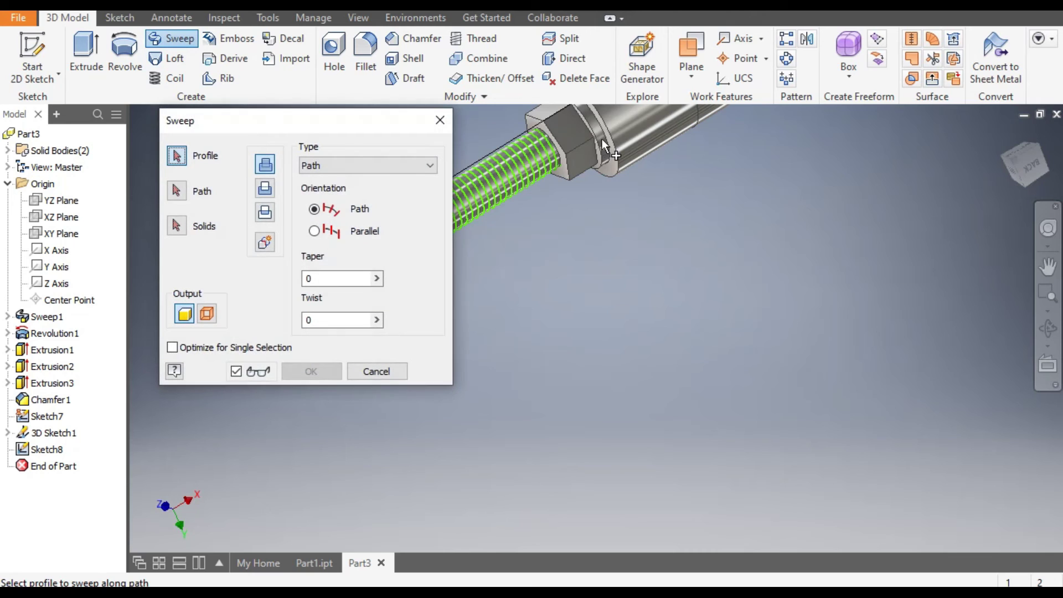
scroll(731, 299, up, 3)
scroll(589, 245, up, 5)
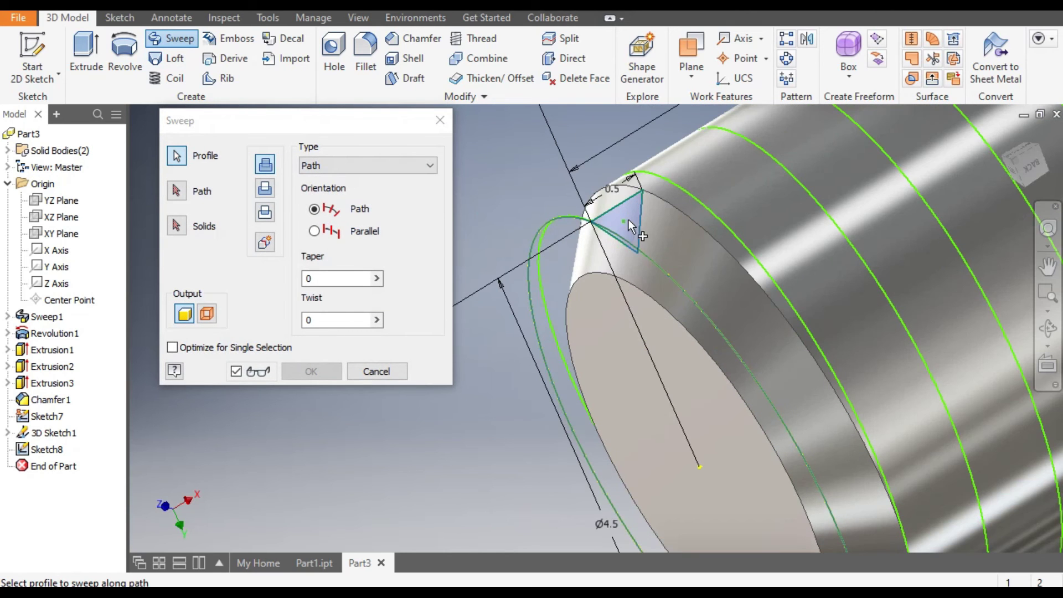
click(177, 191)
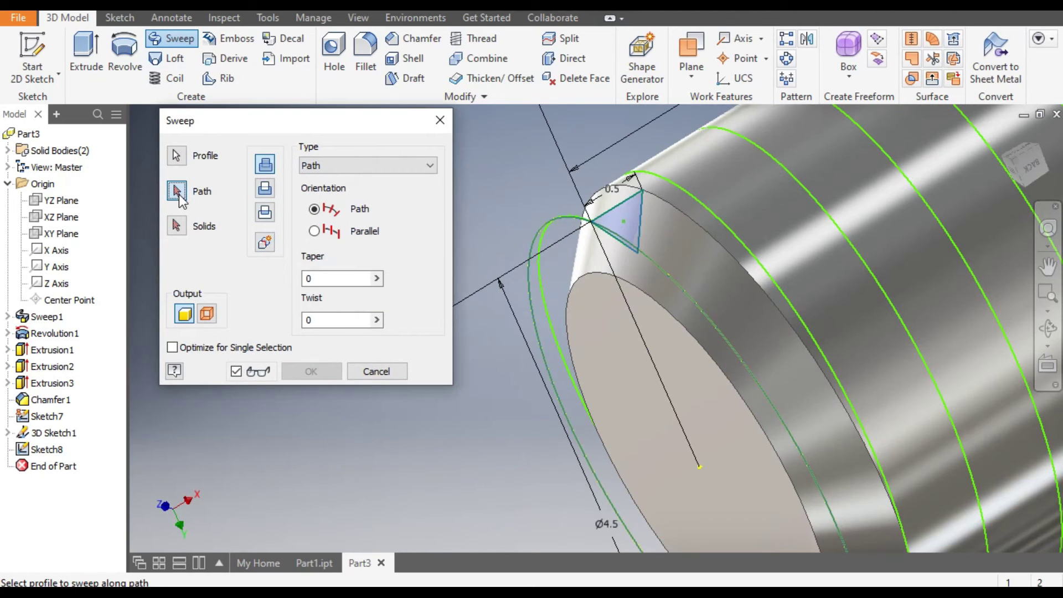
click(671, 277)
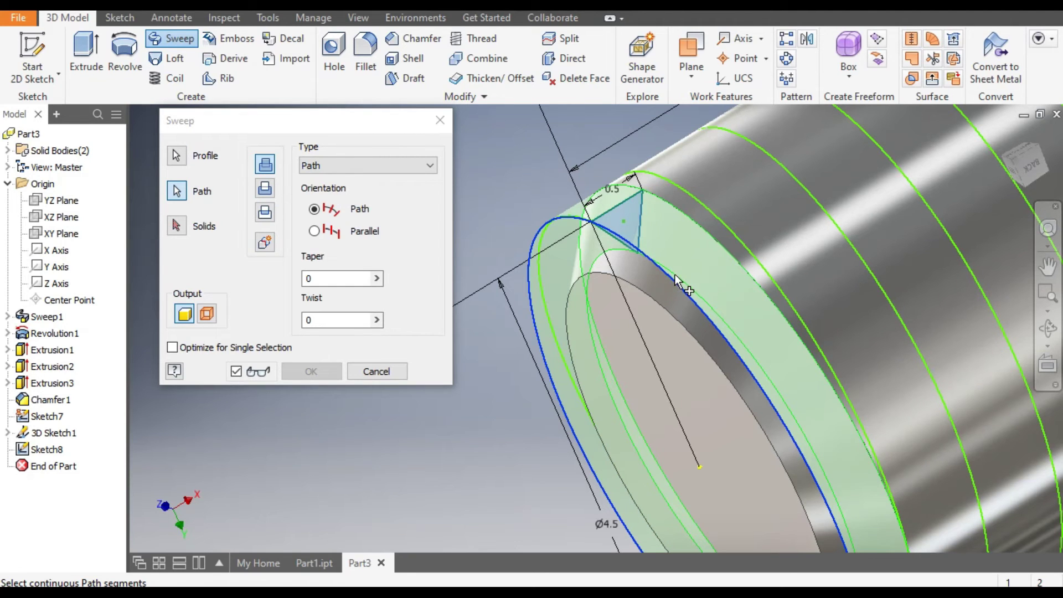
click(672, 276)
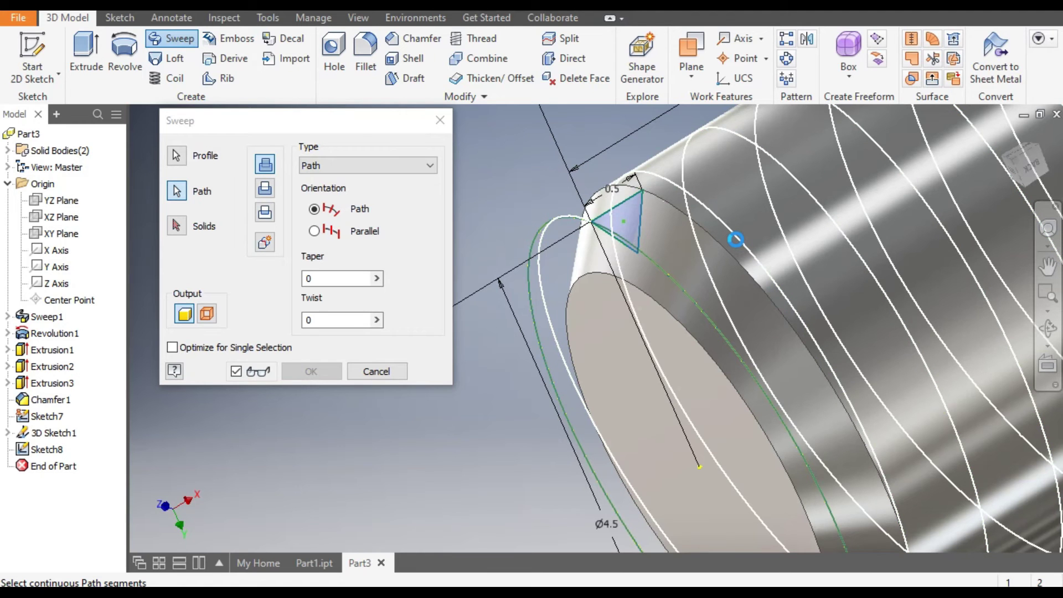
click(583, 224)
scroll(593, 266, up, 5)
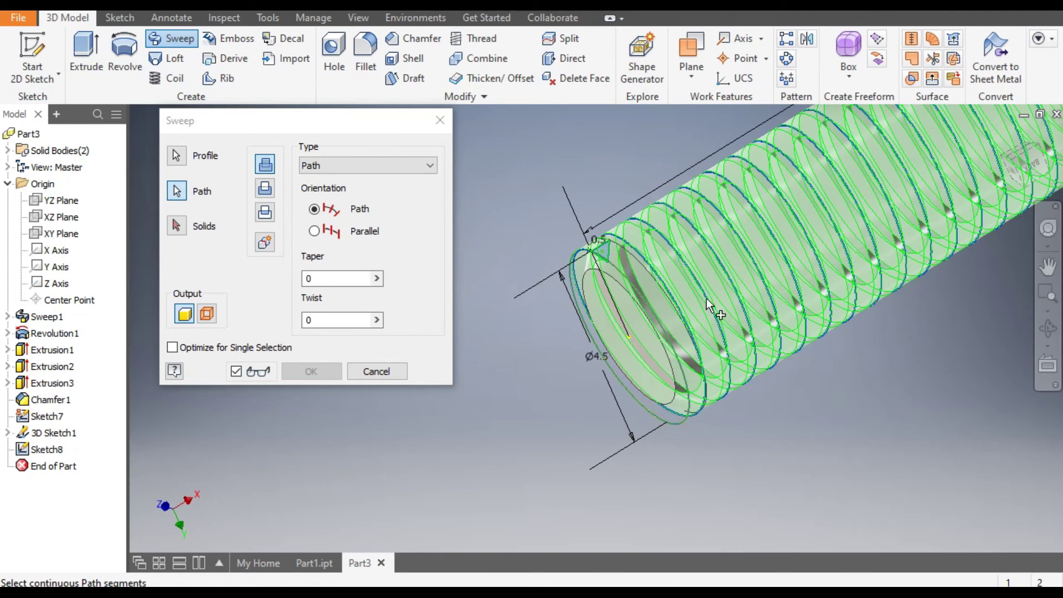
Step: Apply the sweep as a cut on the terminal's solid body to form the thread on the rod
click(177, 226)
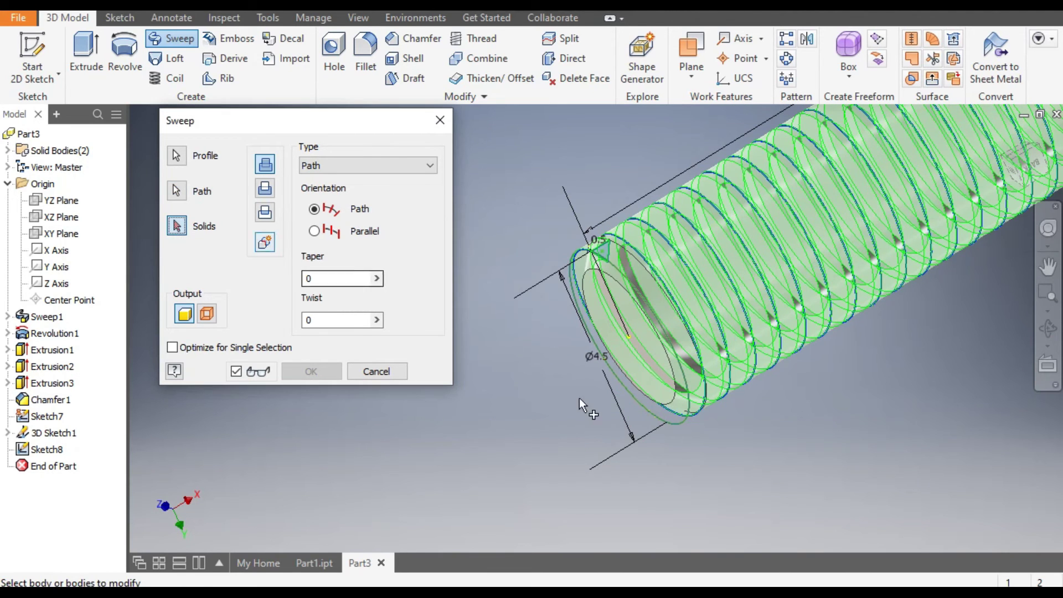
scroll(493, 462, up, 5)
click(694, 281)
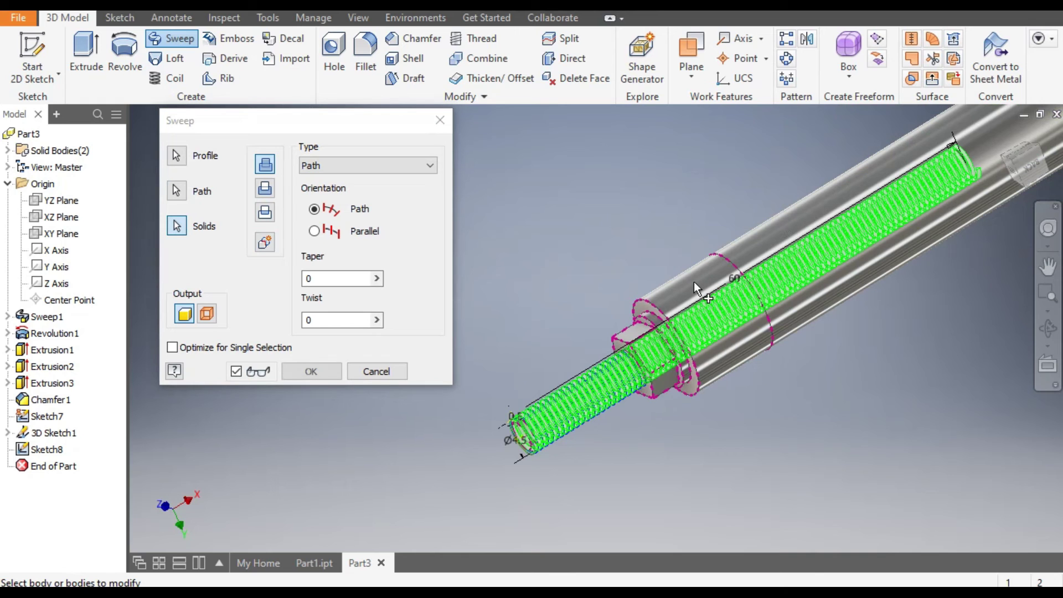
click(267, 193)
middle_drag(578, 495, 633, 451)
click(311, 371)
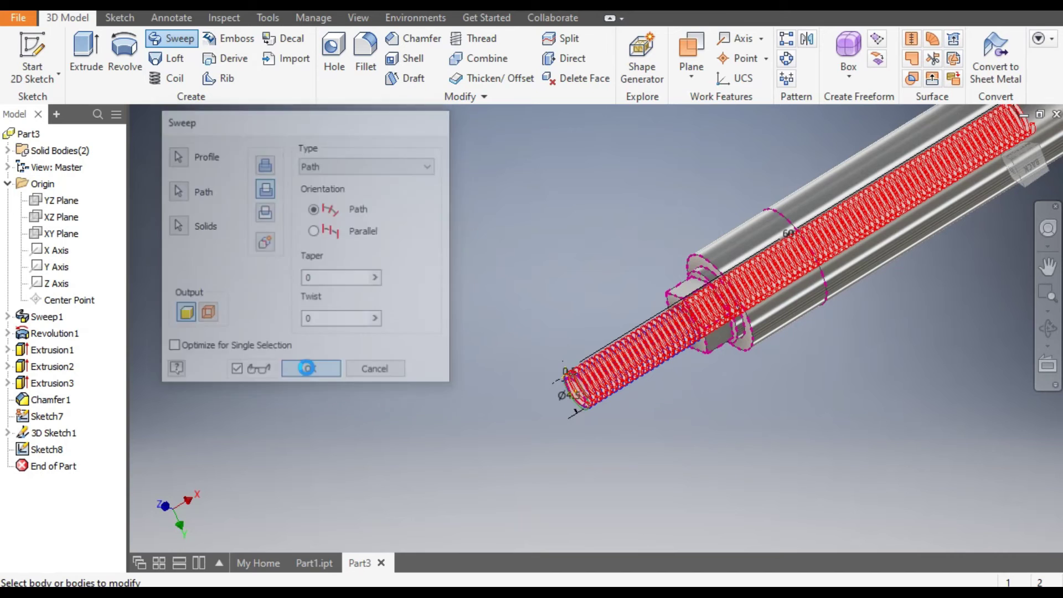
scroll(637, 407, up, 5)
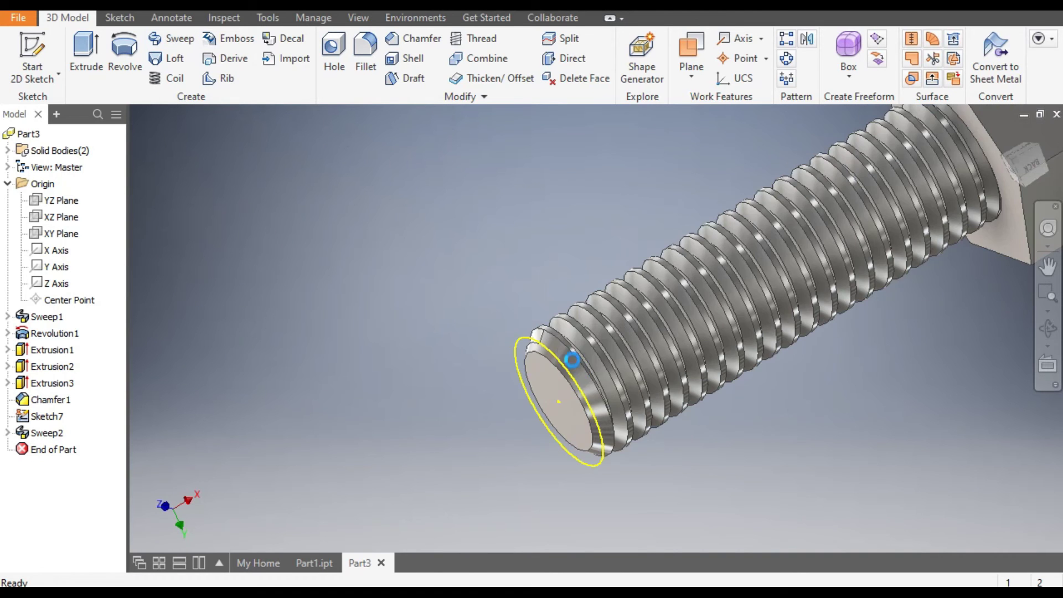
scroll(431, 332, down, 2)
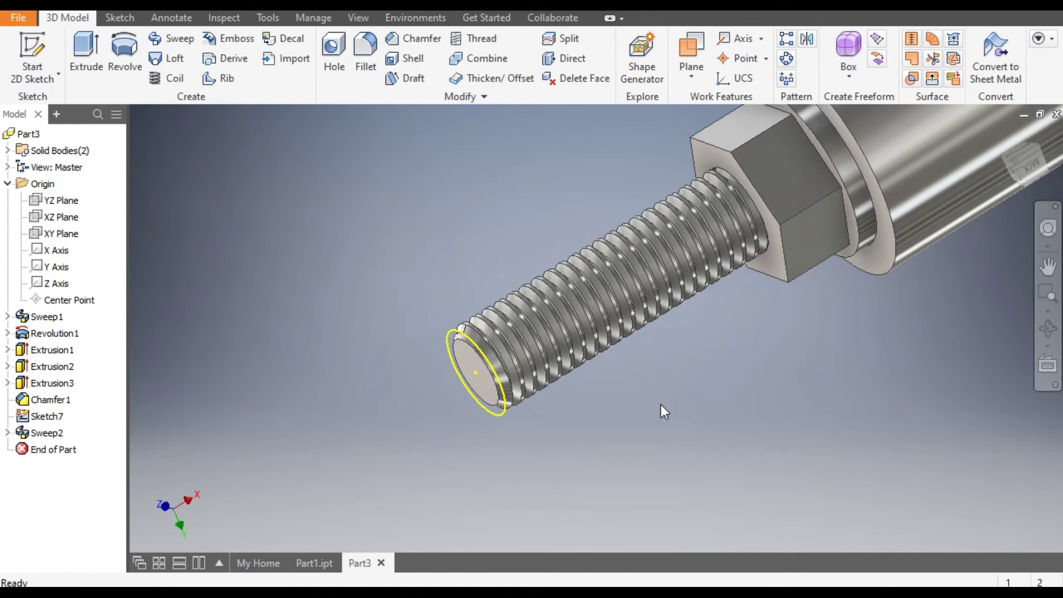
Step: Hide Sketch7, the circle sketch at the free end of the threaded rod
scroll(650, 443, down, 4)
scroll(574, 449, down, 5)
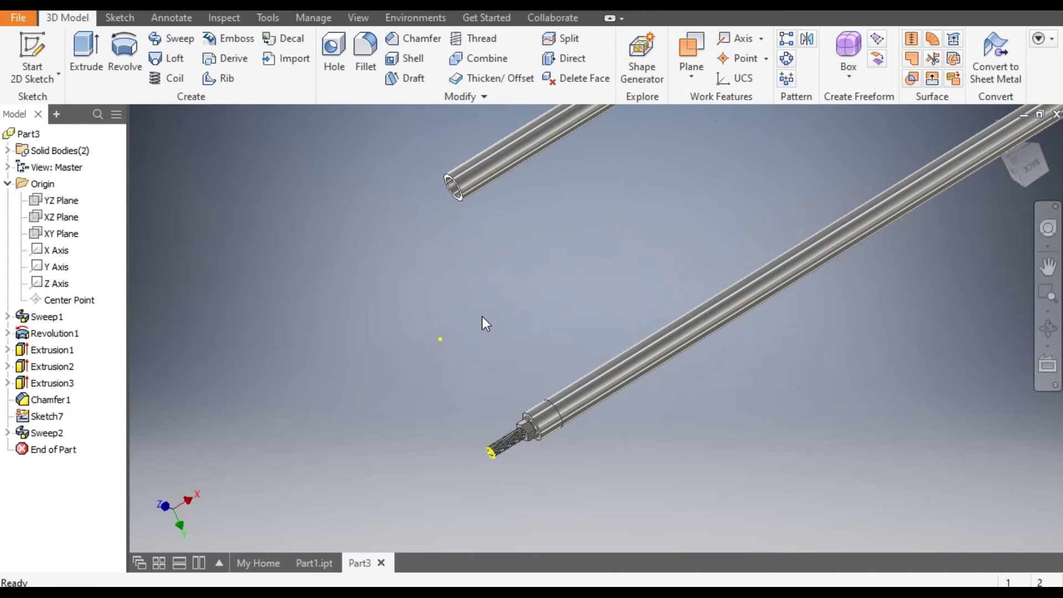
scroll(481, 467, up, 1)
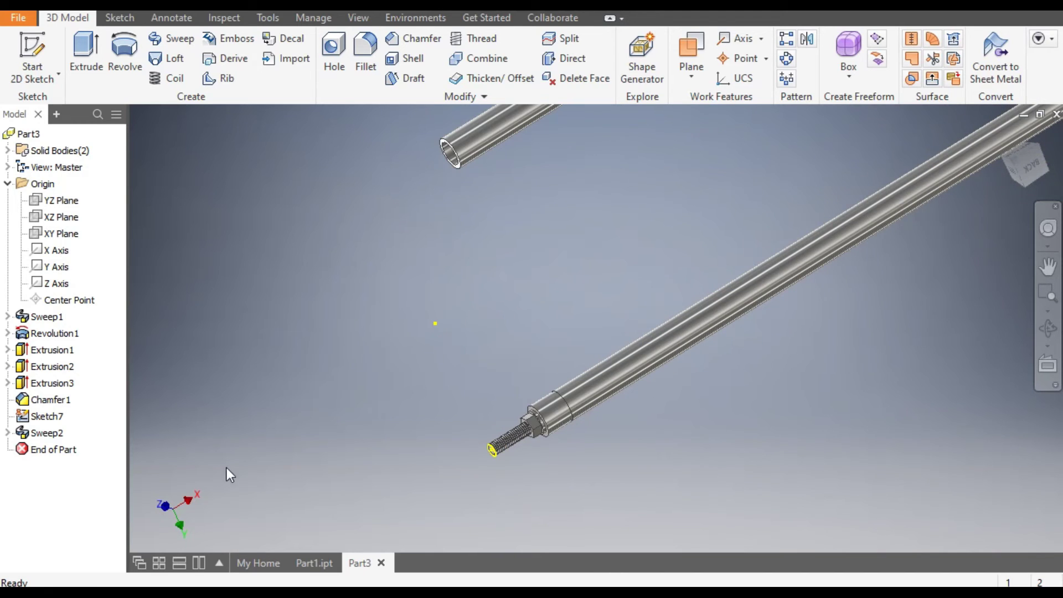
click(45, 417)
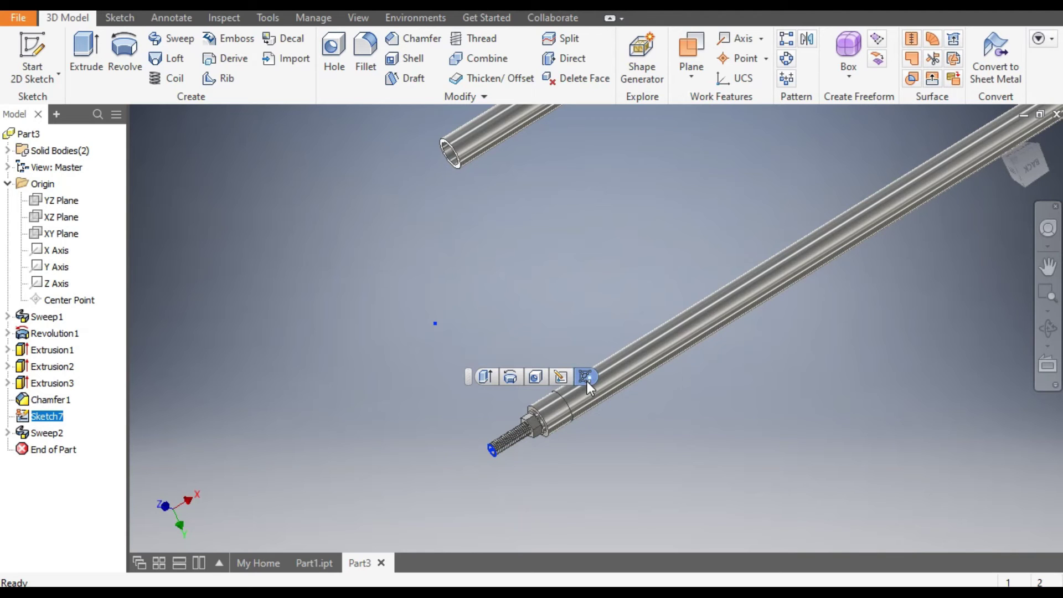
key(Escape)
scroll(490, 457, up, 2)
middle_drag(637, 475, 493, 413)
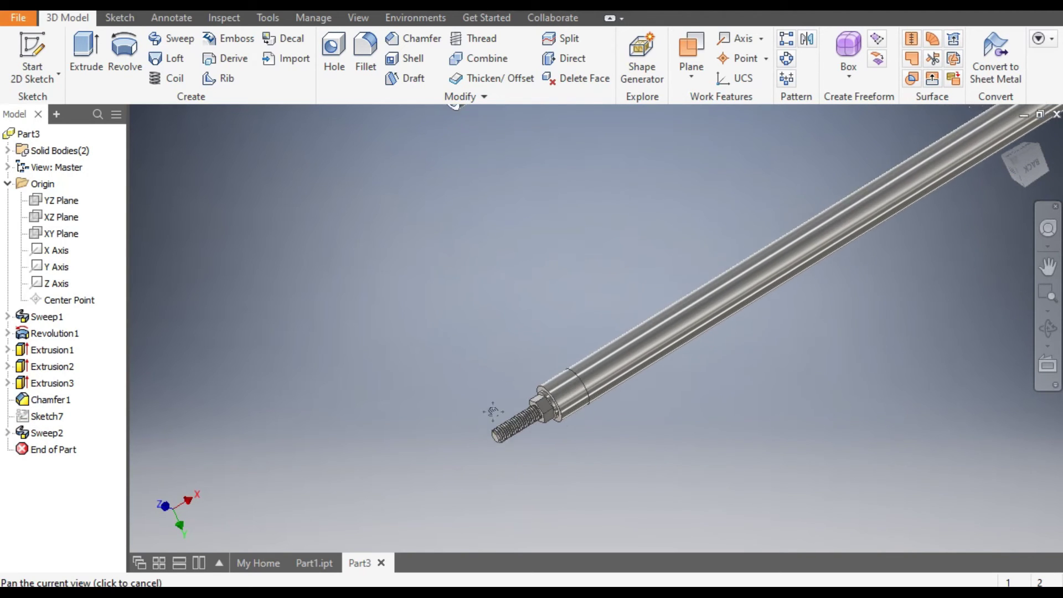
scroll(521, 476, down, 2)
scroll(517, 454, up, 2)
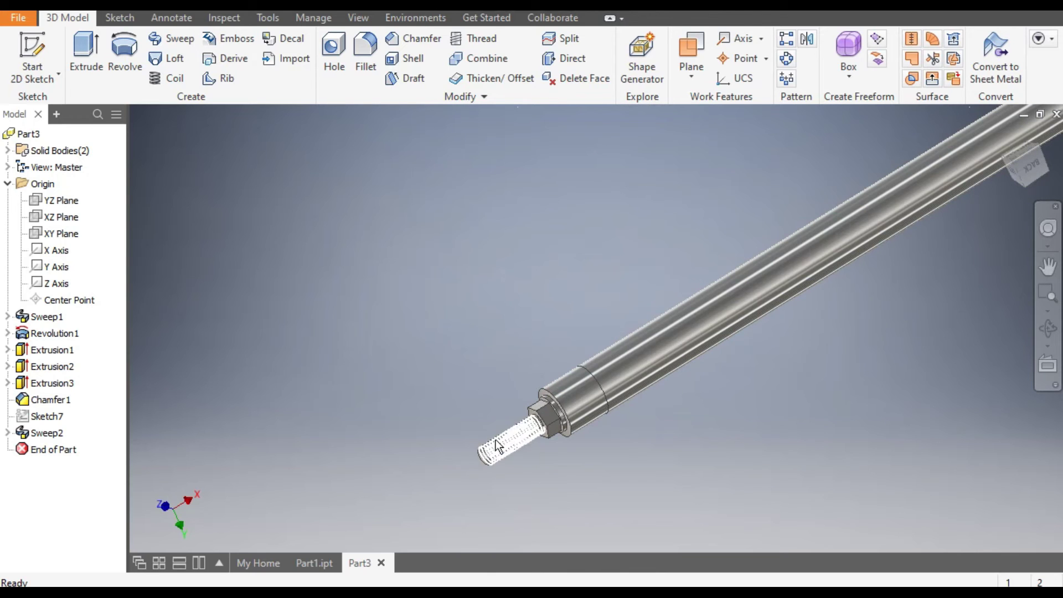
middle_drag(434, 419, 456, 270)
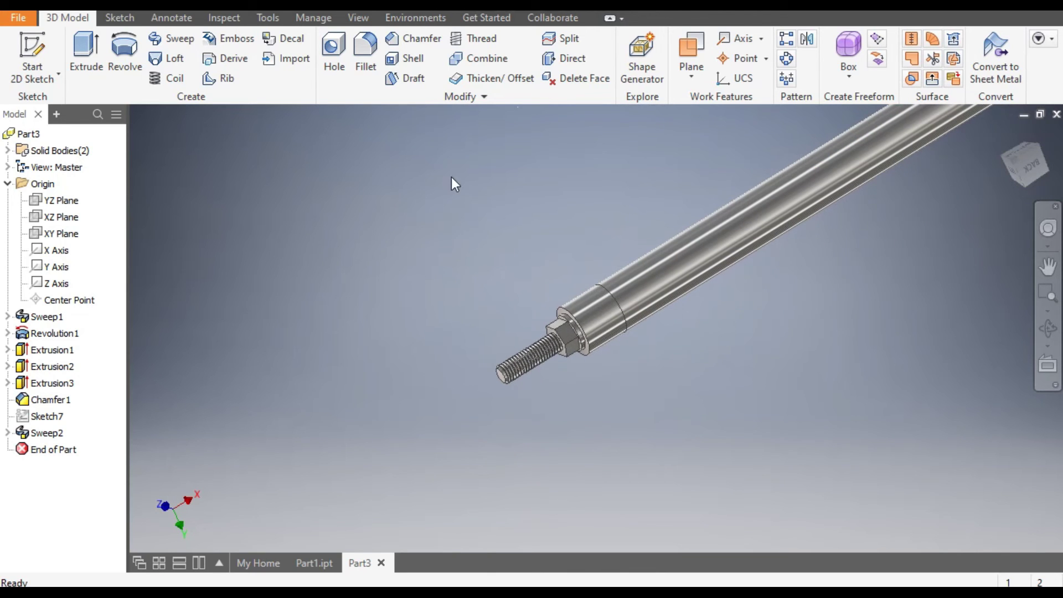
Step: Mirror the terminal's revolution, three extrusions, chamfer and thread sweep about the XZ plane onto the tube's other end
click(807, 39)
scroll(571, 344, up, 3)
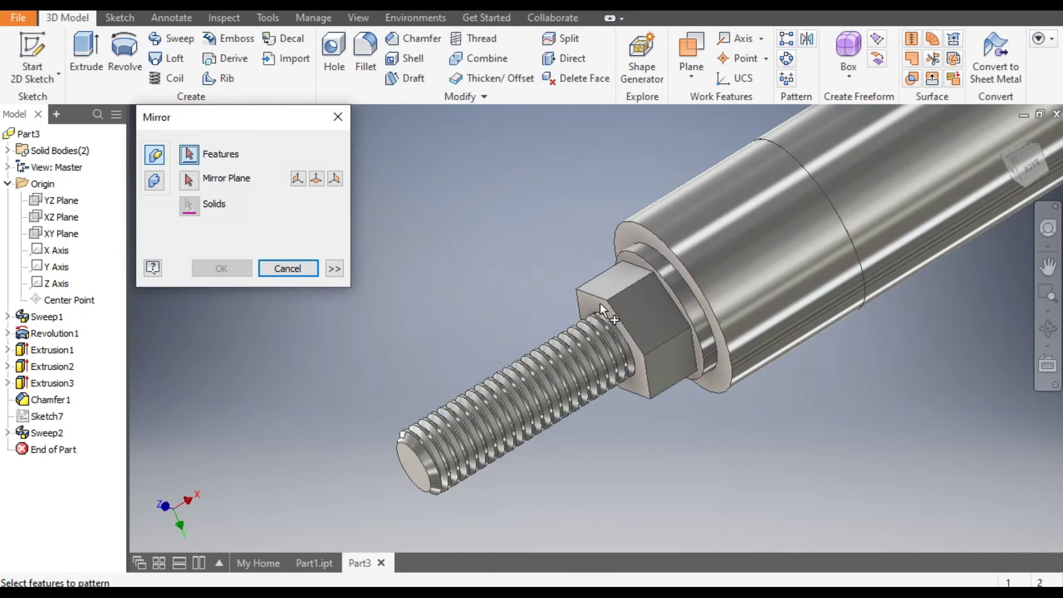
click(47, 334)
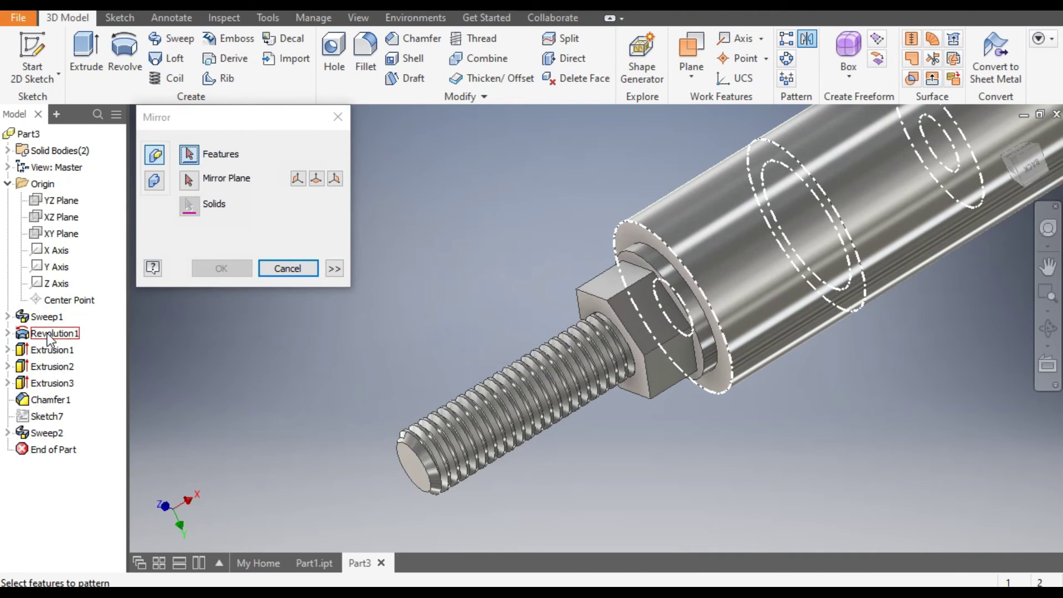
shift+click(55, 435)
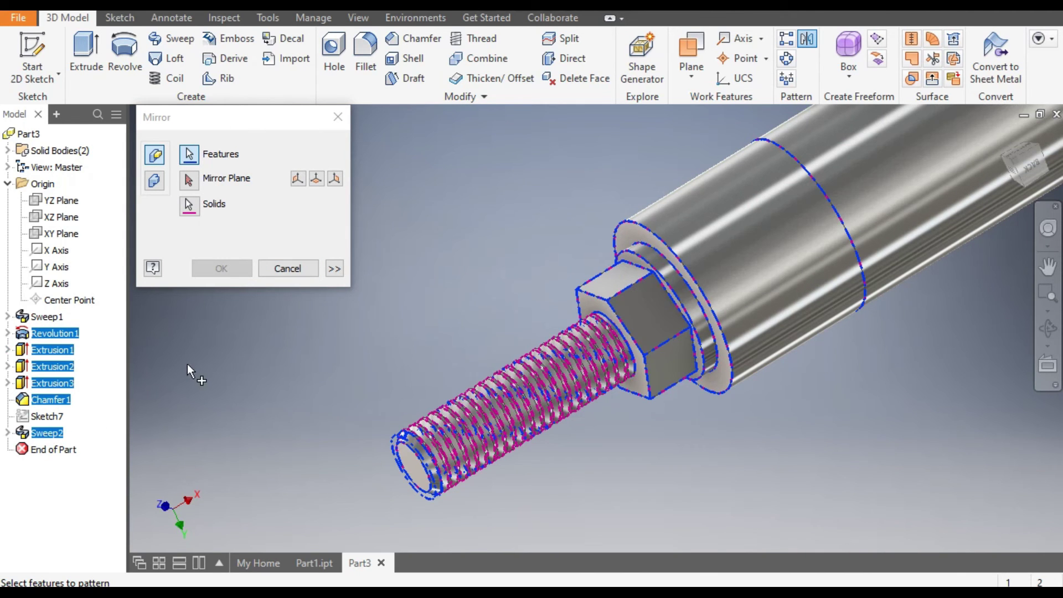
click(190, 179)
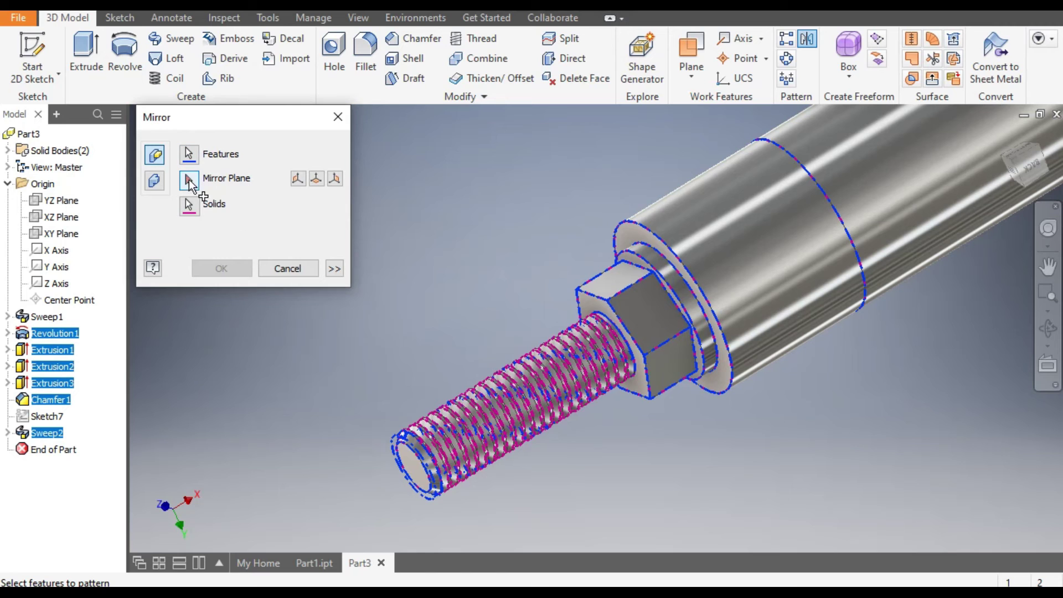
scroll(497, 393, up, 5)
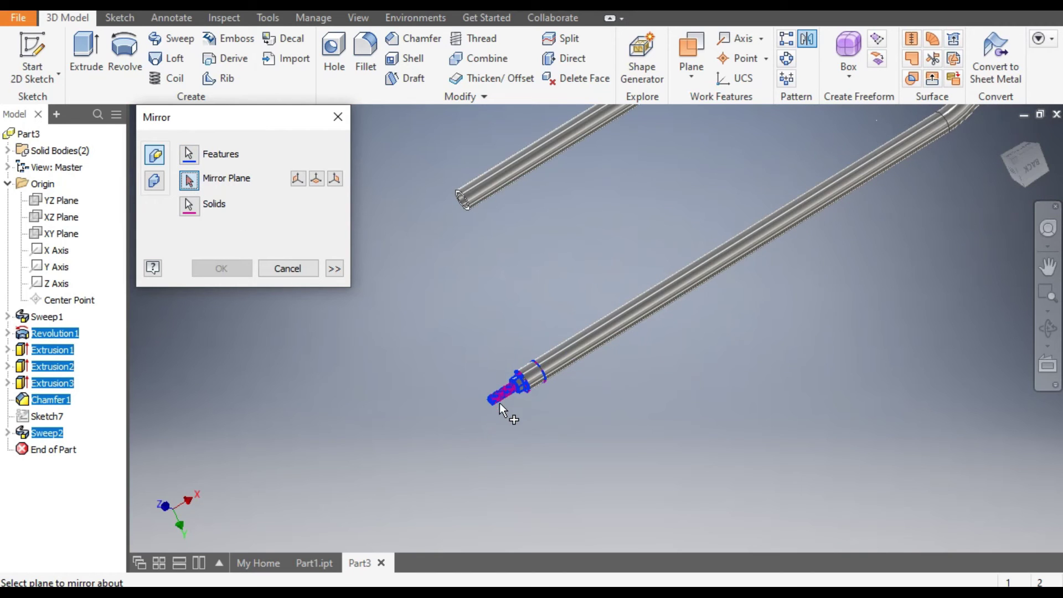
click(58, 220)
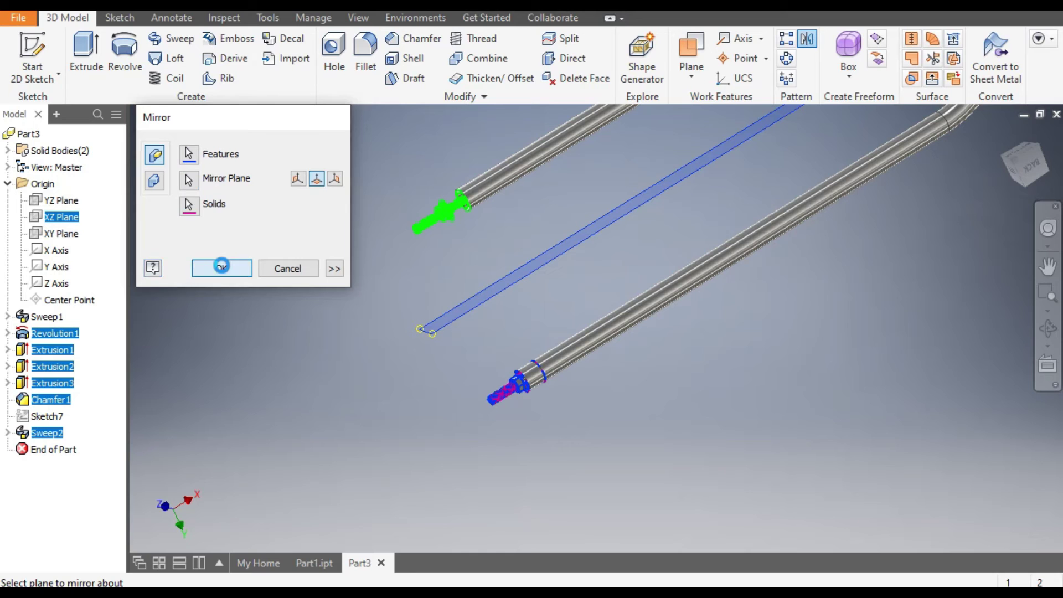
click(221, 268)
middle_drag(464, 309, 396, 327)
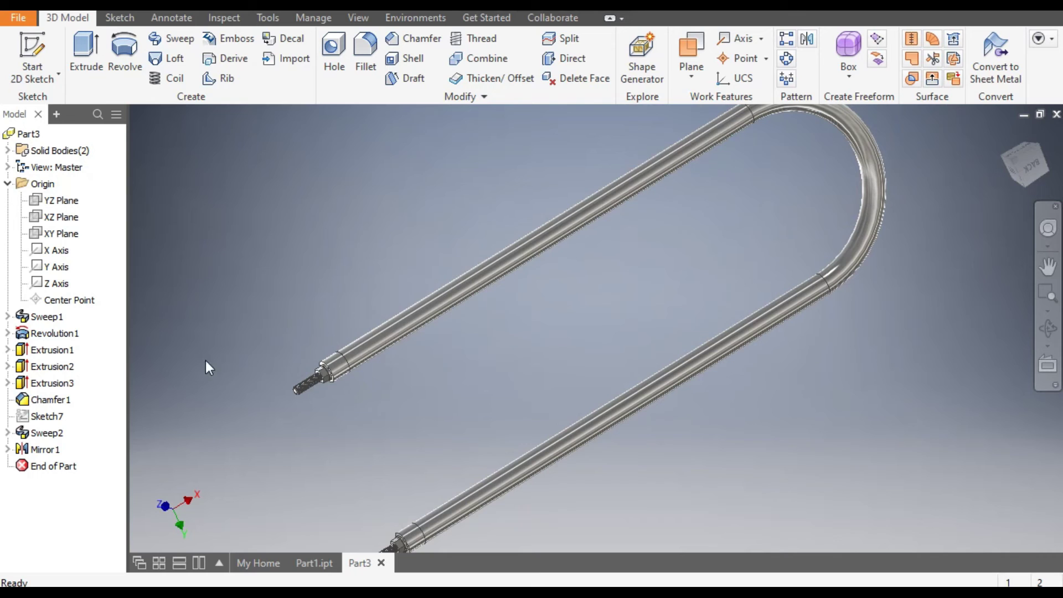
Step: Apply the Metal 1600F Hot appearance to Sweep1, the U-shaped tube
click(42, 318)
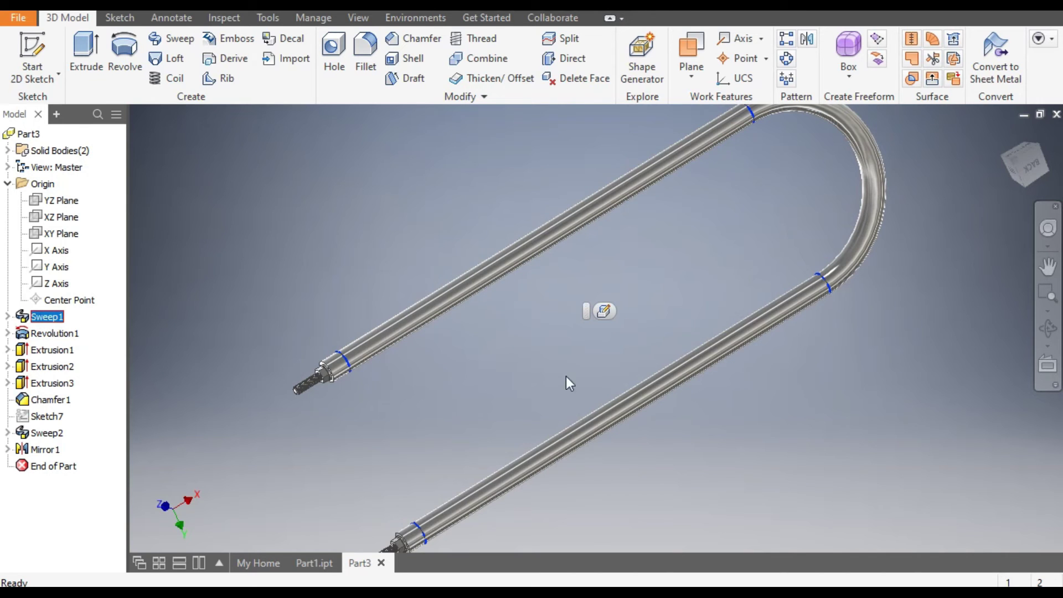
click(430, 10)
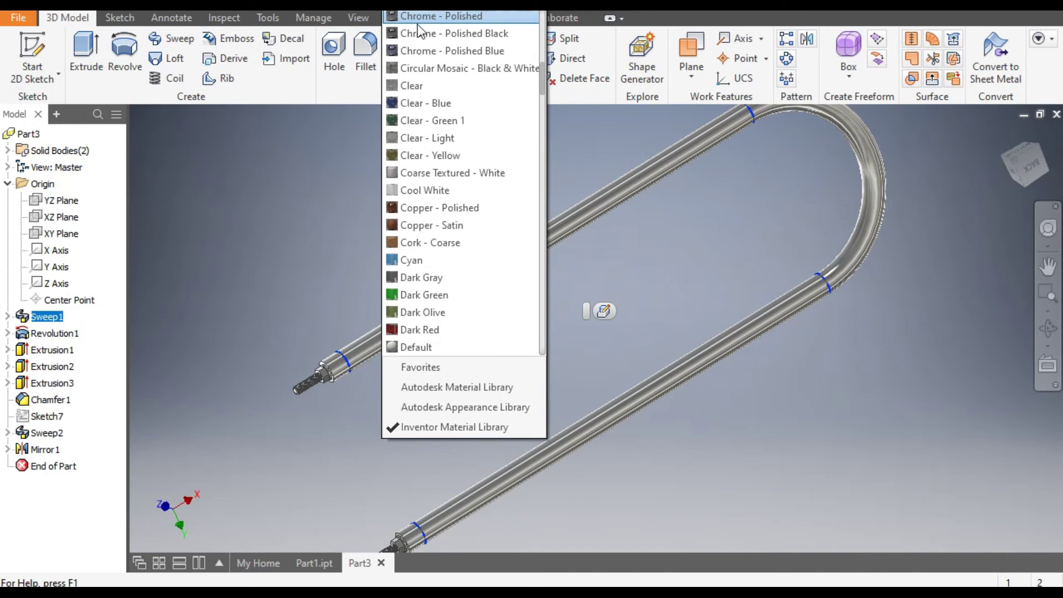
scroll(453, 265, down, 15)
scroll(453, 265, down, 5)
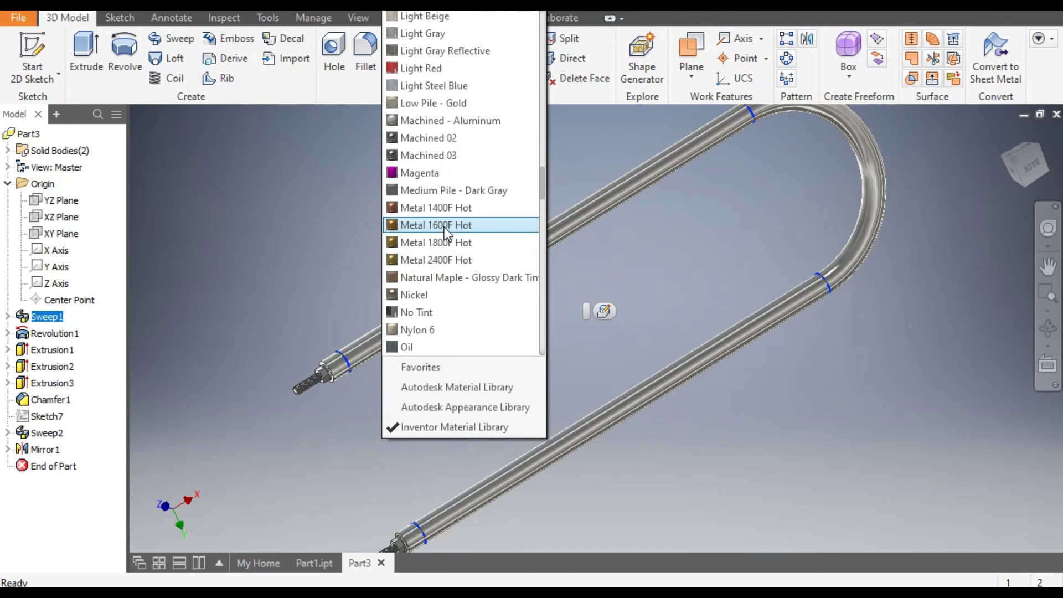
click(444, 226)
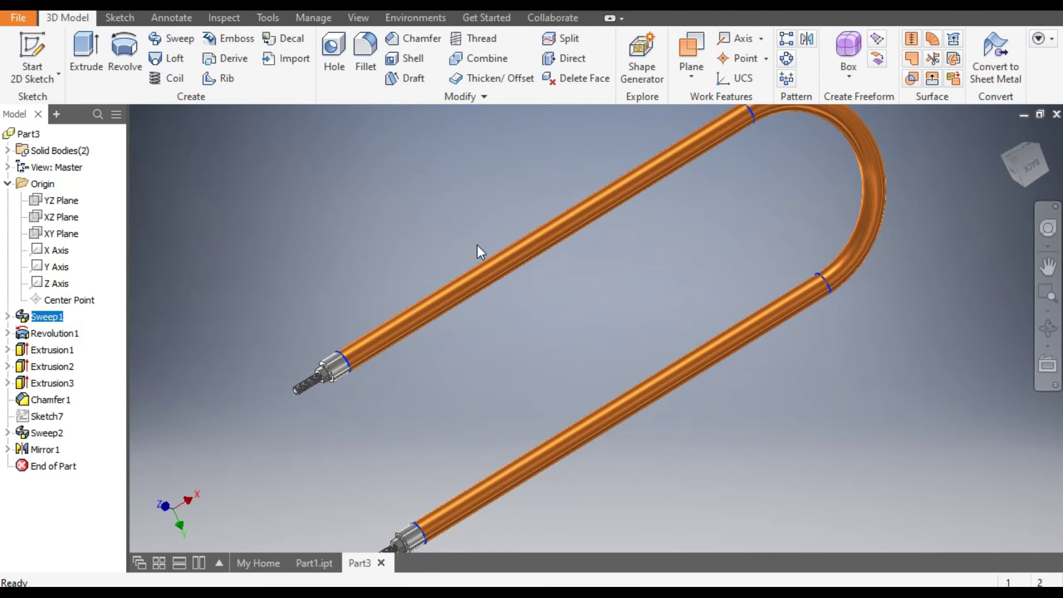
scroll(578, 337, down, 2)
drag(574, 316, 596, 277)
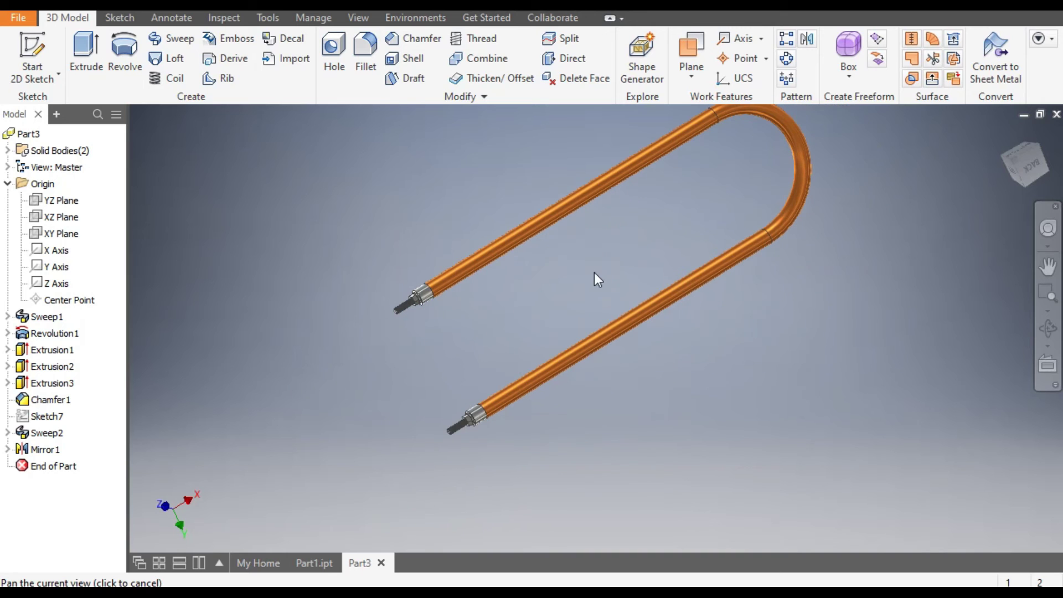
middle_drag(632, 263, 620, 277)
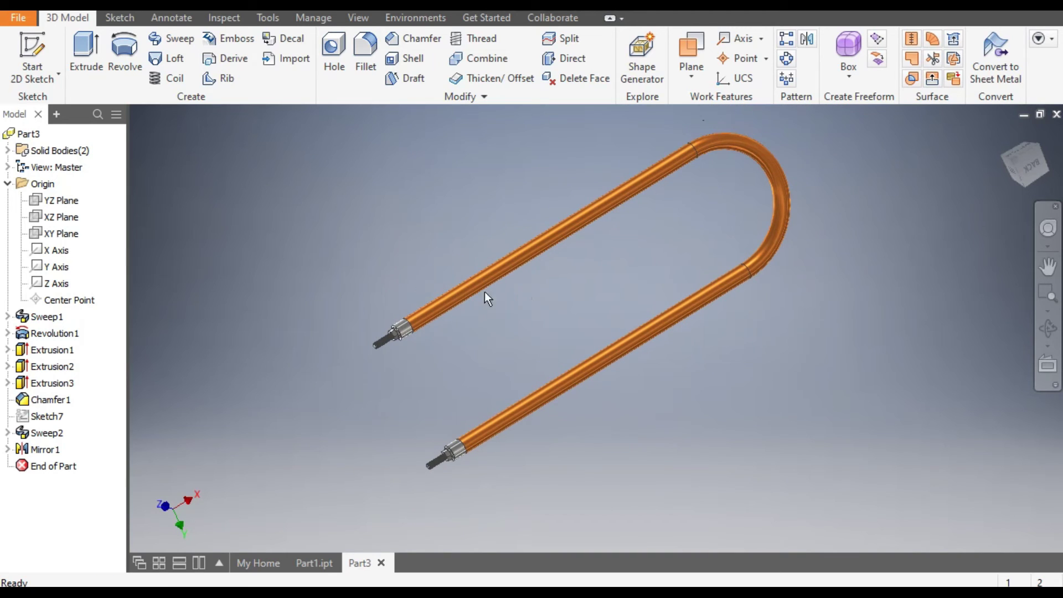
Step: Create a 2D sketch on the XY plane and switch the visual style to Wireframe
click(65, 238)
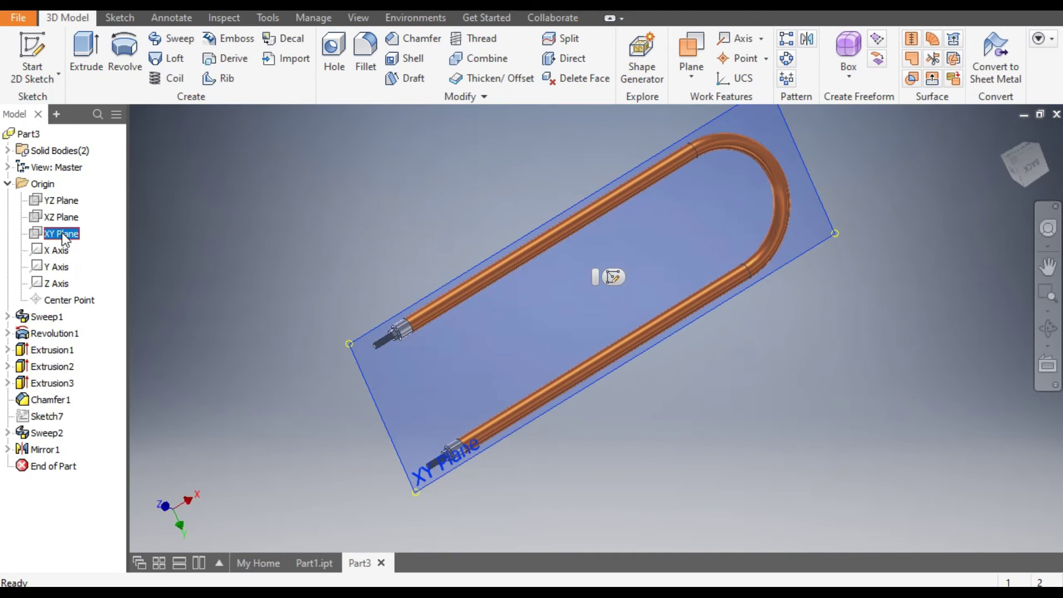
click(616, 279)
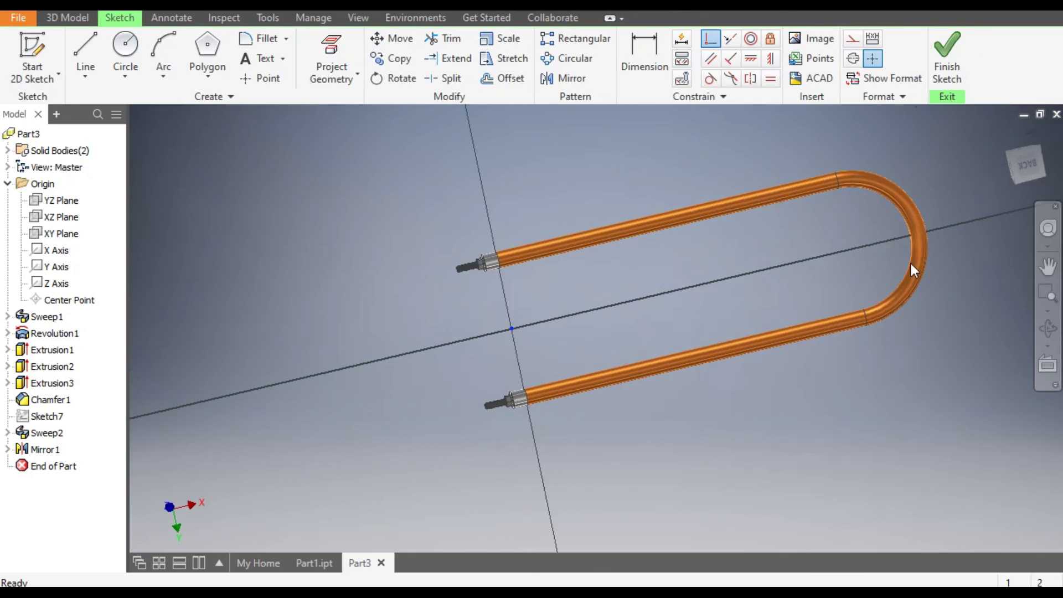
click(358, 19)
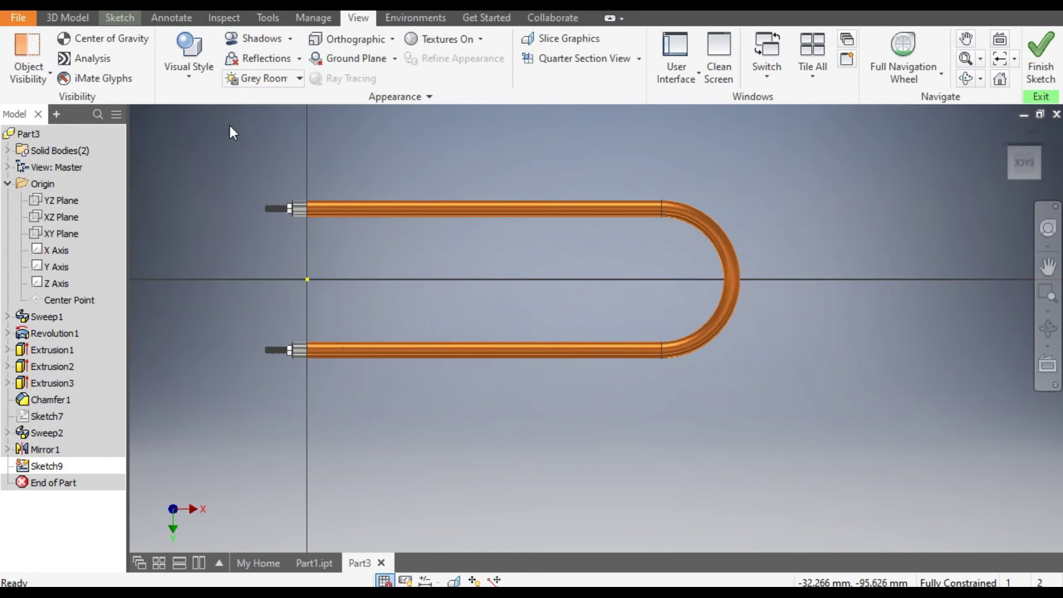
click(187, 79)
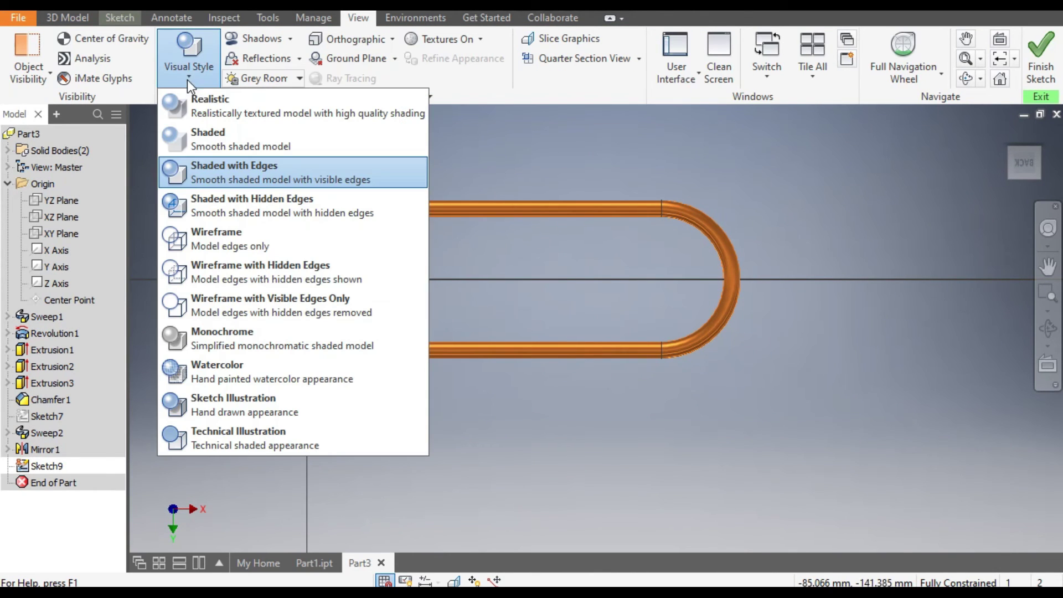
click(236, 243)
scroll(704, 209, up, 5)
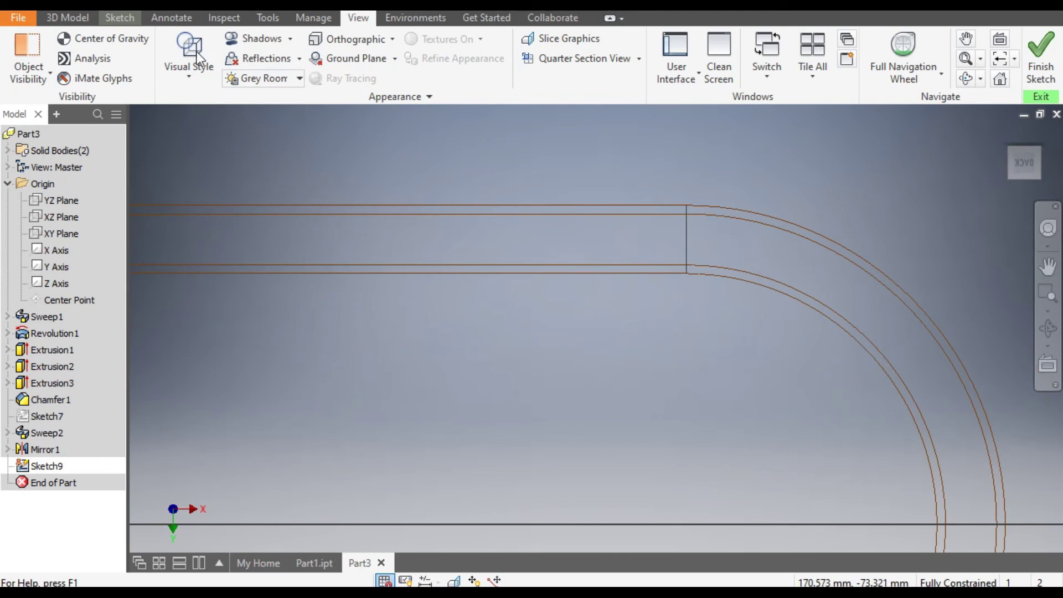
Step: Draw a tall, narrow two-point rectangle outward from the tube's outer edge, starting where the straight leg meets the bend
click(129, 18)
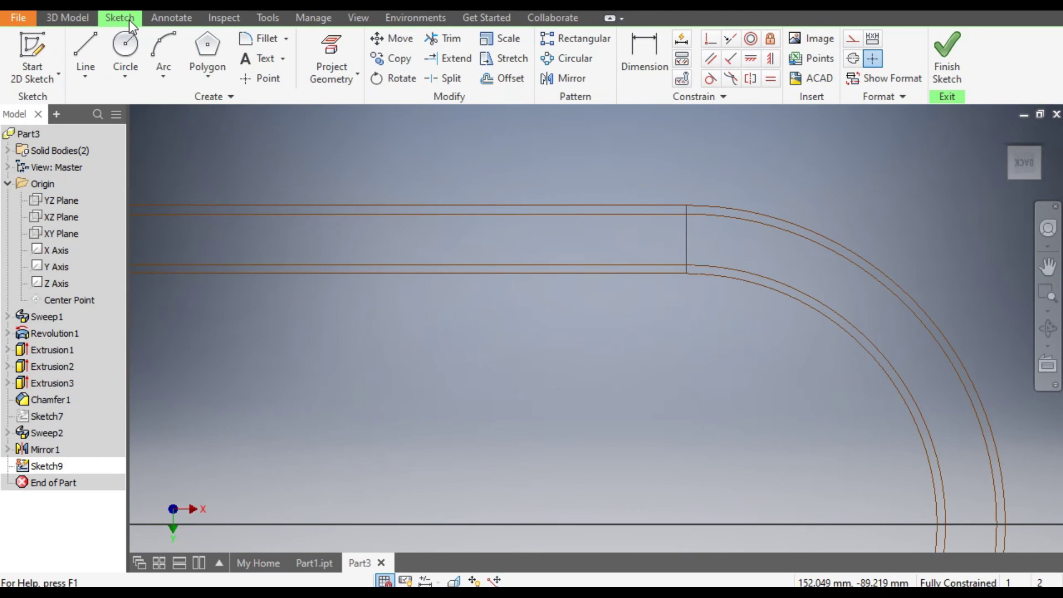
click(209, 81)
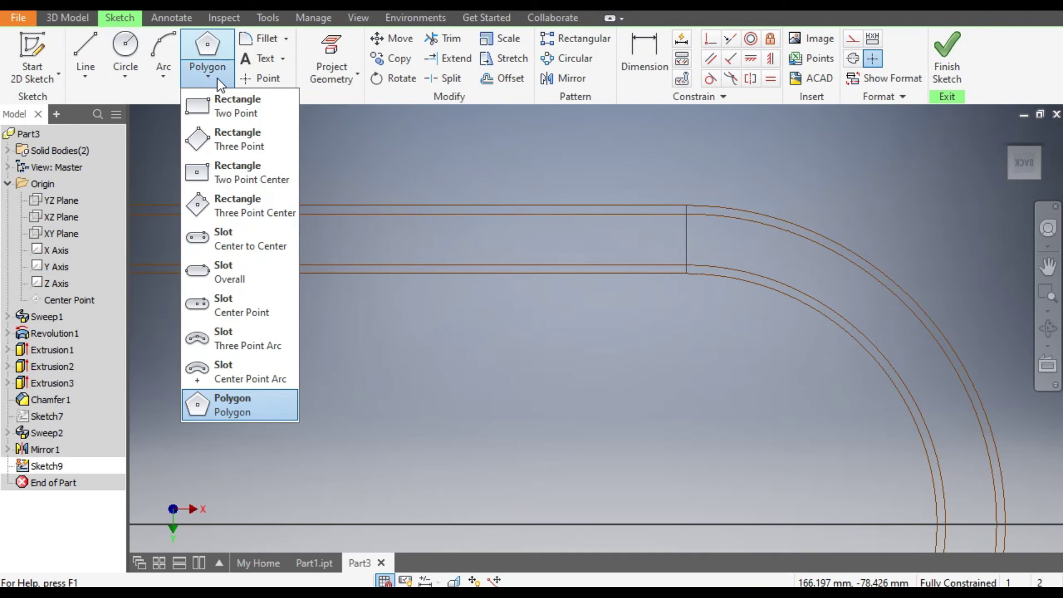
click(249, 114)
middle_drag(773, 185, 774, 219)
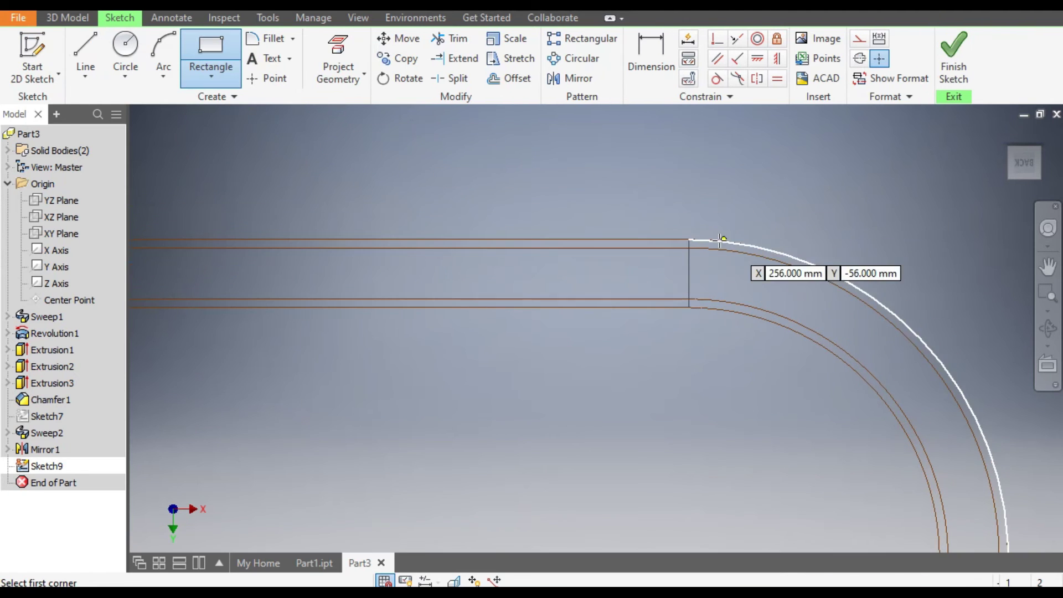
click(688, 240)
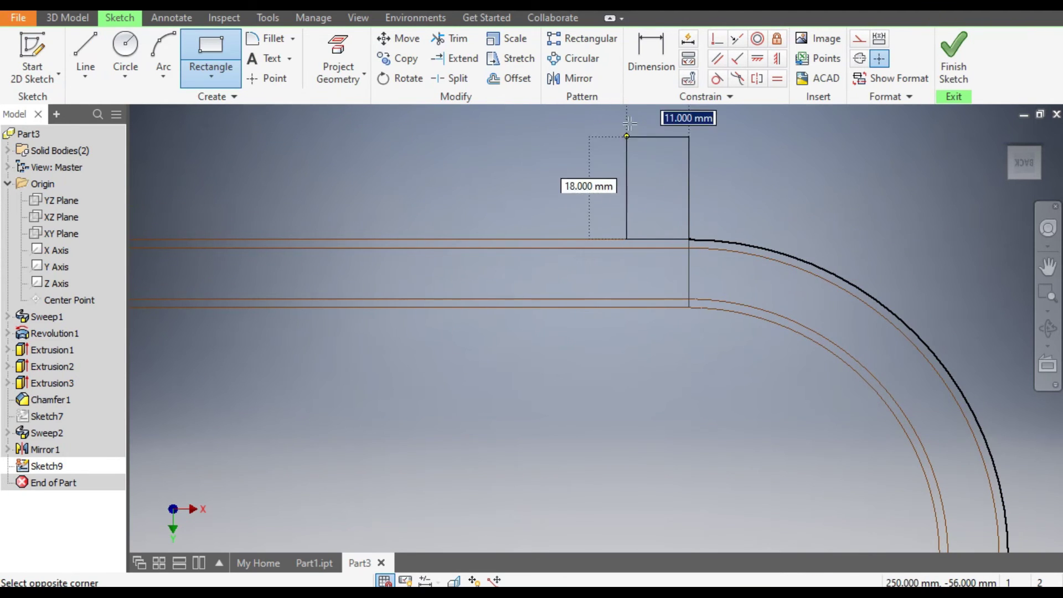
click(667, 126)
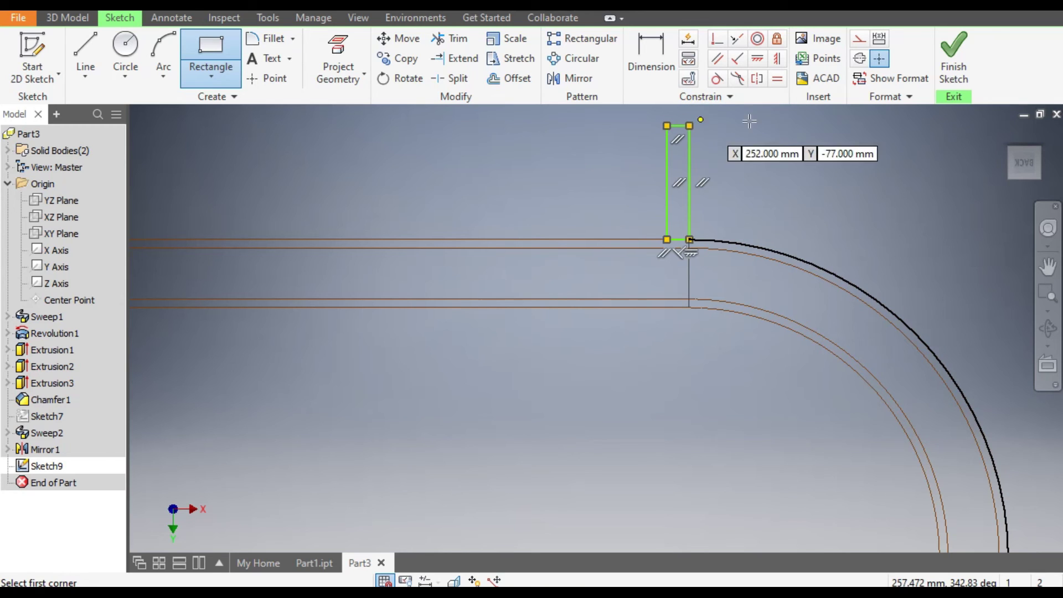
Step: Dimension the narrow rectangle's width as 0.5 mm
click(650, 49)
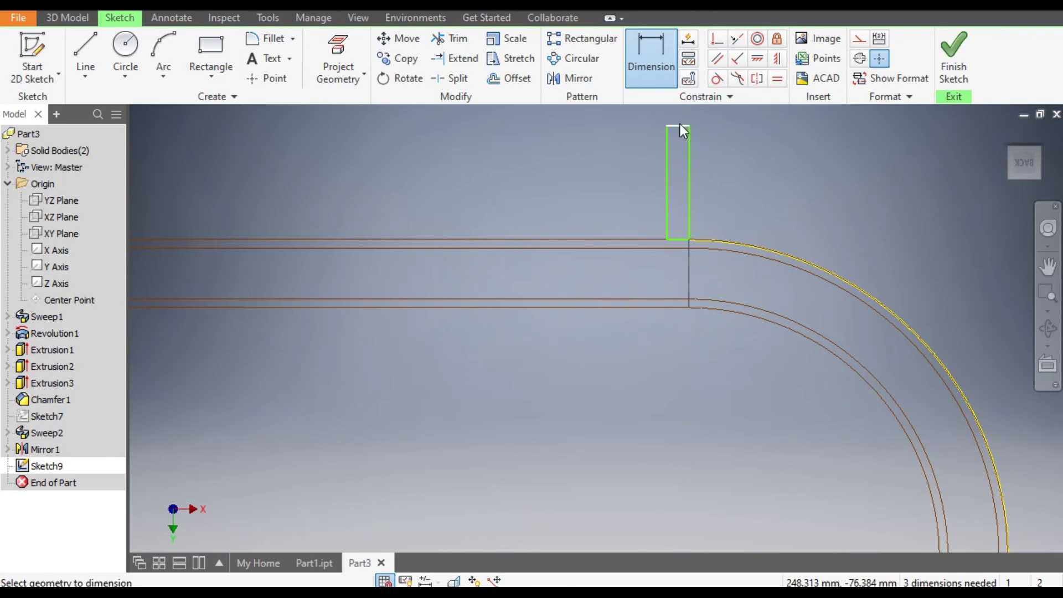
click(679, 114)
text(0.5)
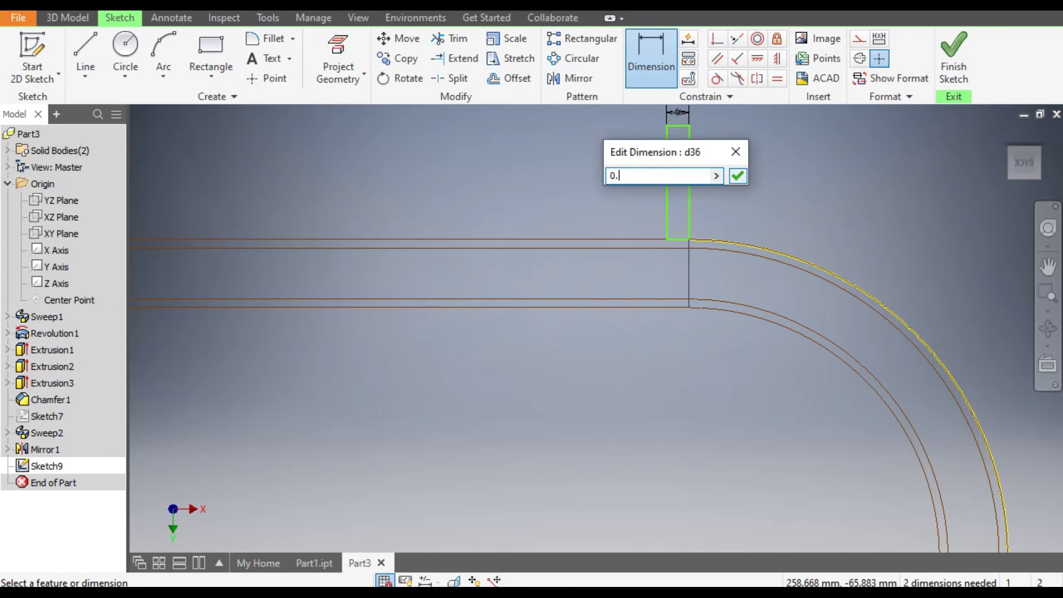
click(738, 177)
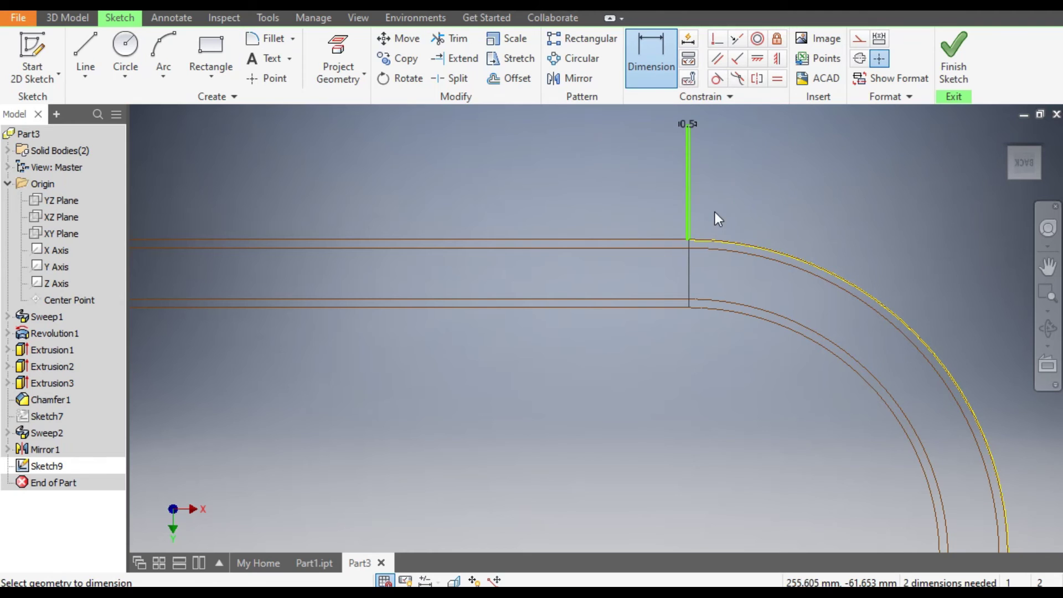
Step: Draw a horizontal line along the middle of the straight tube leg, starting at the midpoint of the bend's start edge
click(88, 49)
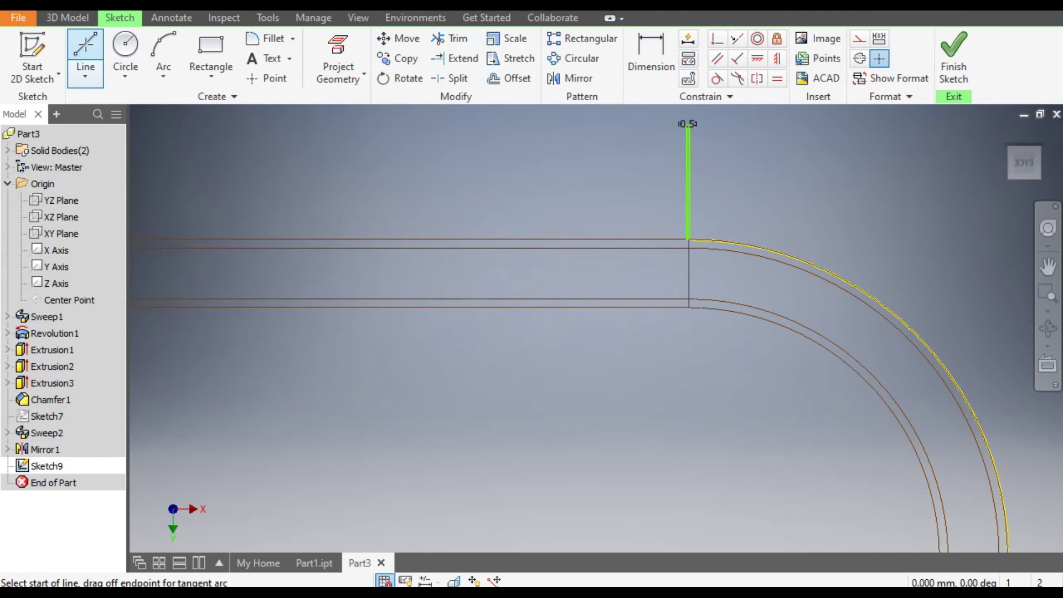
click(689, 273)
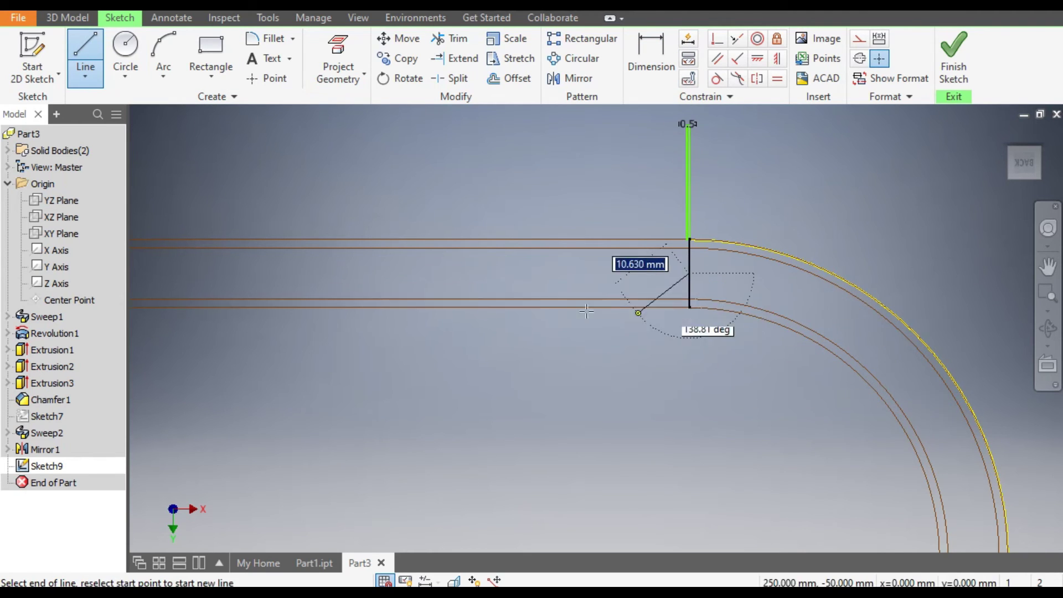
click(405, 273)
key(Escape)
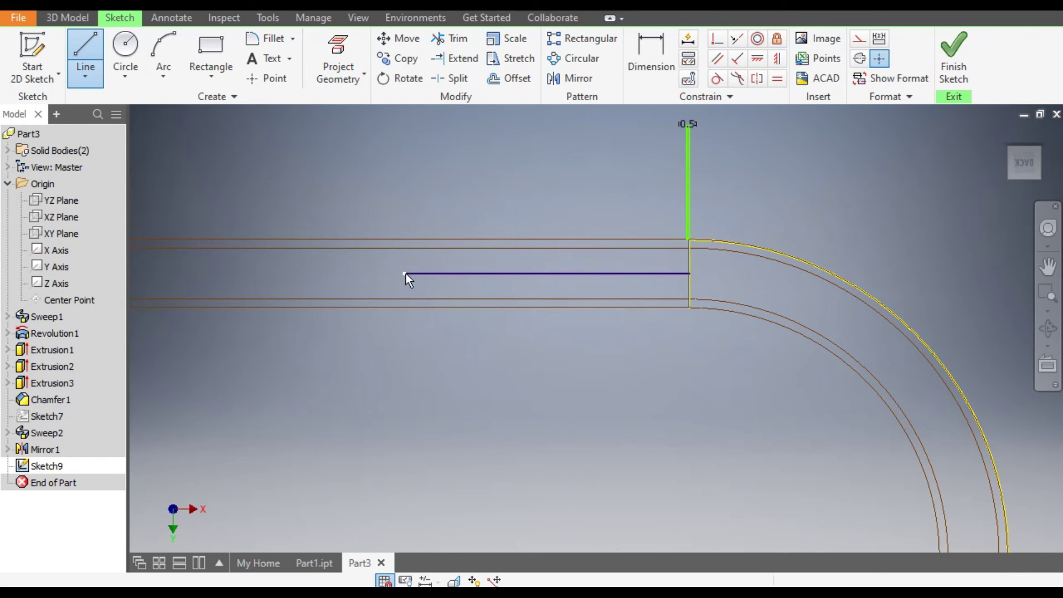
Step: Convert the horizontal line along the tube's middle into a centerline
click(571, 274)
click(859, 39)
click(825, 204)
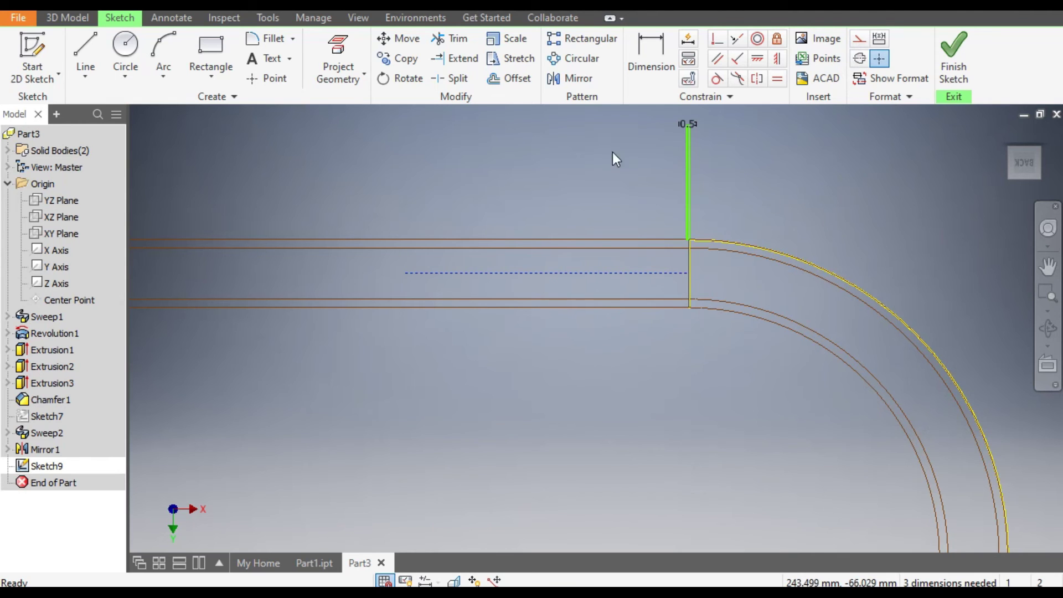
click(635, 274)
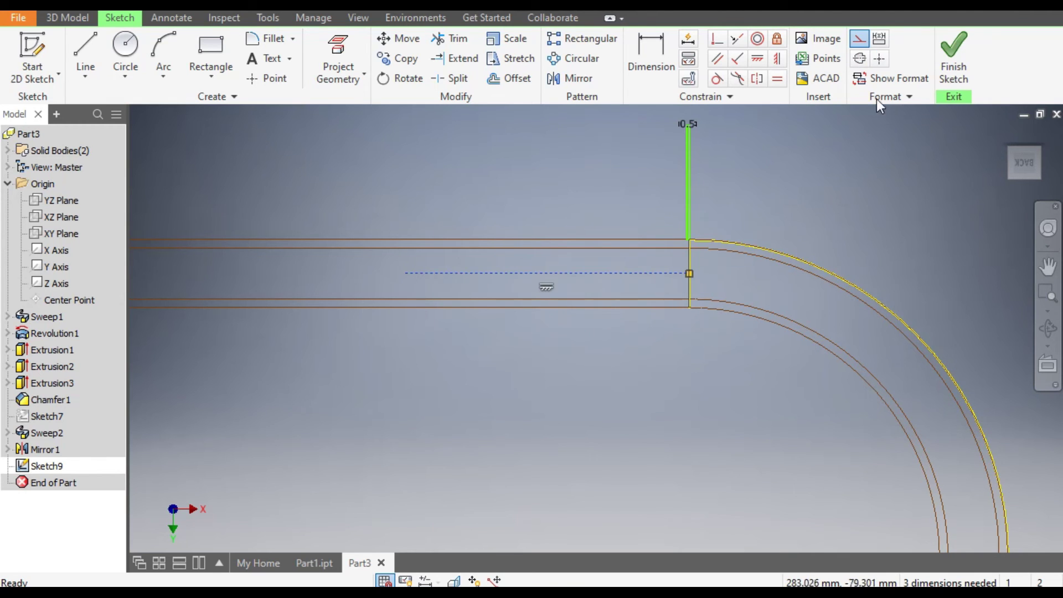
click(860, 60)
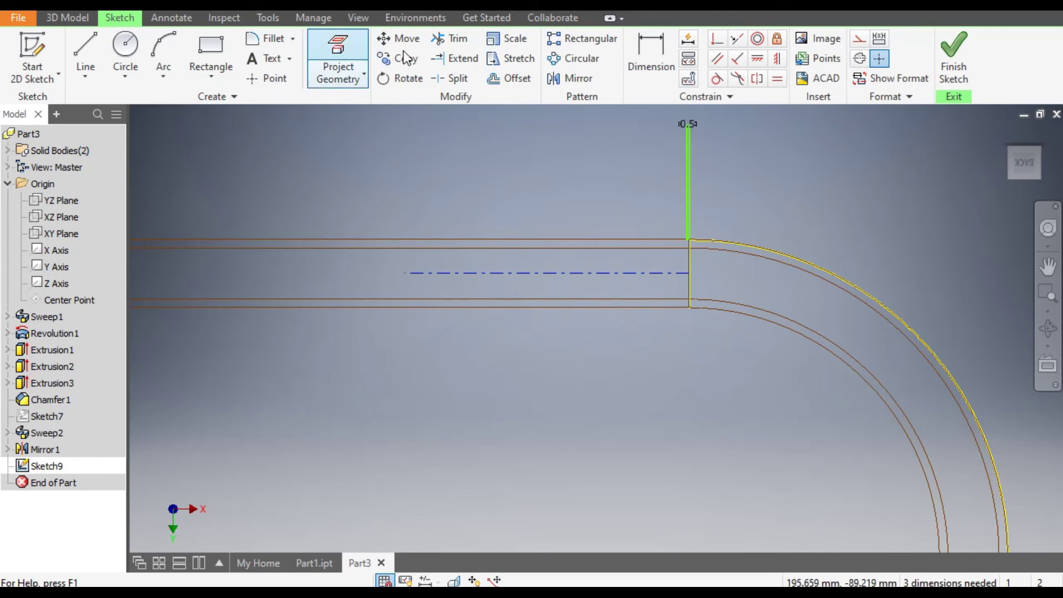
Step: Dimension the rectangle's outer edge about the centerline as a 40 mm diameter and finish the sketch
click(642, 44)
scroll(686, 137, up, 10)
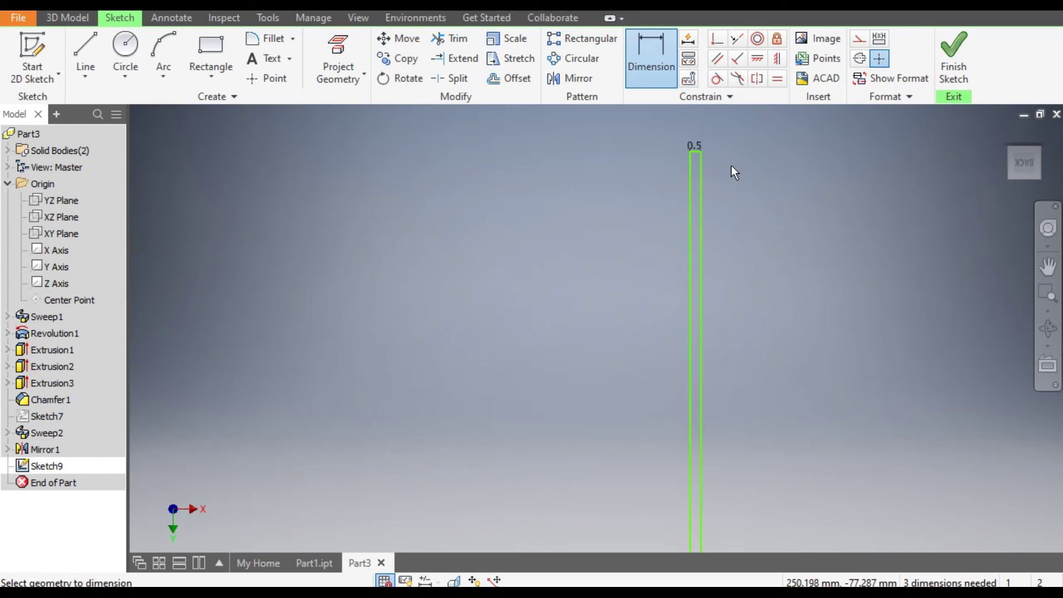
scroll(681, 143, down, 5)
click(678, 183)
click(640, 211)
click(643, 240)
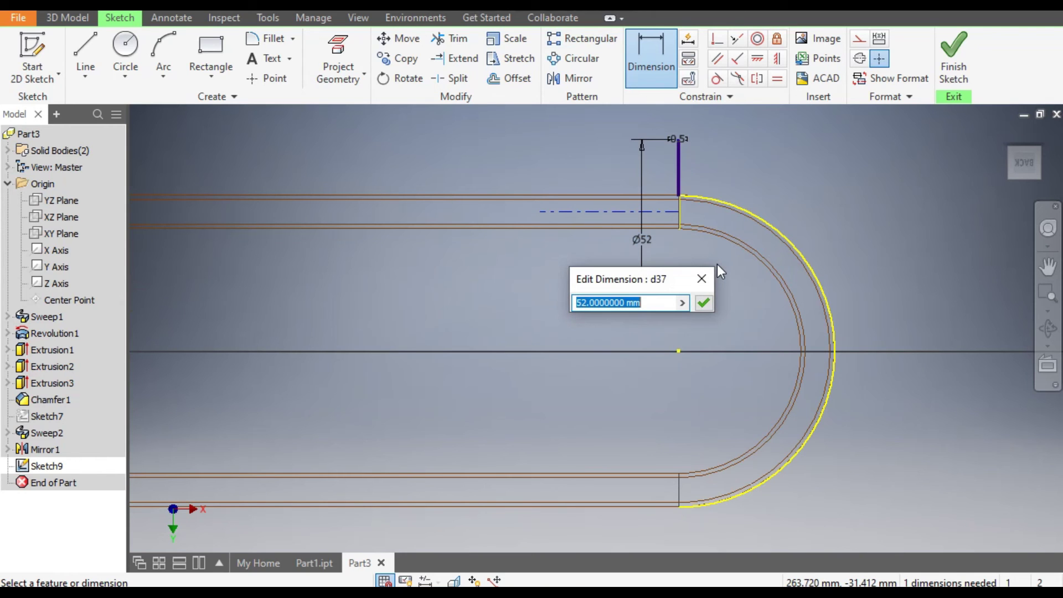
text(40)
key(Return)
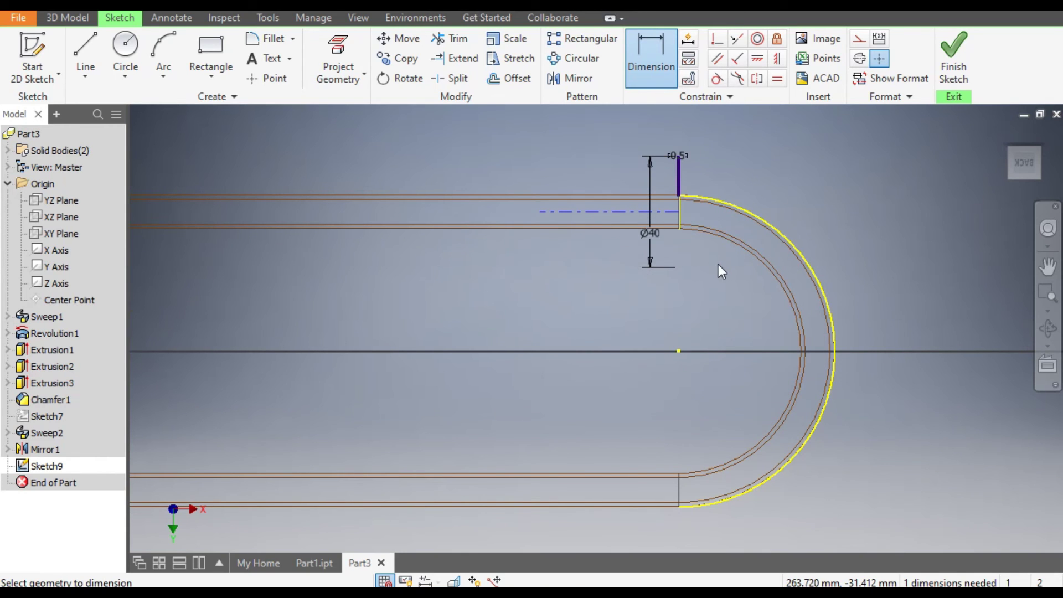
click(969, 55)
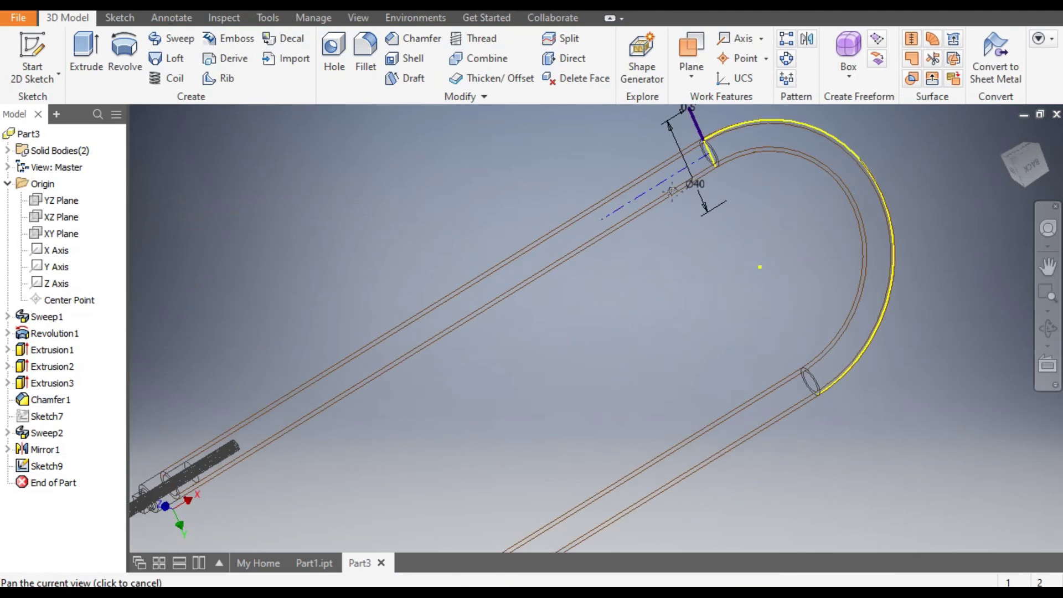
Step: Create a joined coil from the thin rectangle about the sketch centerline, with the tube as the solid to modify
click(169, 81)
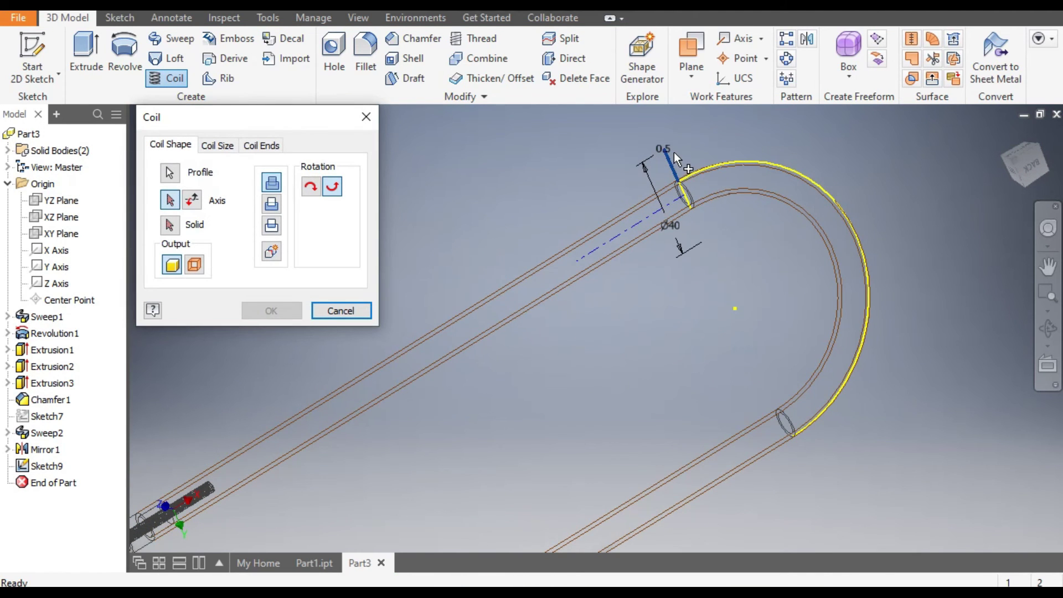
scroll(674, 151, up, 3)
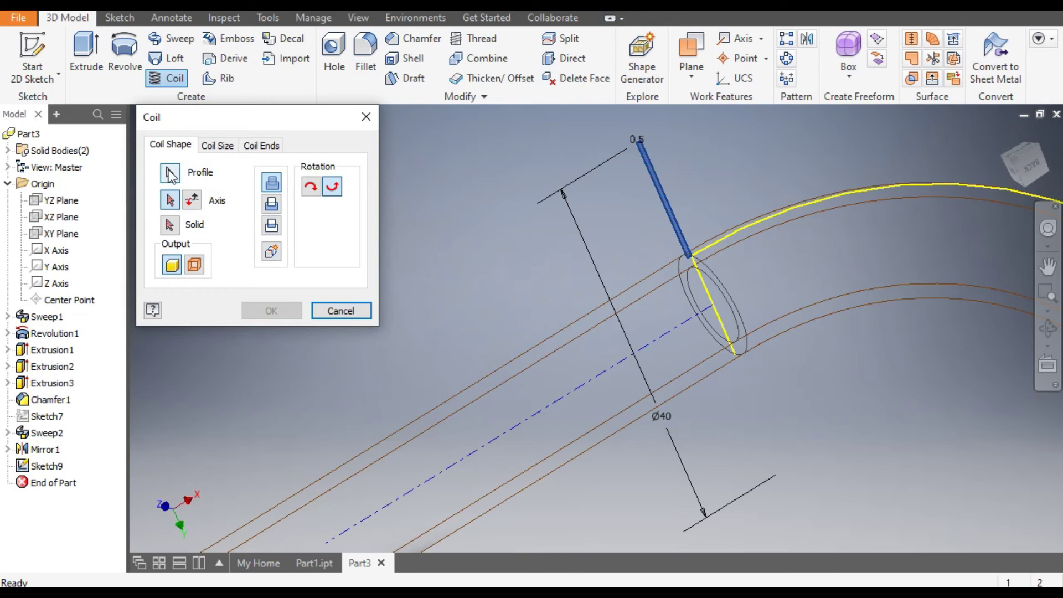
click(643, 350)
scroll(653, 302, down, 3)
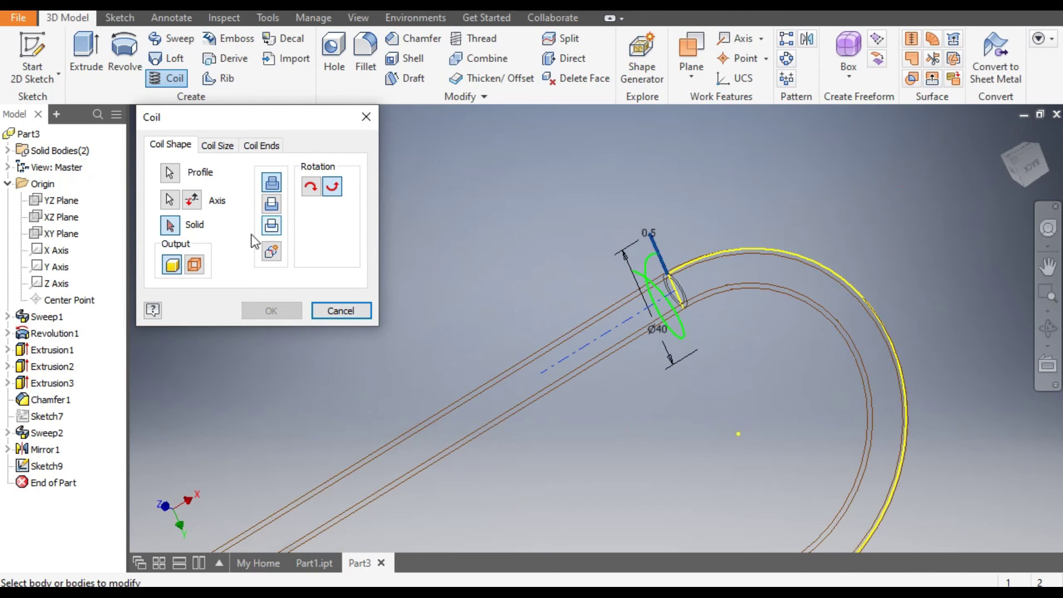
click(587, 324)
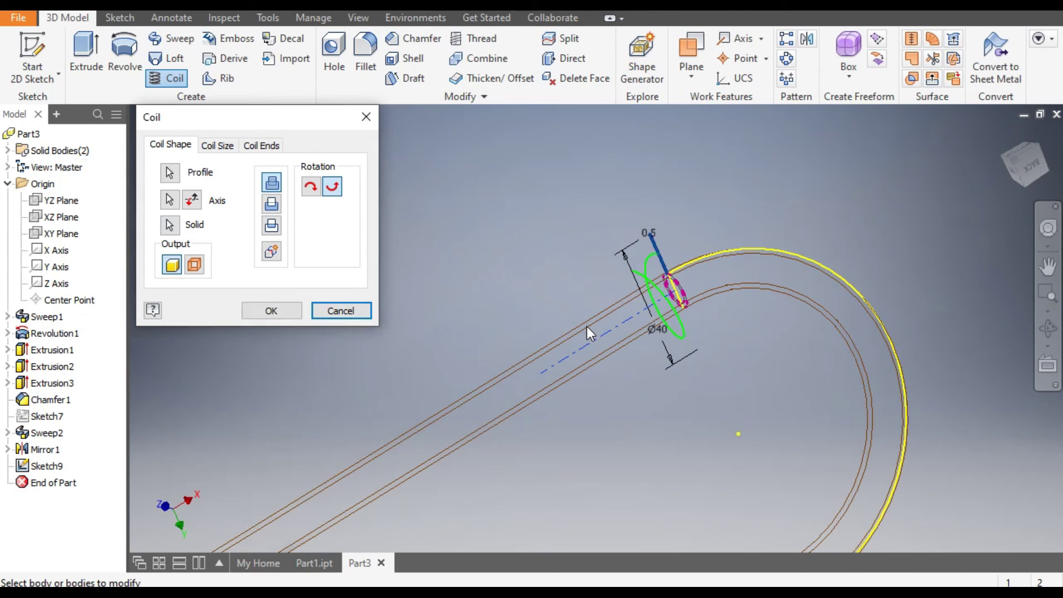
click(271, 312)
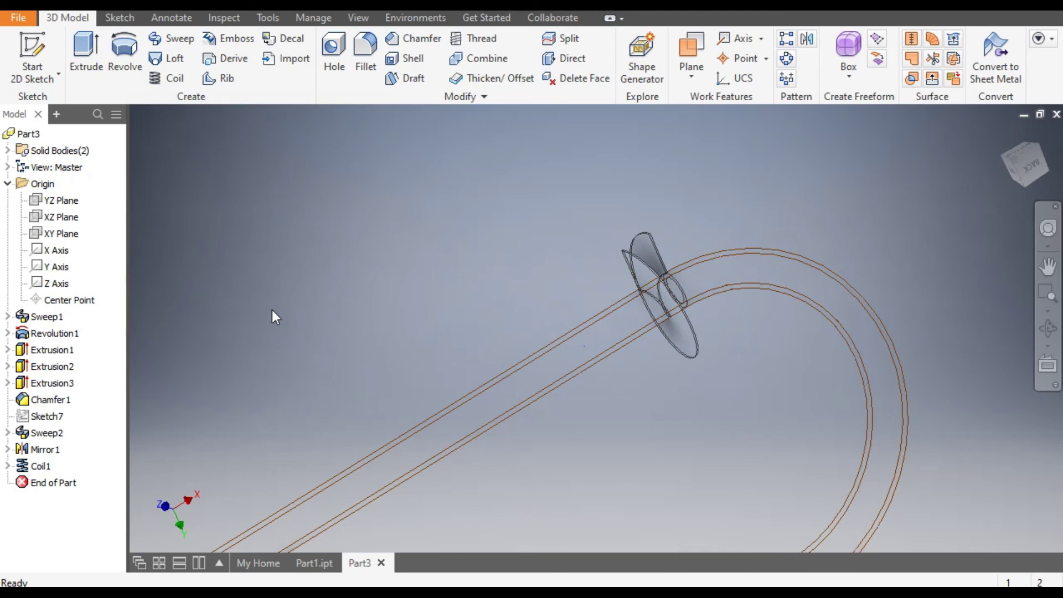
Step: Switch the visual style to Shaded with Edges
click(360, 18)
click(194, 82)
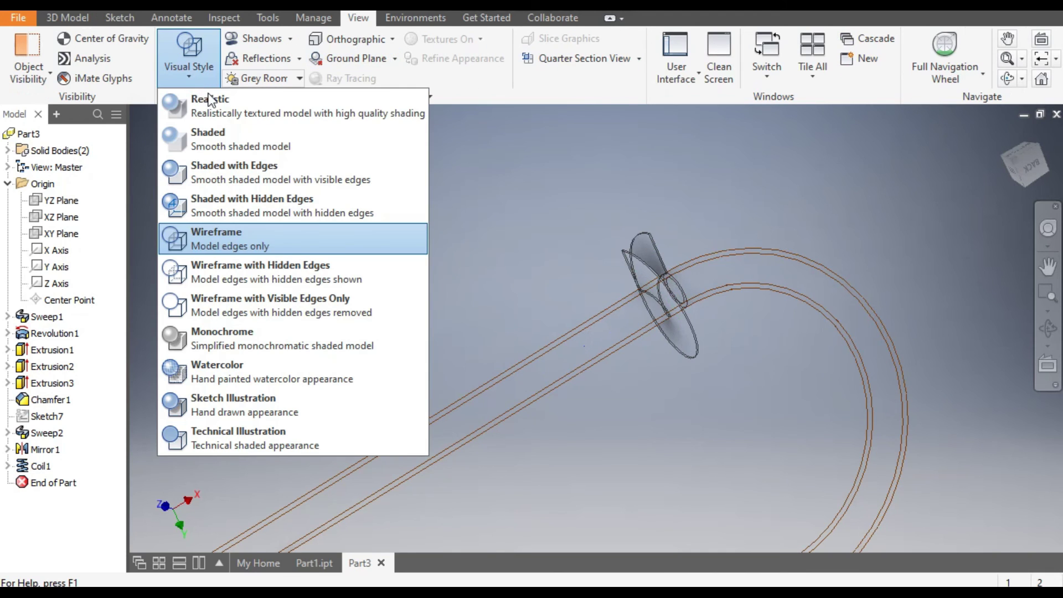
click(244, 167)
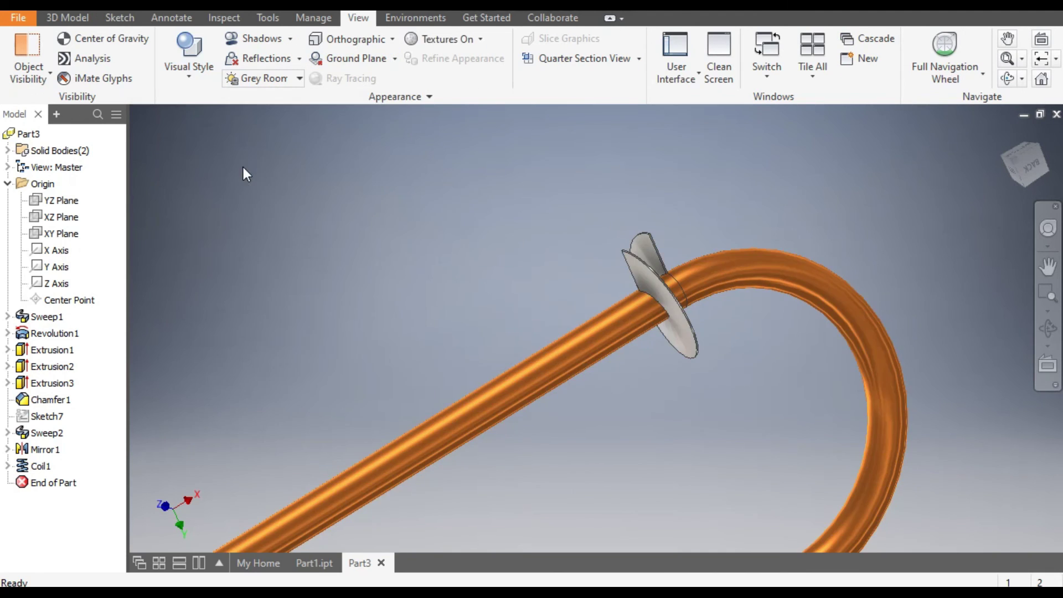
Step: Set up a rectangular pattern of the coil fin with the X axis as its first direction
middle_drag(562, 278, 556, 230)
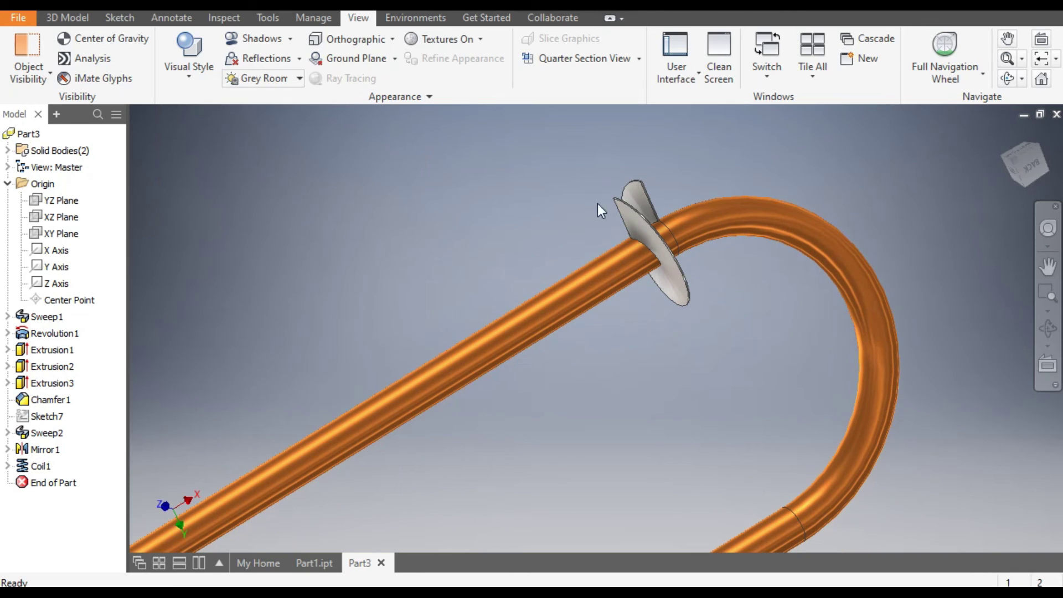
scroll(590, 194, down, 3)
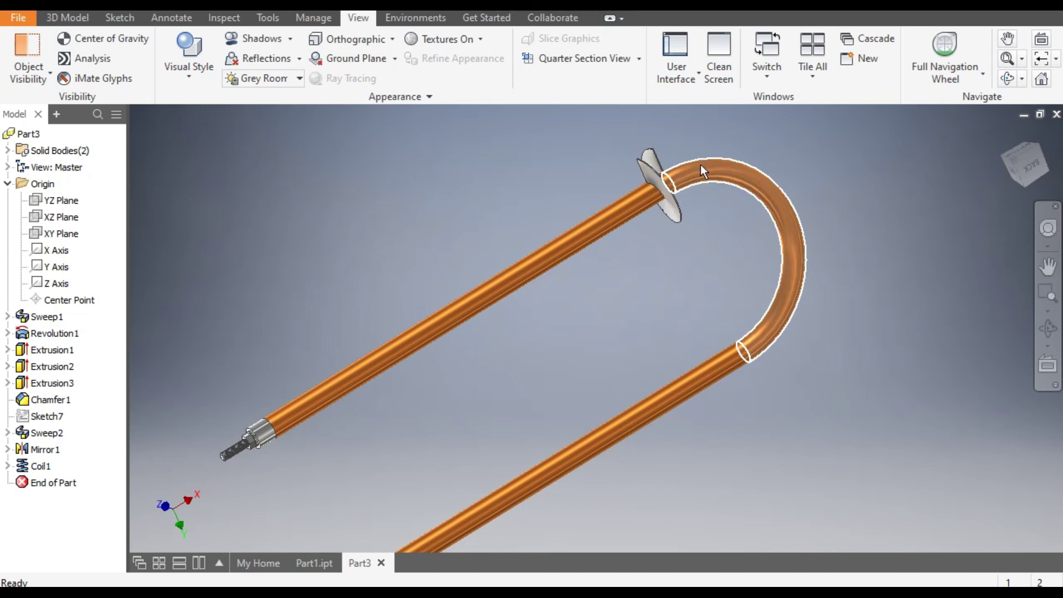
middle_drag(437, 229, 473, 245)
click(78, 19)
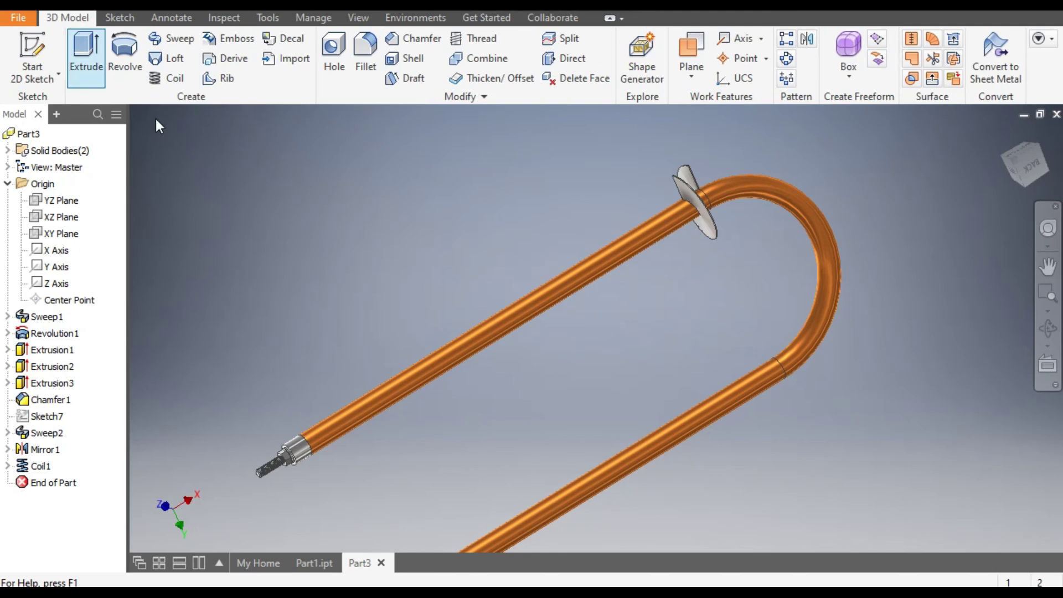
click(786, 38)
click(673, 195)
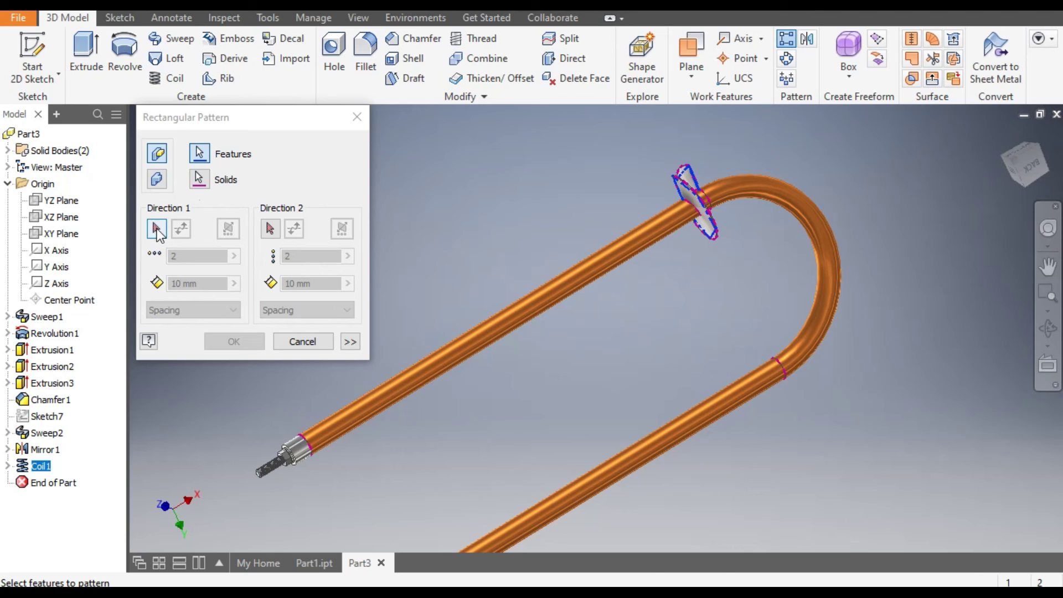
click(158, 229)
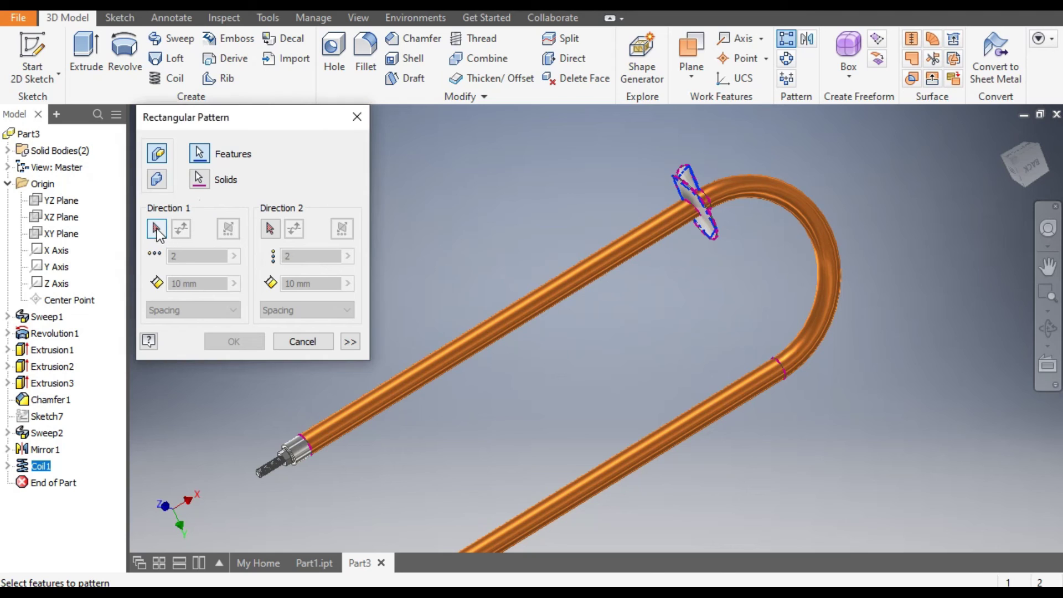
click(57, 250)
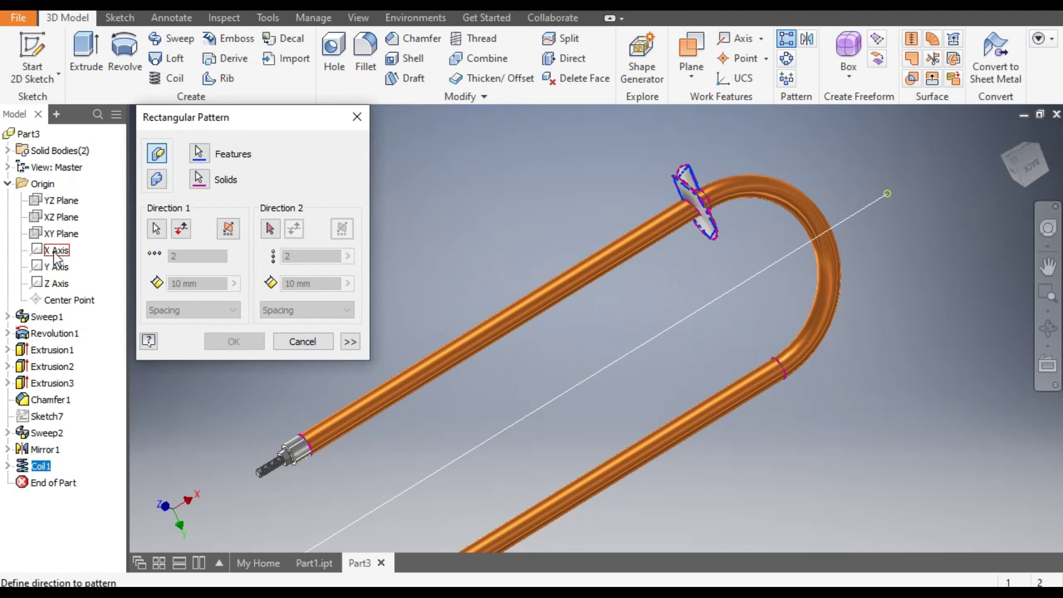
middle_drag(437, 256, 517, 221)
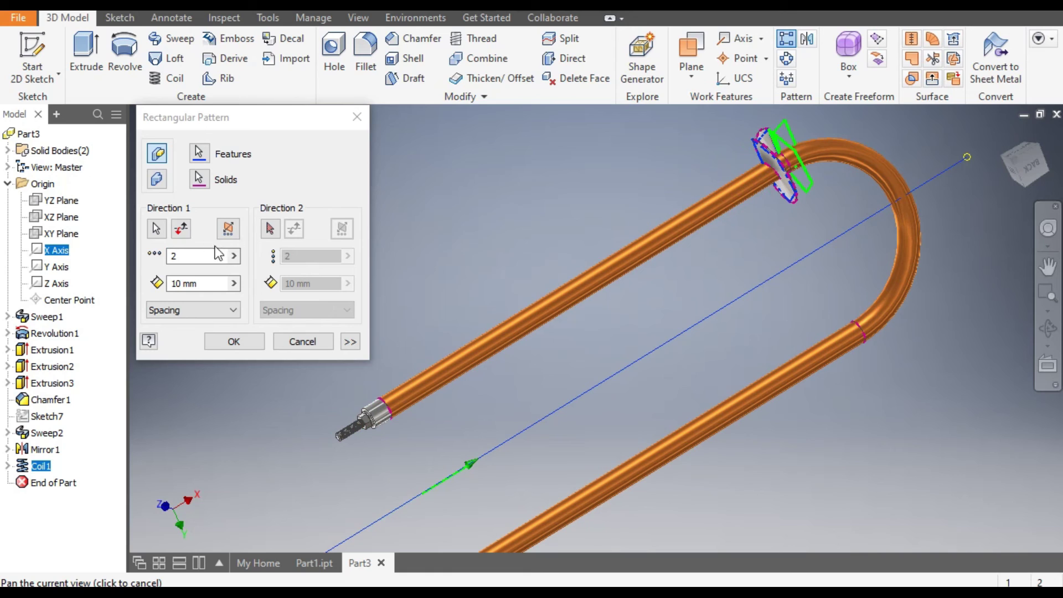
Step: Reverse the pattern direction to run along the straight leg and create 22 coil occurrences at 10 mm spacing
click(182, 230)
double_click(190, 256)
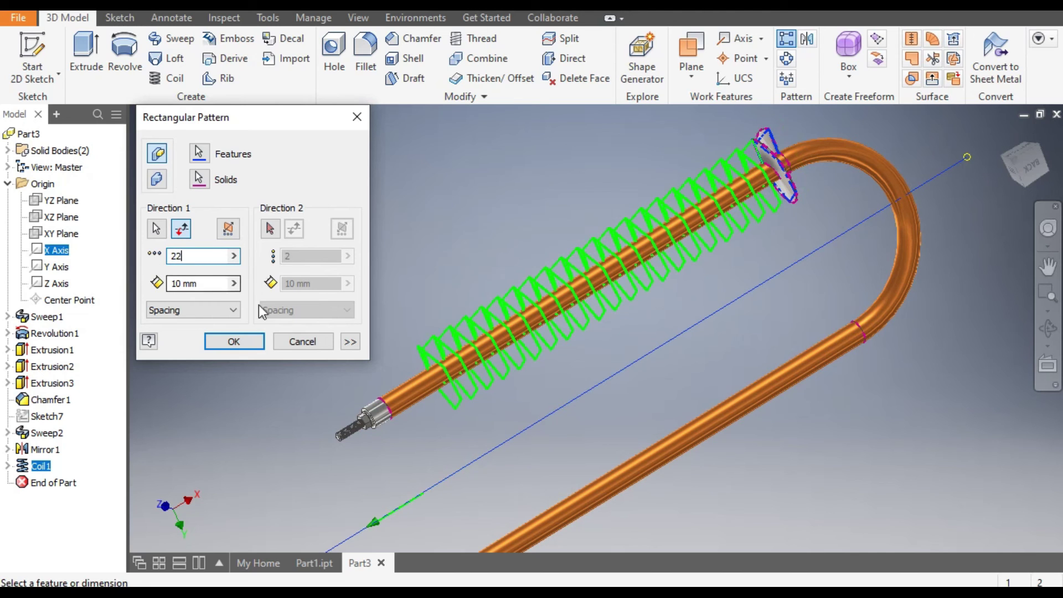
click(251, 339)
key(F2)
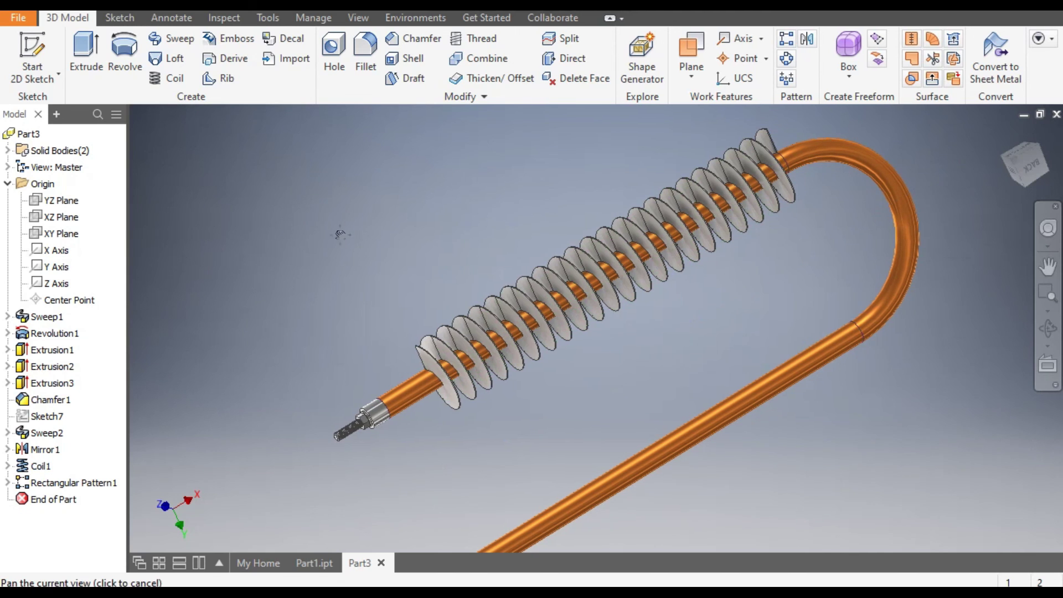
click(299, 242)
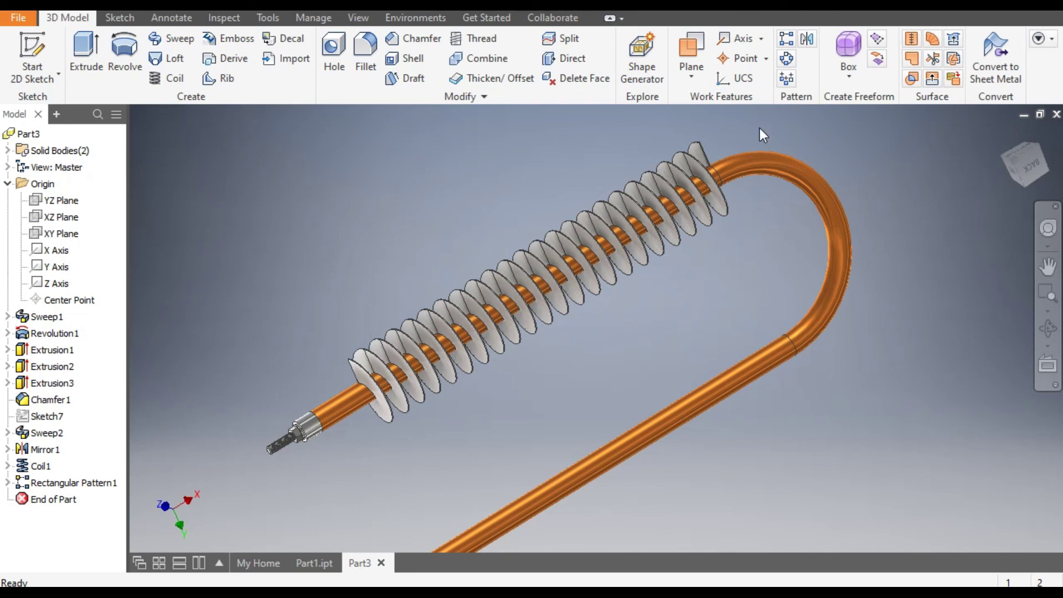
Step: Set up a circular pattern of the coil fin about the axis of the tube's bend, spanning 180 degrees
click(787, 58)
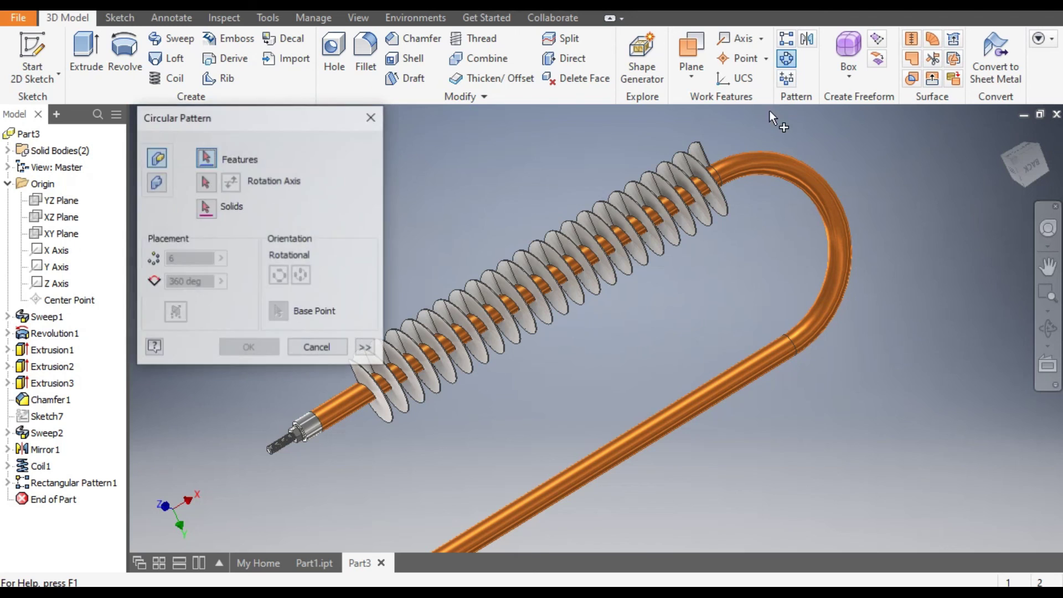
click(704, 154)
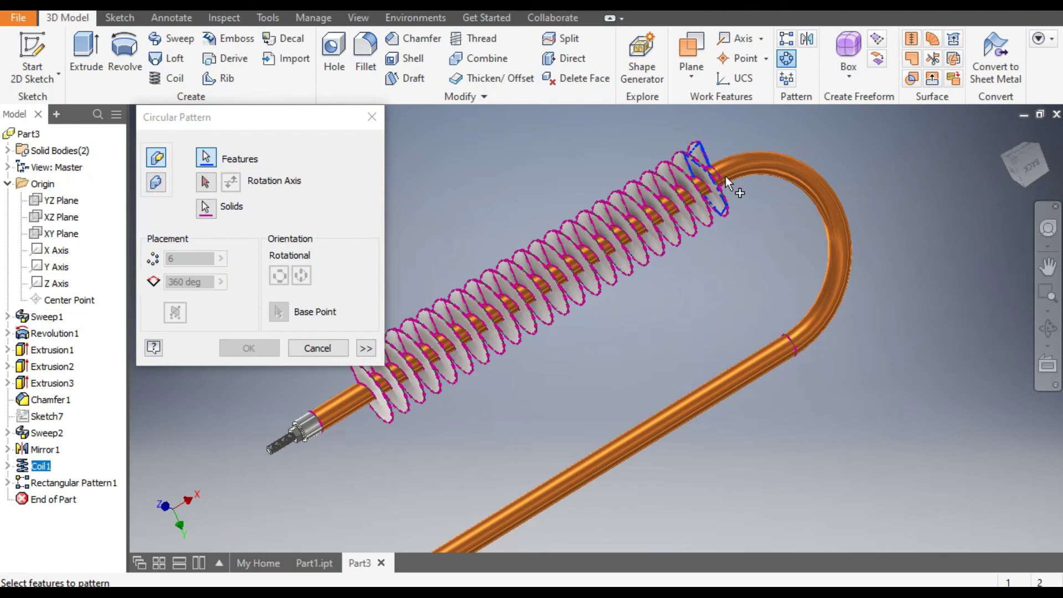
scroll(712, 154, down, 2)
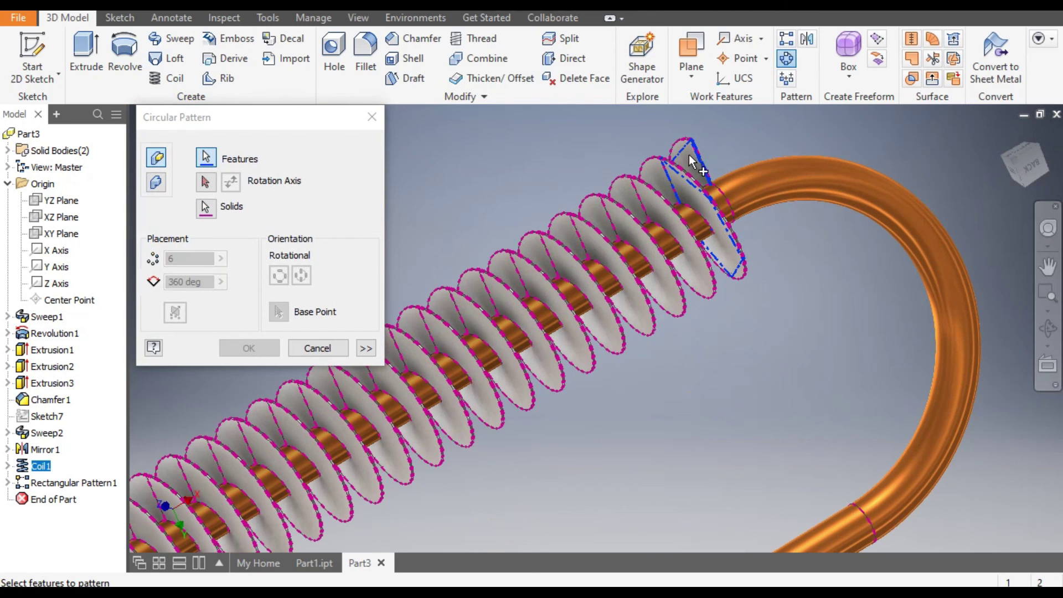
scroll(689, 152, up, 2)
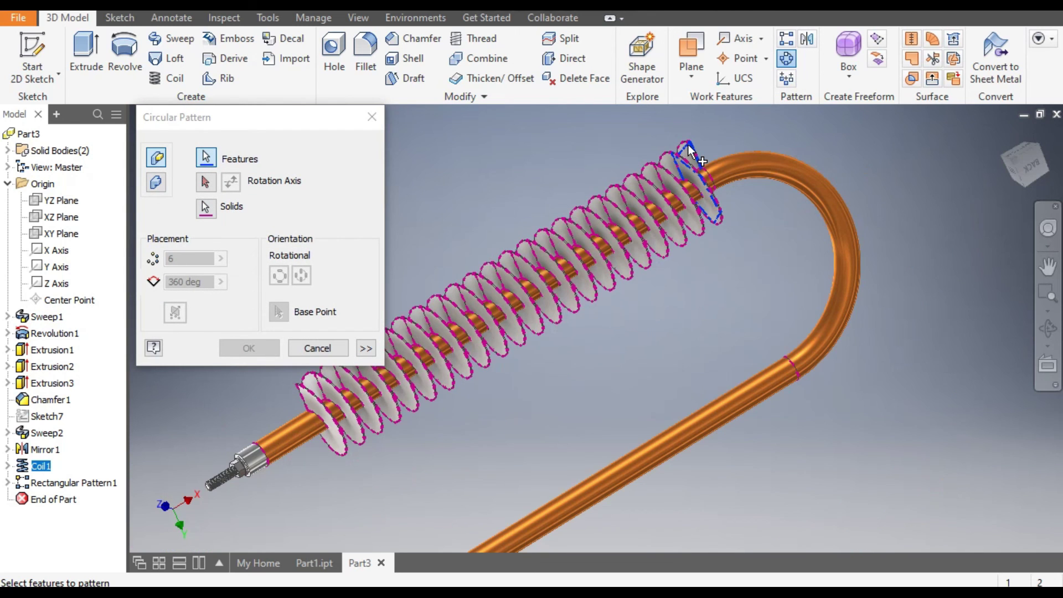
click(204, 182)
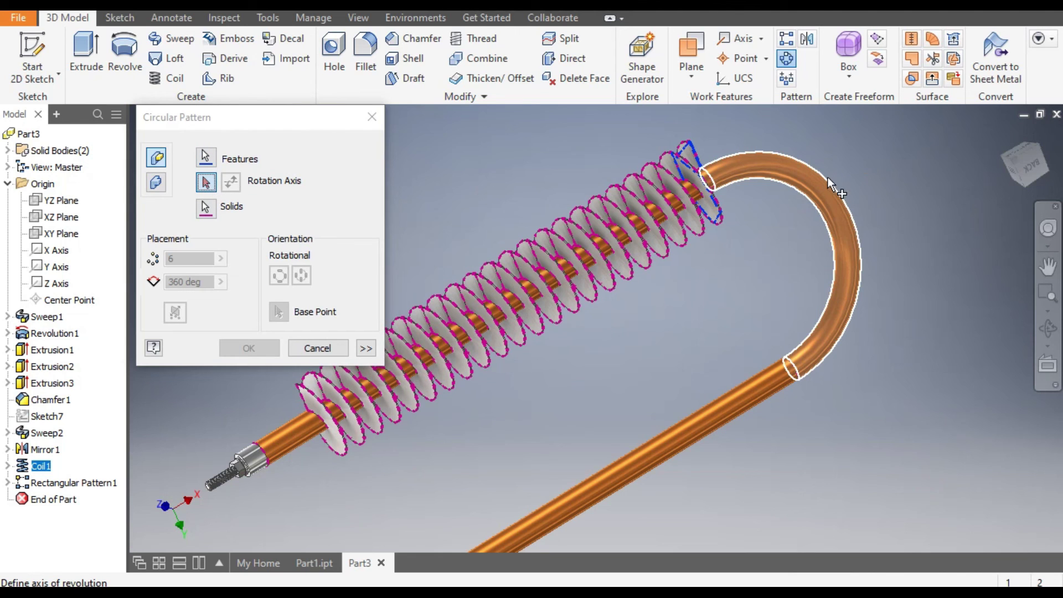
click(828, 178)
key(Tab)
text(180)
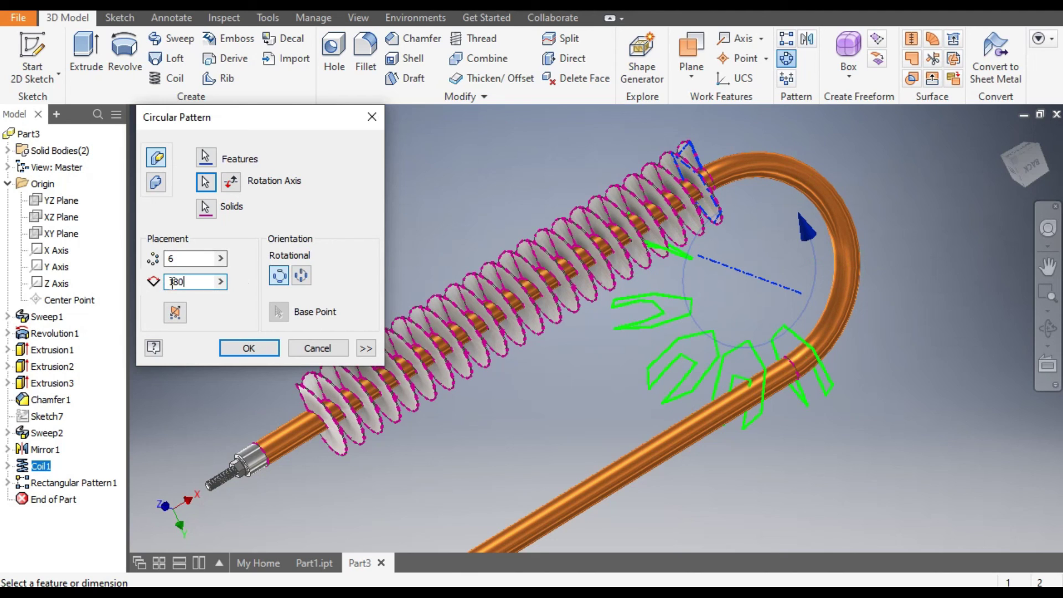
Step: Create 21 occurrences in the circular pattern, with midplane off and the rotation reversed so the fins follow the tube's bend
click(179, 312)
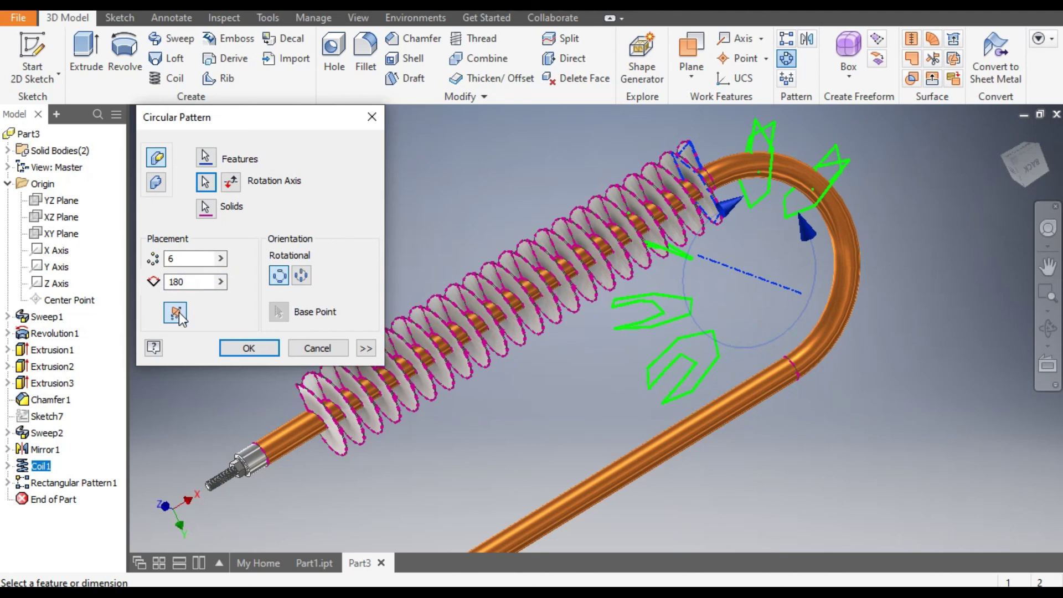
click(1006, 177)
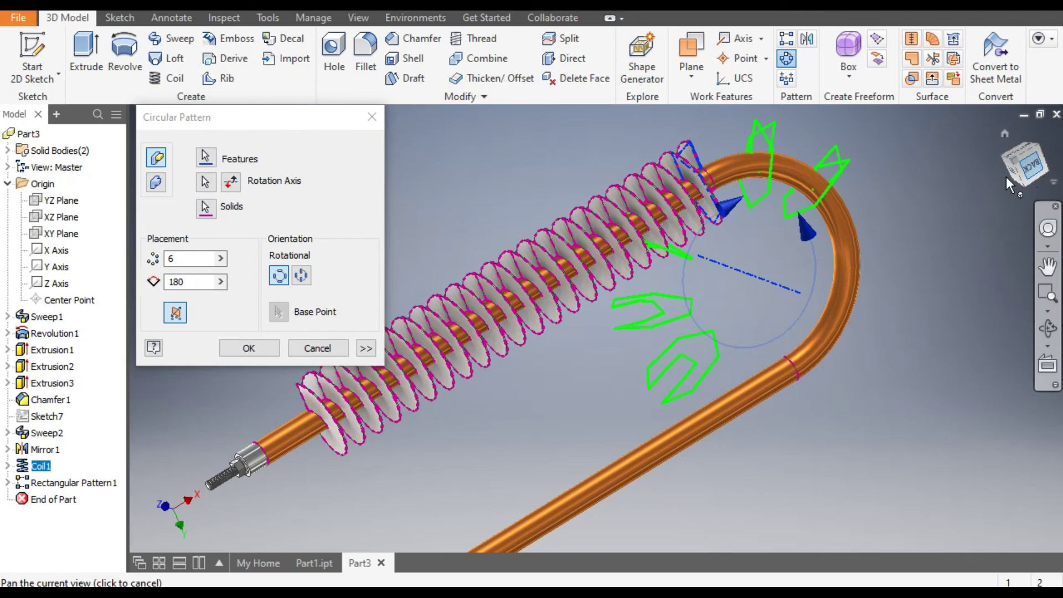
scroll(730, 255, up, 3)
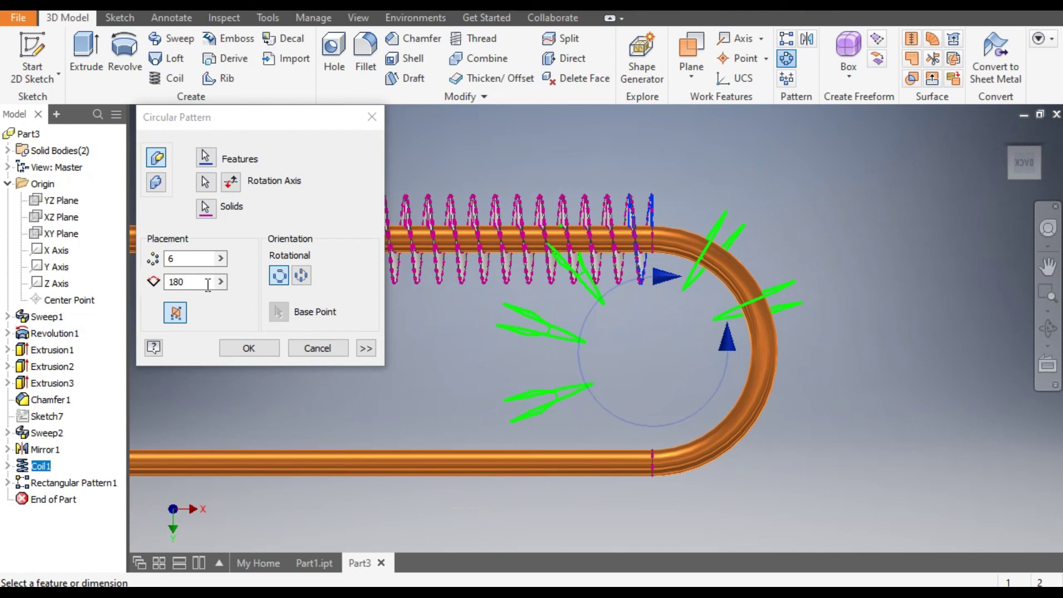
click(155, 270)
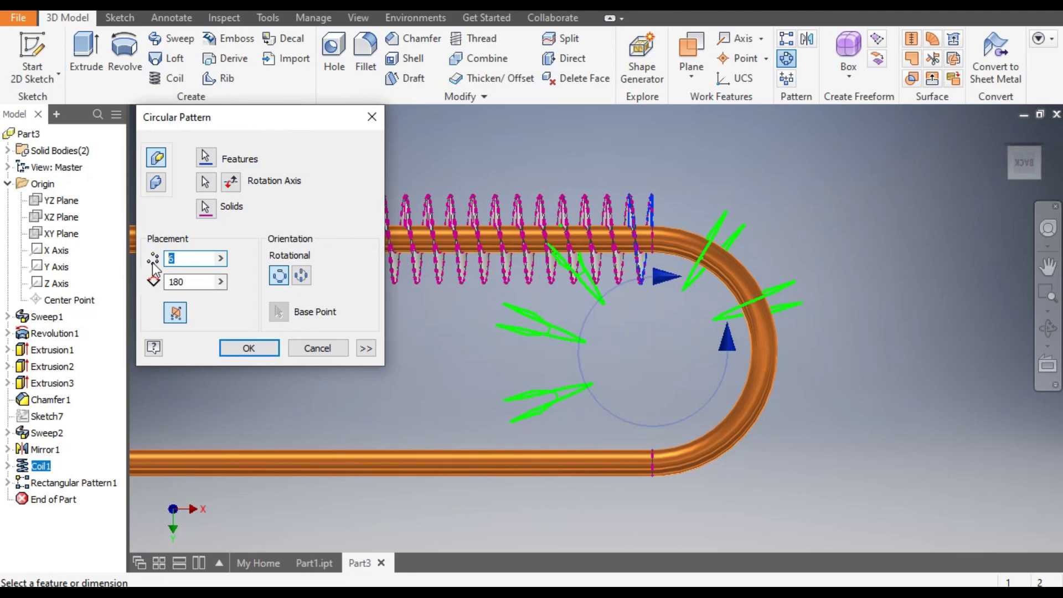
text(21)
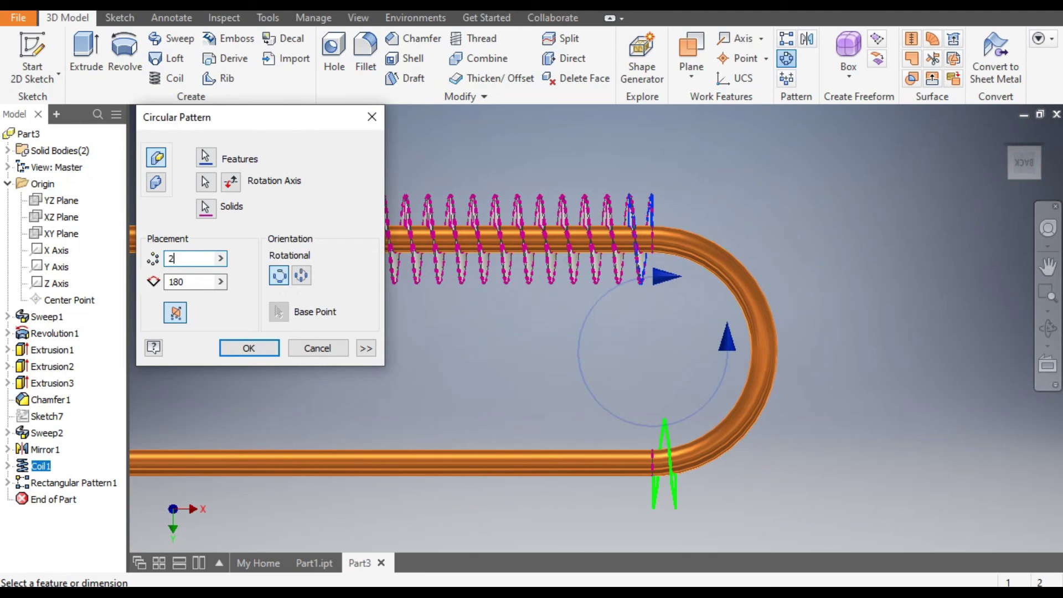
click(175, 314)
click(232, 183)
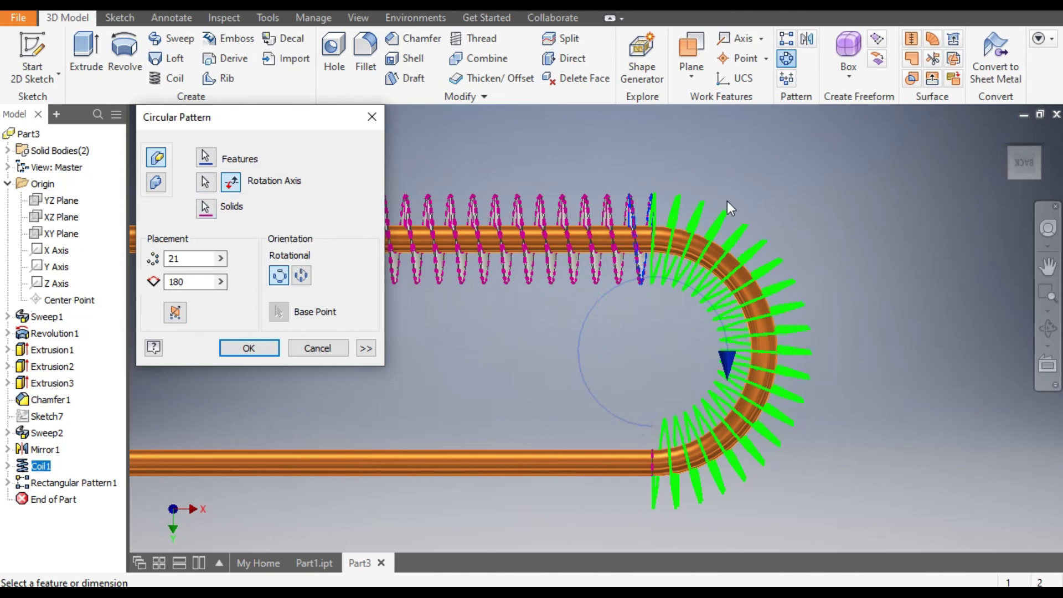
click(248, 347)
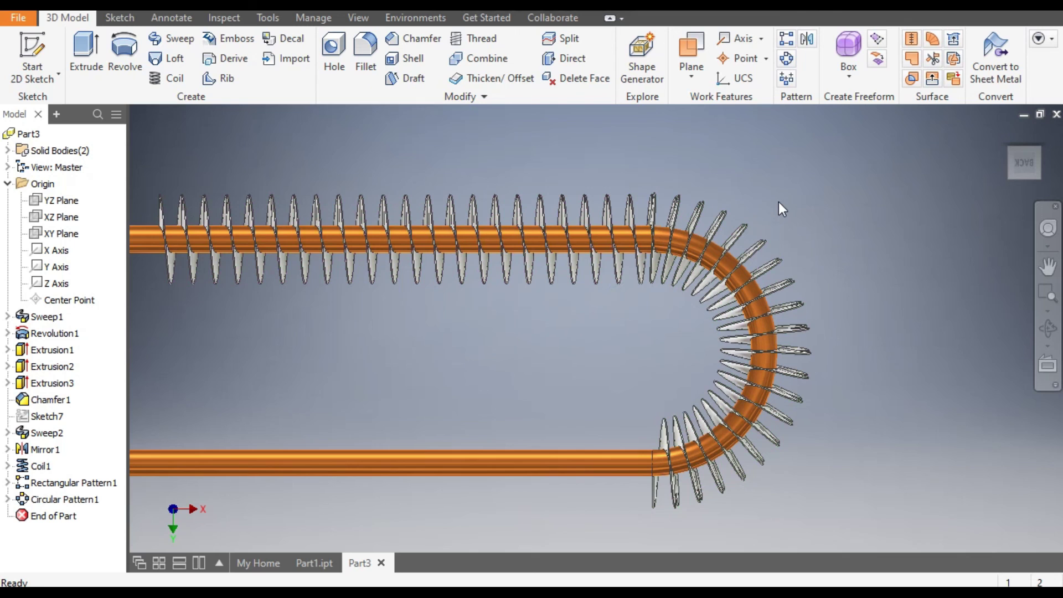
Step: Mirror the coil and its rectangular pattern about the XZ plane onto the bare straight leg
scroll(780, 205, down, 3)
key(F2)
drag(809, 213, 851, 209)
key(Escape)
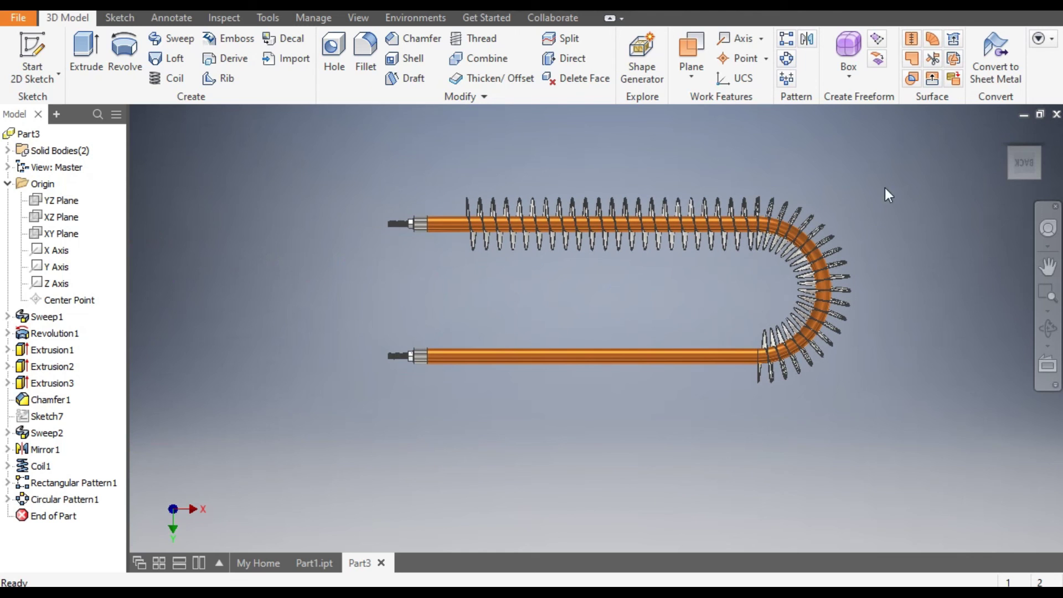
click(1010, 149)
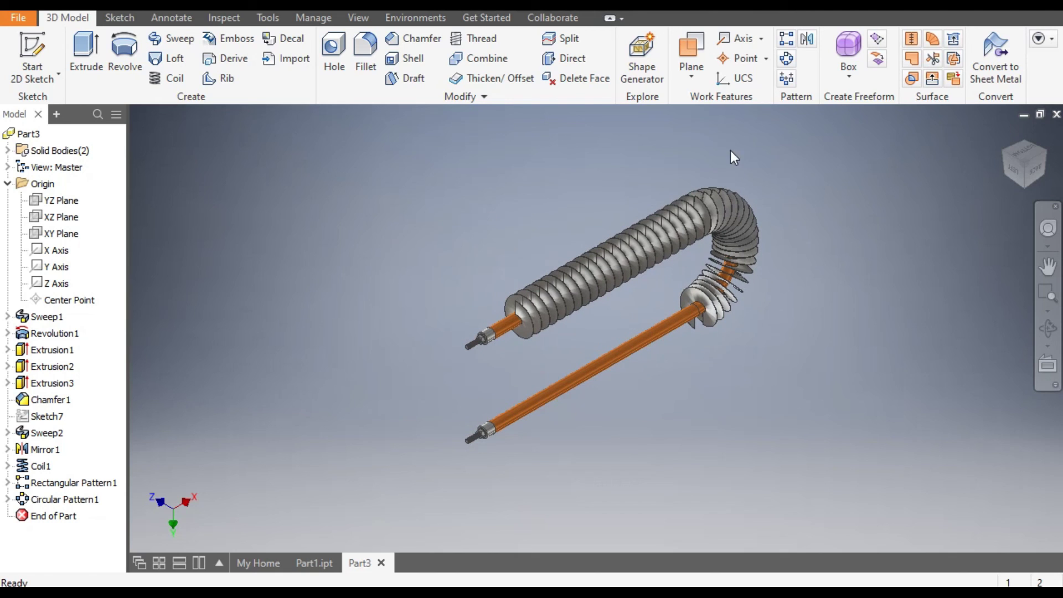
click(808, 45)
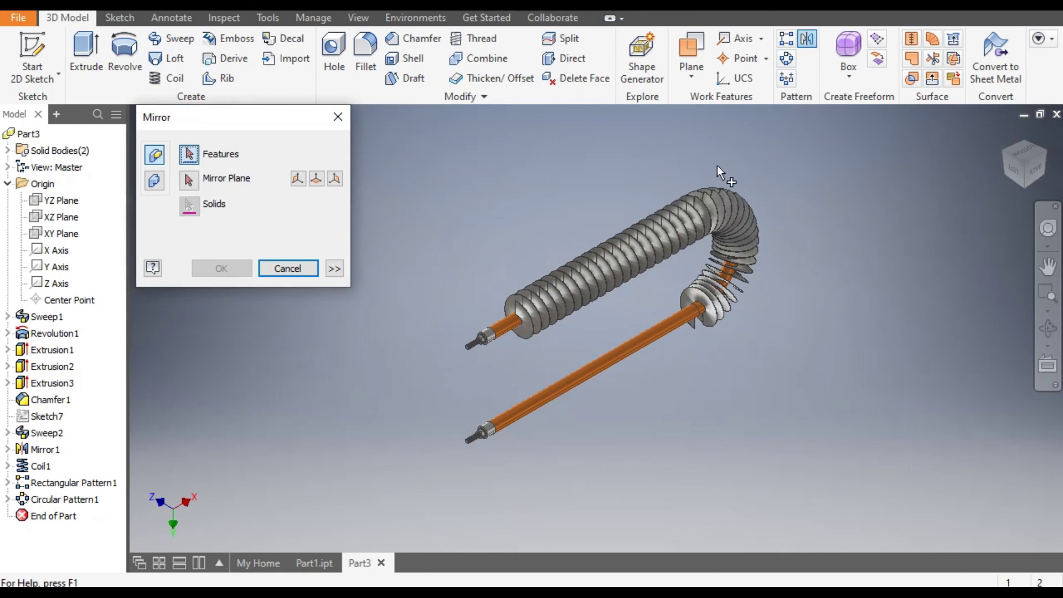
click(636, 247)
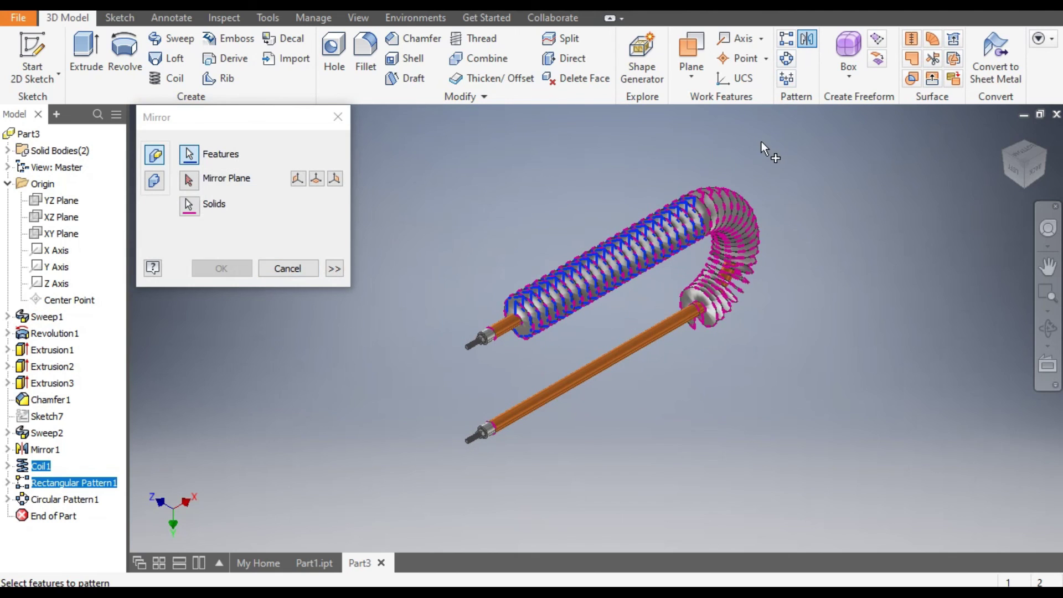
click(189, 179)
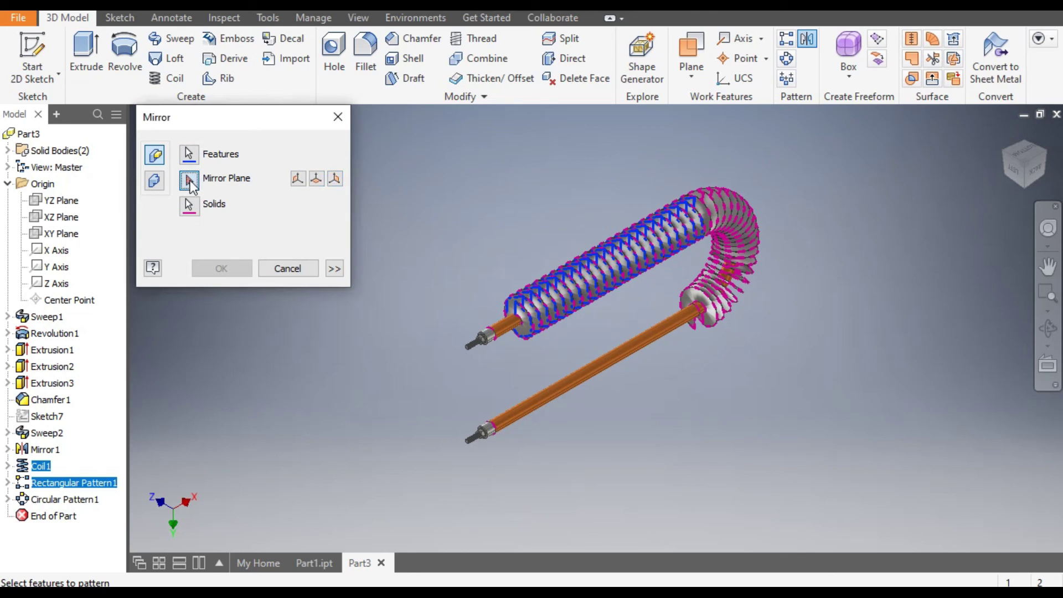
click(53, 220)
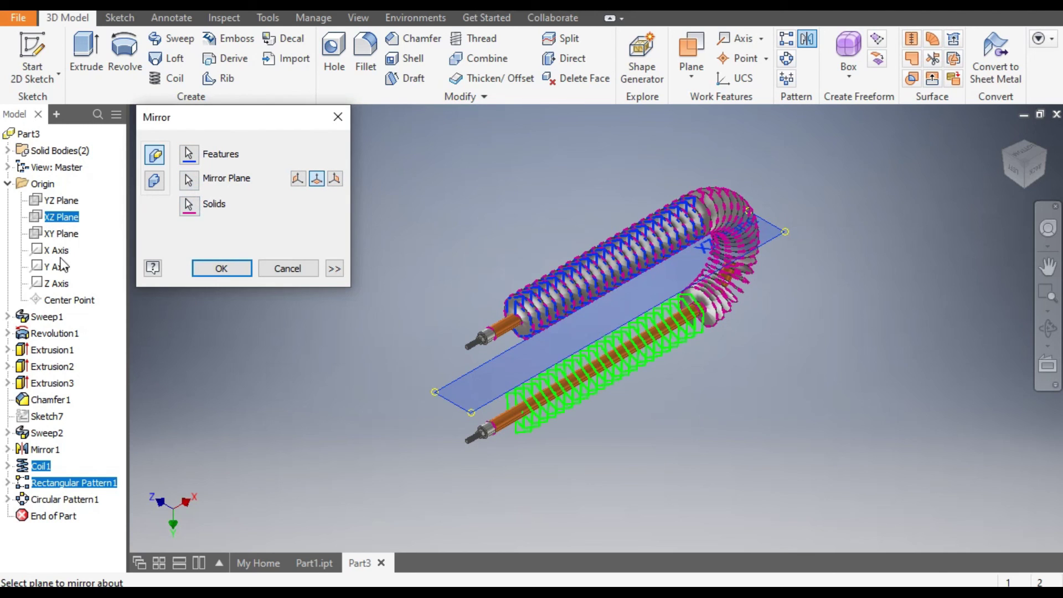
click(212, 269)
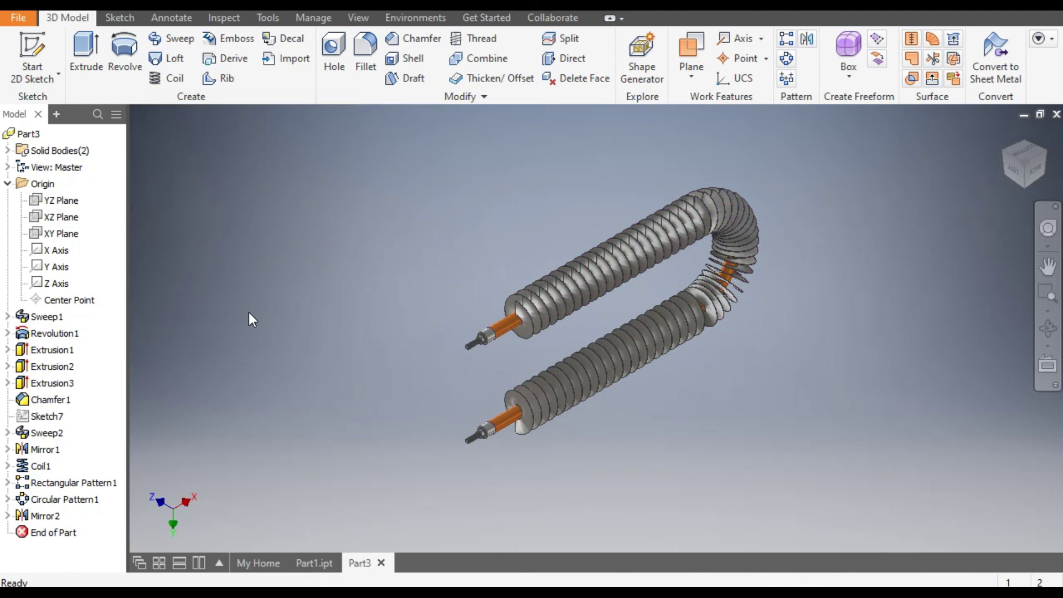
Step: Apply the Metal 1600F Hot appearance to the coil, its rectangular and circular patterns, and the mirrored fins
click(1034, 169)
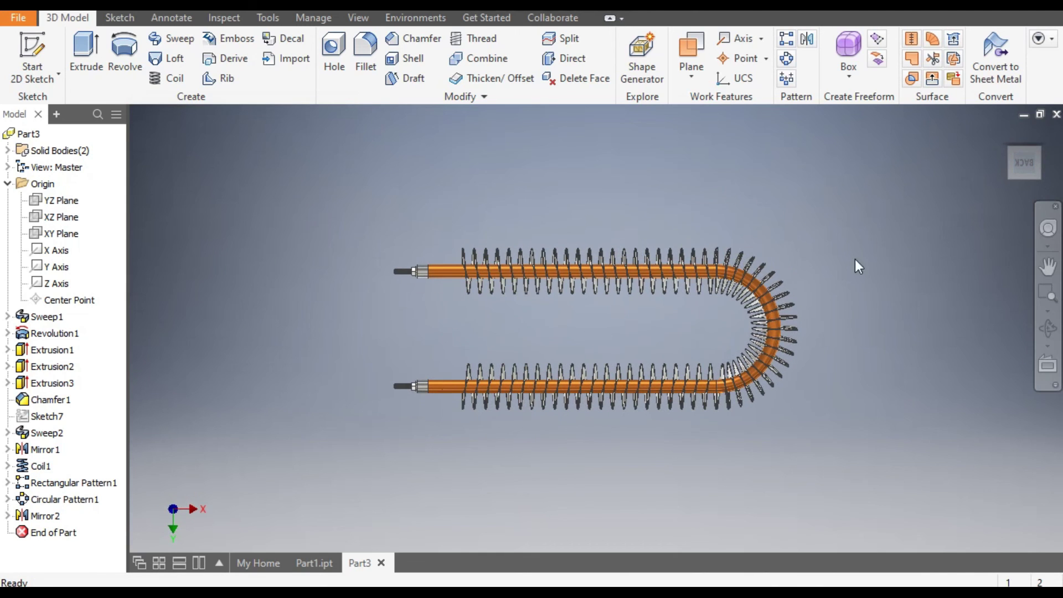
click(1004, 134)
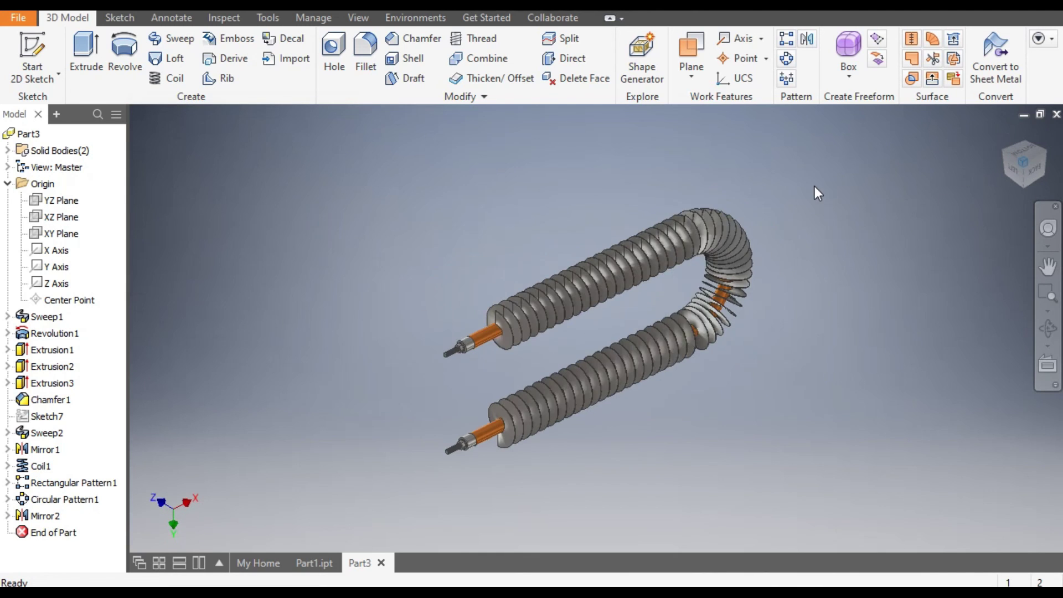
click(42, 469)
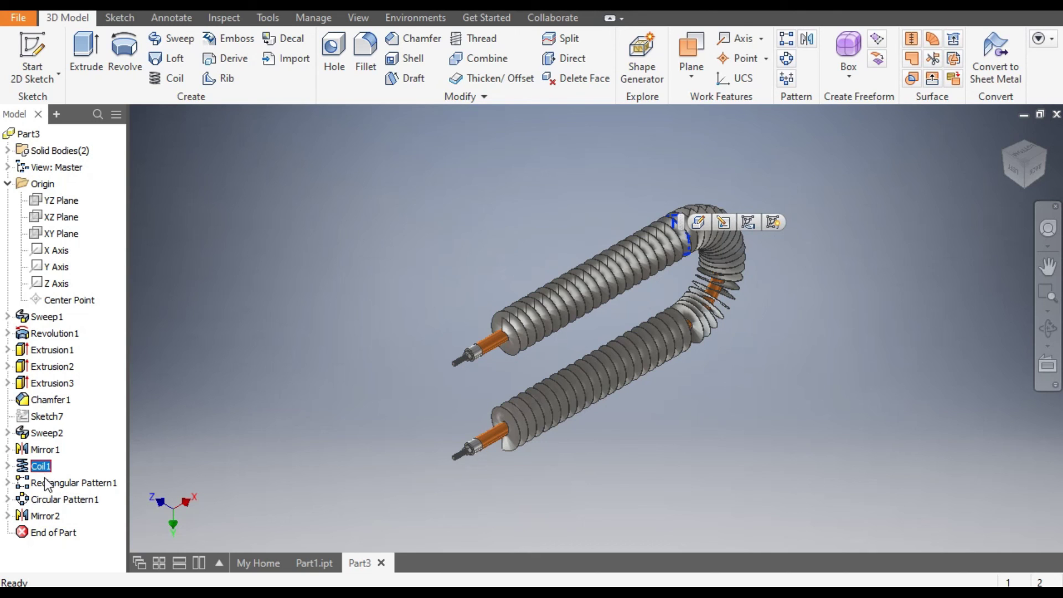
shift+click(44, 515)
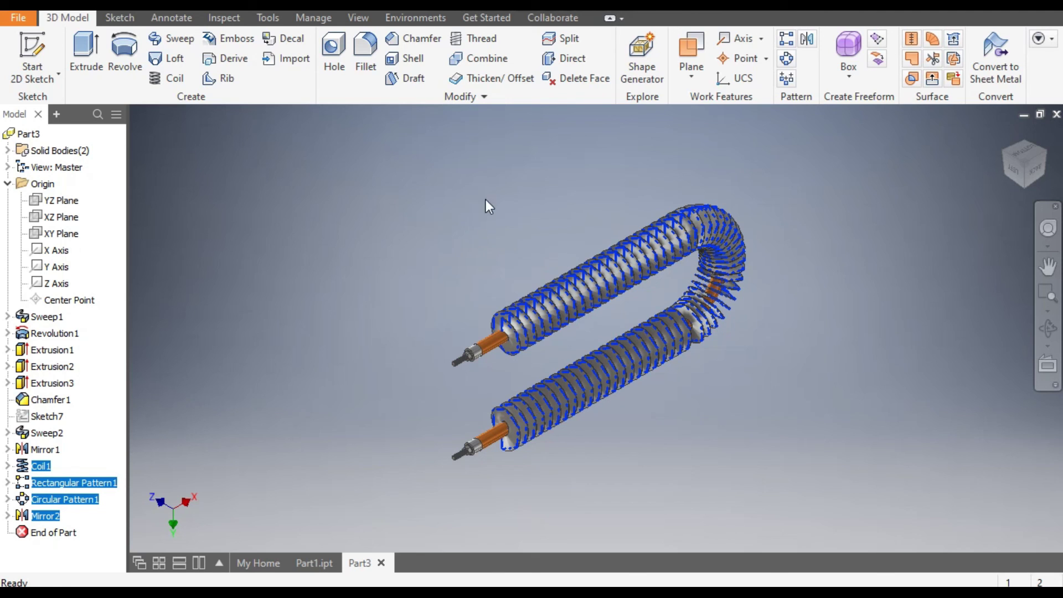
click(466, 5)
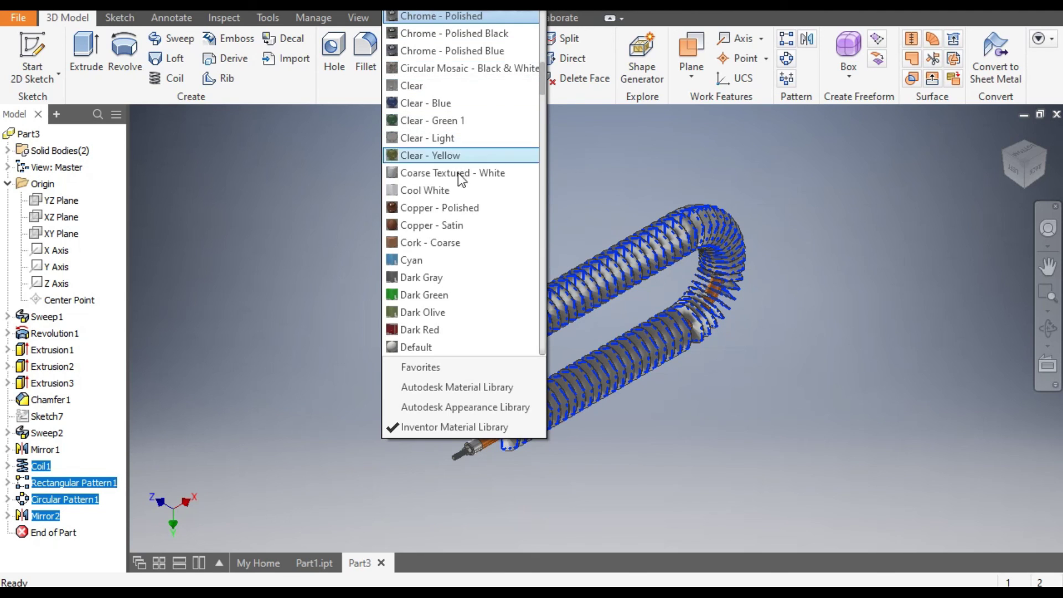
scroll(467, 238, down, 15)
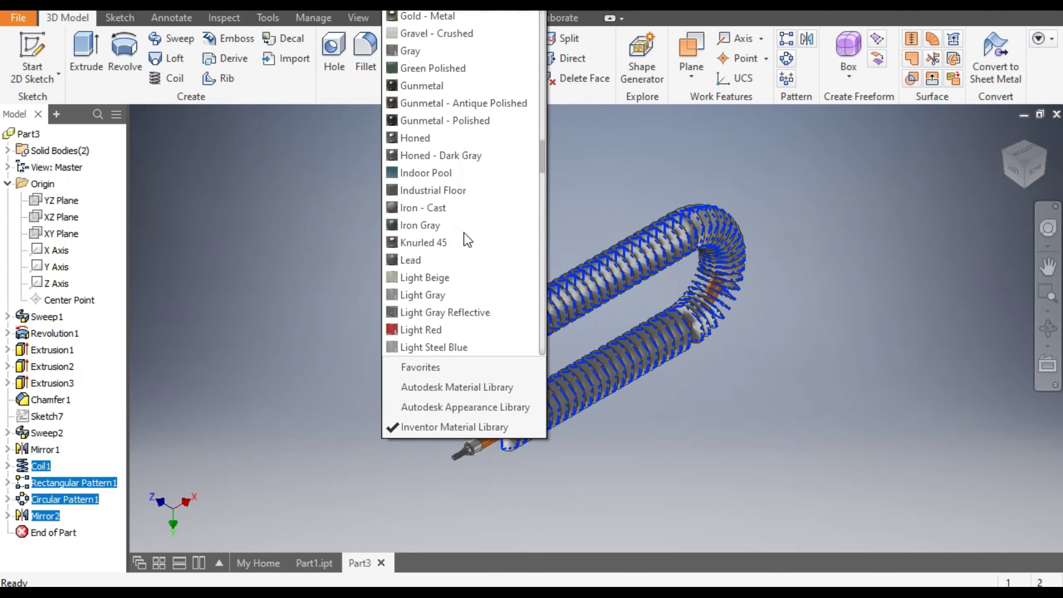
scroll(467, 238, down, 5)
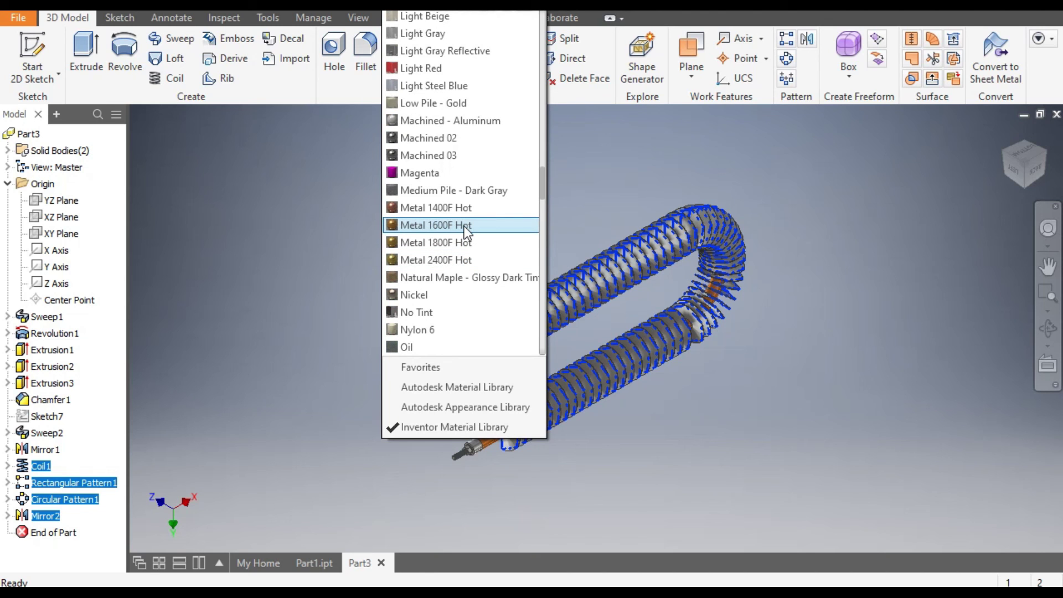
click(465, 224)
click(457, 229)
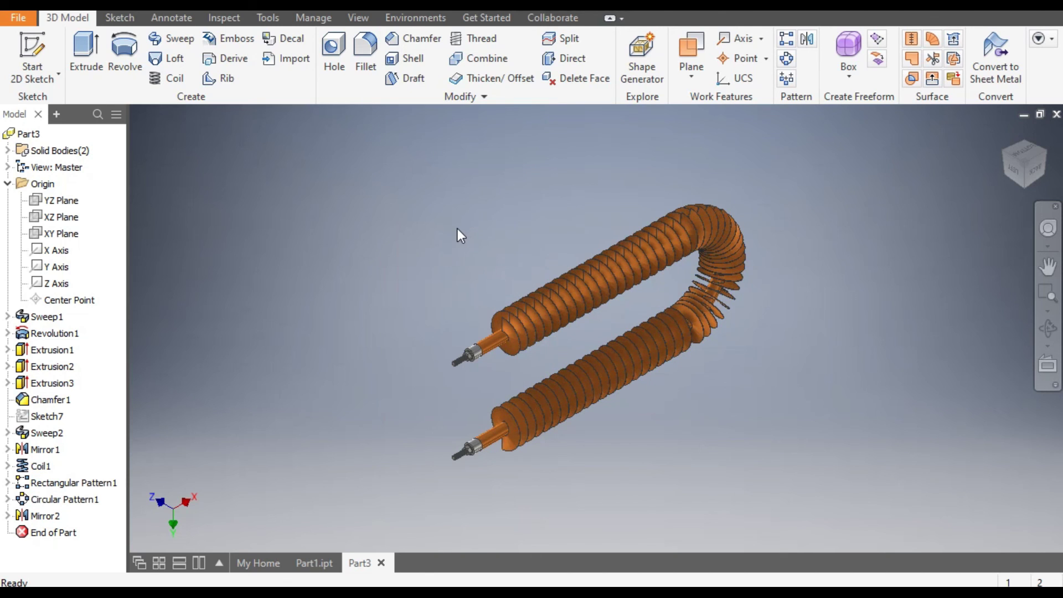
Step: Inspect the coloured finned heating element from several angles and up close
scroll(621, 354, up, 3)
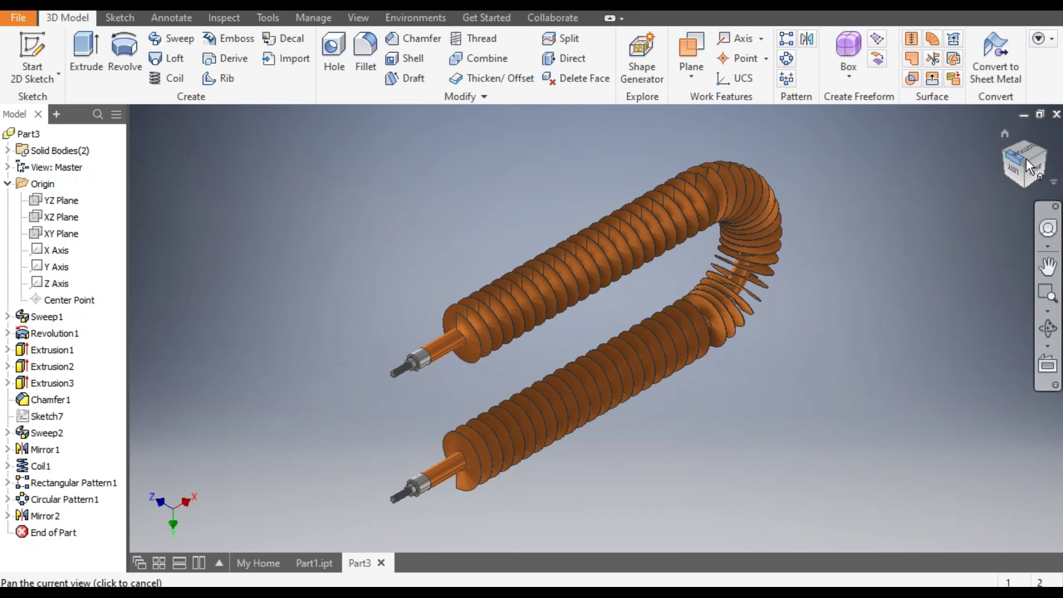
scroll(856, 301, down, 2)
shift+middle_drag(856, 300, 710, 375)
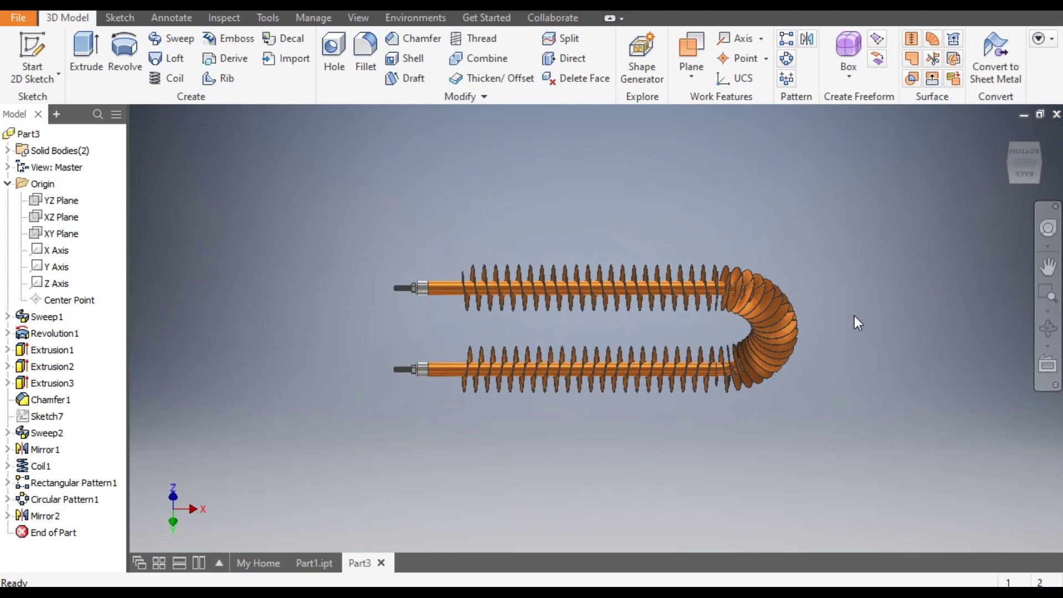
shift+middle_drag(855, 317, 892, 277)
scroll(700, 330, down, 5)
middle_drag(700, 330, 763, 331)
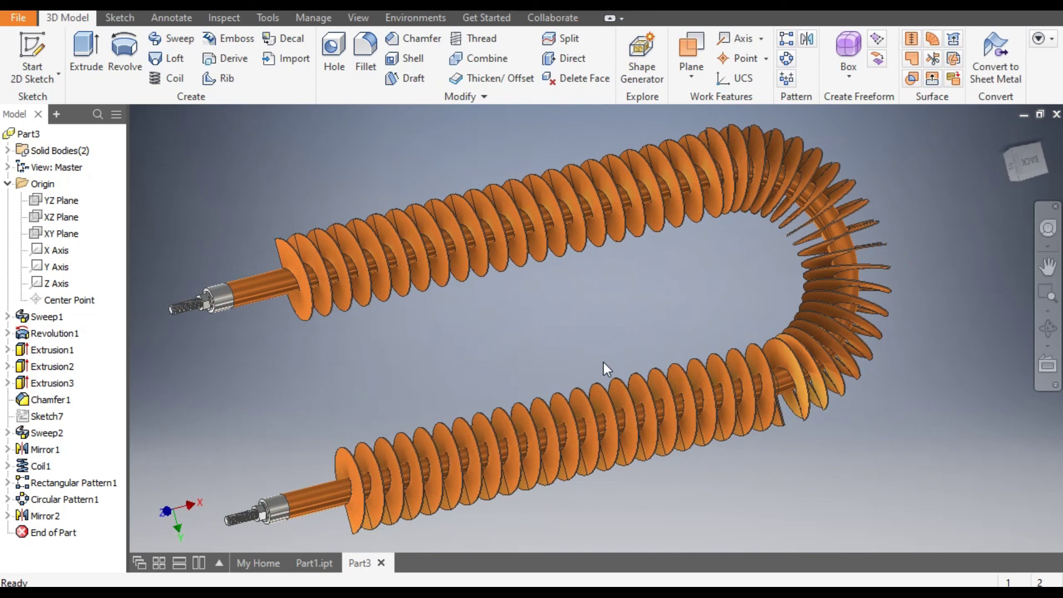